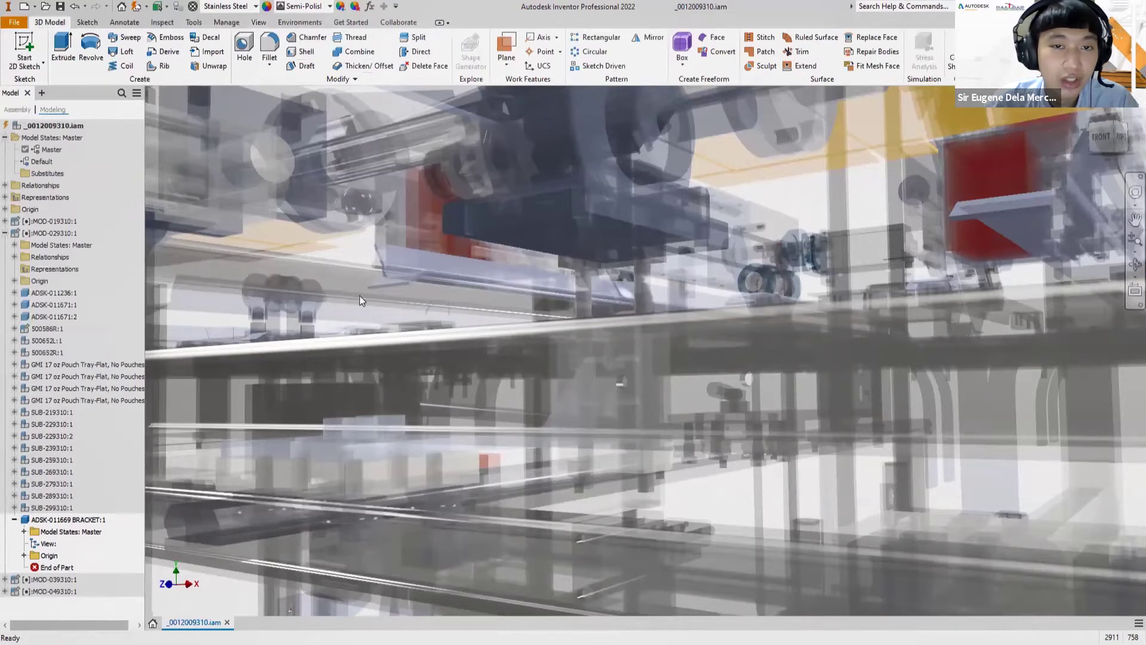
Complete the in-place edit of the ADSK-011669 BRACKET part within the MOD-029310 assembly.
right_click(571, 288)
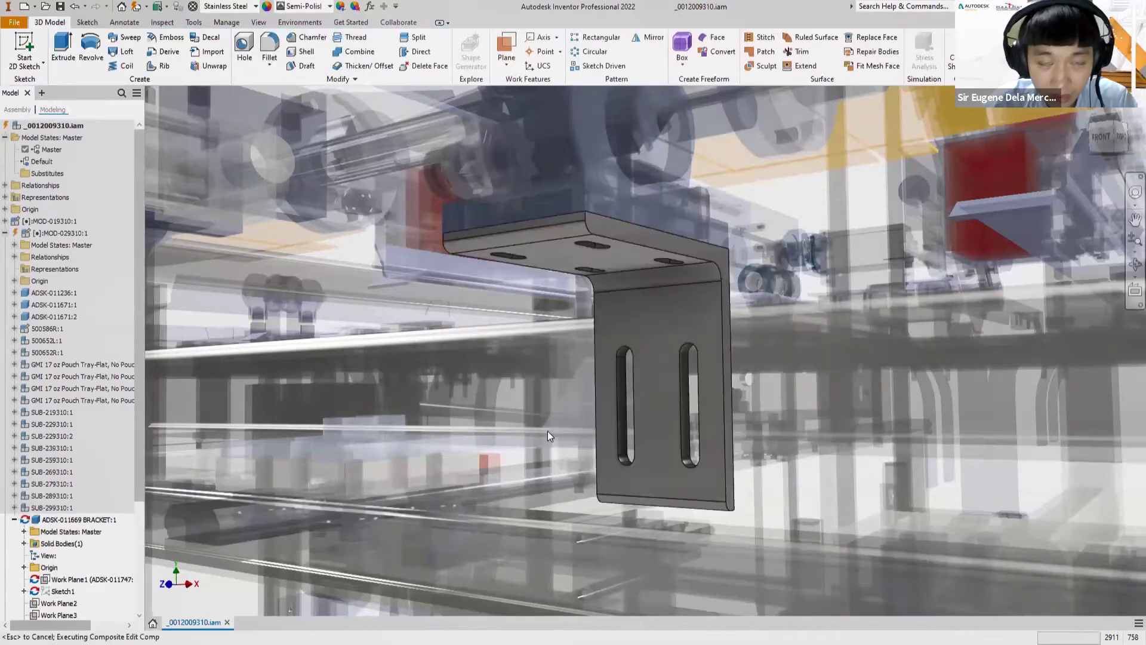
right_click(548, 433)
key(Escape)
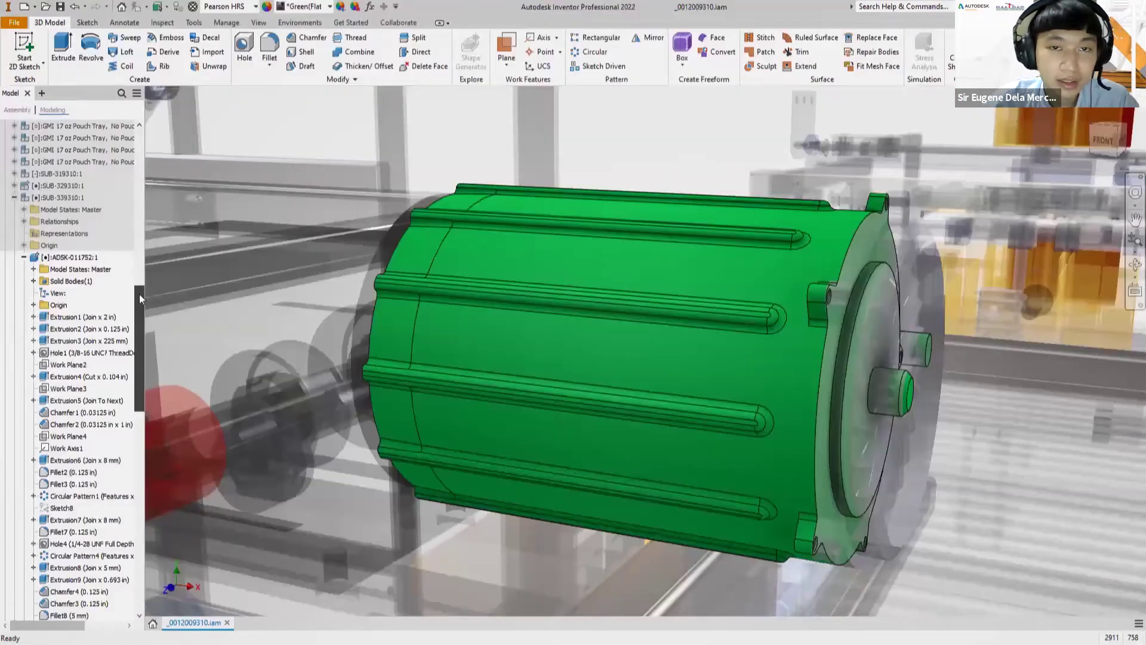
Enter "Motor sub assembly" in the project iProperties of the SUB-339310 subassembly.
scroll(138, 293, up, 2)
right_click(78, 269)
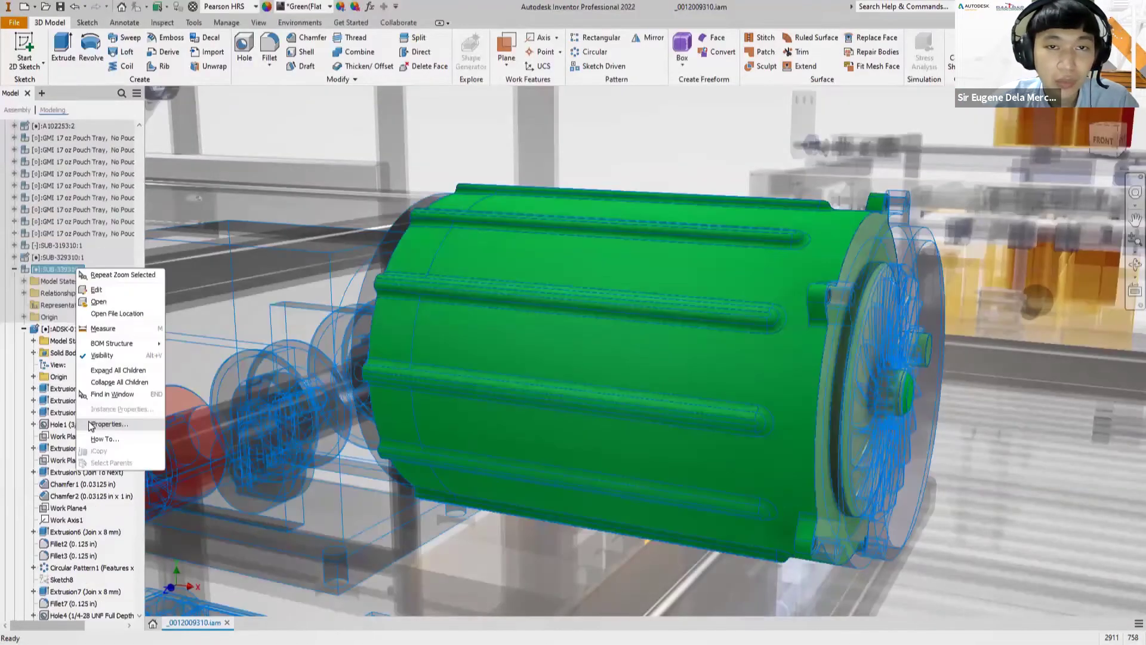
click(91, 425)
click(516, 158)
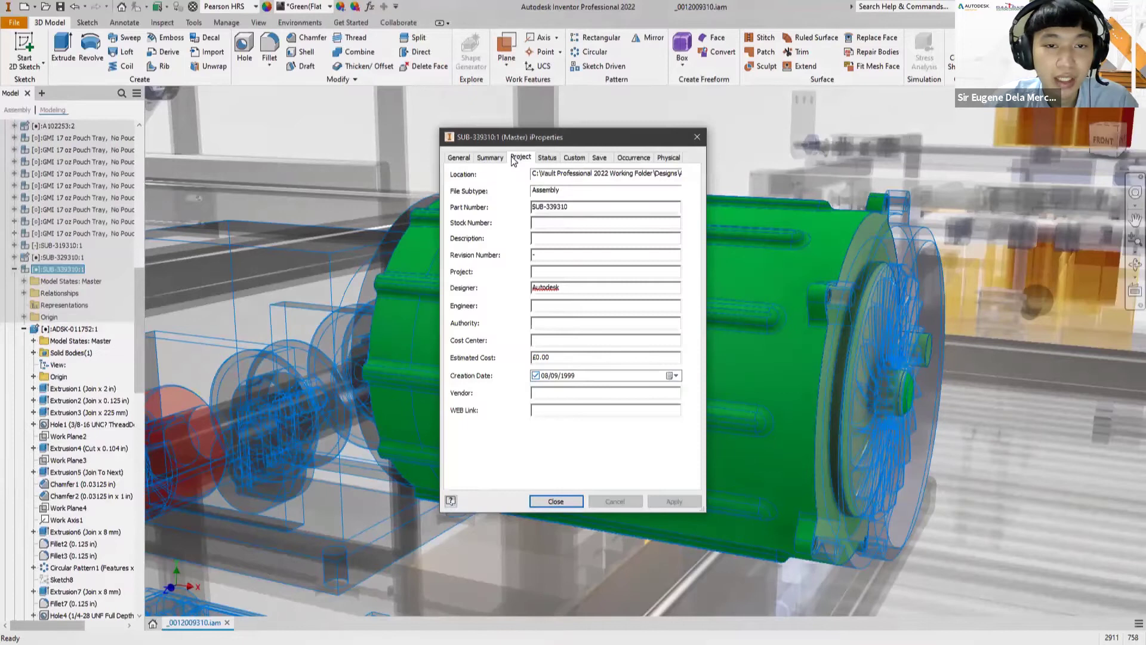
text(Motor sub assembly)
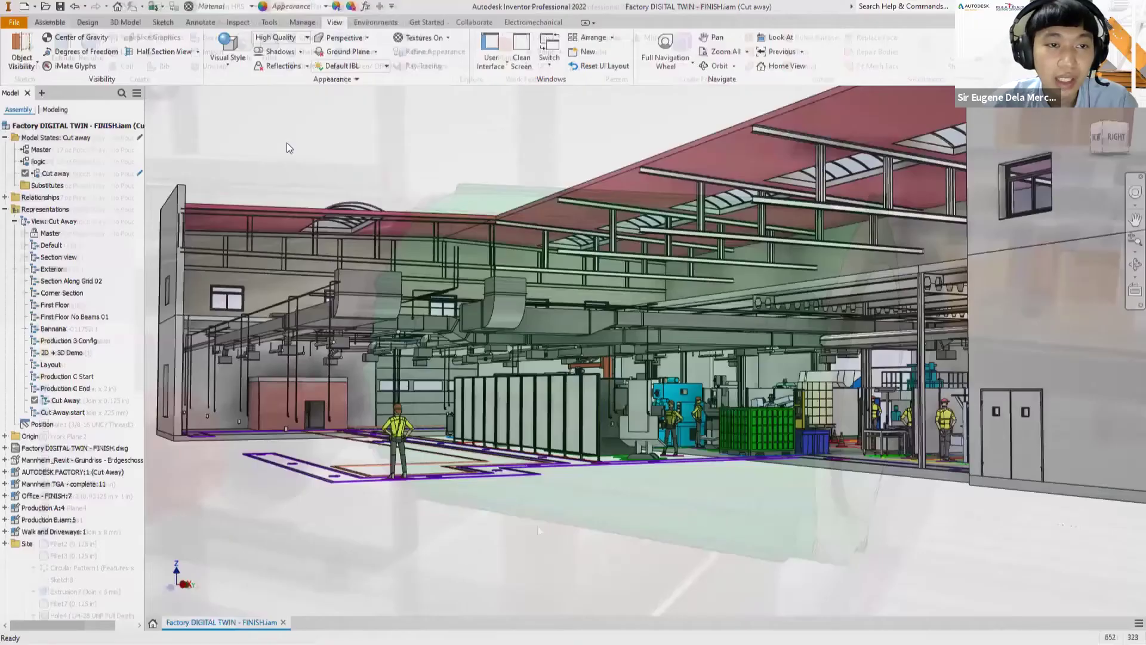
Change the visual style of the factory assembly view.
click(228, 53)
click(231, 83)
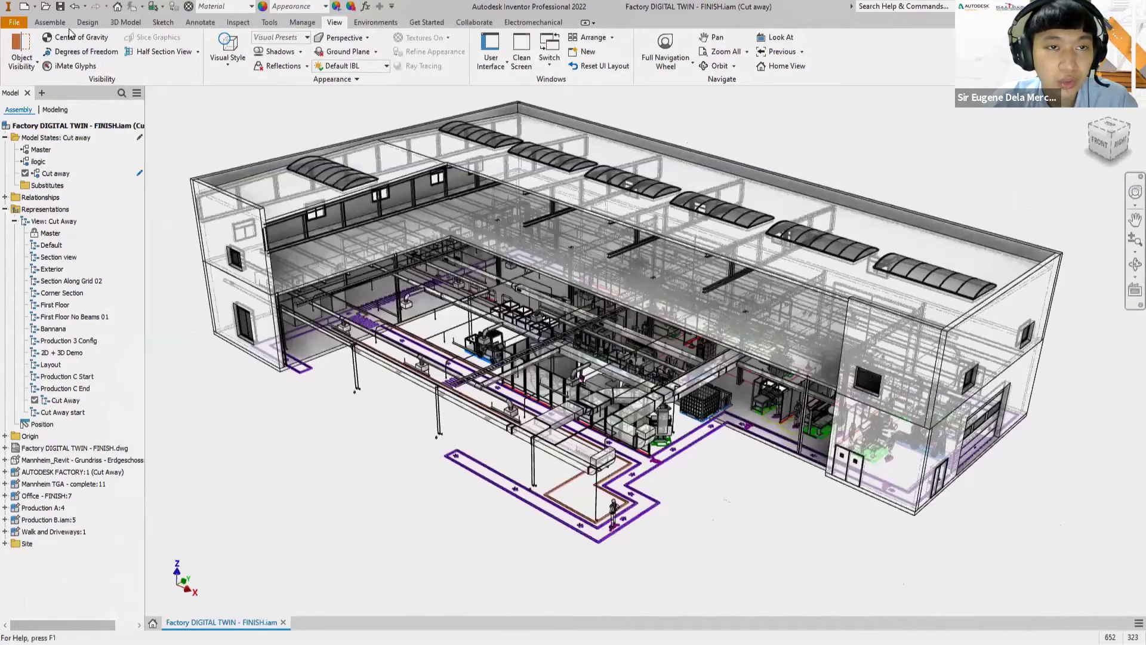
Place one instance of Production C - FINISH.iam grounded at the origin of the factory assembly and end the placement.
click(50, 22)
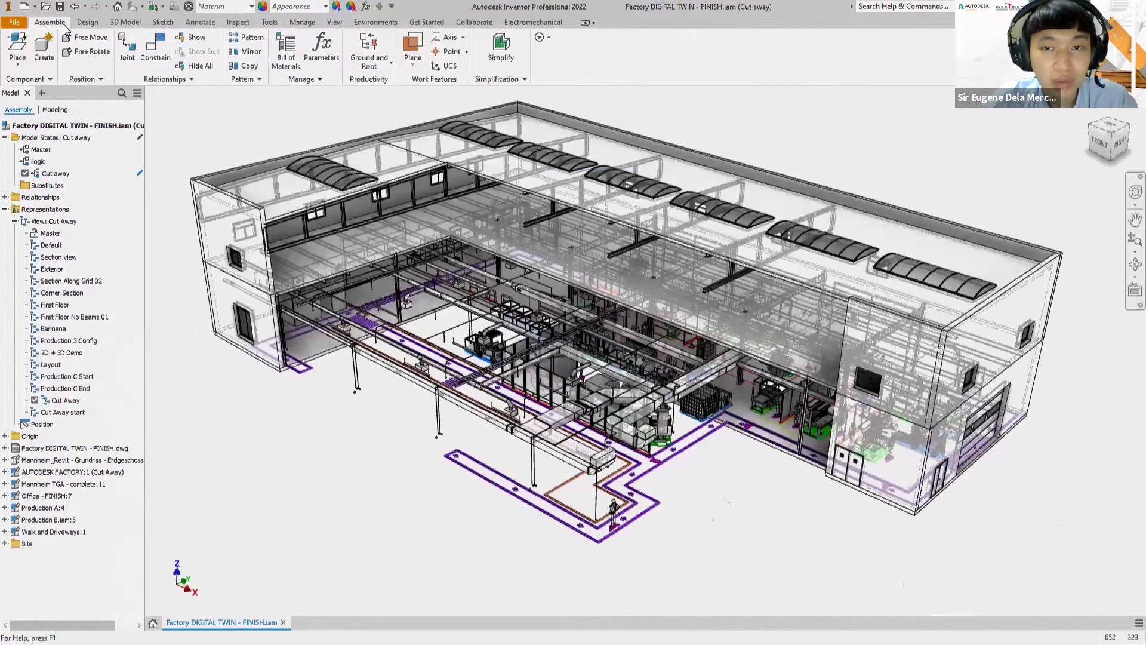
click(18, 64)
click(21, 90)
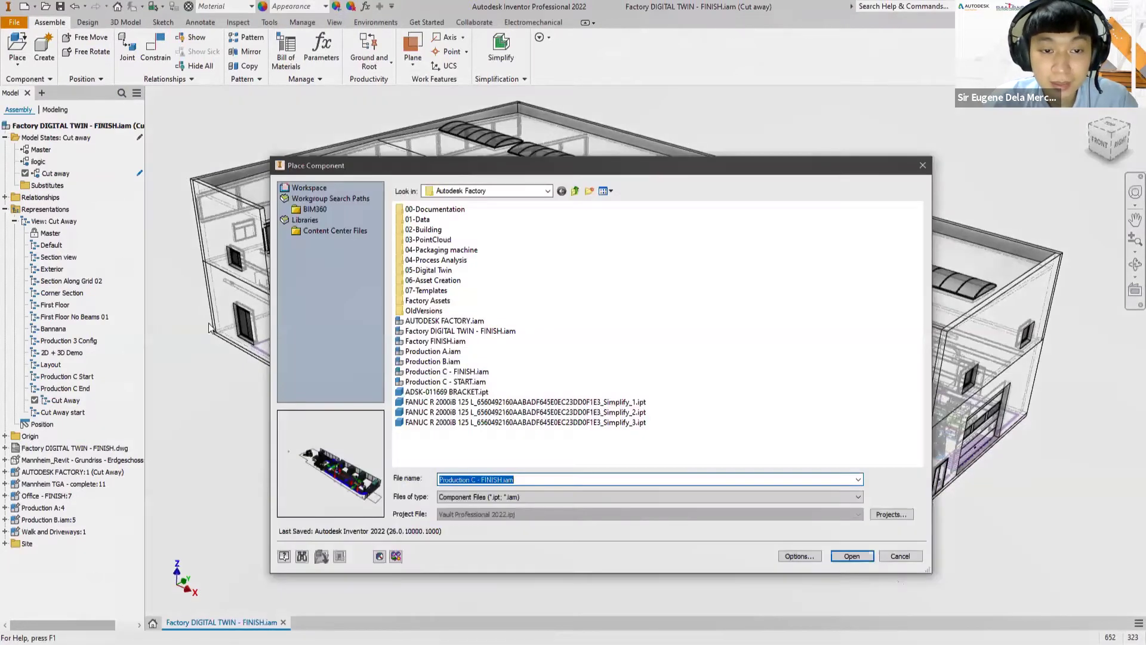
click(416, 373)
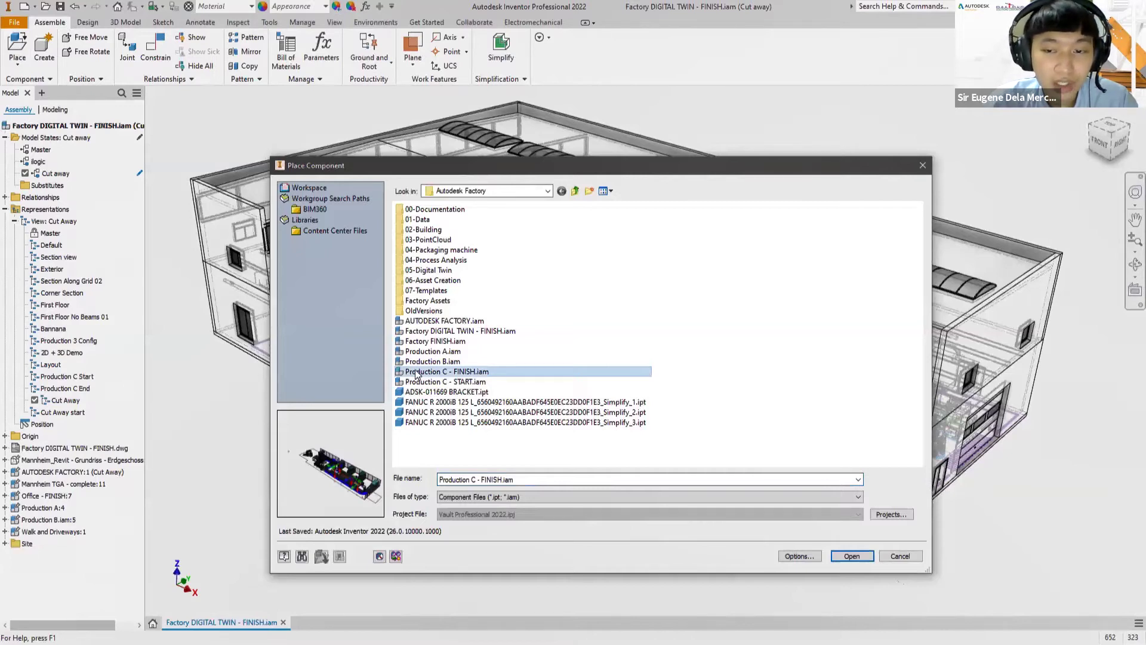
double_click(416, 373)
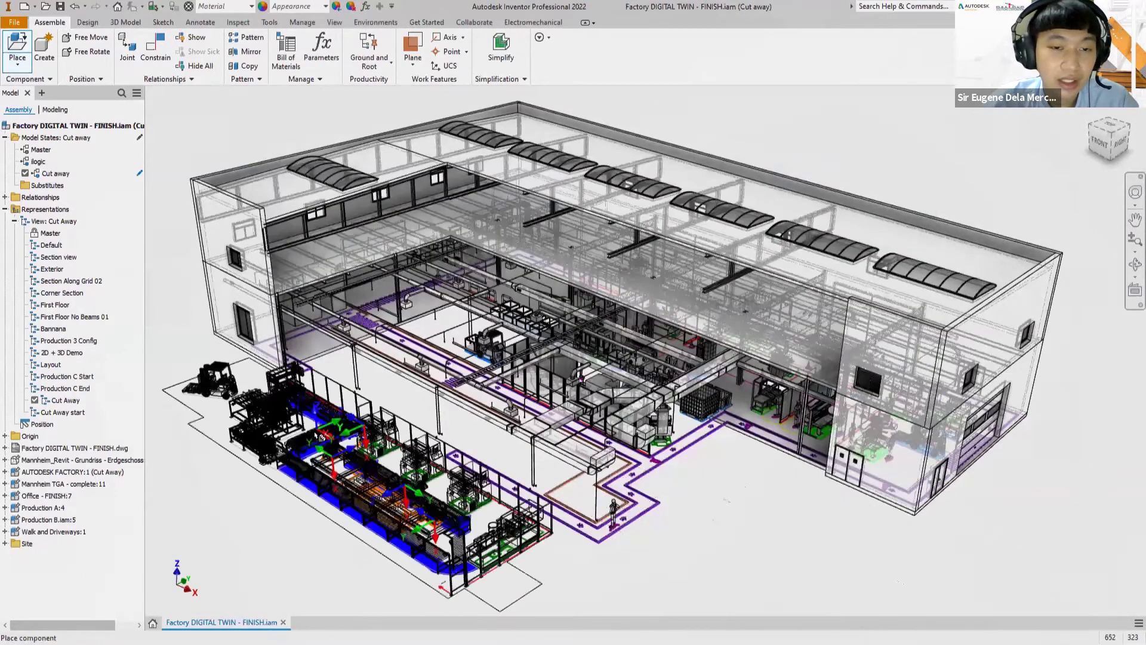
right_click(314, 438)
click(360, 434)
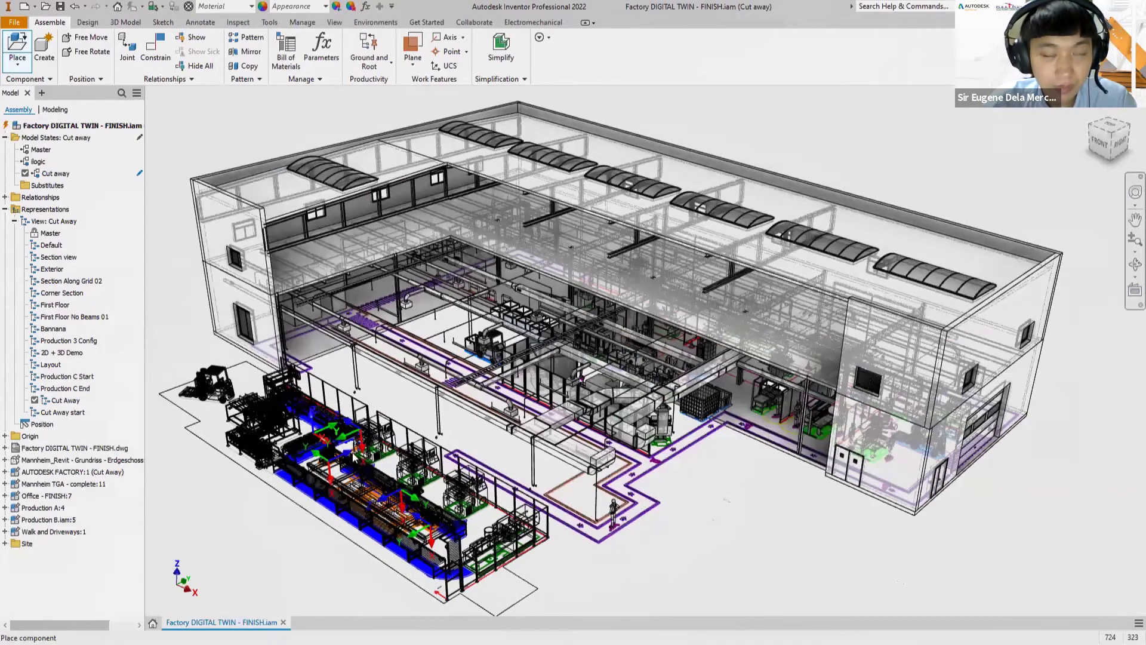
click(354, 457)
right_click(354, 456)
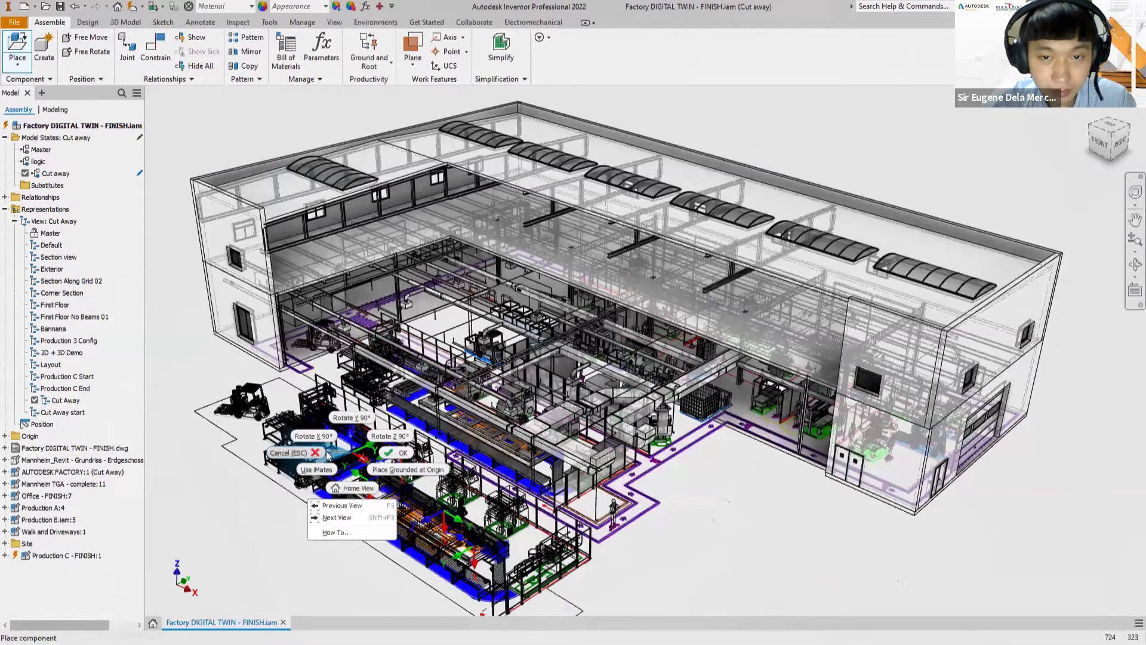
click(325, 454)
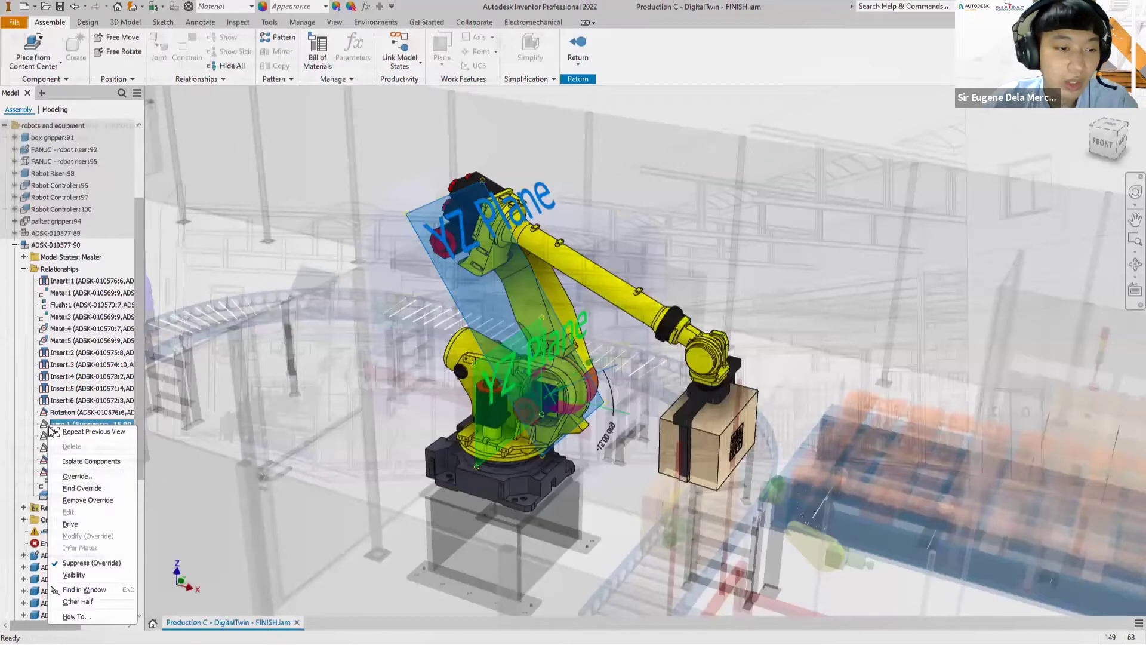
Drive the robot's arm 1 angle constraint between -15 and 35 degrees, playing the motion forward and in reverse.
click(69, 524)
click(162, 169)
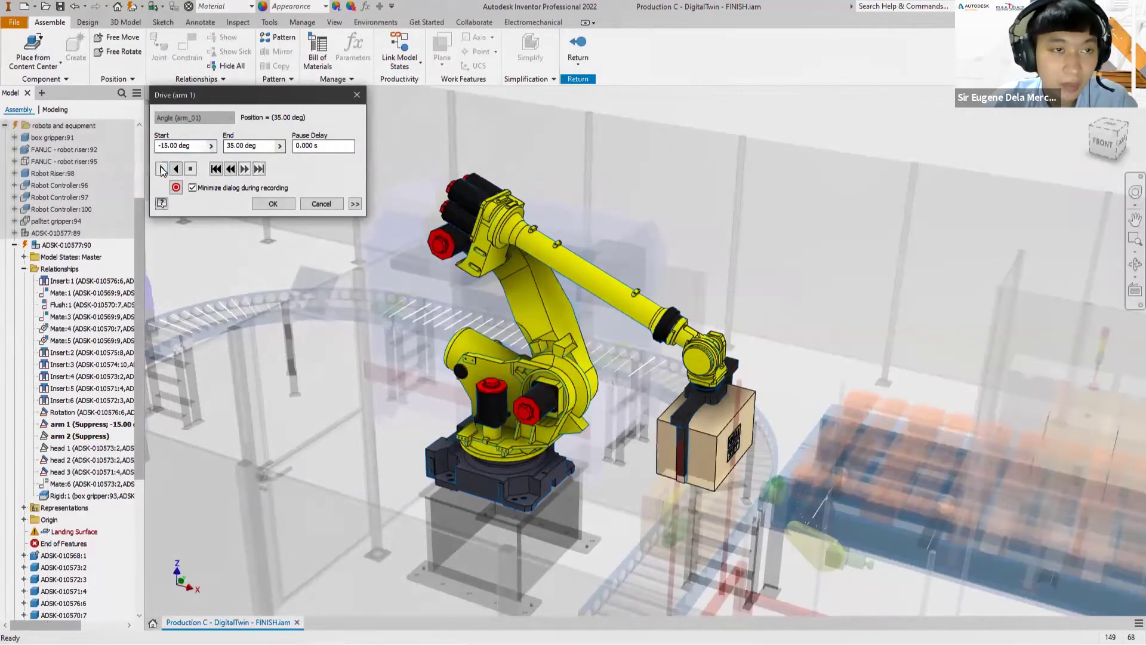
click(177, 170)
click(161, 169)
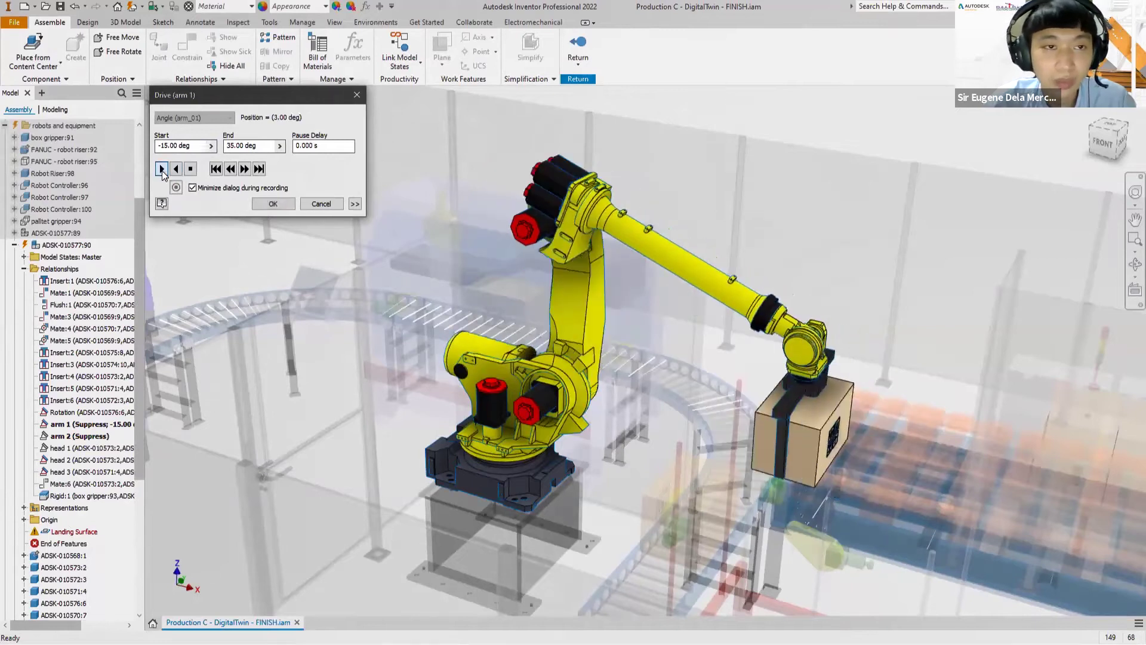
click(176, 169)
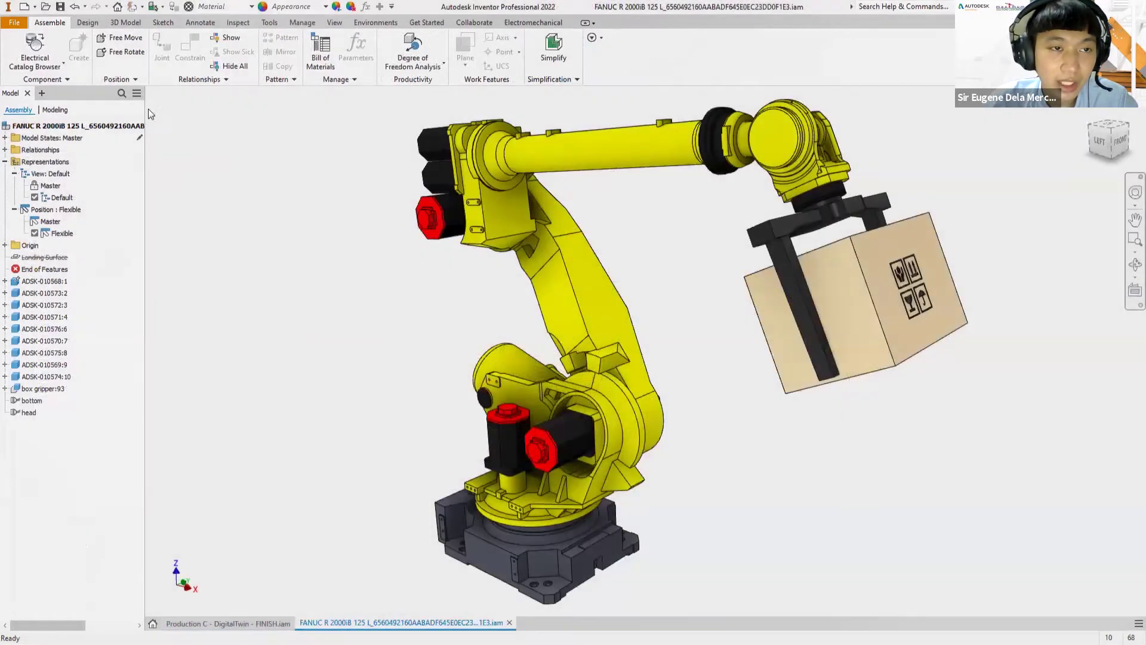
Set the model browser to show the constraint state and hide fully constrained components.
click(137, 93)
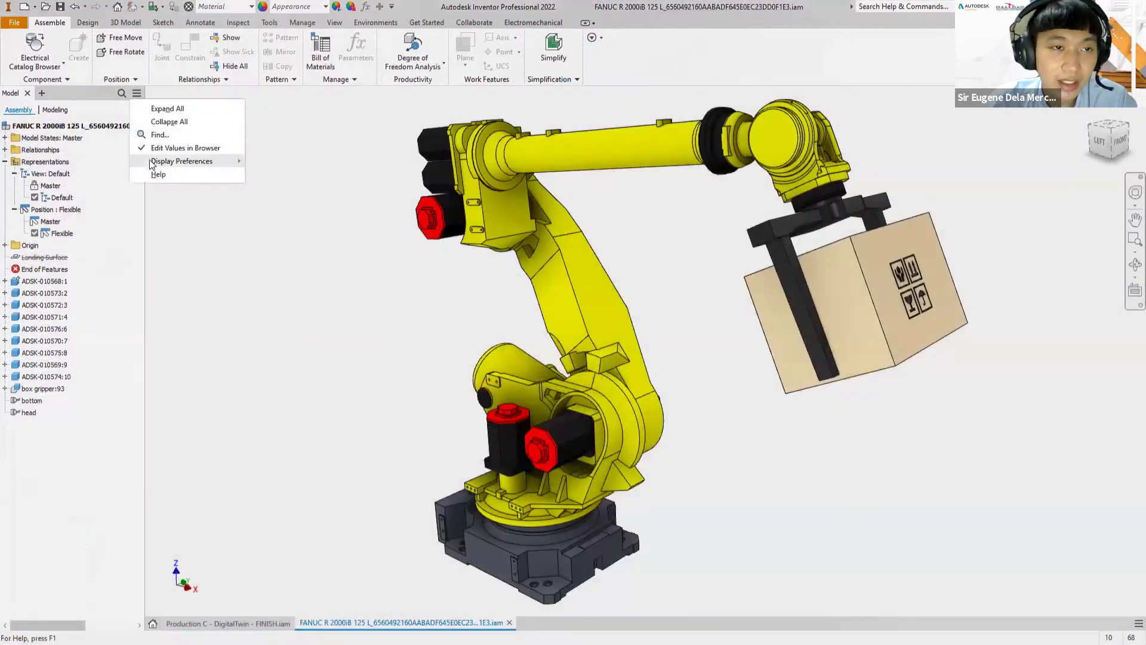
mouse_move(191, 161)
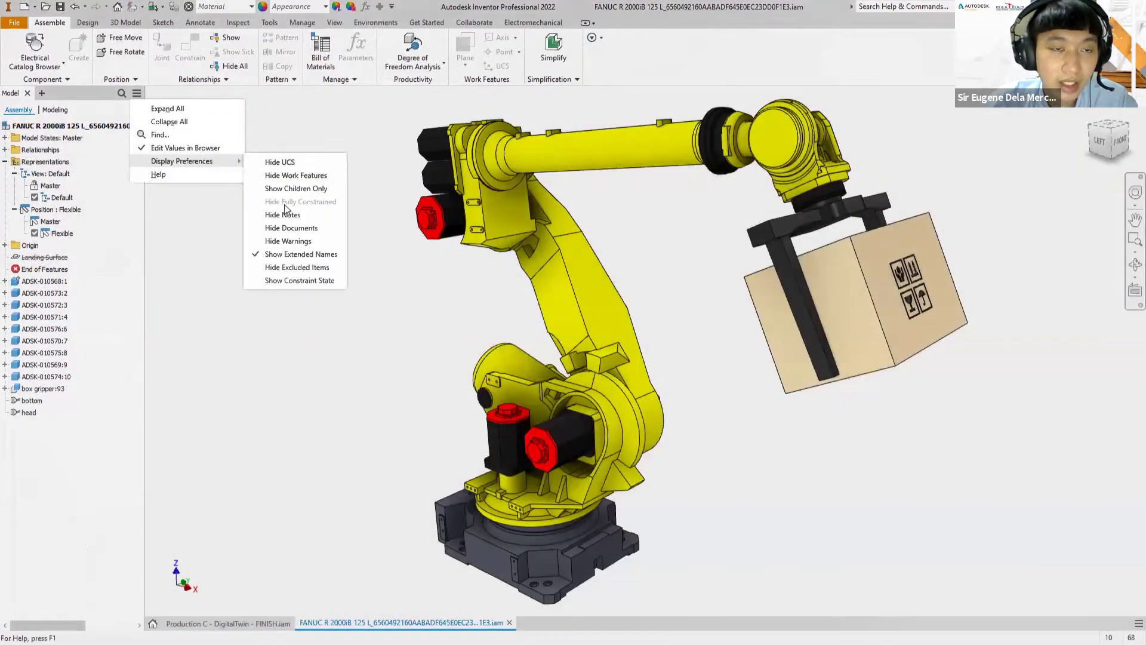
click(282, 280)
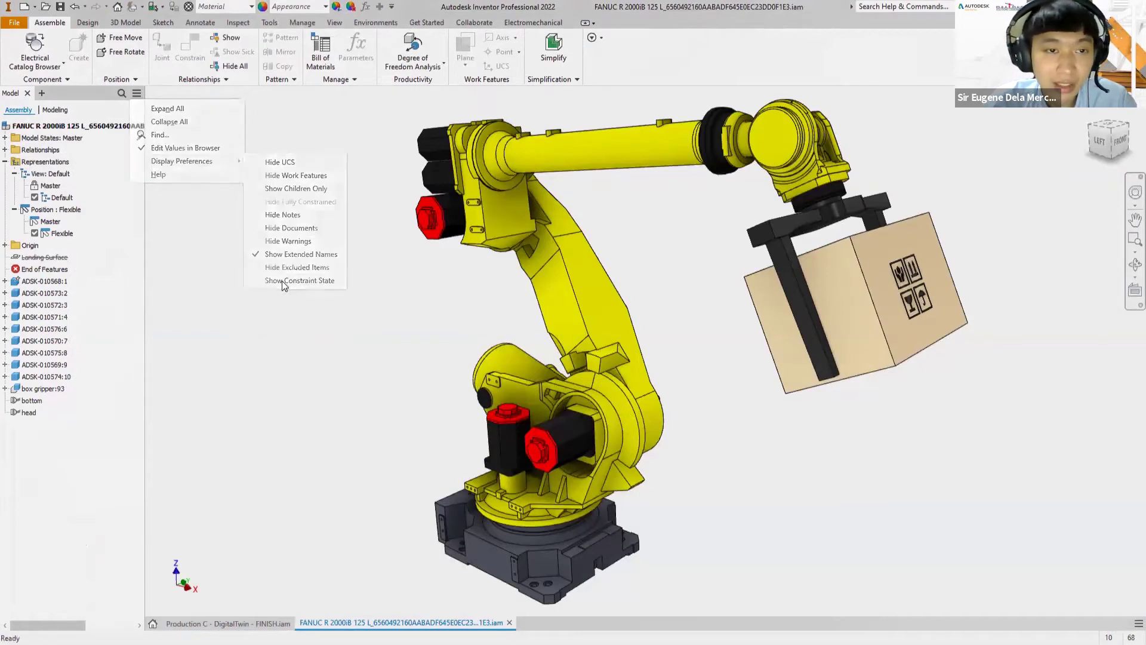
click(137, 94)
mouse_move(191, 161)
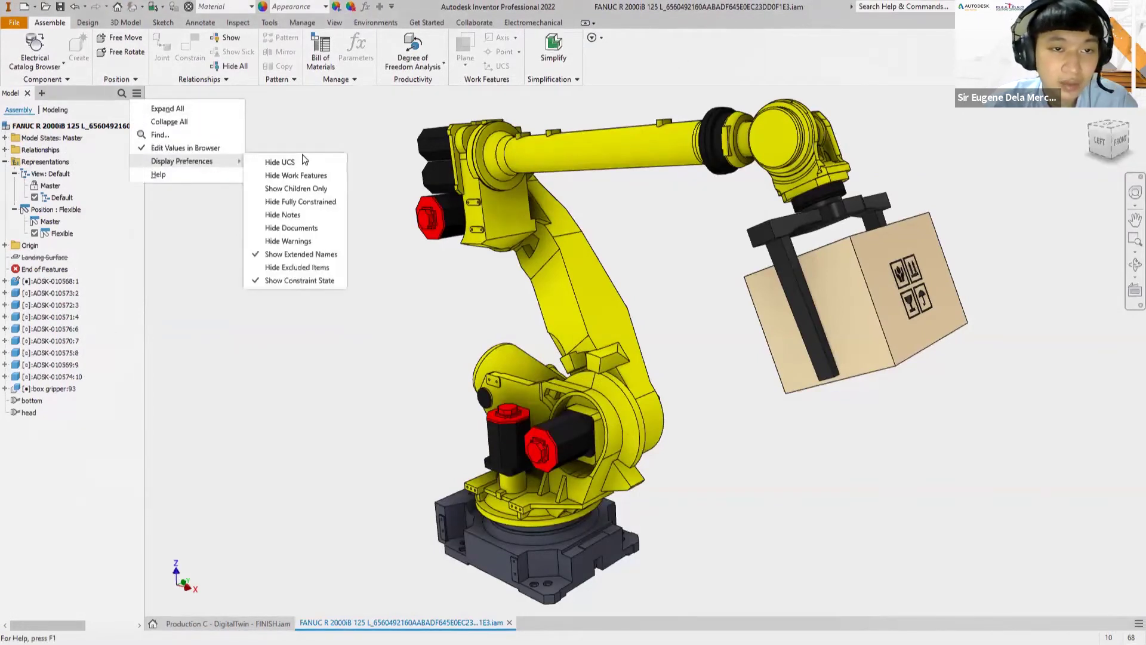
click(303, 201)
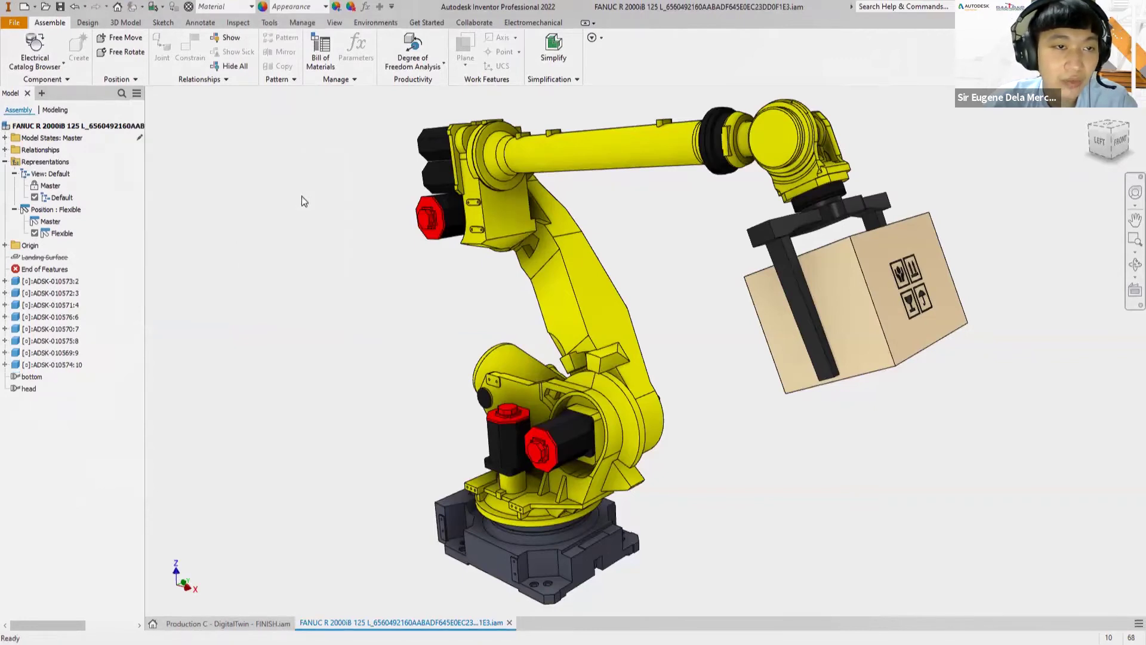
Run the Degree of Freedom Analysis on the robot assembly with Animate Freedom enabled.
click(412, 51)
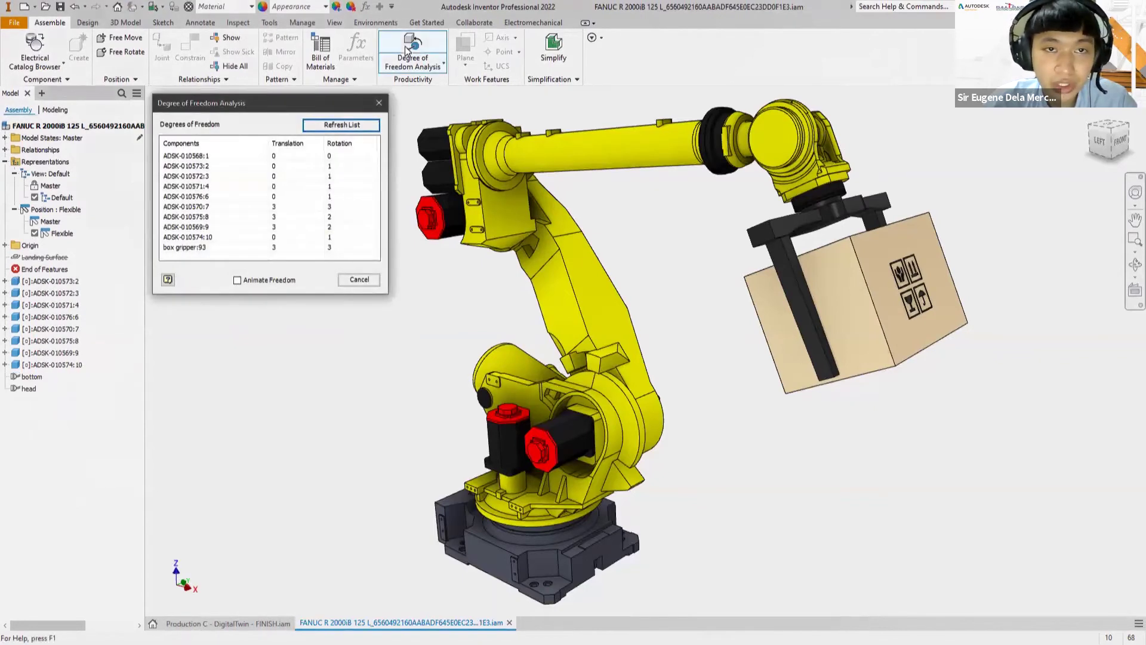
click(277, 282)
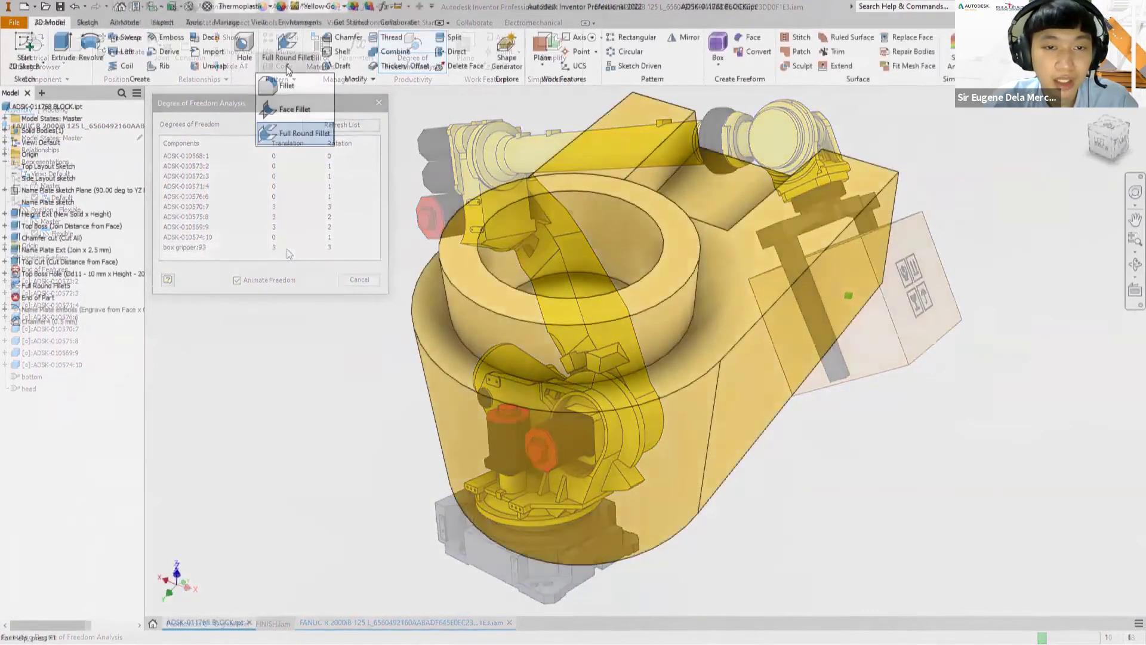
Add a face fillet around the base of the round top boss on the block.
click(285, 111)
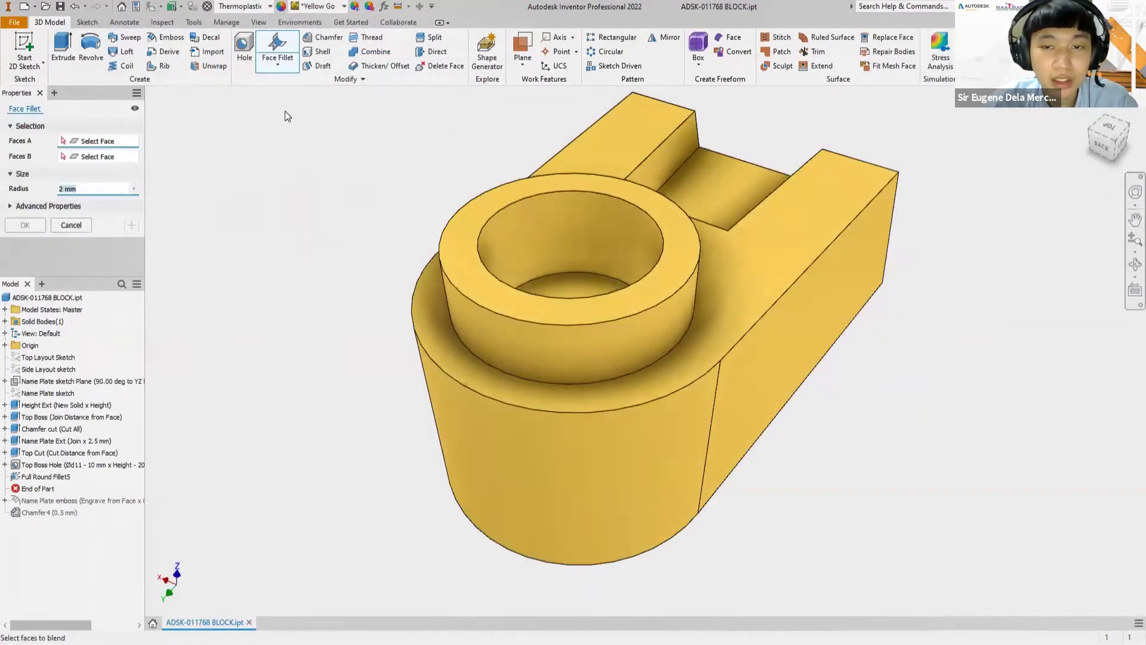
click(450, 303)
key(Return)
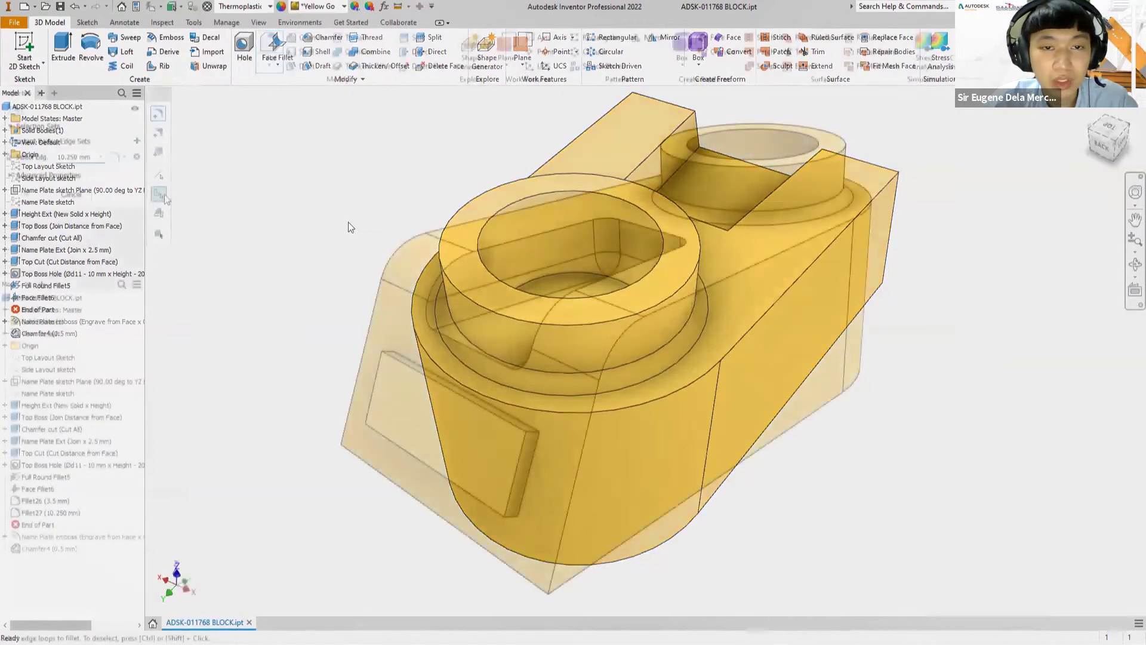
Fillet the upper edge loop of the block's open pocket with a constant 1 mm radius.
click(521, 241)
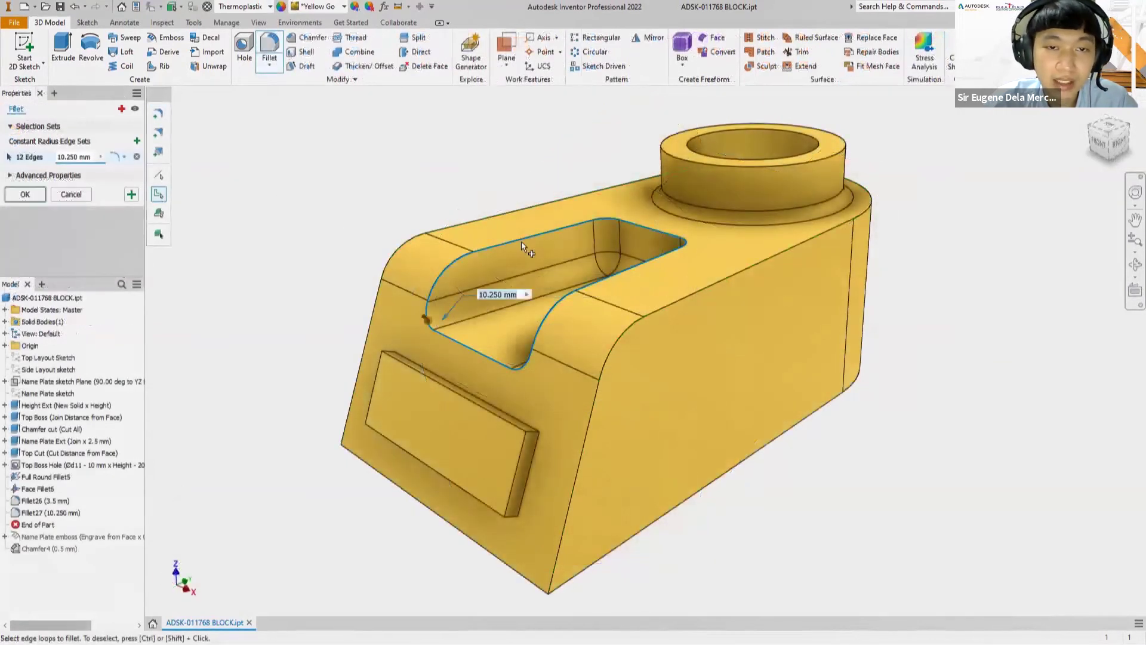
text(1)
right_click(522, 241)
click(523, 197)
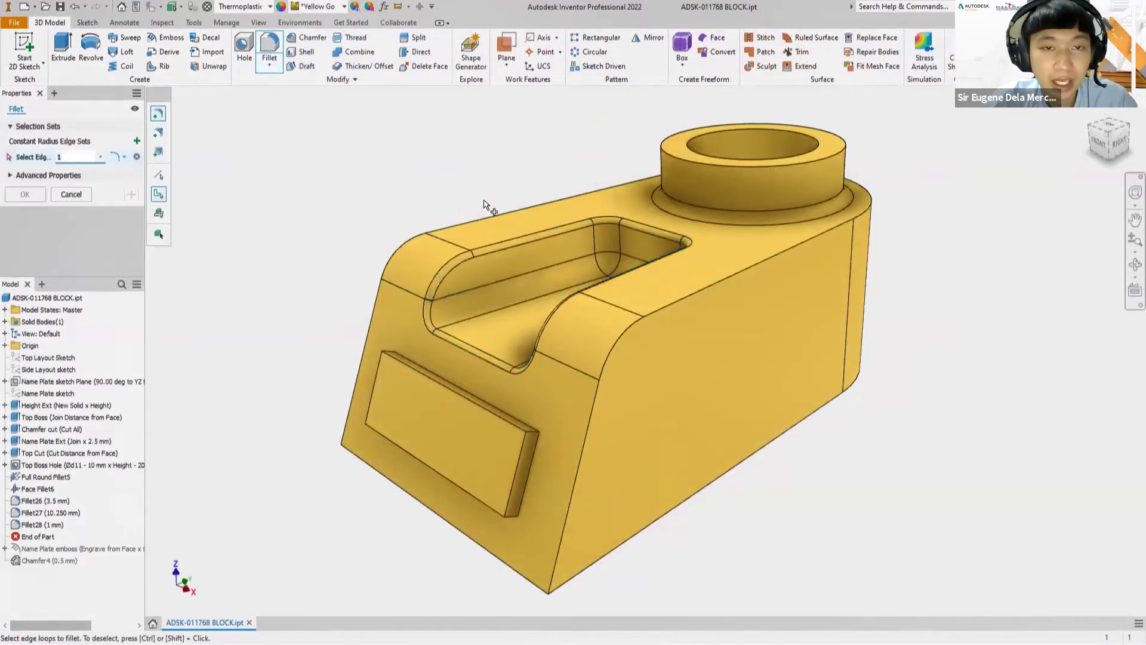
Add a variable radius fillet along the block's outer top edge, 1 mm at both ends and 2.5 mm at position 0.627.
click(159, 133)
click(404, 247)
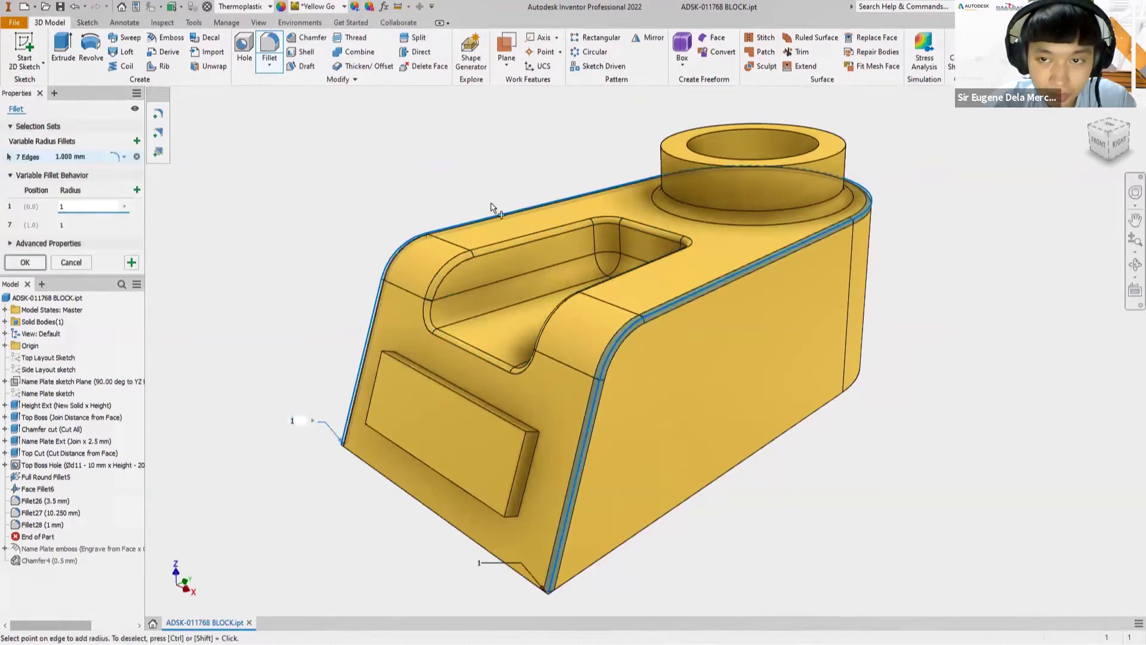
click(853, 178)
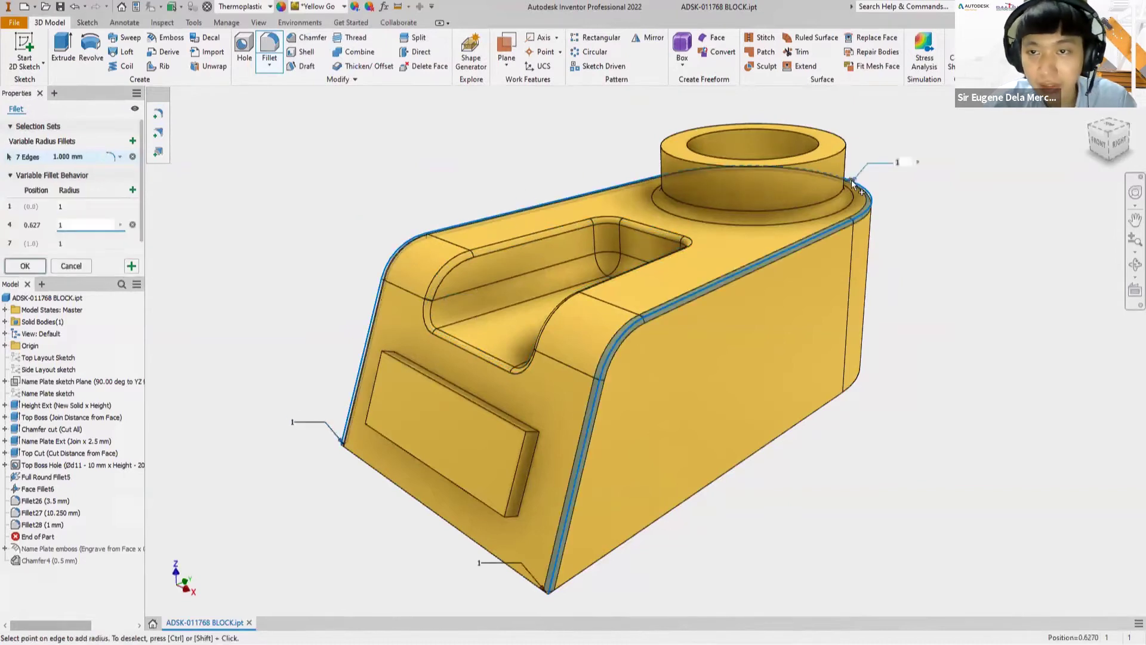
right_click(885, 175)
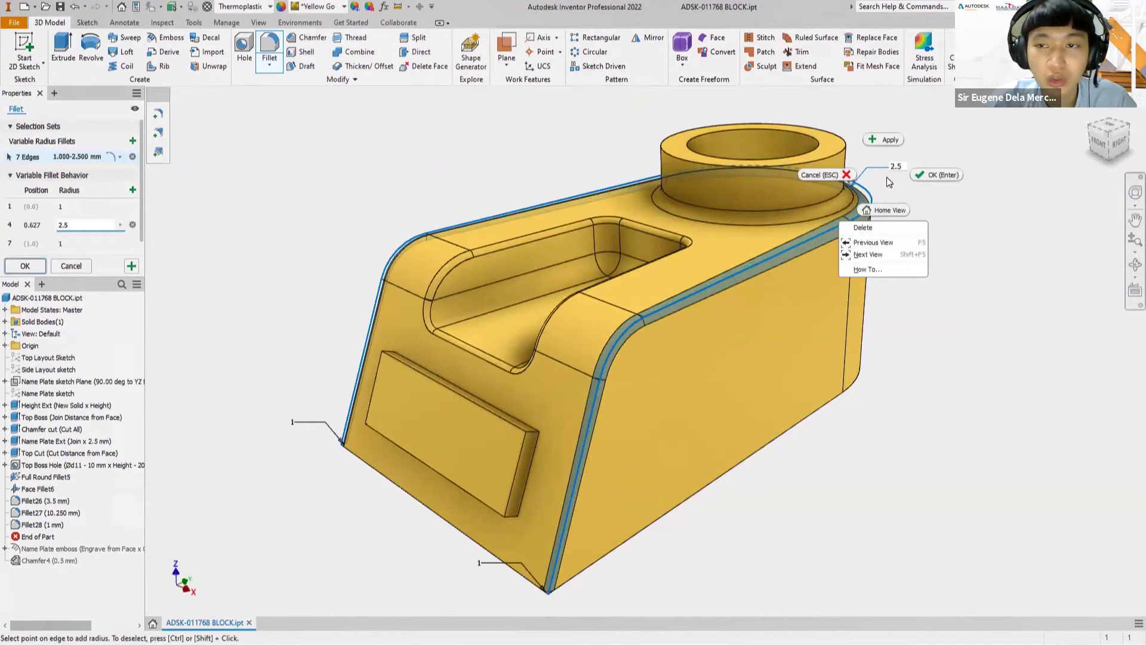
click(948, 171)
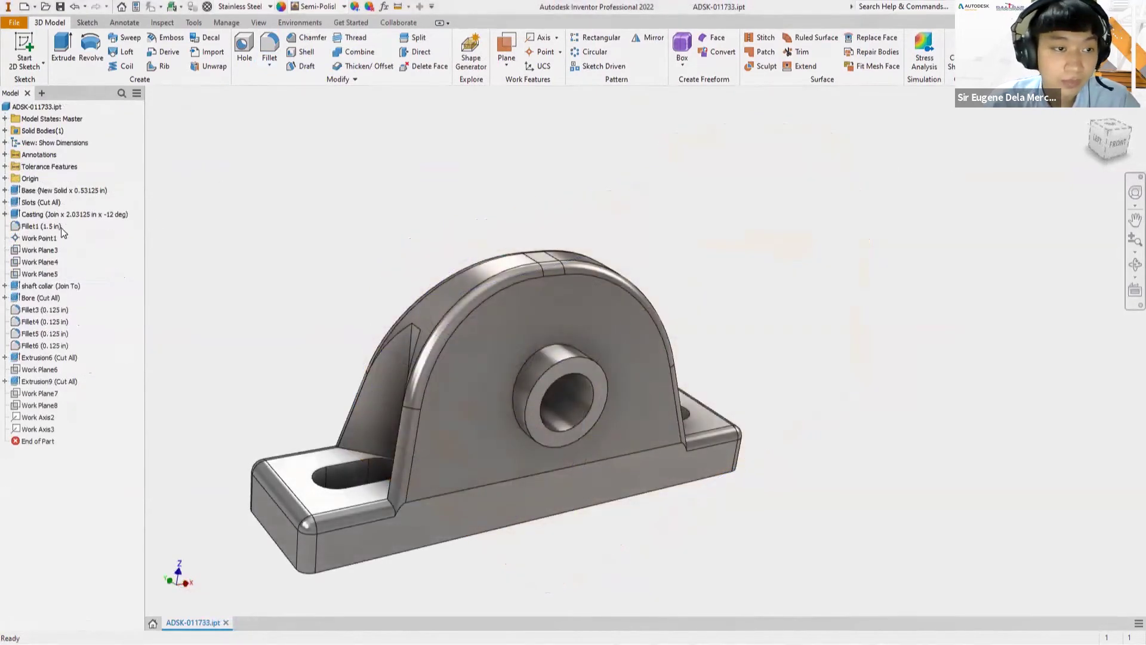
Display the dimensions of Fillet1 on the bearing housing's rounded top, set its radius to 1 in and update the part.
click(59, 227)
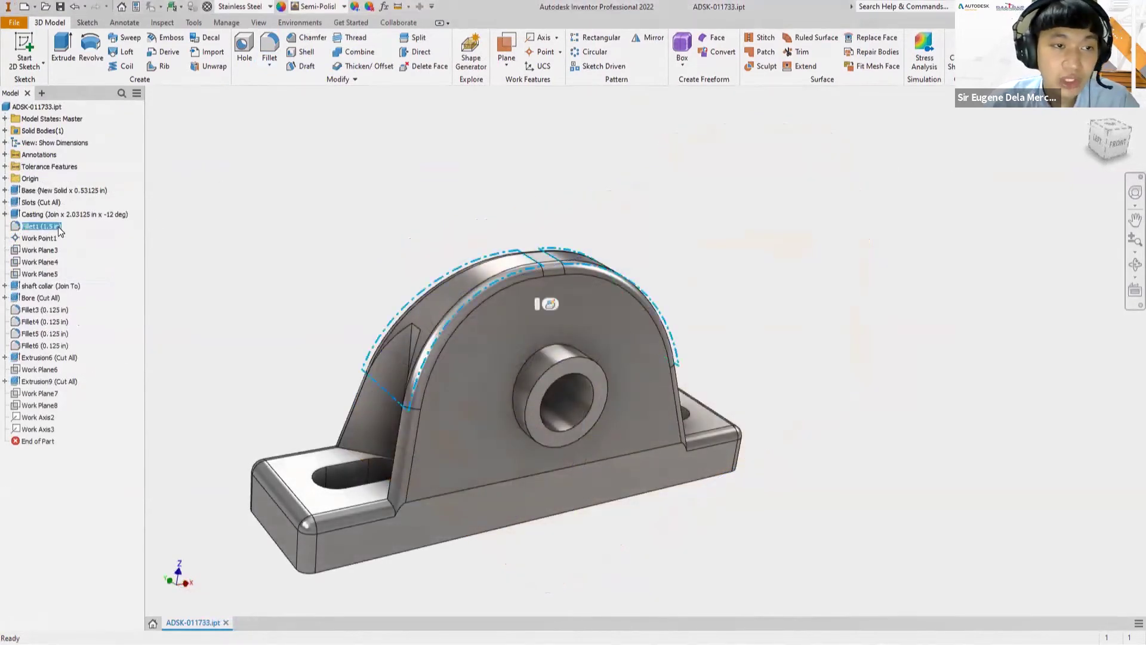
right_click(59, 231)
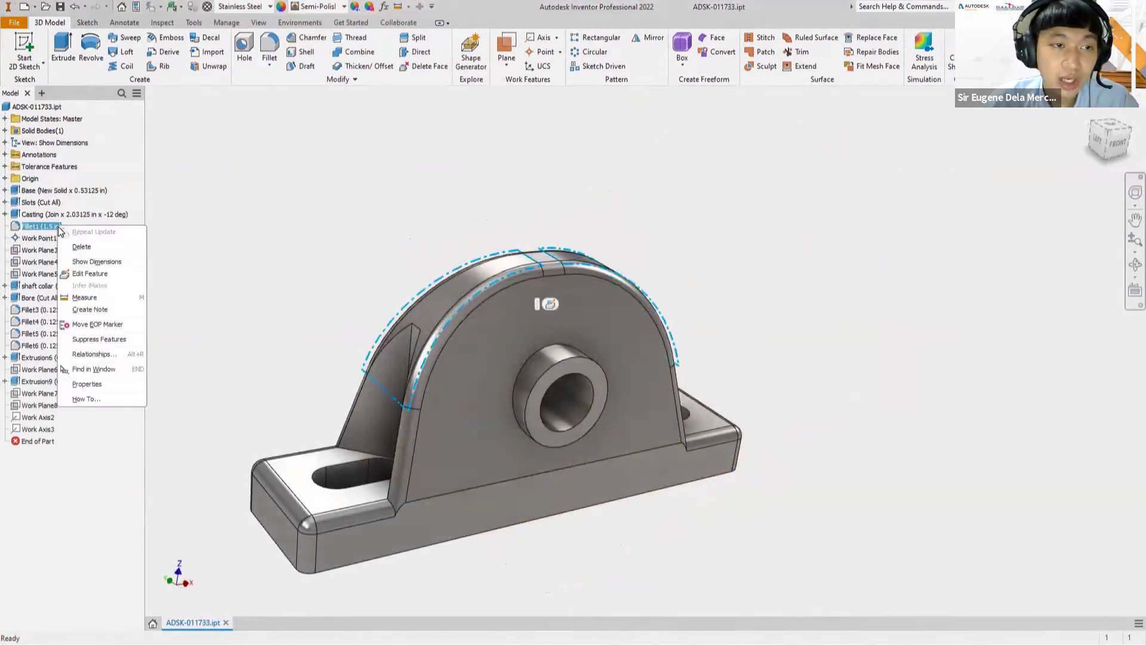
click(66, 261)
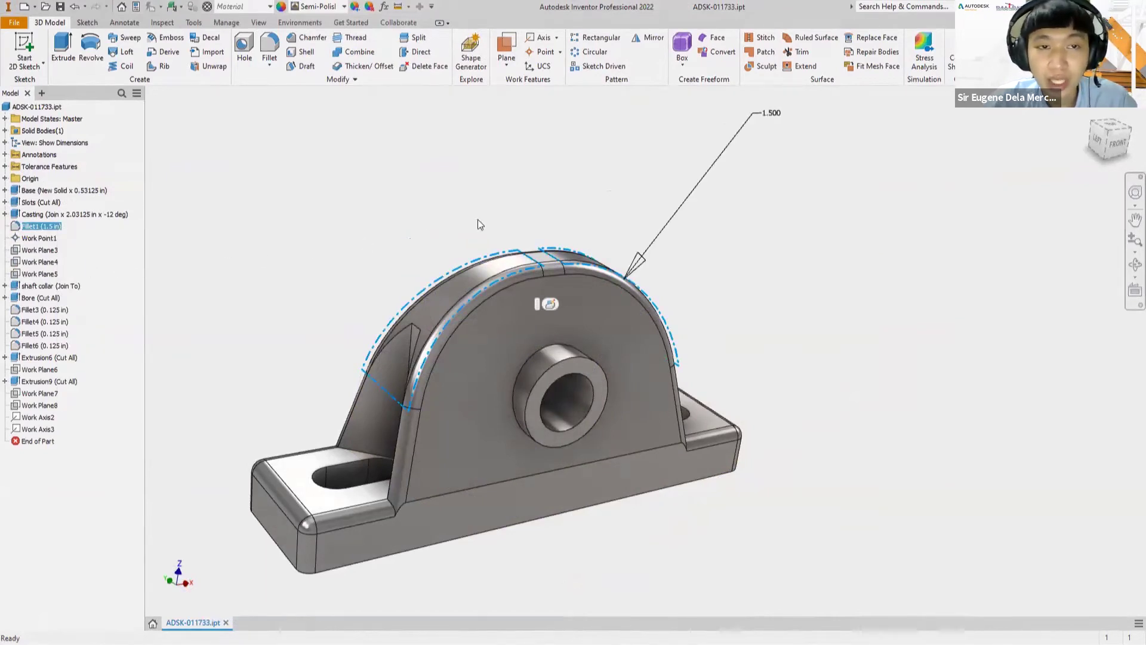
double_click(769, 115)
text(1)
key(Return)
right_click(769, 116)
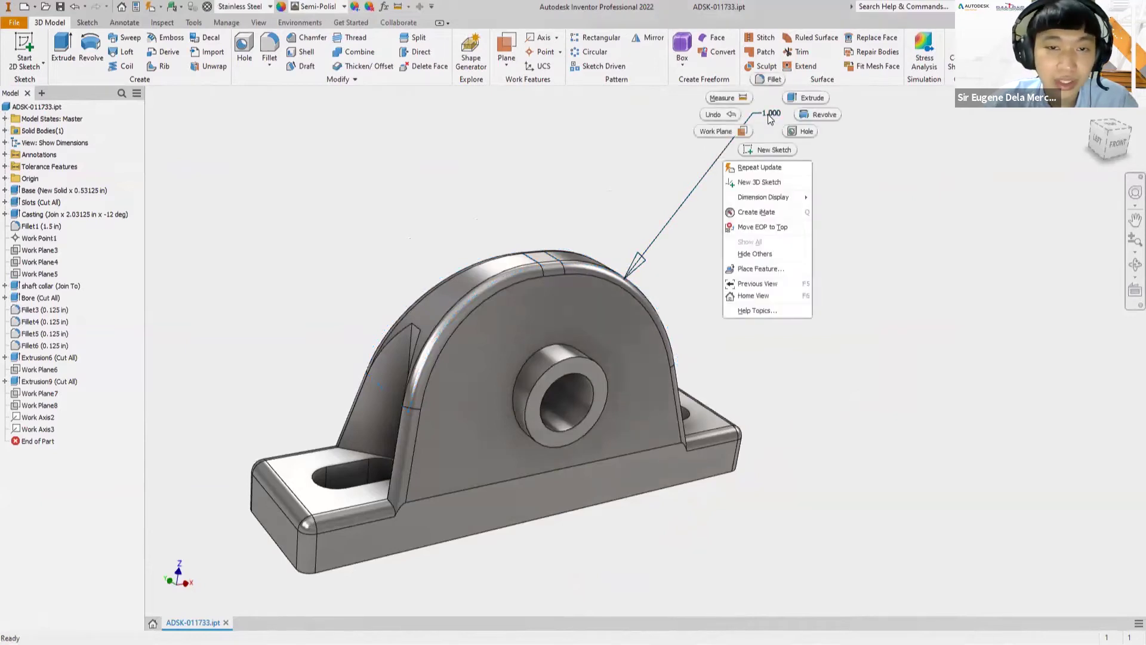
click(769, 171)
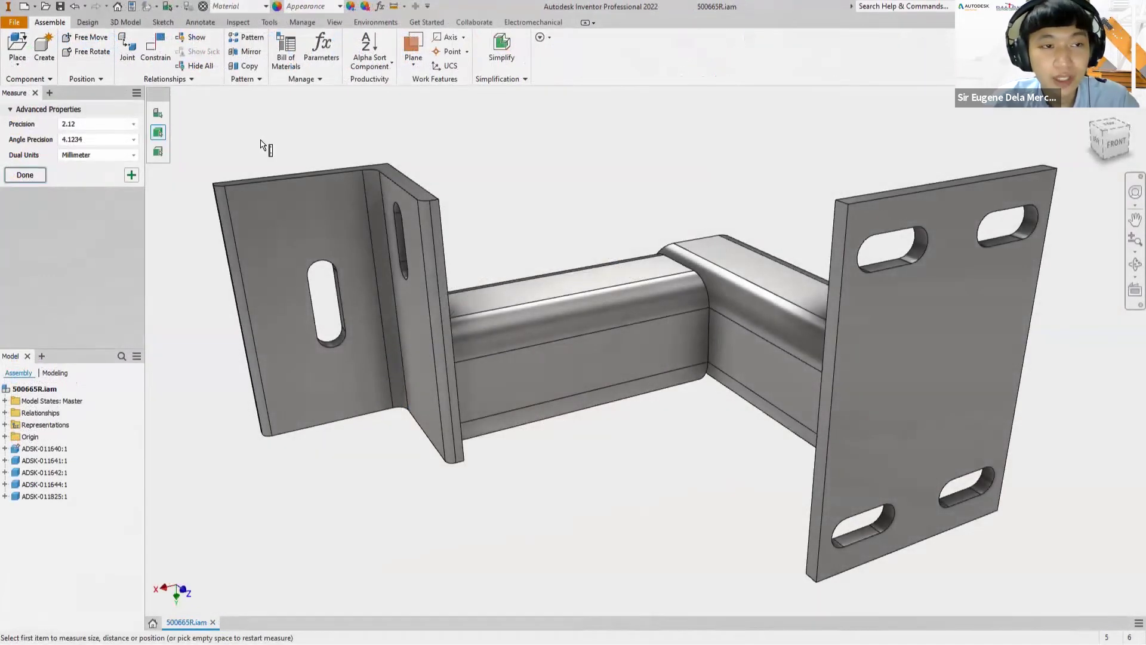
Measure the center-to-center distance from the angle bracket's large slot to the end plate's lower slot, including its X, Y and Z delta.
click(131, 265)
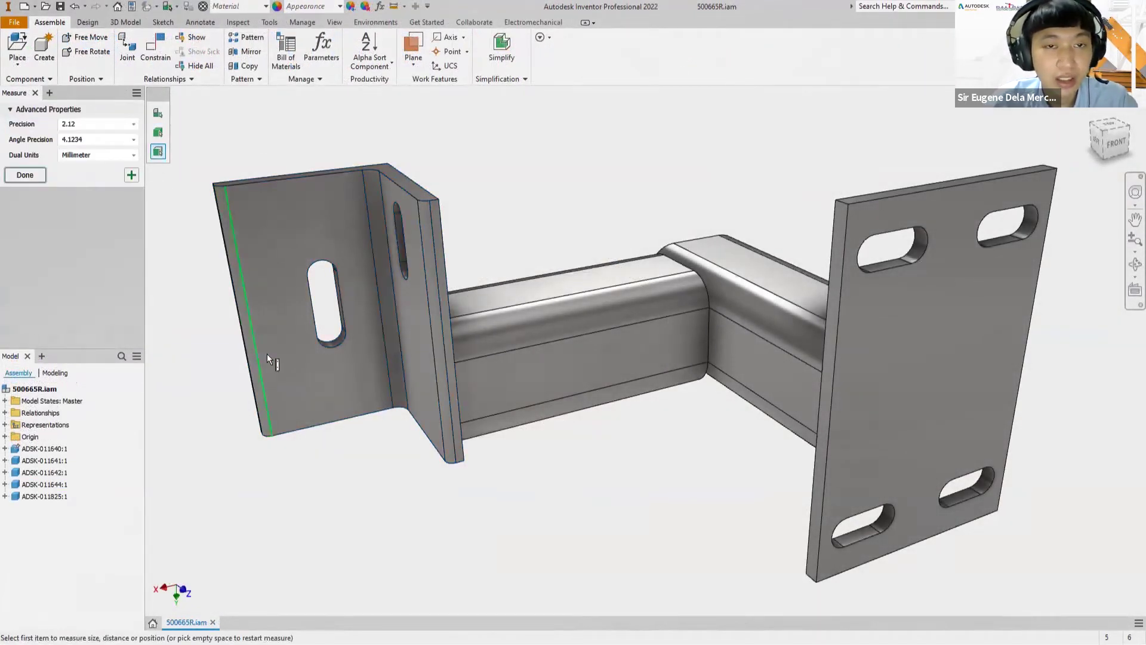
right_click(326, 351)
click(316, 399)
click(318, 398)
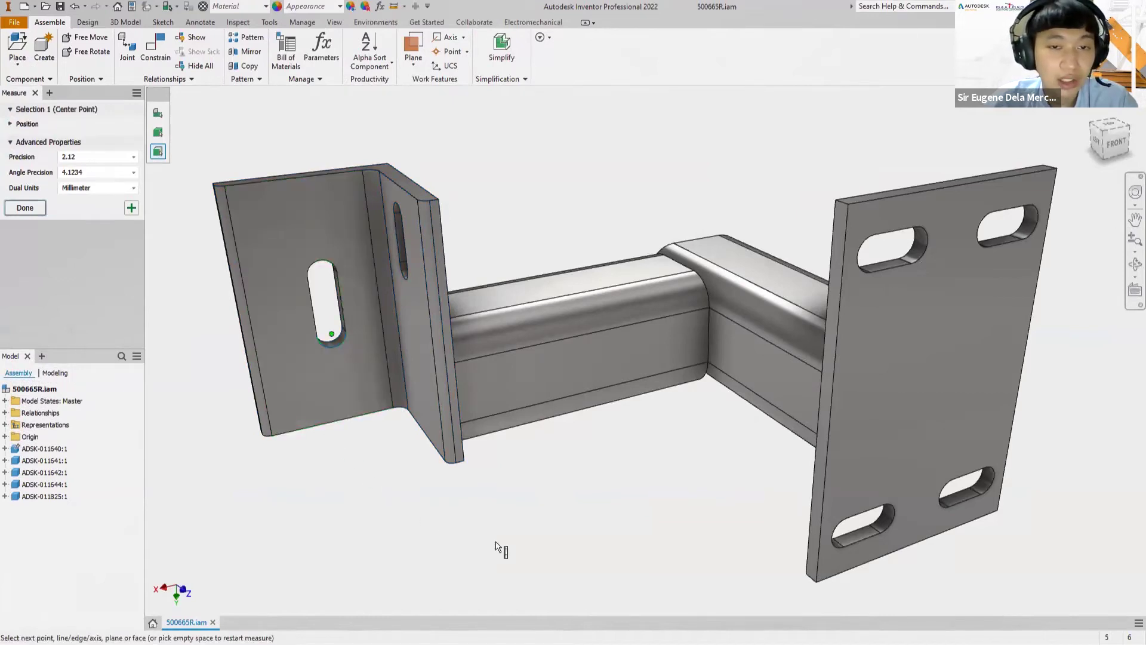
right_click(837, 543)
click(833, 447)
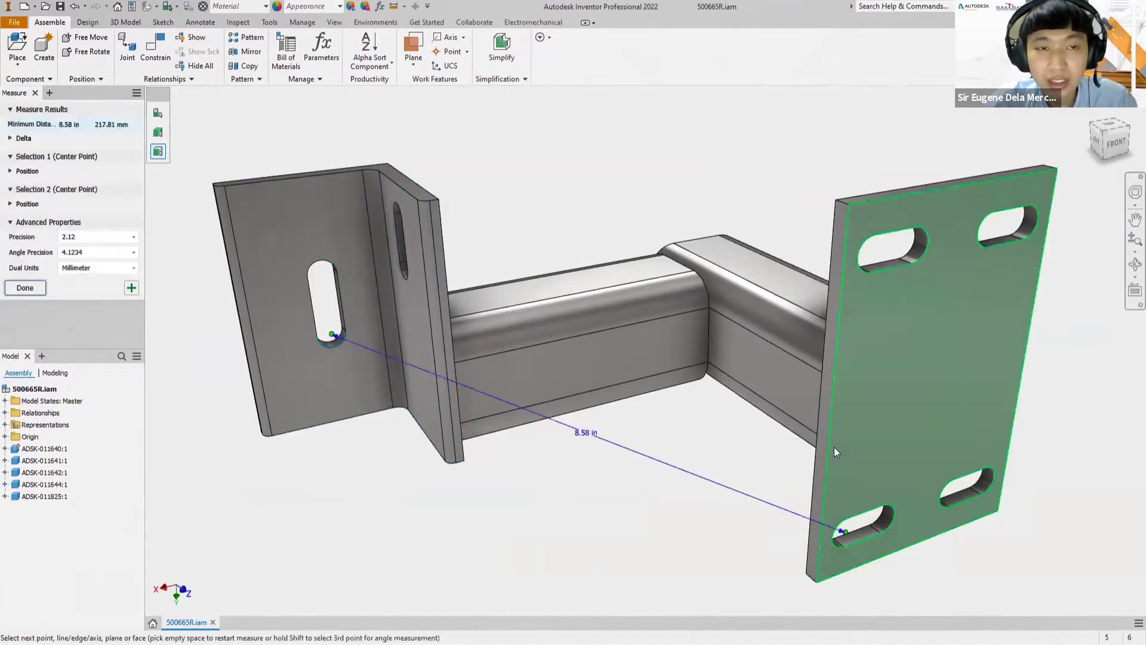
click(11, 138)
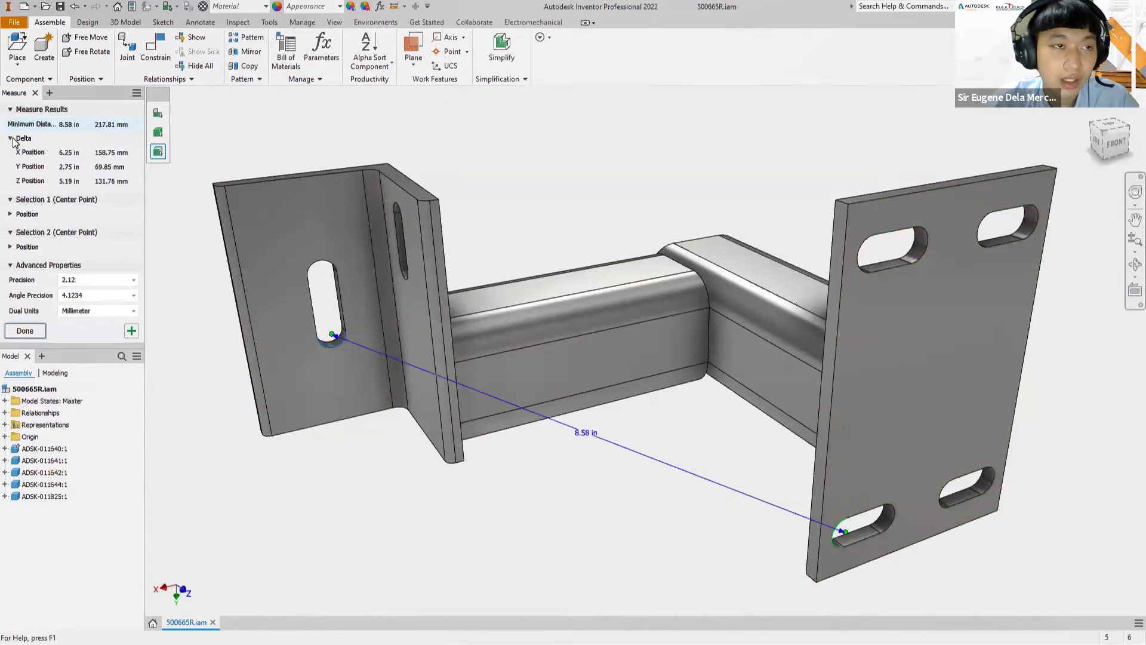
click(68, 152)
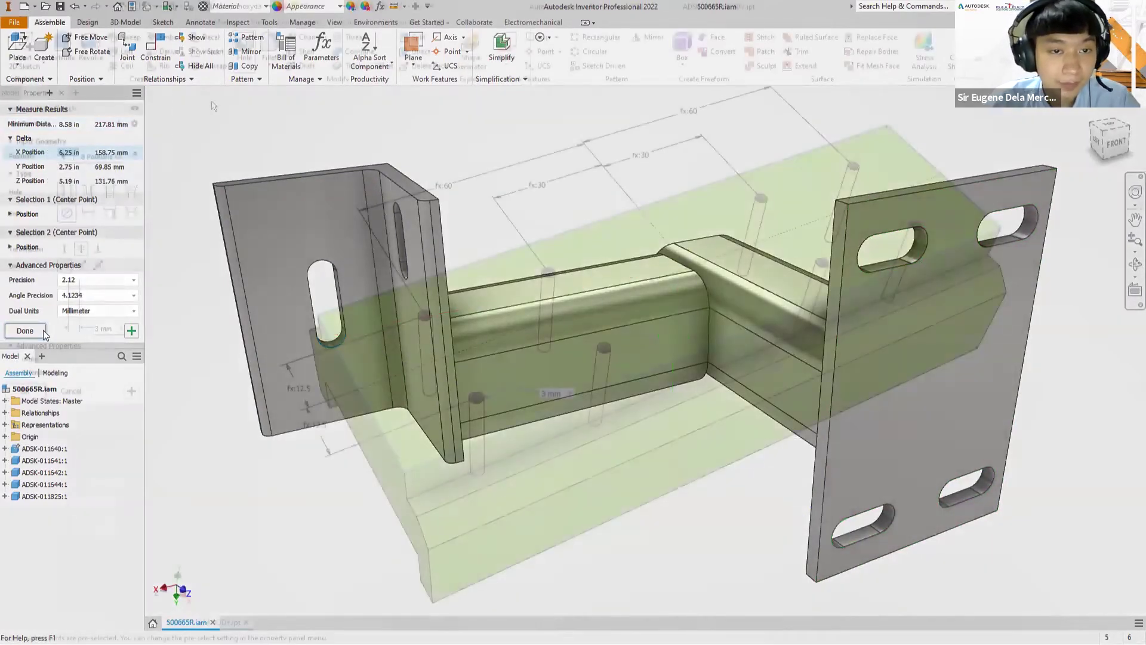
click(43, 330)
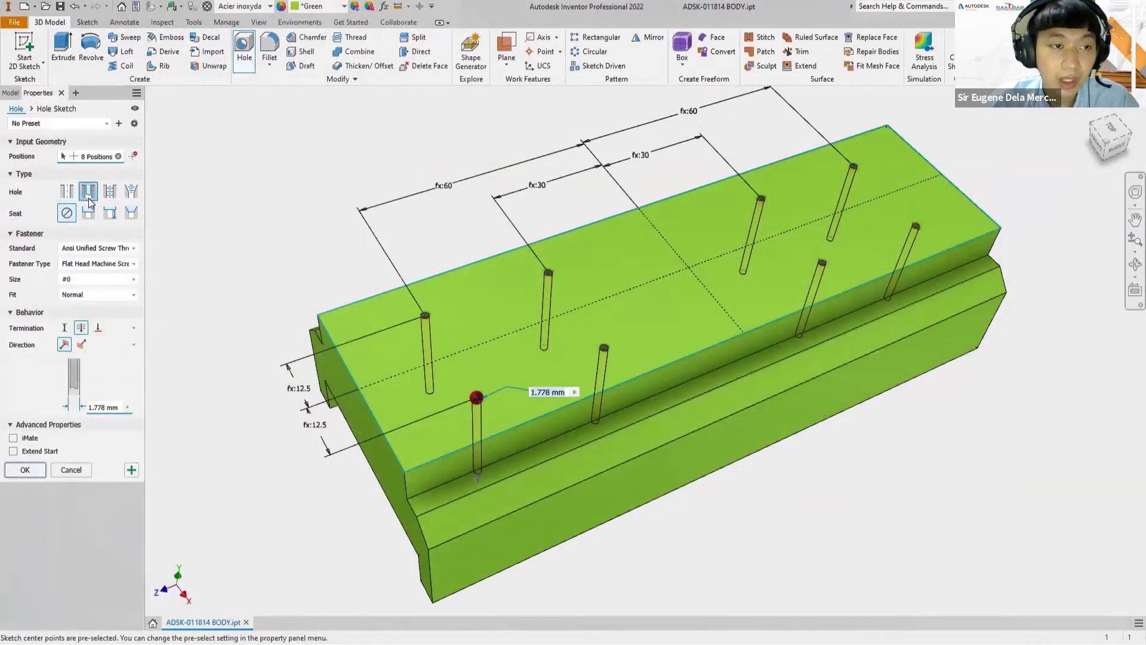
Make the eight sketched holes counterbored clearance holes to the ISO fastener standard with a counterbore diameter of 5 mm.
click(88, 212)
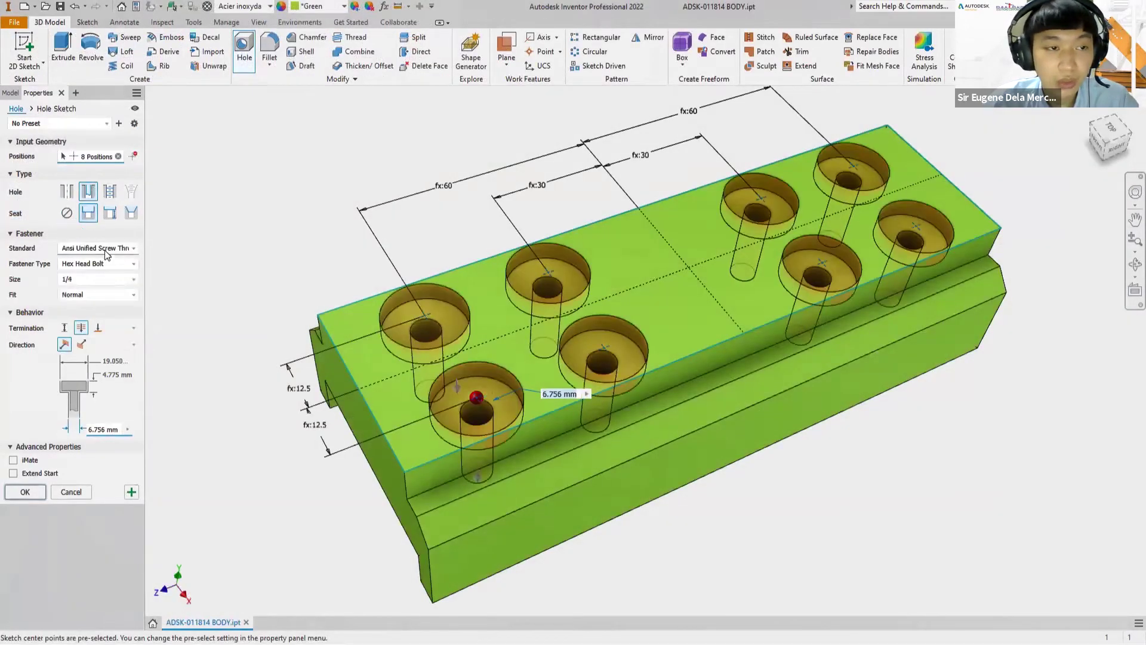
click(105, 250)
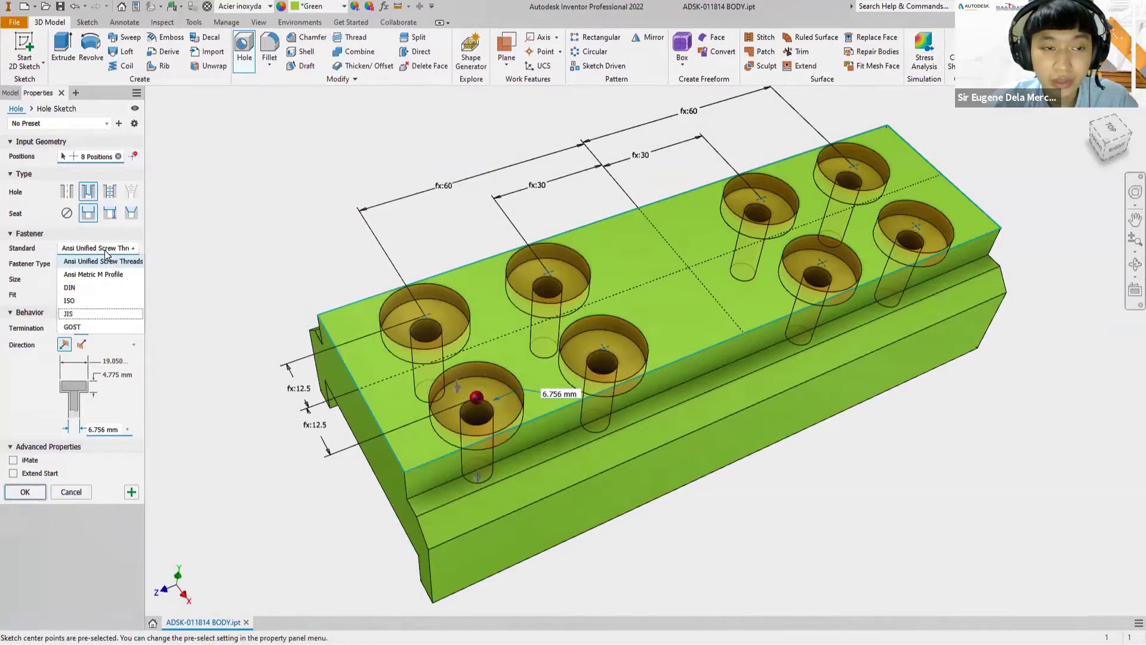
key(Up)
key(Return)
click(114, 360)
text(2.5)
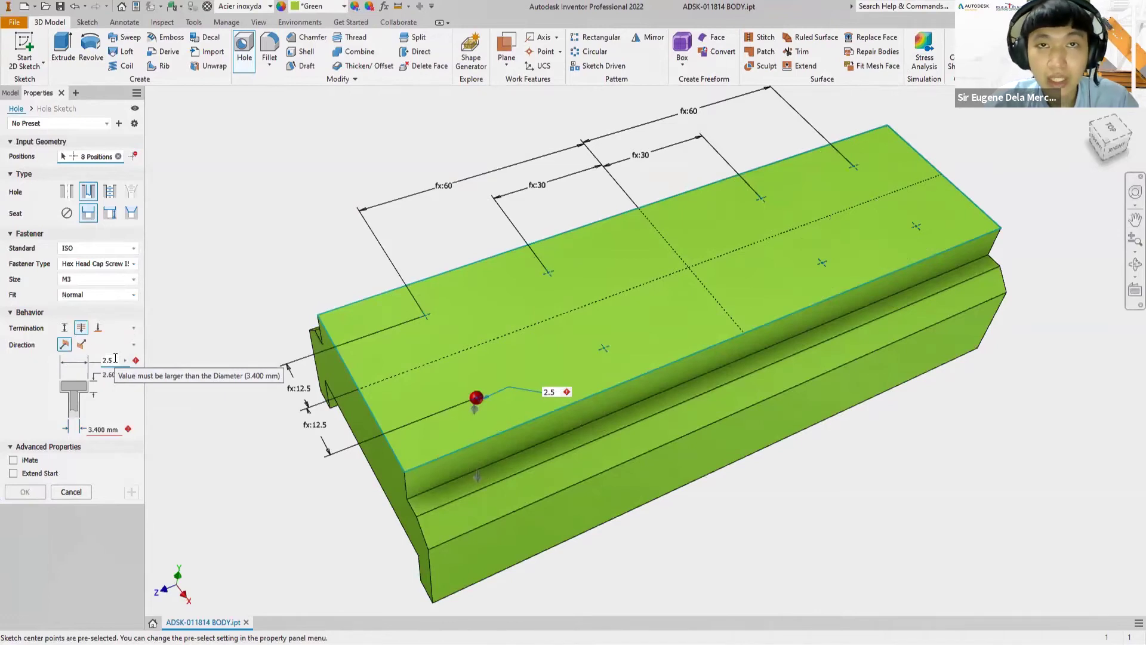
key(BackSpace)
key(BackSpace)
key(BackSpace)
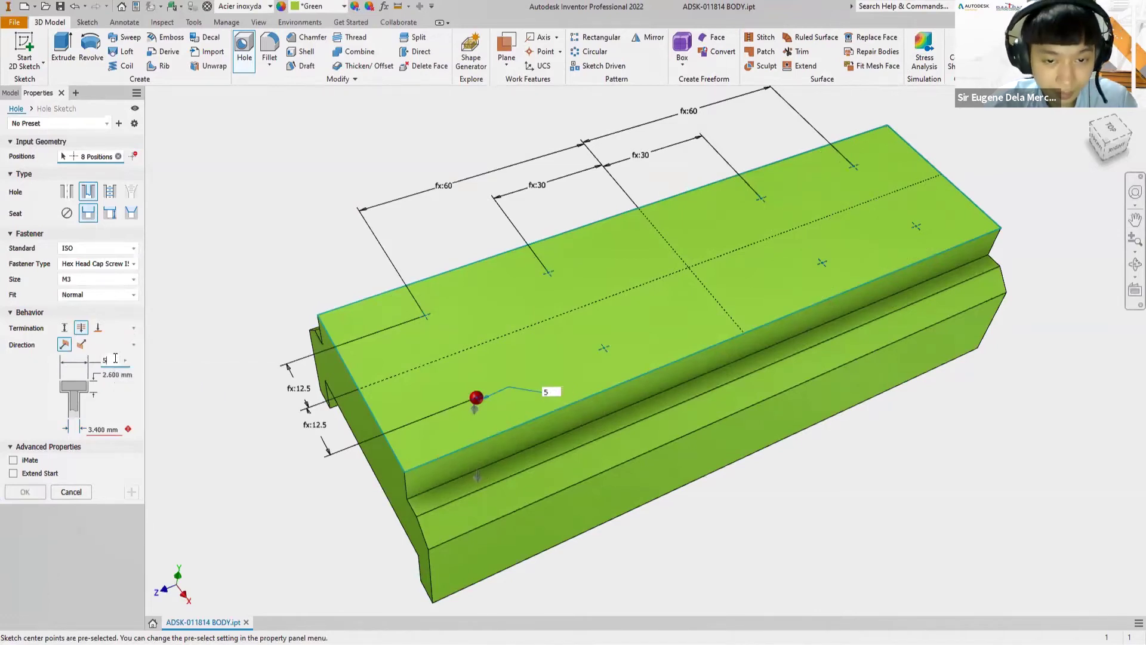
text(5)
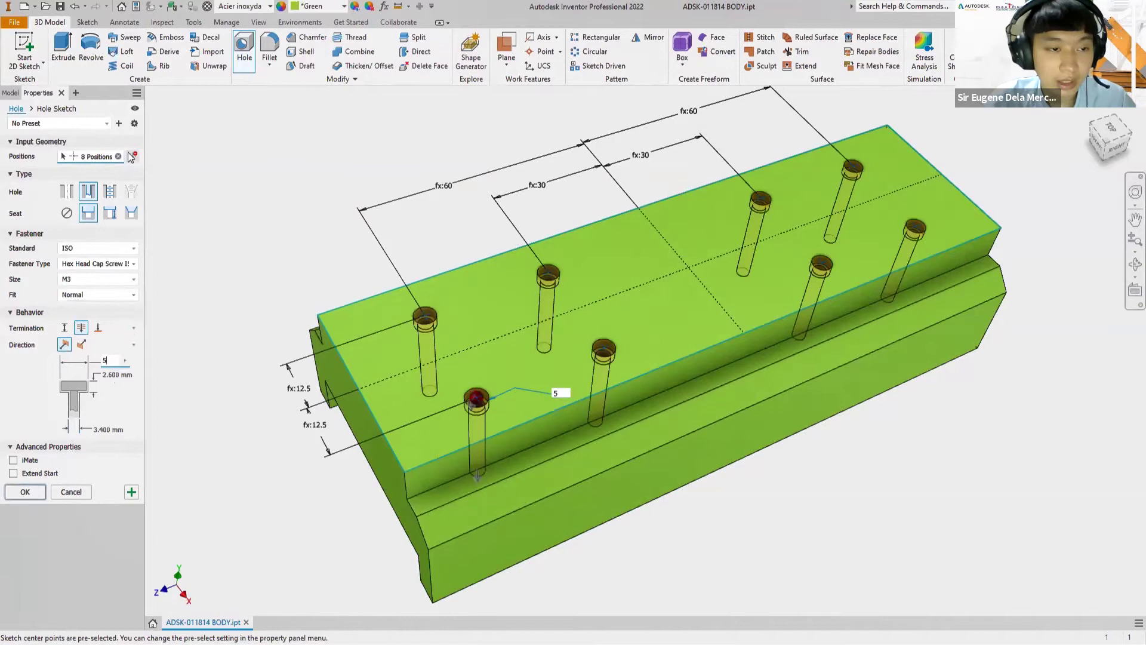
Apply the preset Tapped Hole_Countersink_ISO Metric profile_10 to the eight holes.
click(112, 123)
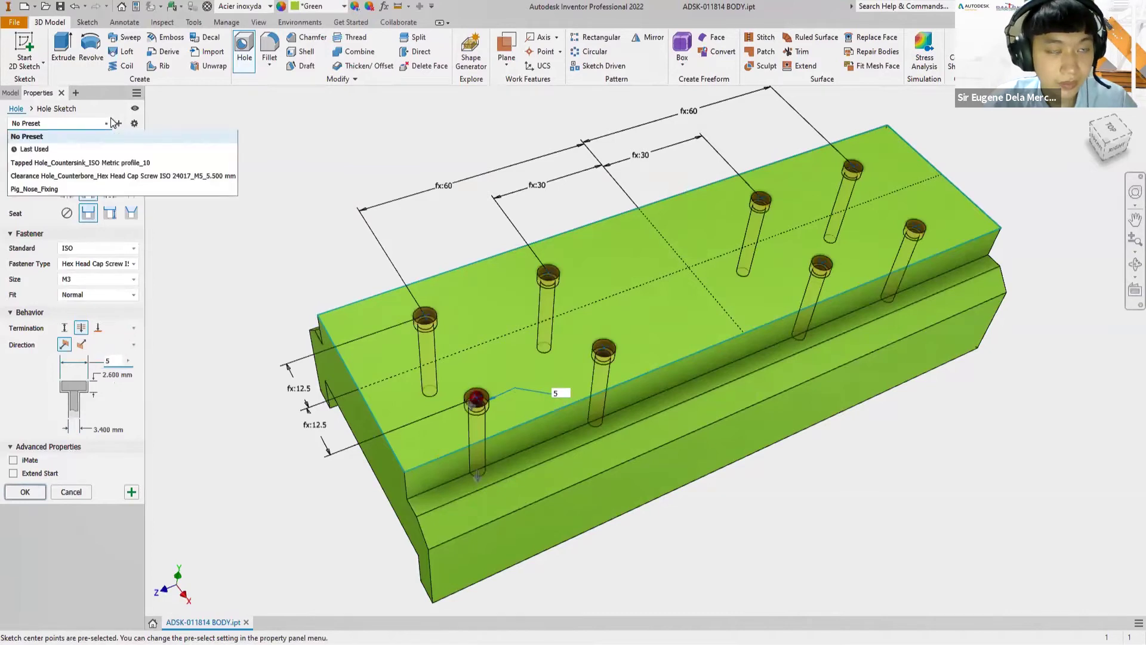
click(102, 162)
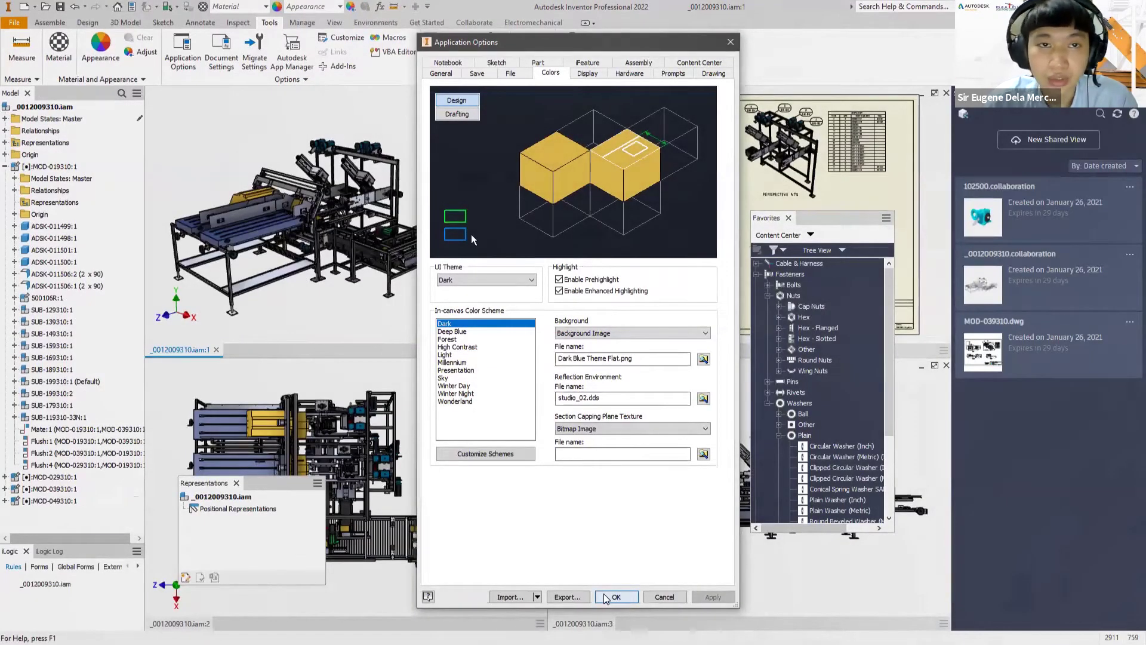
Accept the application options with the Dark UI theme and the Dark in-canvas color scheme.
click(616, 596)
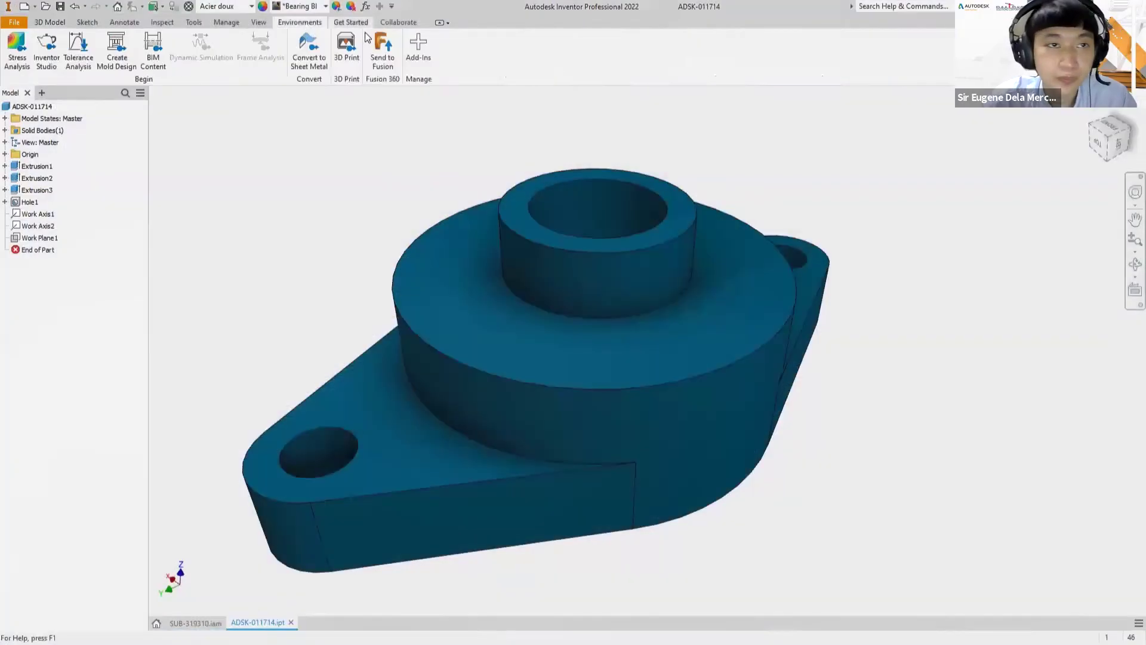
Send the flanged bearing part to Fusion 360 as a new file named ADSK-011714 in the Inventor 2022 Launch project.
click(384, 47)
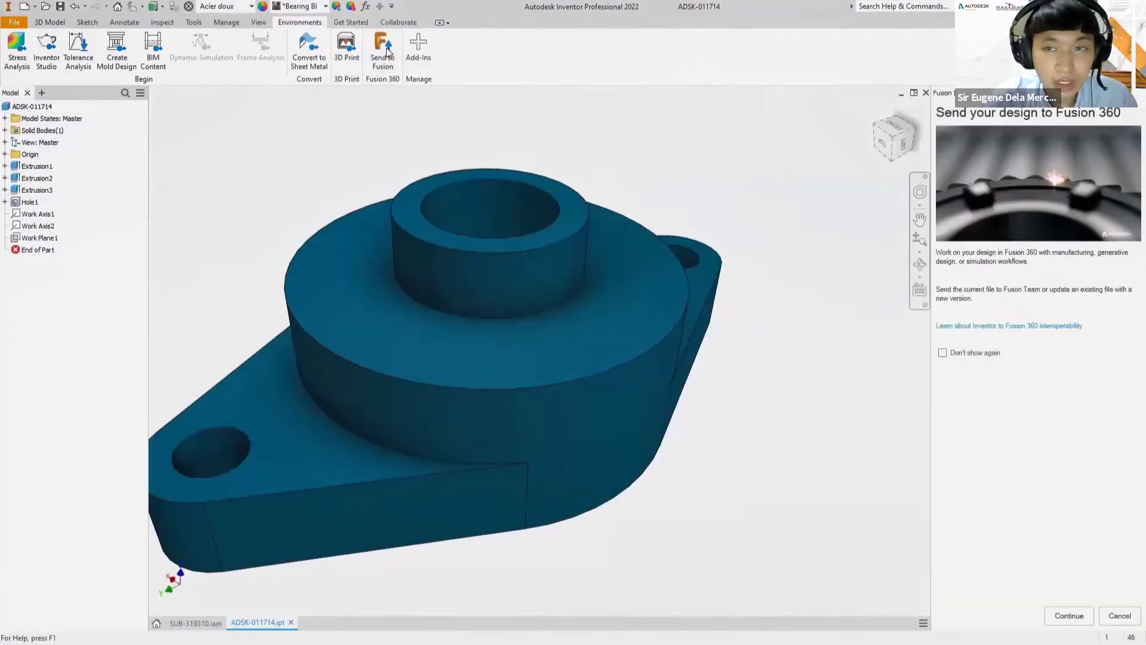
click(1069, 616)
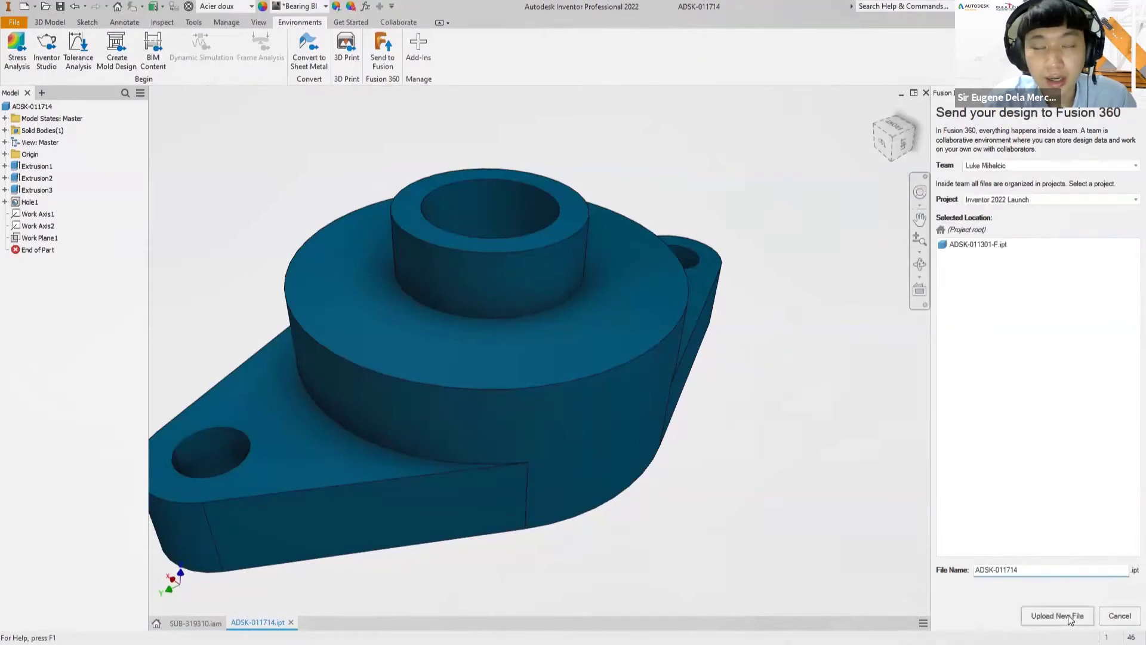
click(1068, 619)
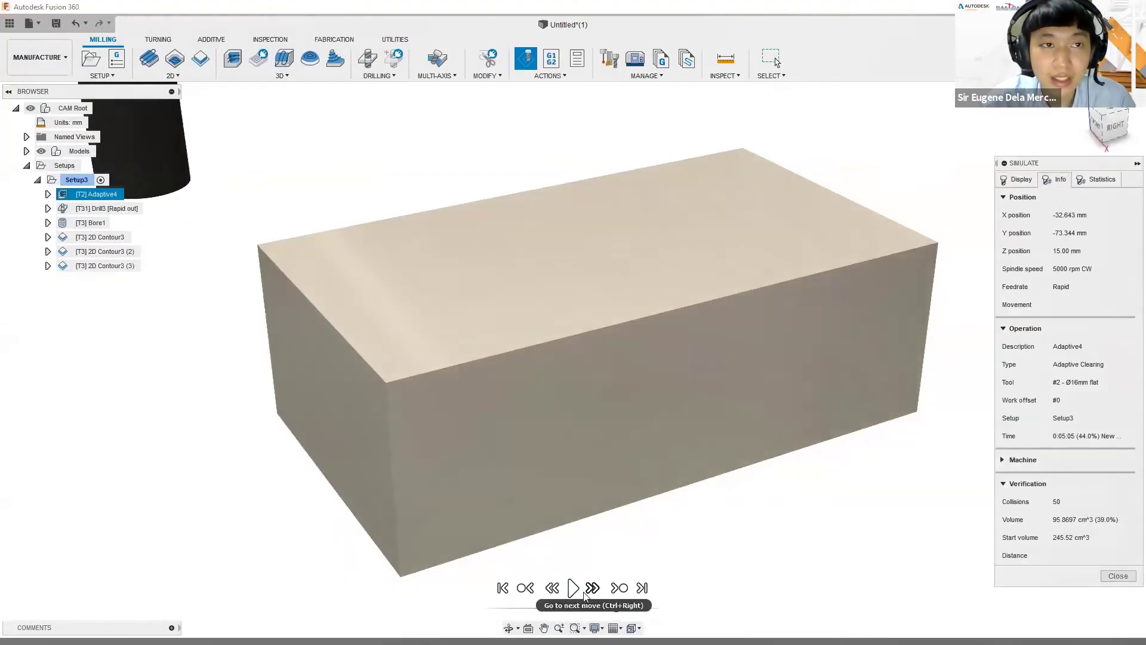
Play the machining simulation of Setup3 in Fusion 360 and adjust its playback speed.
click(572, 588)
drag(624, 608, 630, 607)
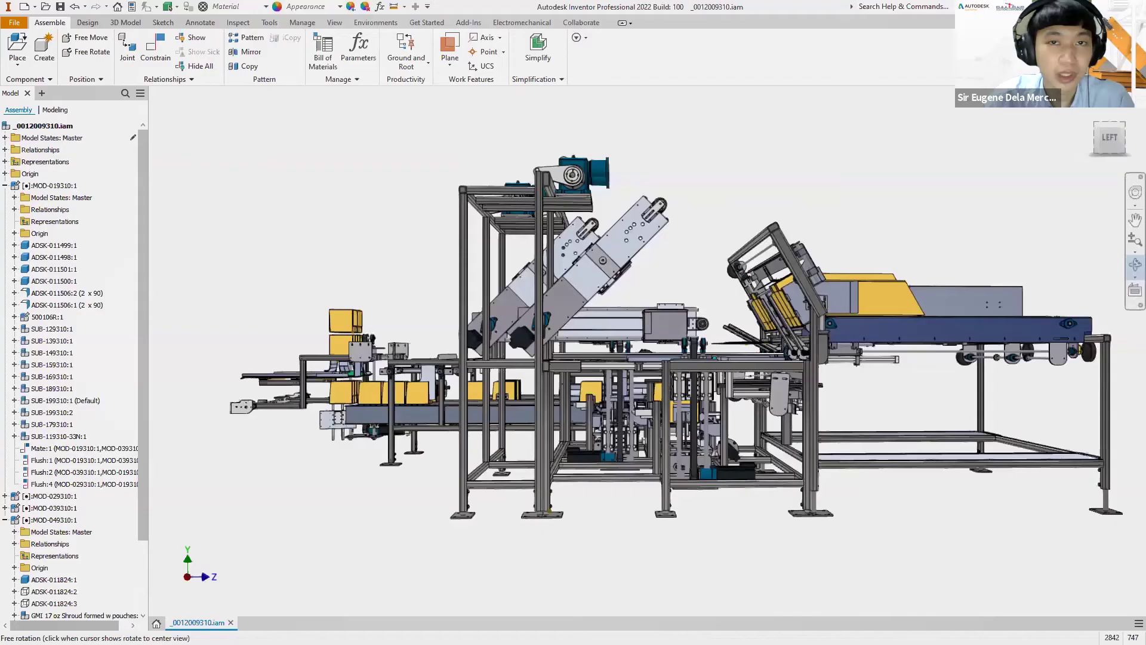
drag(656, 358, 239, 358)
key(alt+Tab)
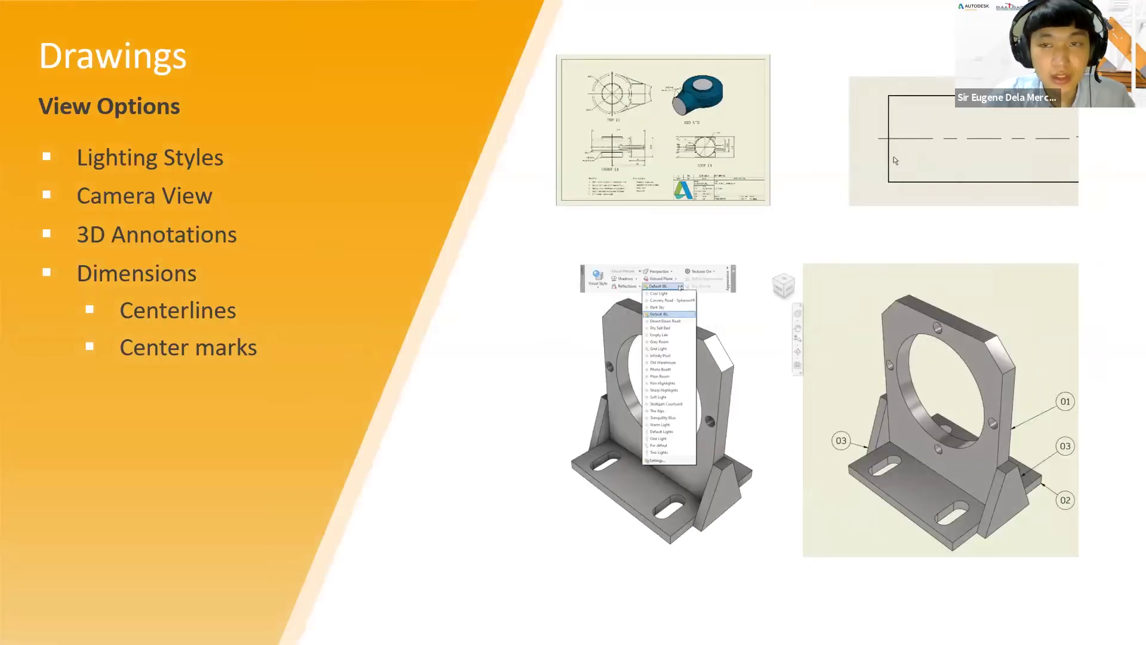
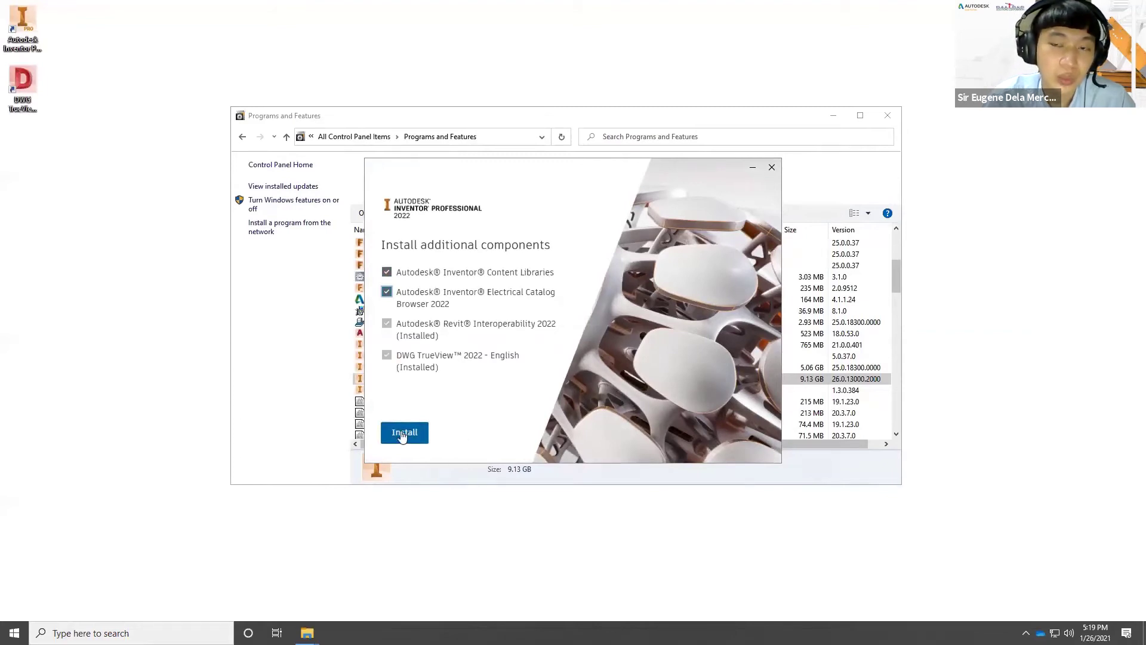
Install the additional components Autodesk Inventor Content Libraries and Electrical Catalog Browser 2022.
click(404, 432)
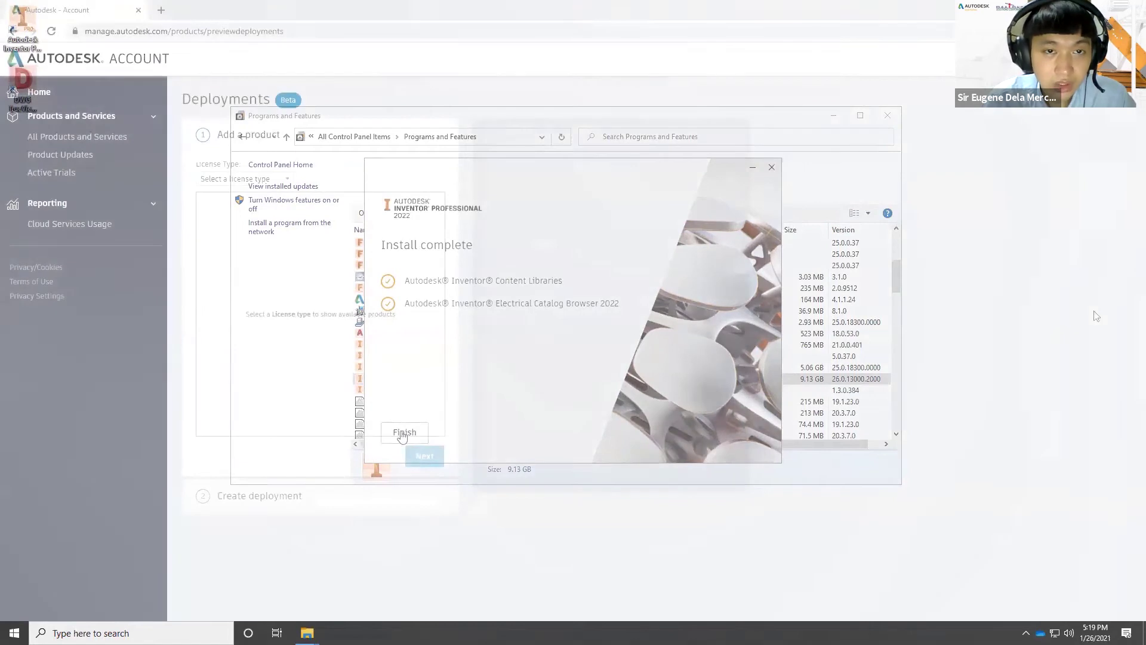
Add Inventor Professional with the Autodesk ID license type to the new deployment in Autodesk Account.
click(286, 179)
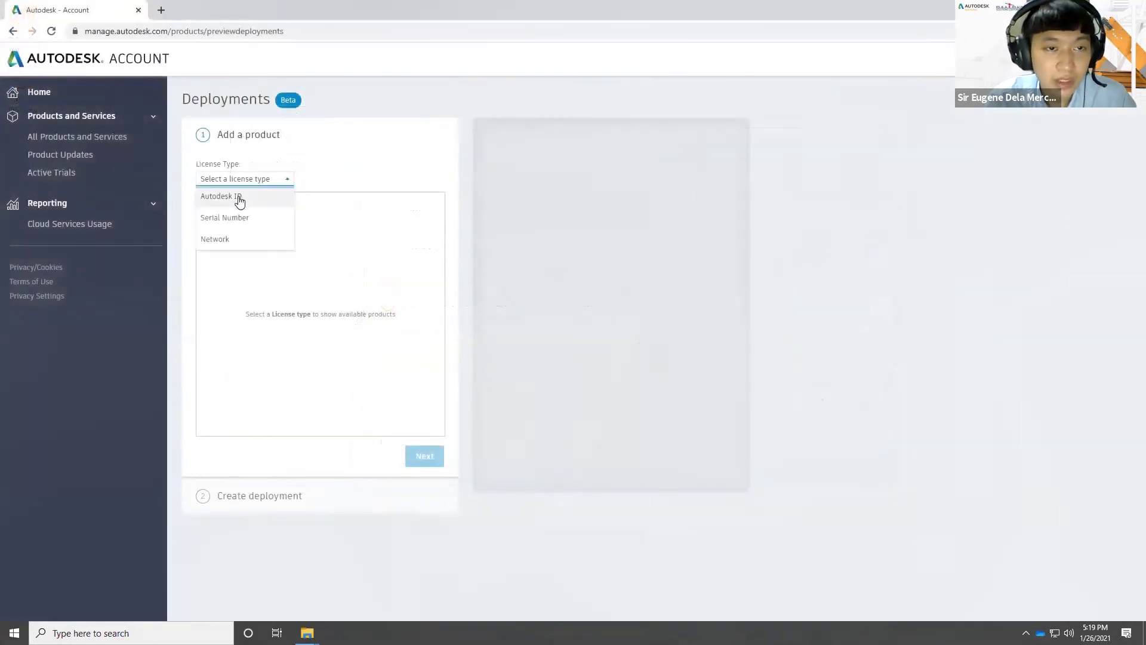
click(238, 197)
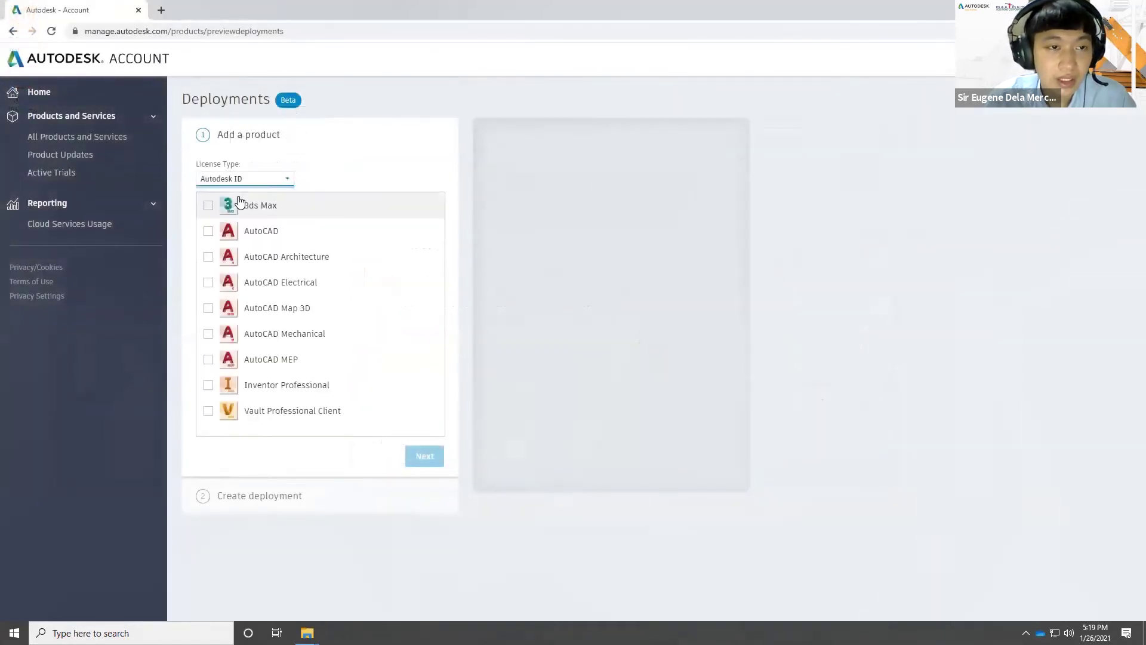
click(209, 385)
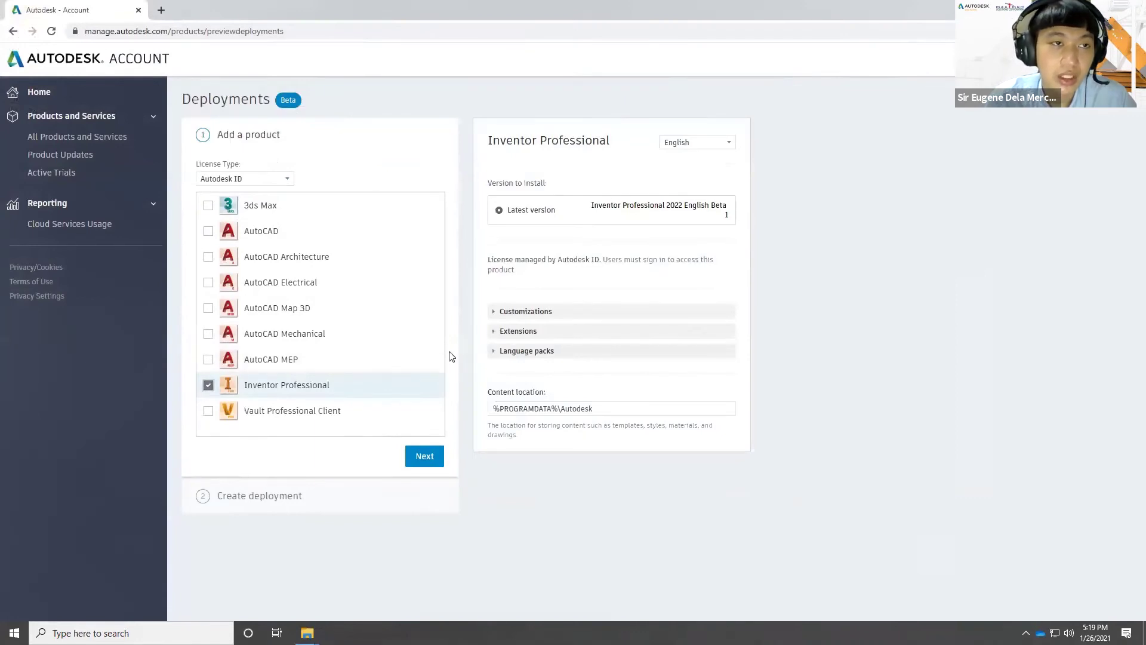
Customize the Inventor Professional deployment to install Inventor and Read-only mode.
click(495, 312)
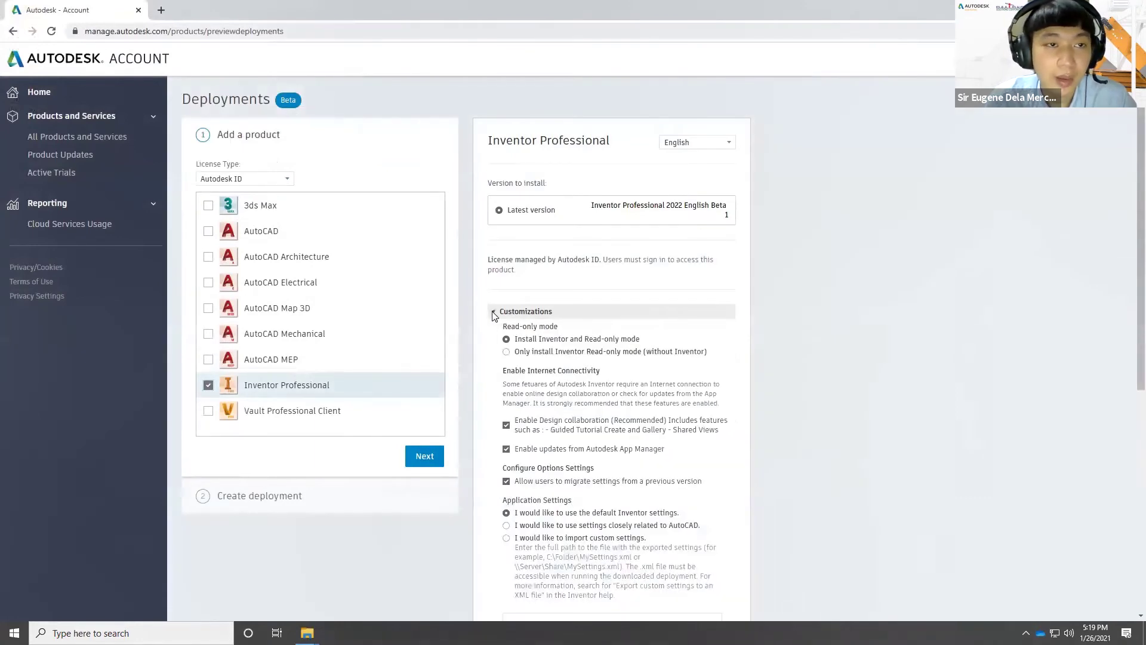
click(507, 353)
click(506, 340)
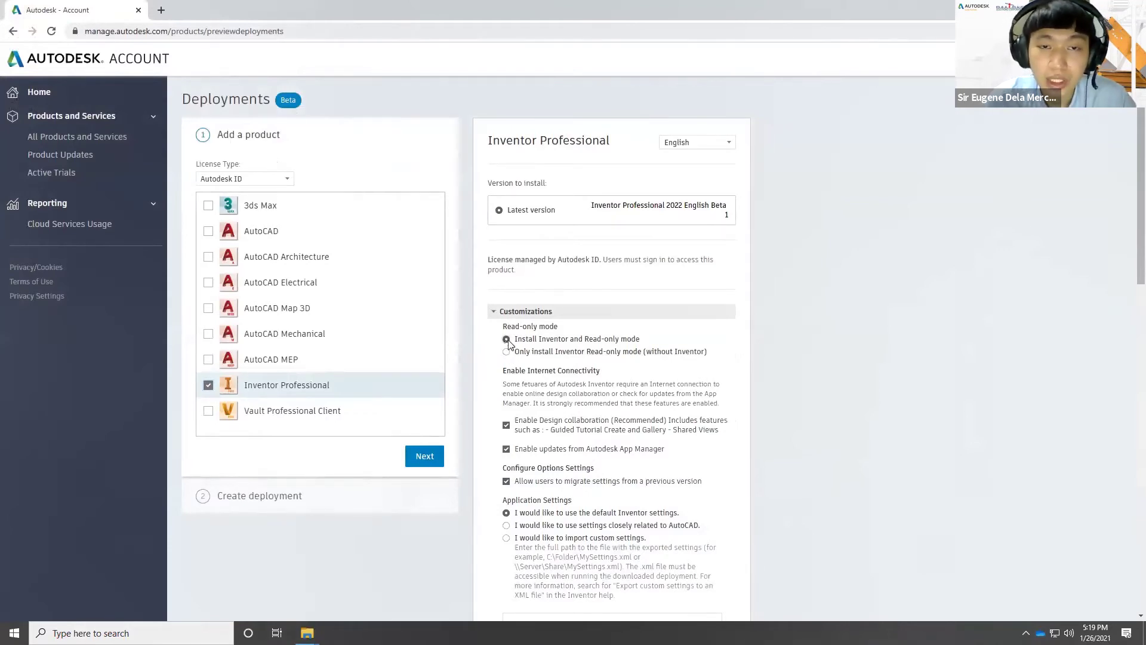
Include the DWG TrueView, Electrical Catalog Browser, Content Libraries and Revit Interoperability extensions in the Inventor Professional deployment and review its language packs.
scroll(734, 351, down, 6)
scroll(736, 353, down, 9)
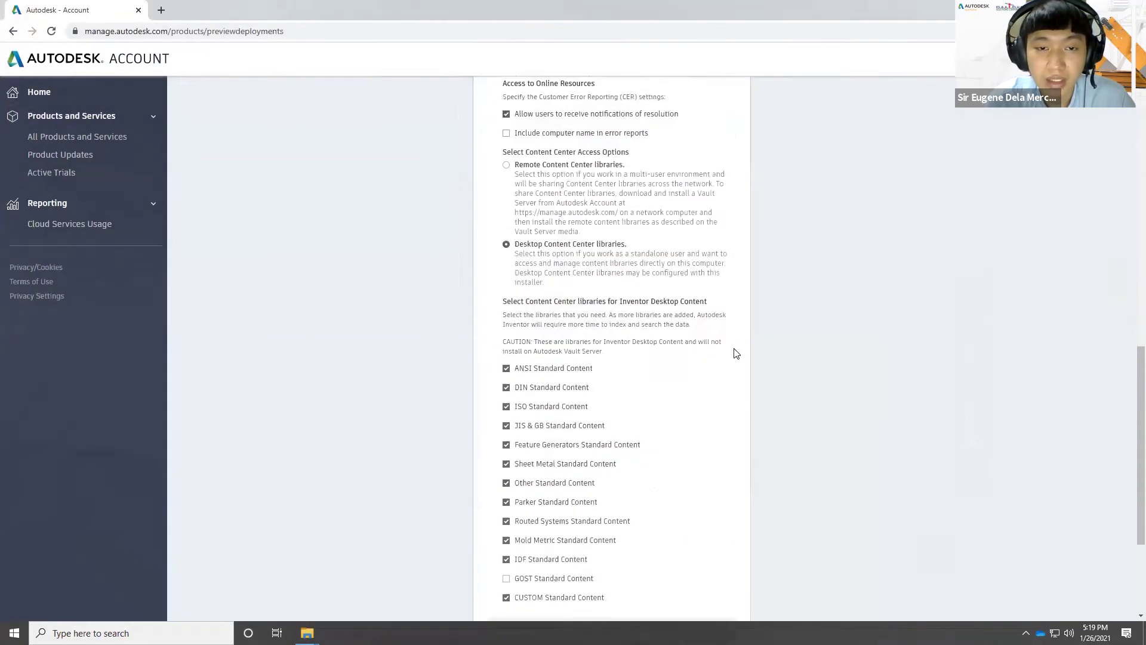
click(493, 443)
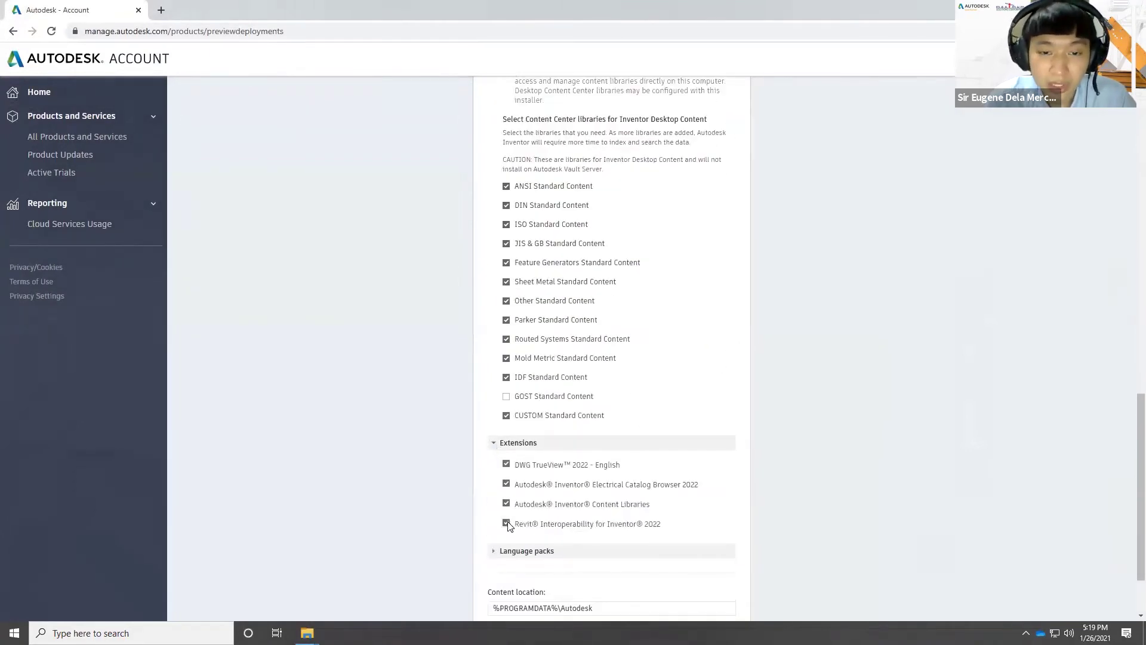
scroll(508, 522, down, 2)
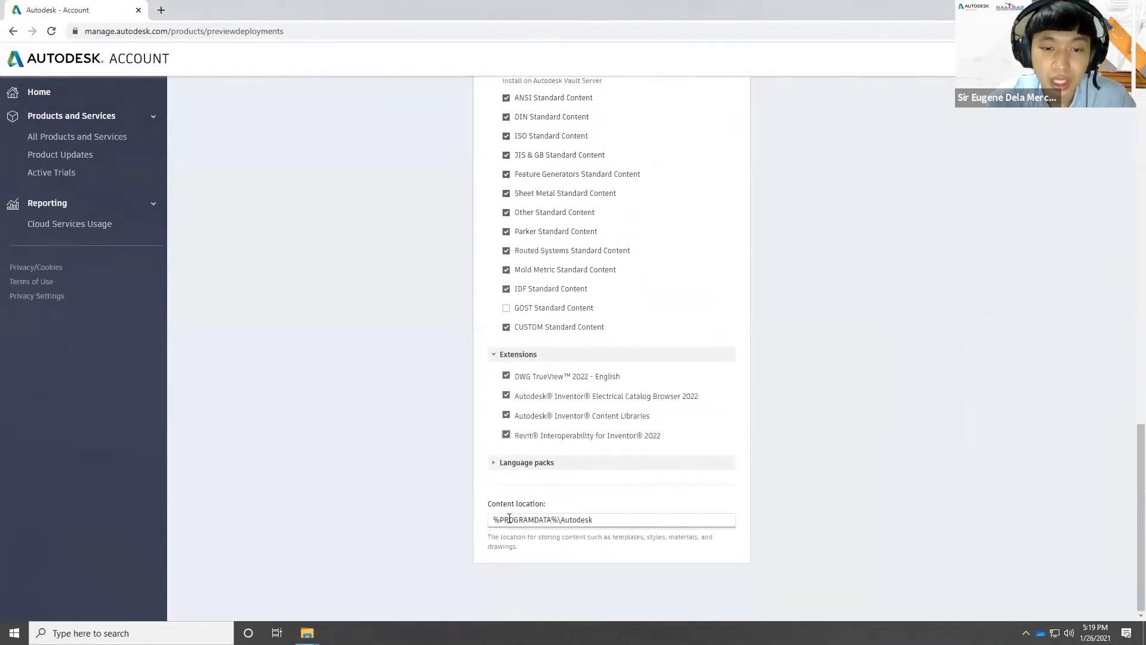
click(496, 463)
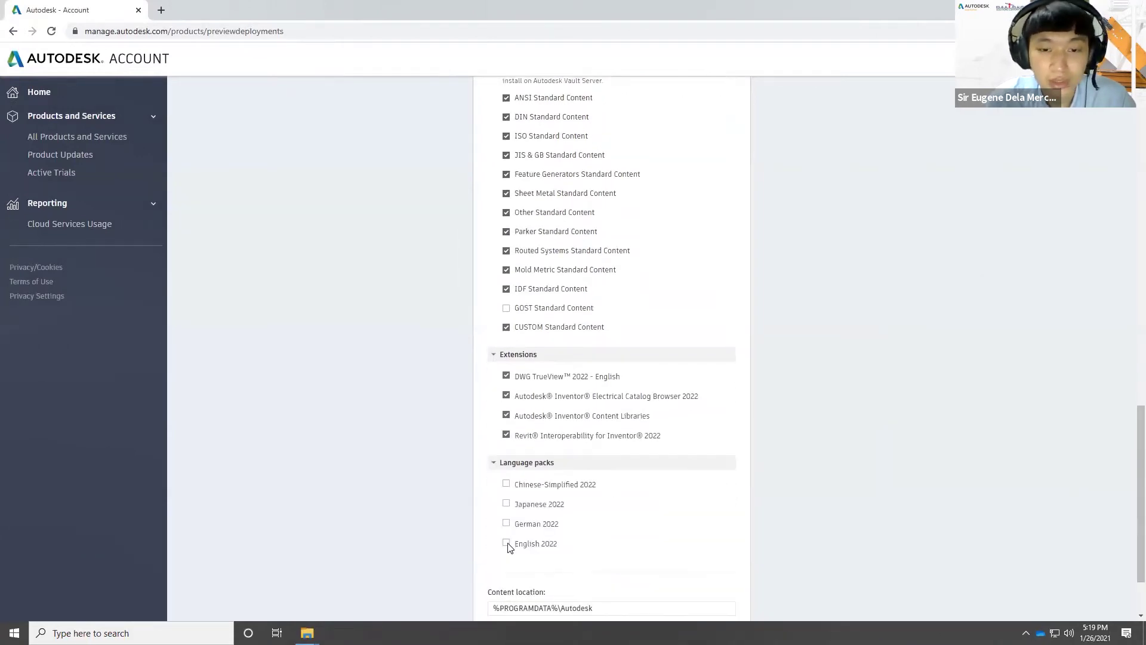
click(496, 463)
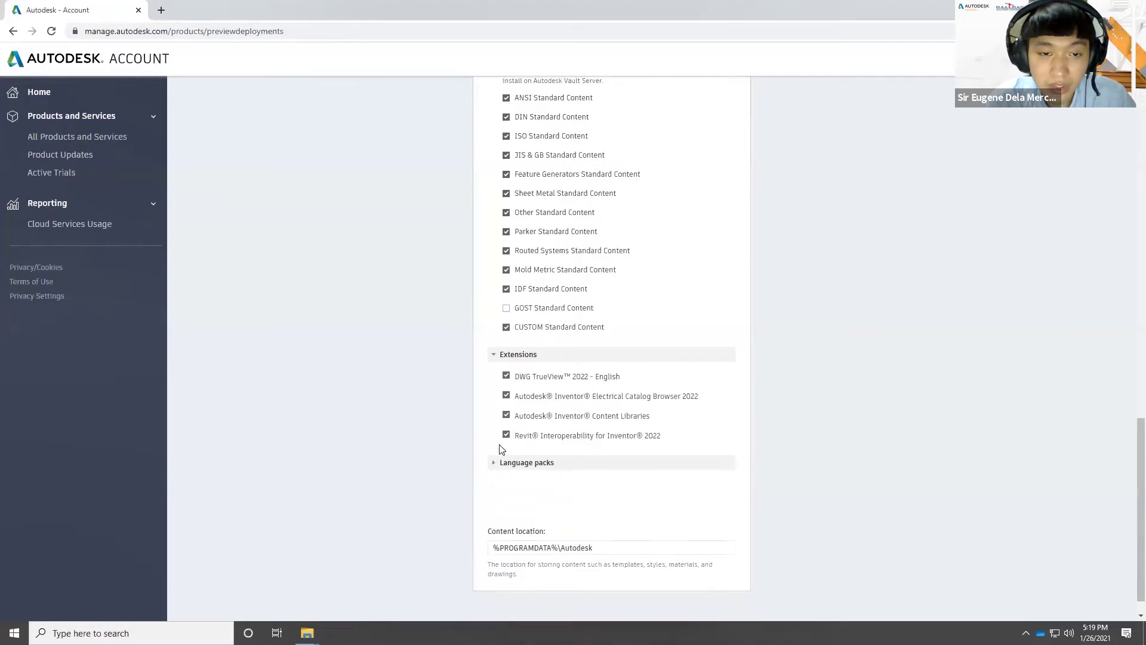
click(496, 354)
scroll(504, 324, up, 15)
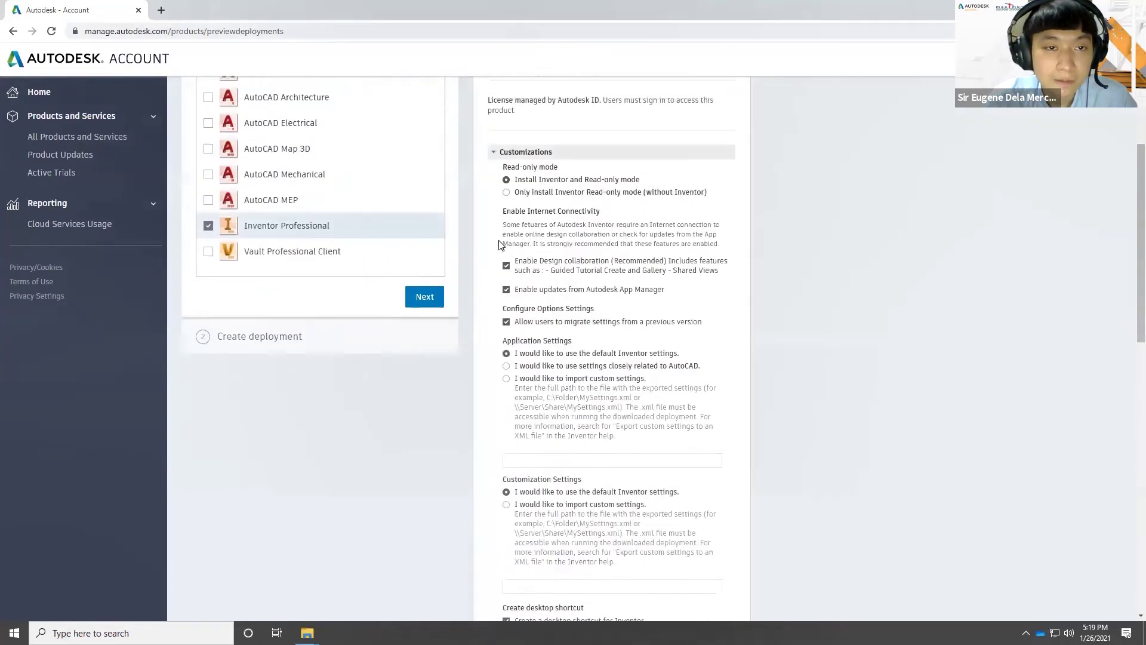
click(494, 250)
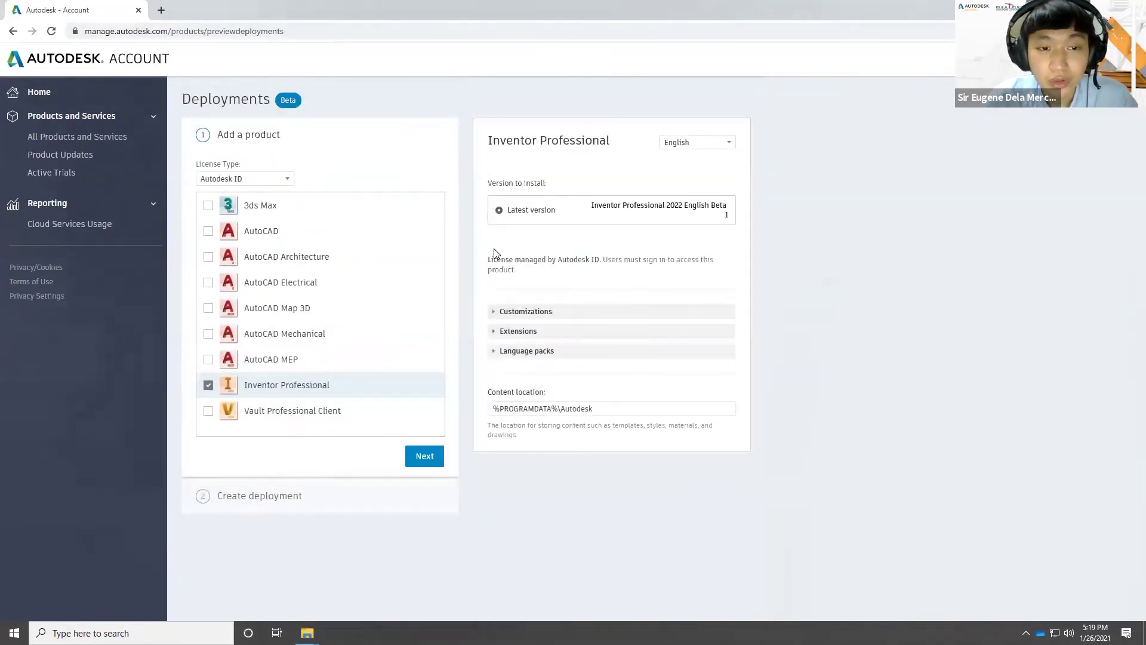
Add Vault Professional Client to the deployment with the Vault Data Standard 2022 Beta extension and the English language pack.
click(208, 411)
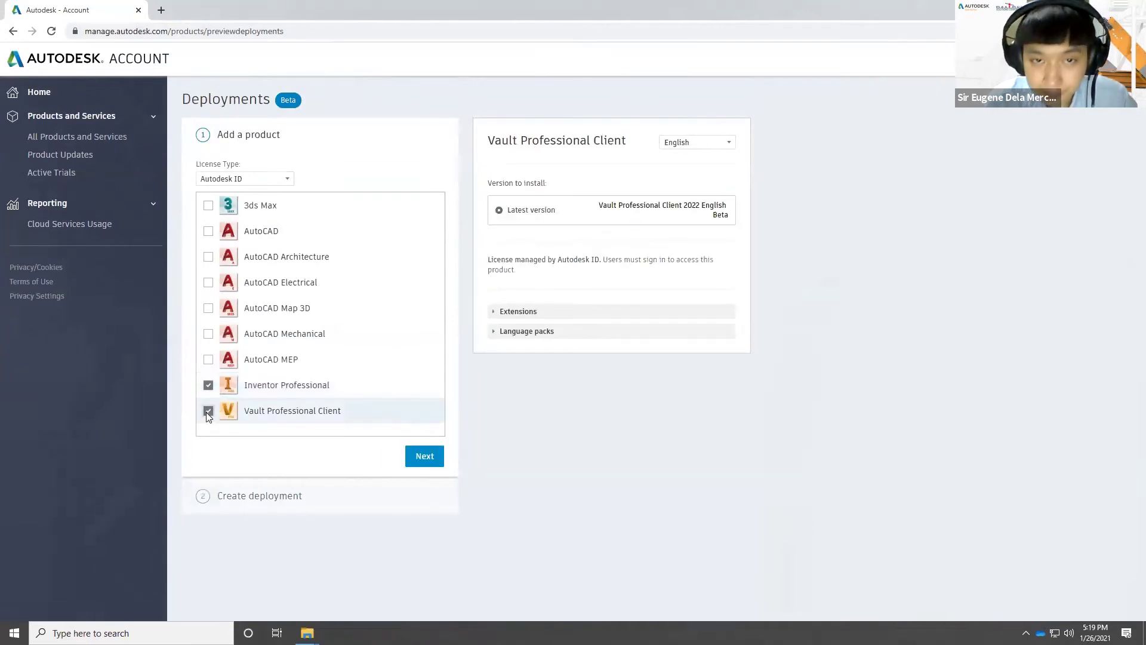
click(498, 312)
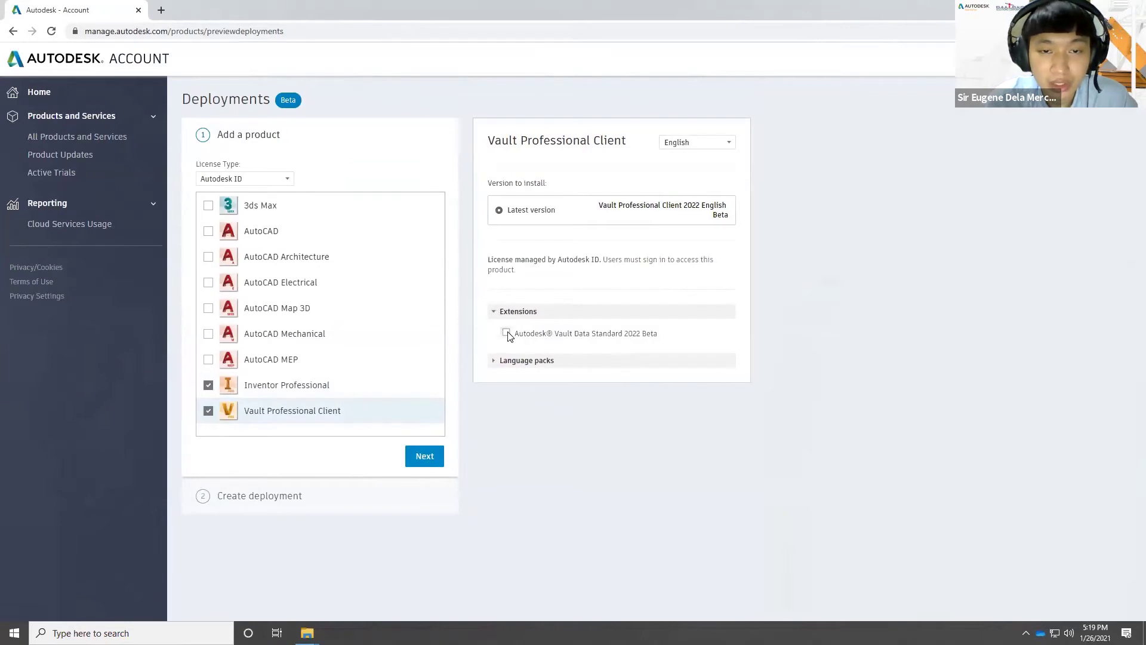
click(494, 360)
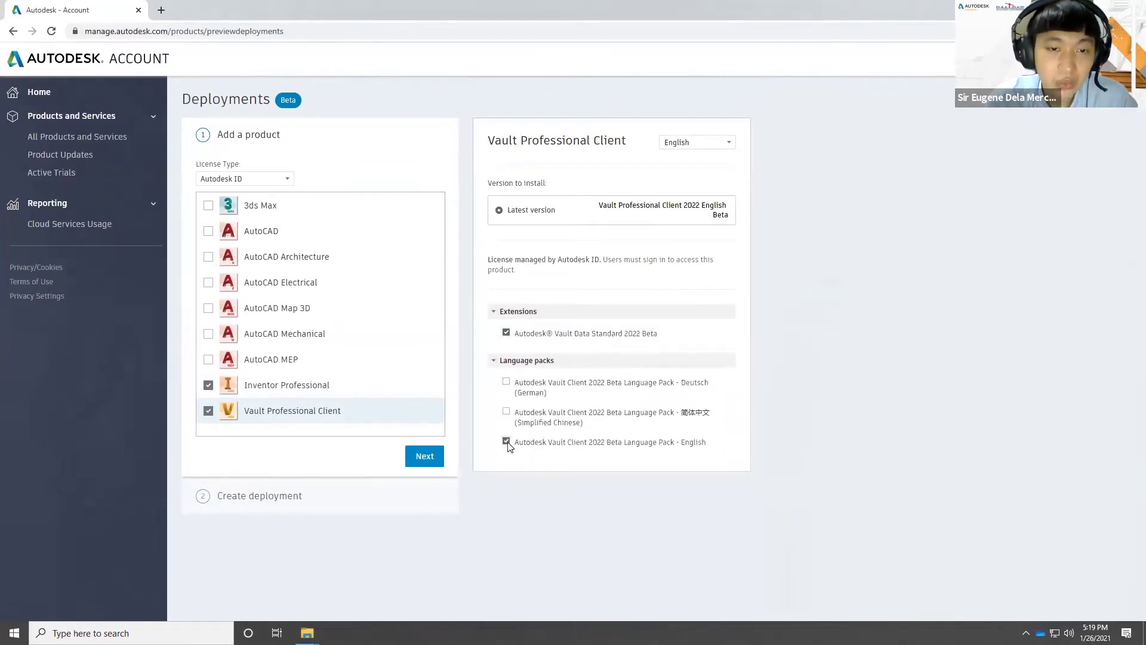
click(494, 362)
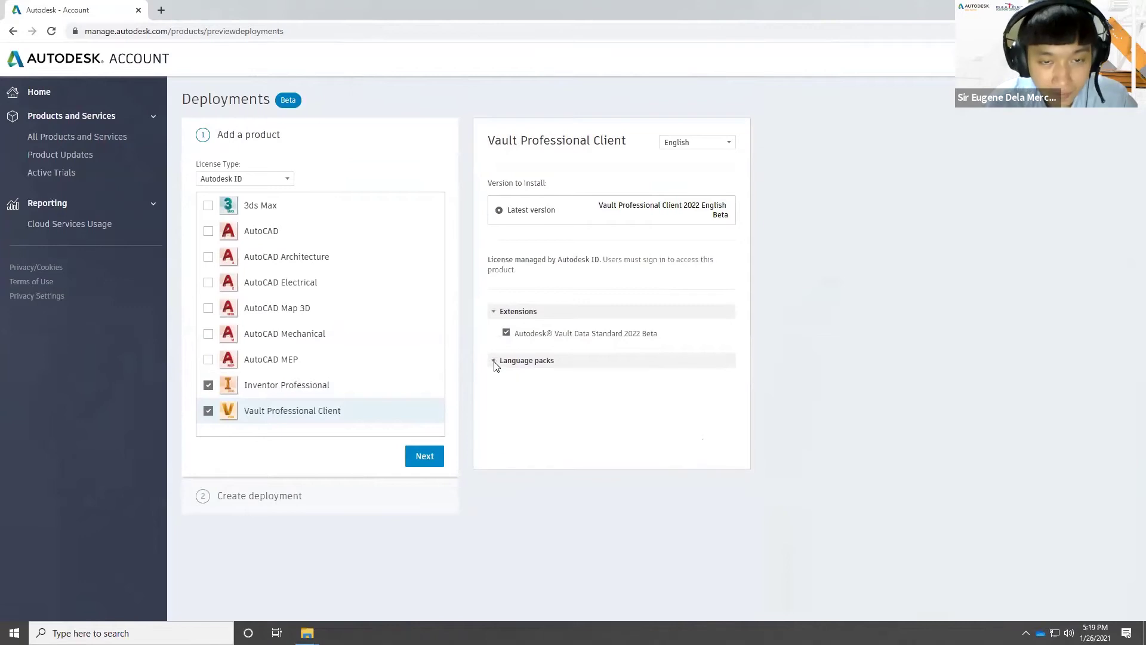
click(495, 313)
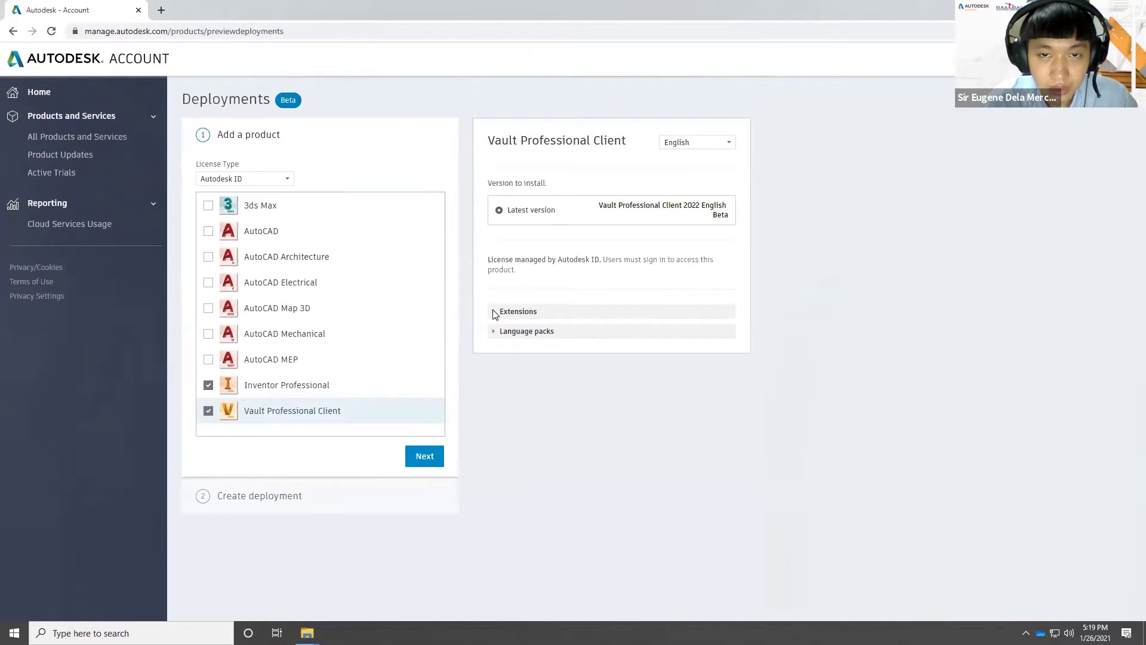
Name the deployment Autodesk Inventor and Vault 2022 and set its image path to C:\working\Data\Software\Autodesk\Deployments.
click(424, 460)
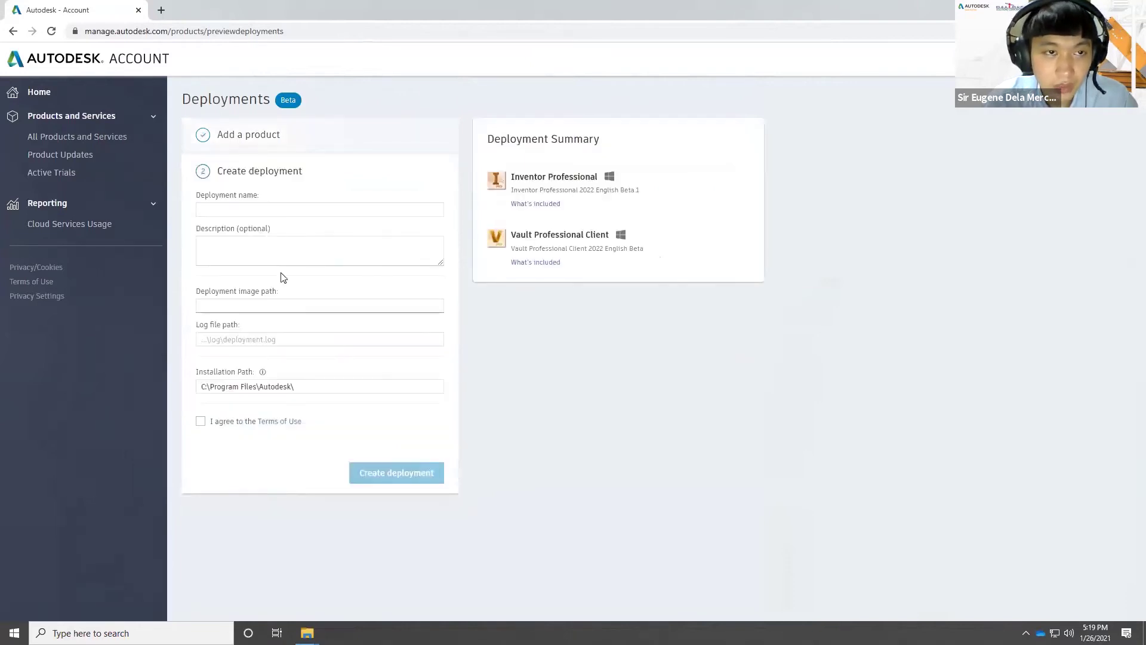
text(Autodesk In)
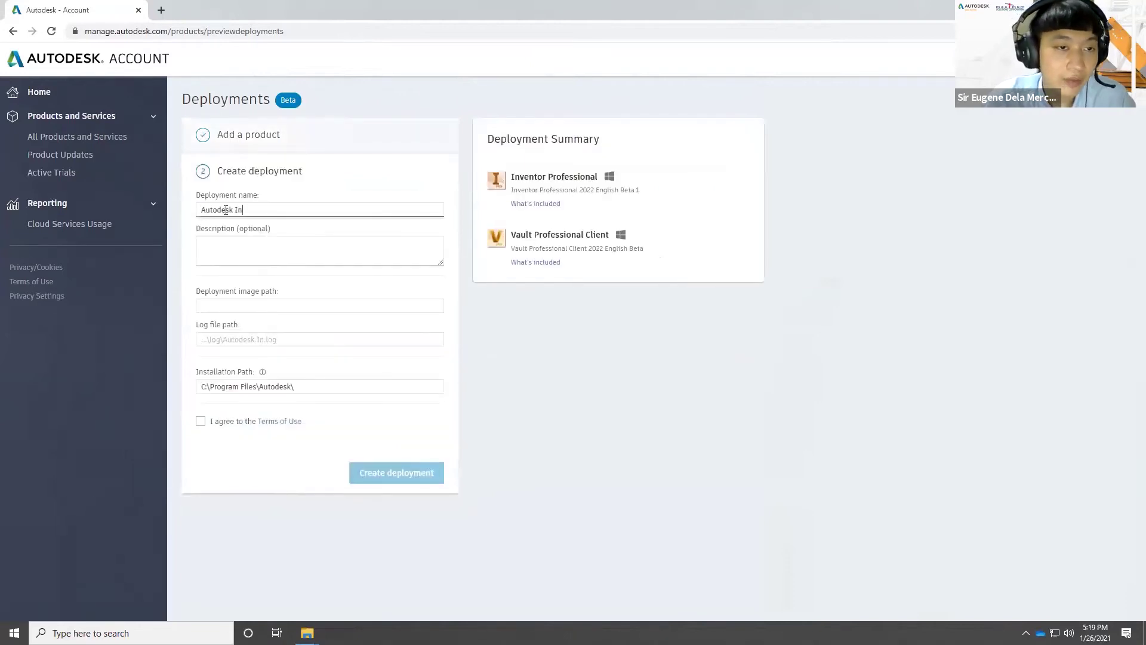
text(ventor and Vault 2022)
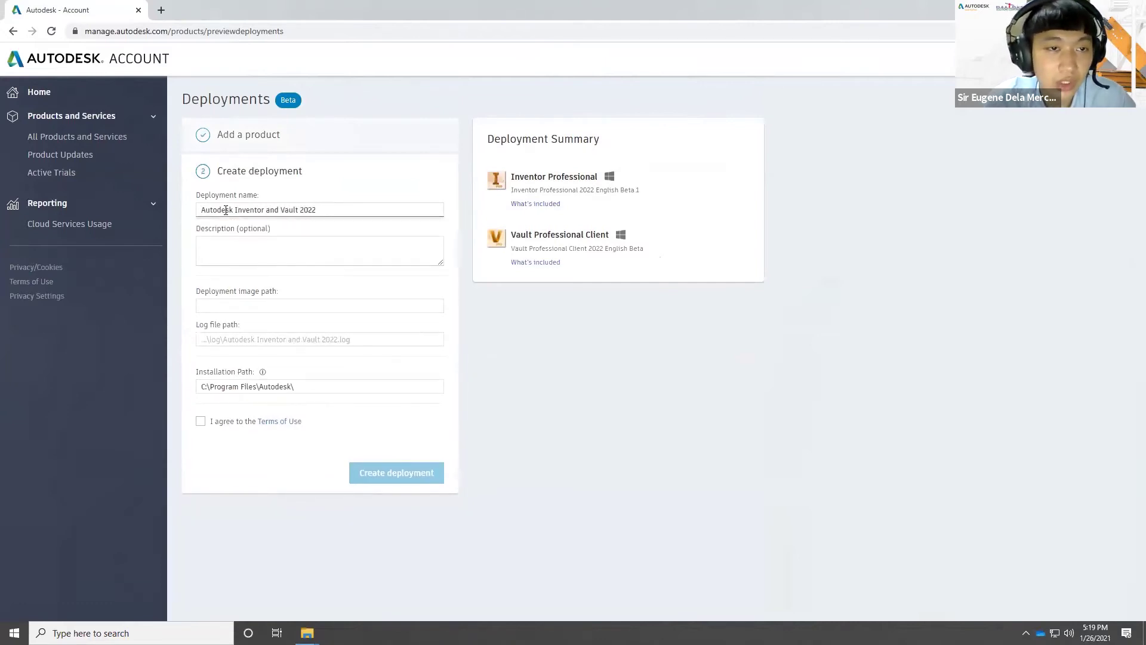
click(235, 304)
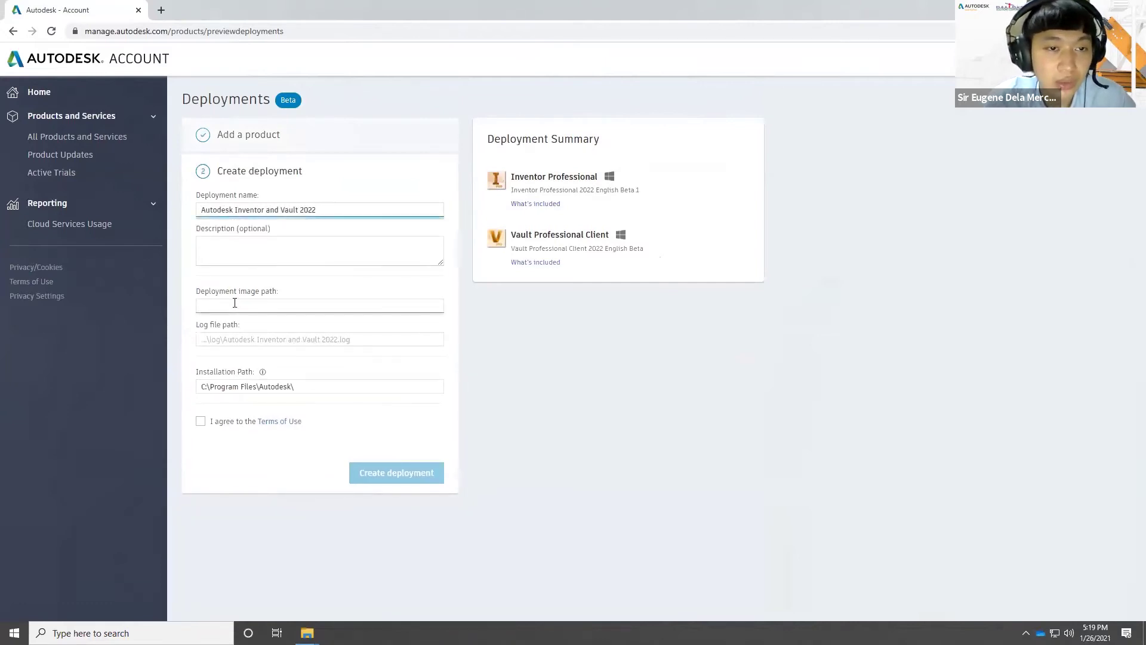
text(C:\working\Data\Software\Autodesk\Deployments)
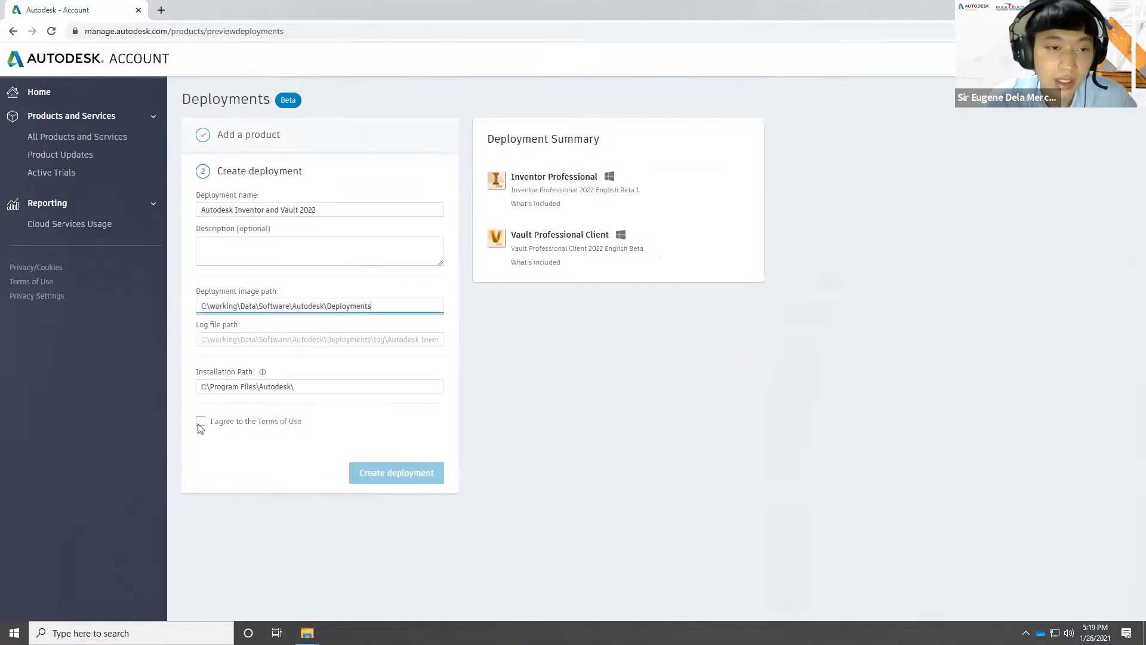
Accept the Terms of Use, create the deployment and run the downloaded executable to build the package.
click(200, 421)
click(407, 479)
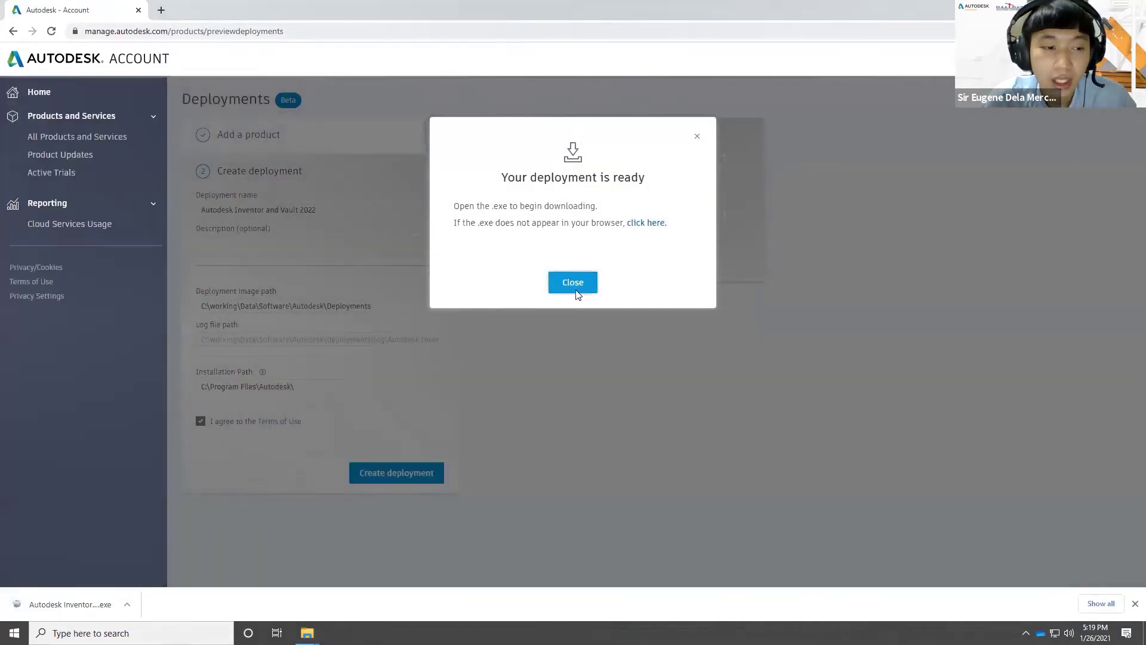
click(574, 282)
click(90, 603)
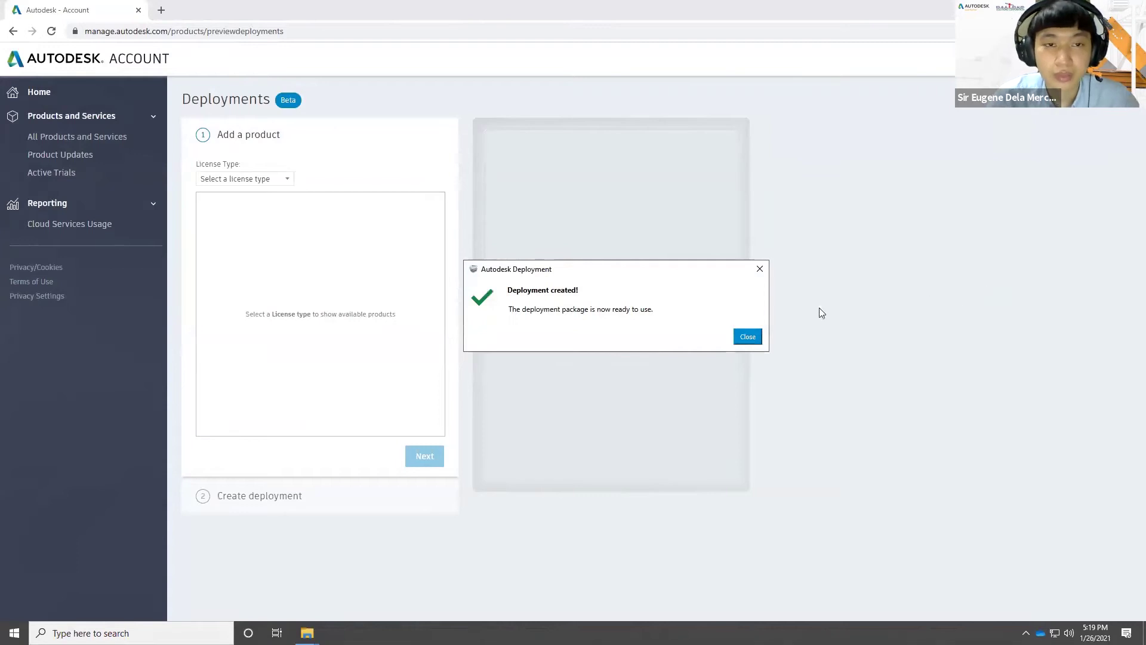
click(748, 336)
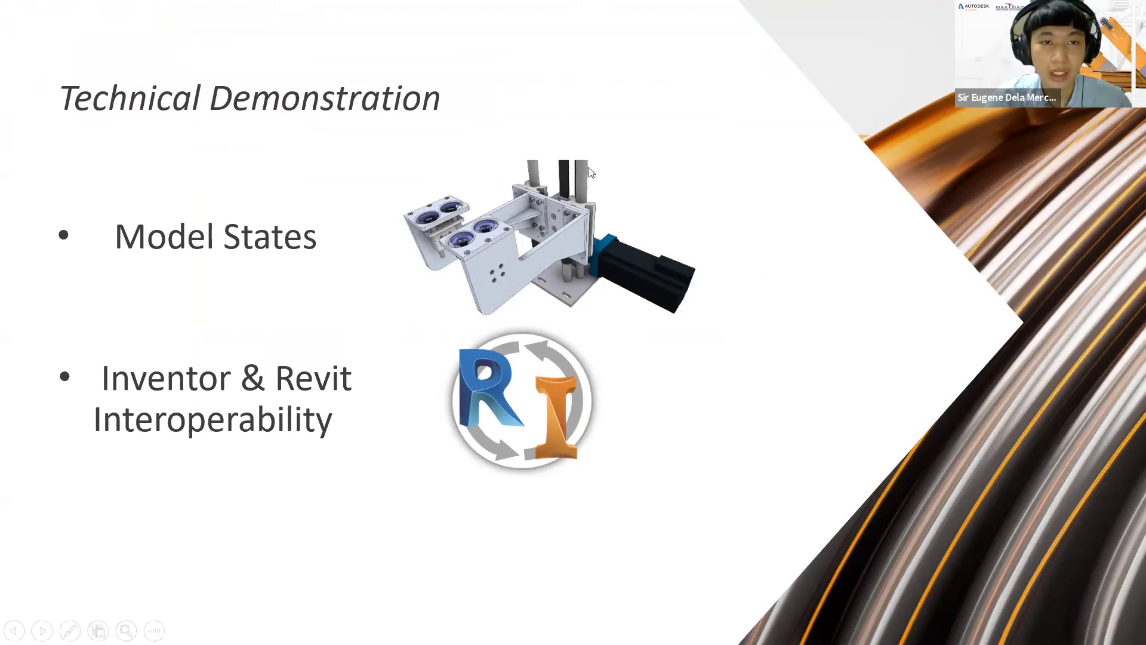
End the slide show and switch to Inventor to view the turbine impeller in ADSK-011842 Model States Parts - Start.ipt.
key(Escape)
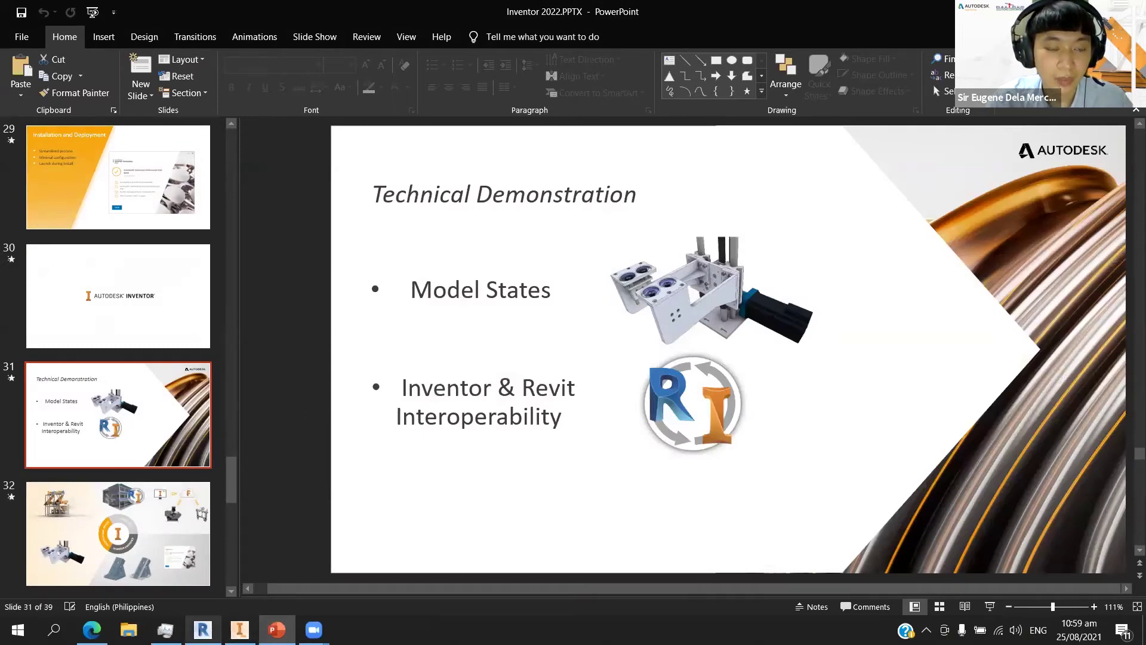
click(239, 630)
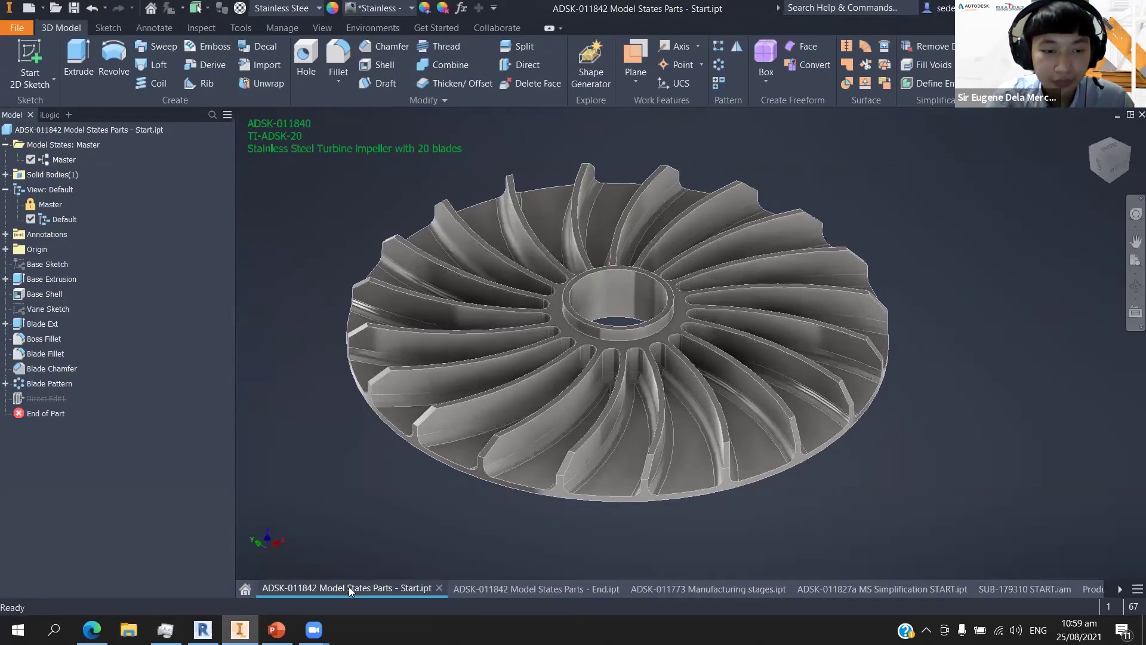
scroll(681, 245, up, 3)
scroll(683, 252, down, 6)
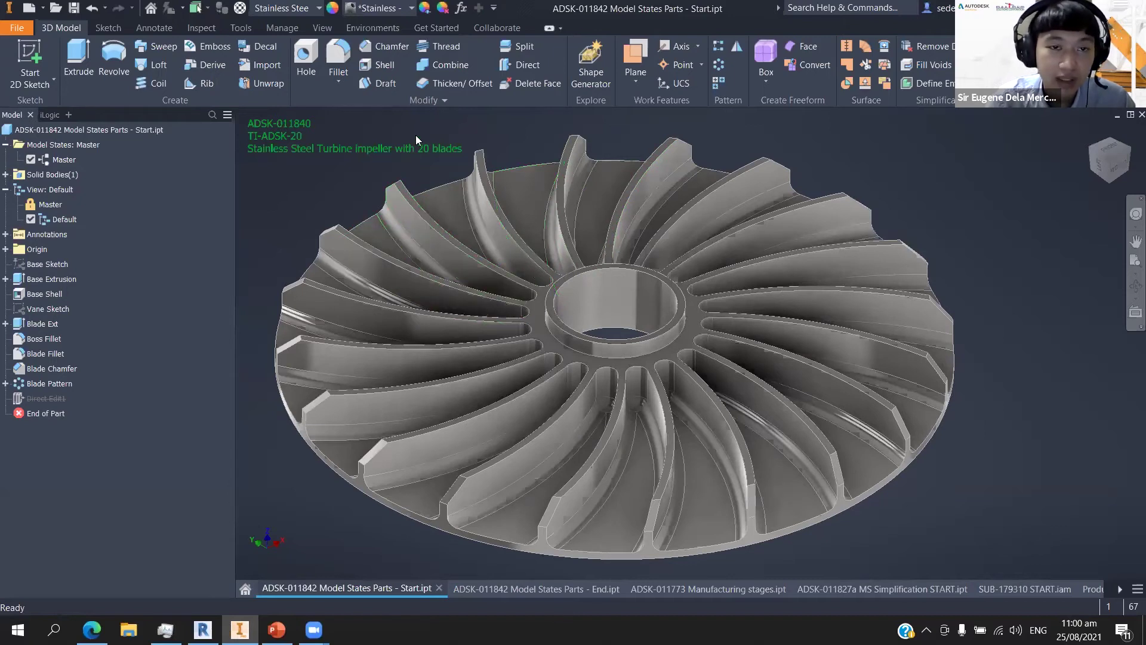
scroll(640, 276, down, 3)
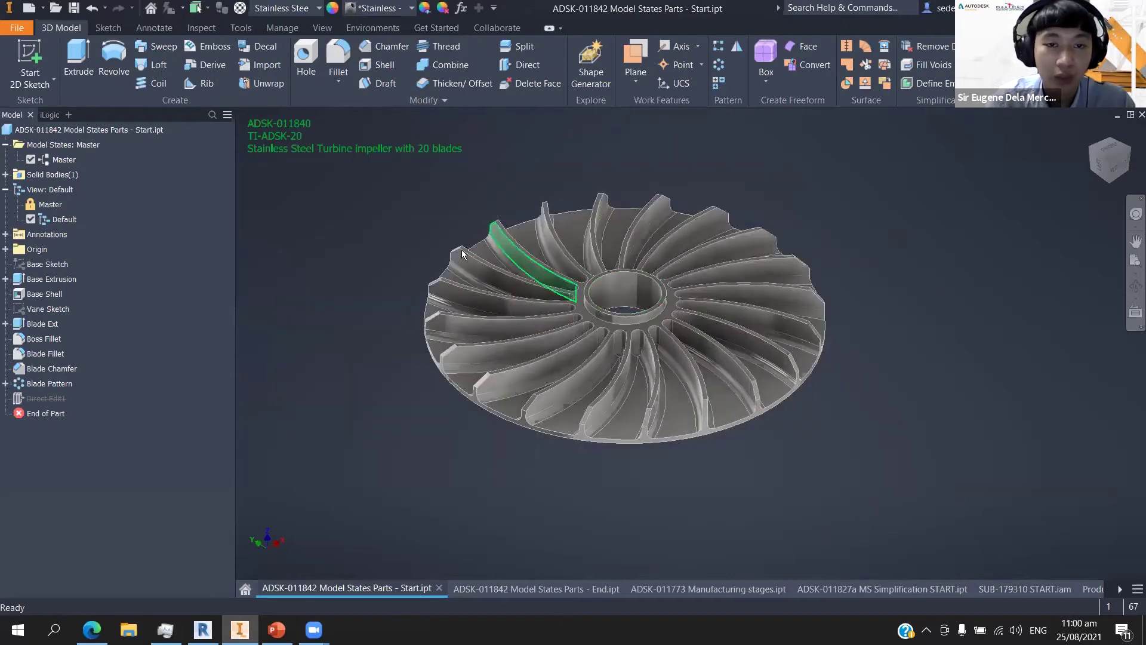
middle_drag(358, 233, 316, 231)
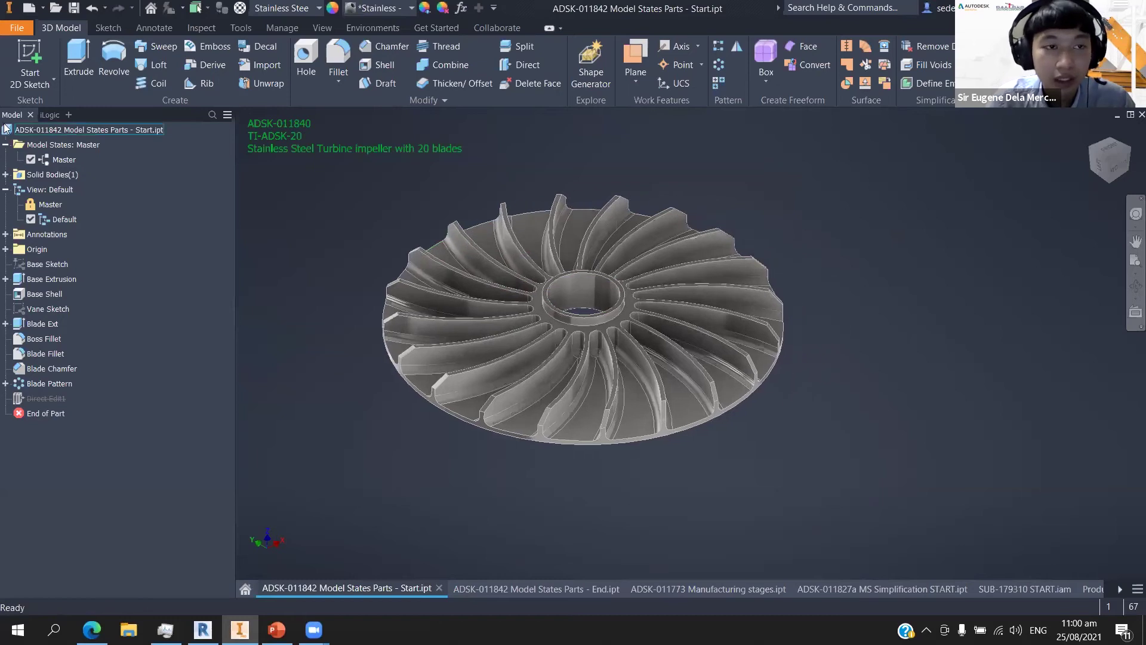
Create a new model state in the impeller part and rename it ADSK-01141.
click(60, 143)
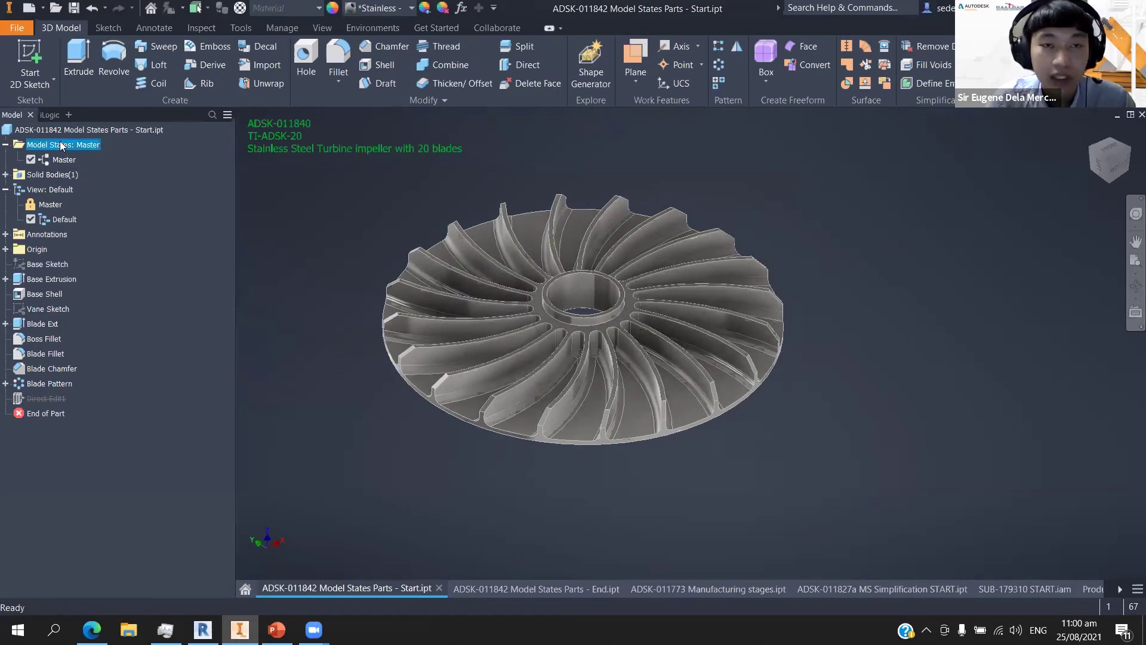
right_click(95, 149)
click(160, 172)
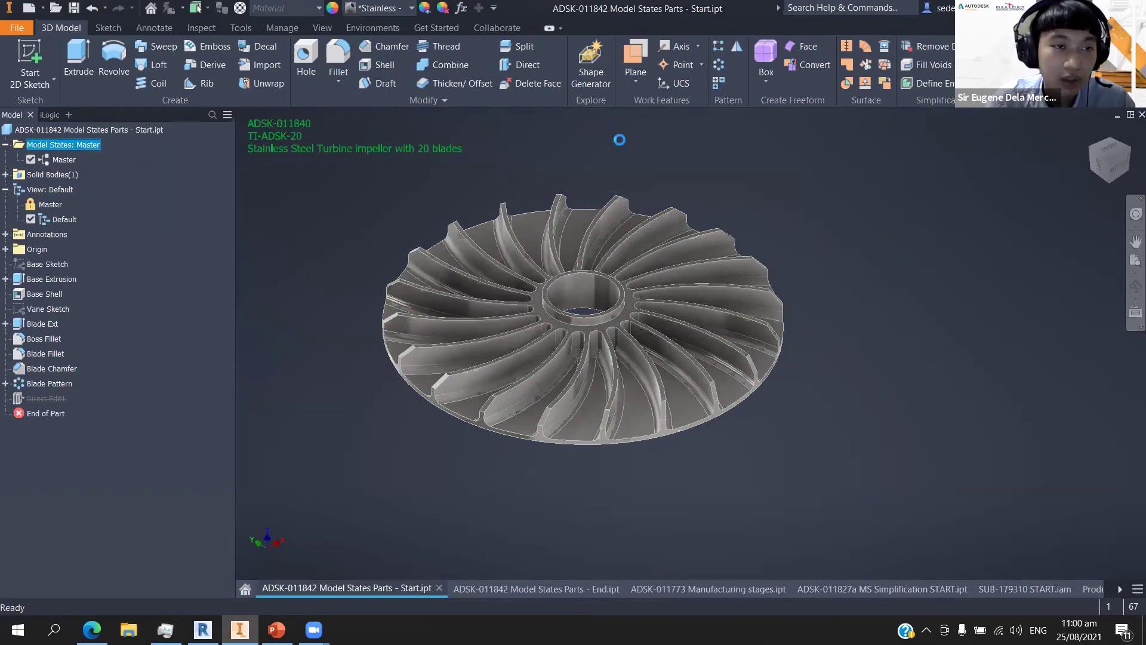
click(535, 336)
click(75, 175)
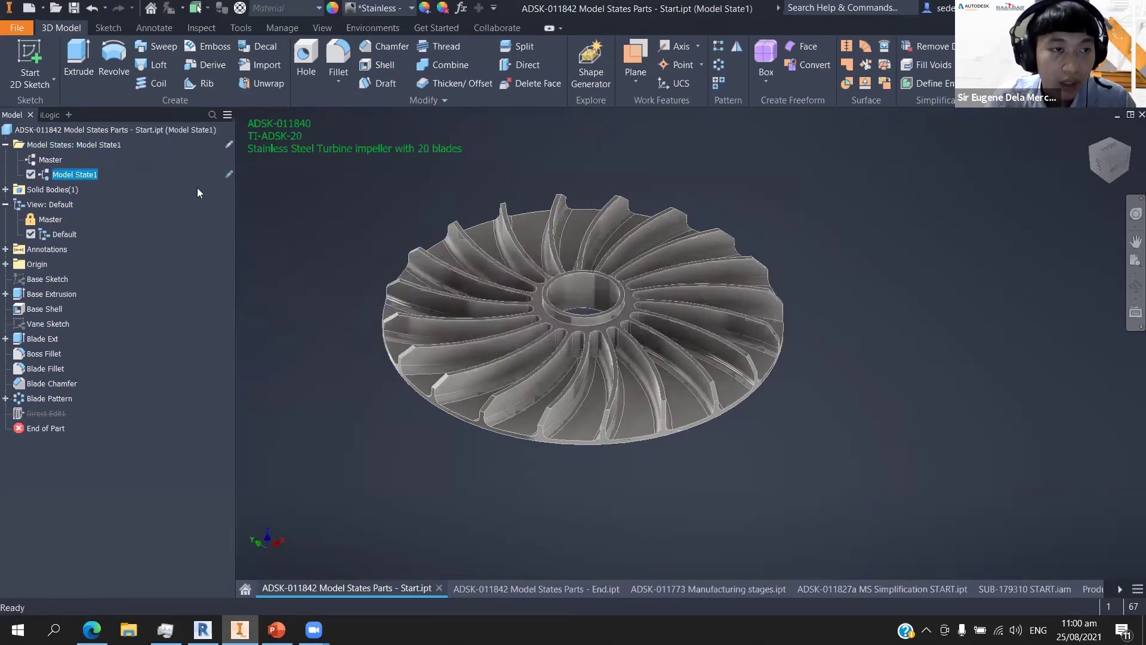
click(88, 175)
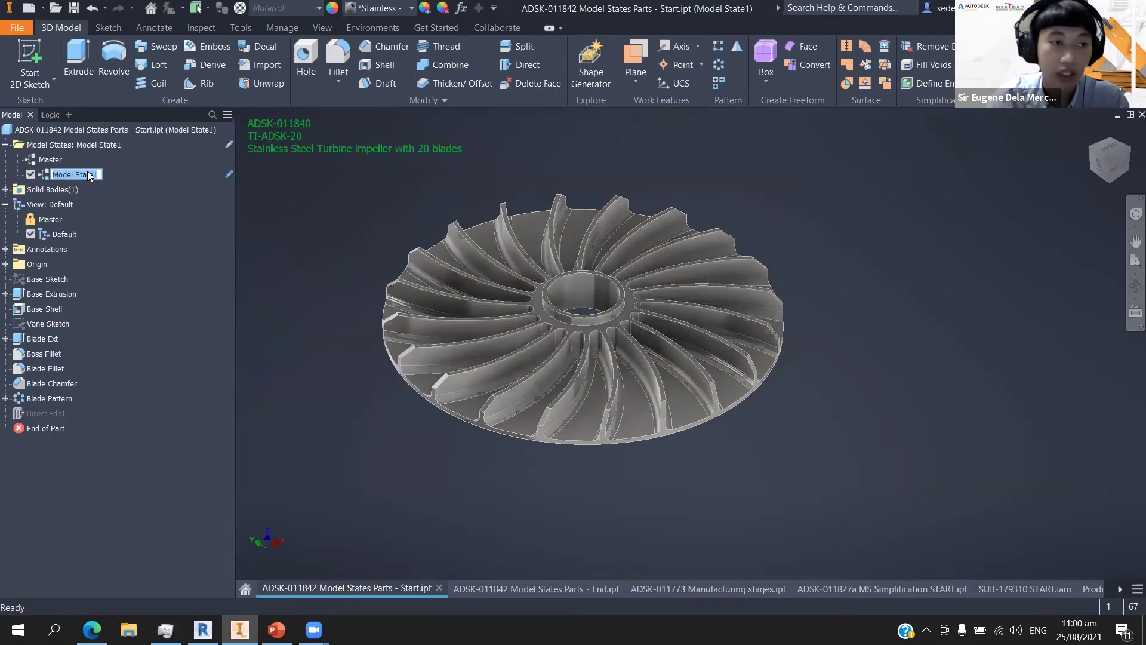
text(ADSK-0)
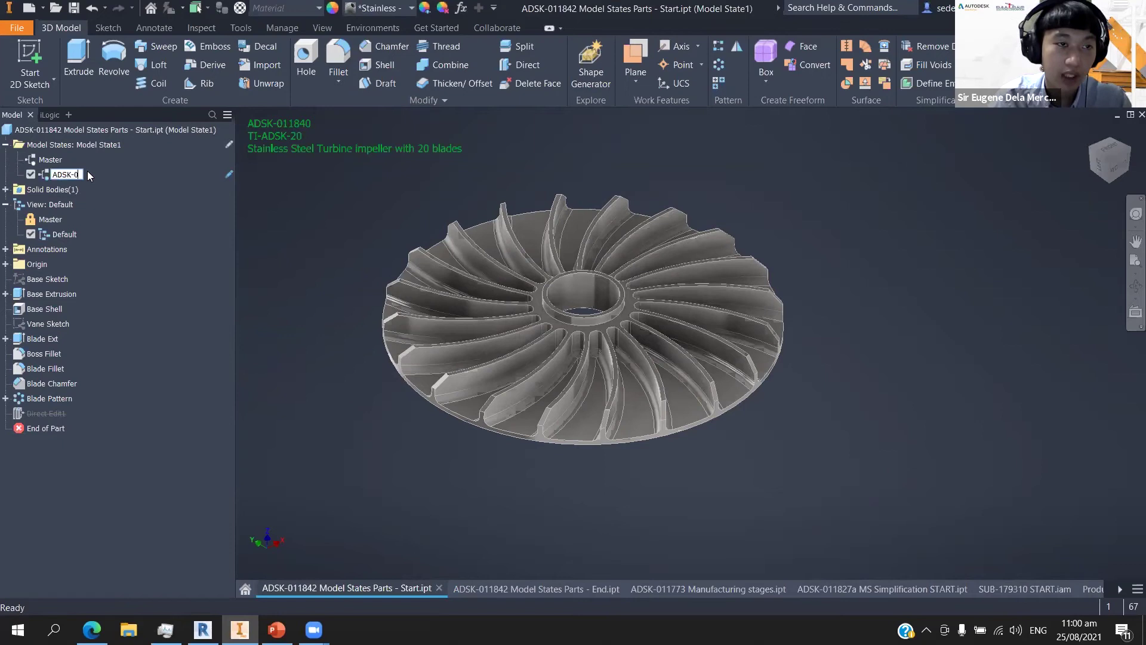
text(1141)
key(Return)
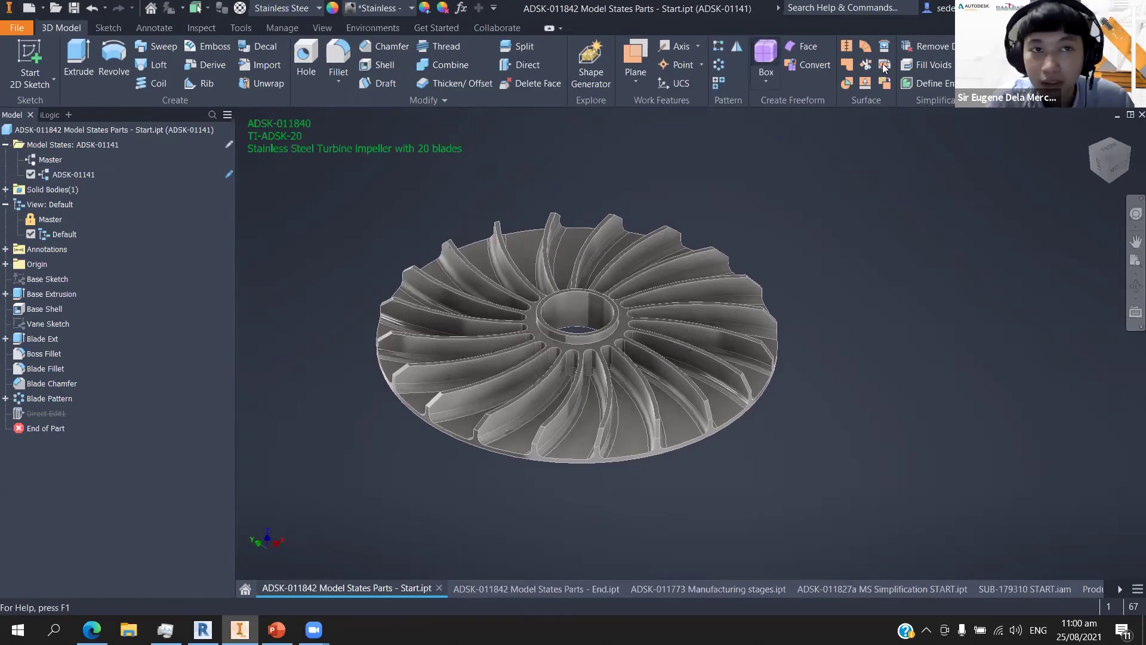
Set the Blade_No user parameter to 18 for the ADSK-01141 model state.
click(239, 28)
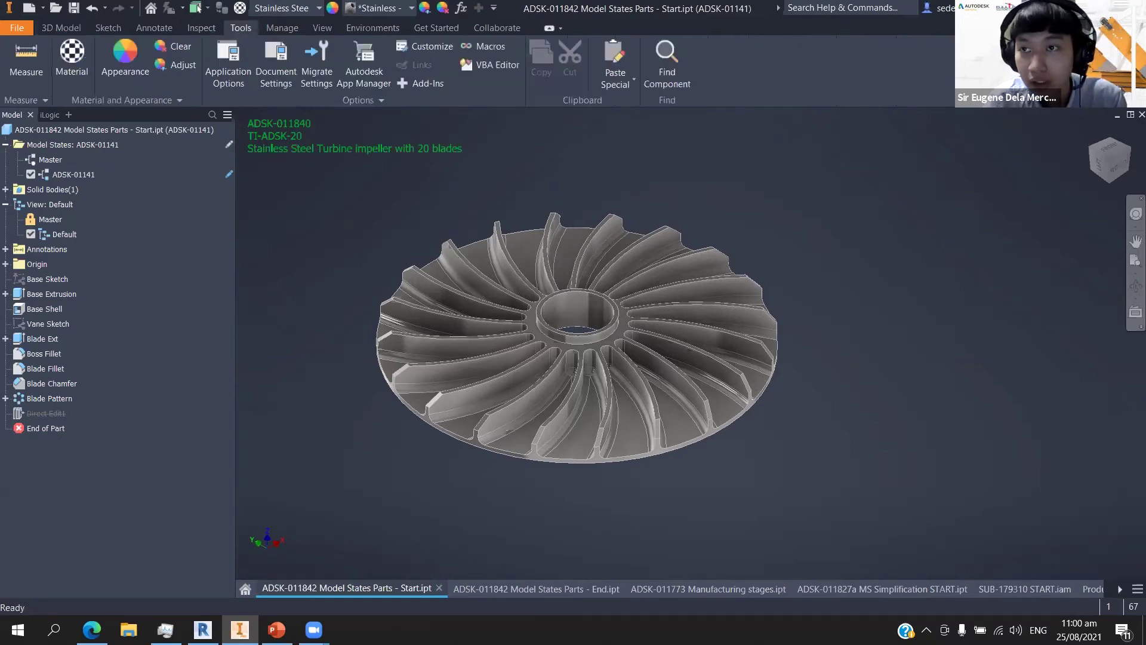
double_click(922, 13)
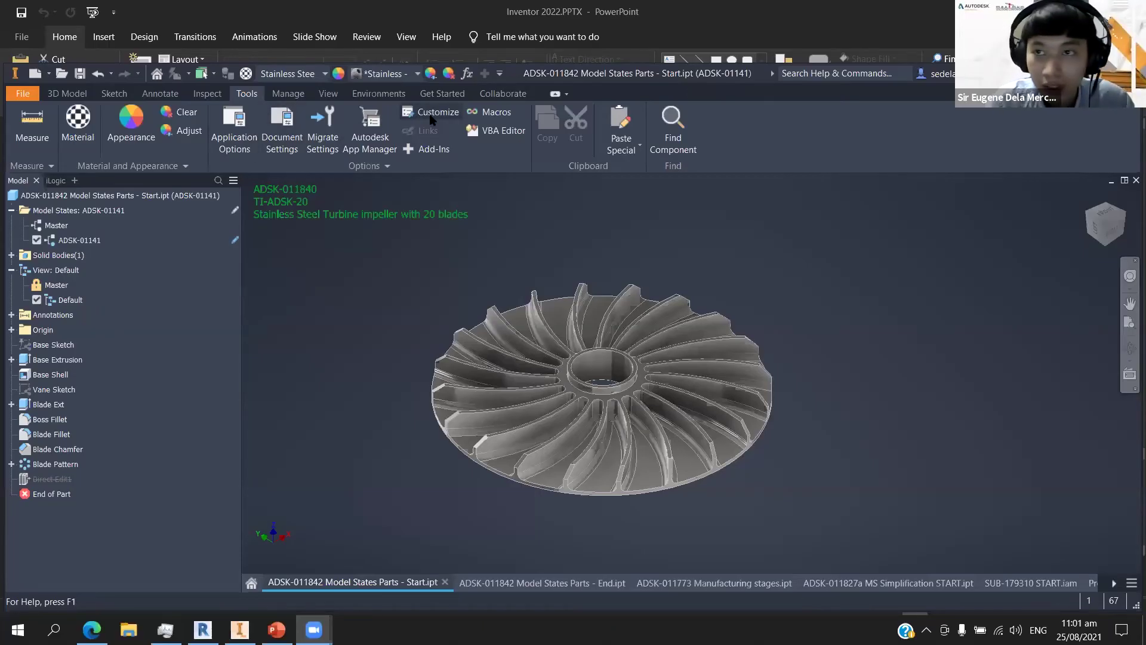
click(304, 103)
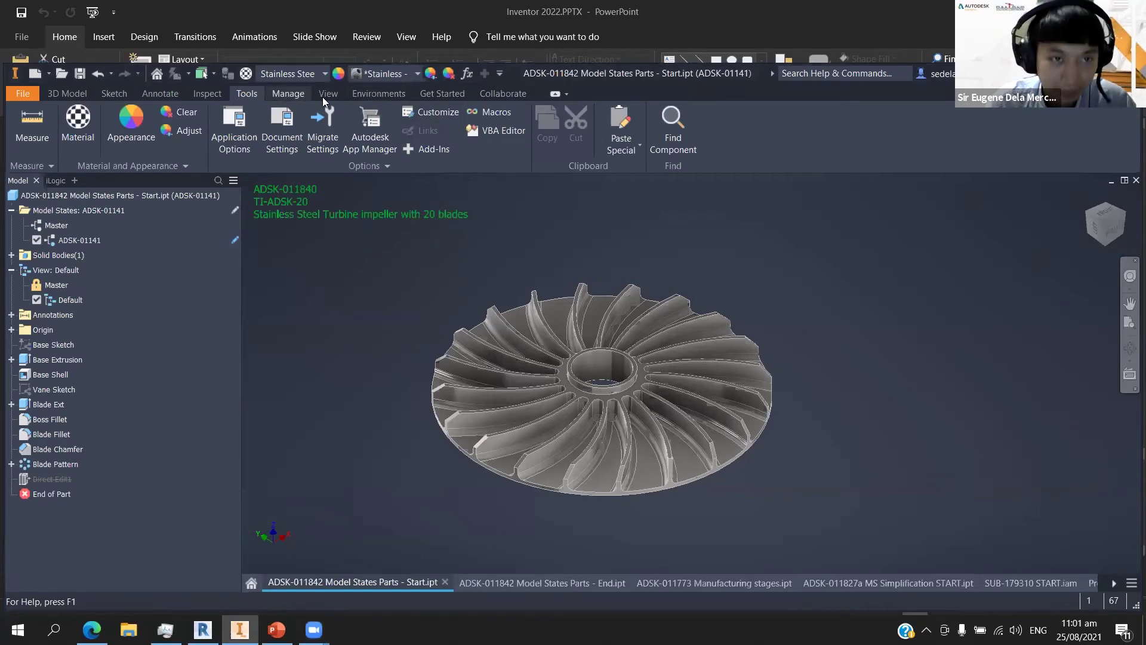
click(276, 96)
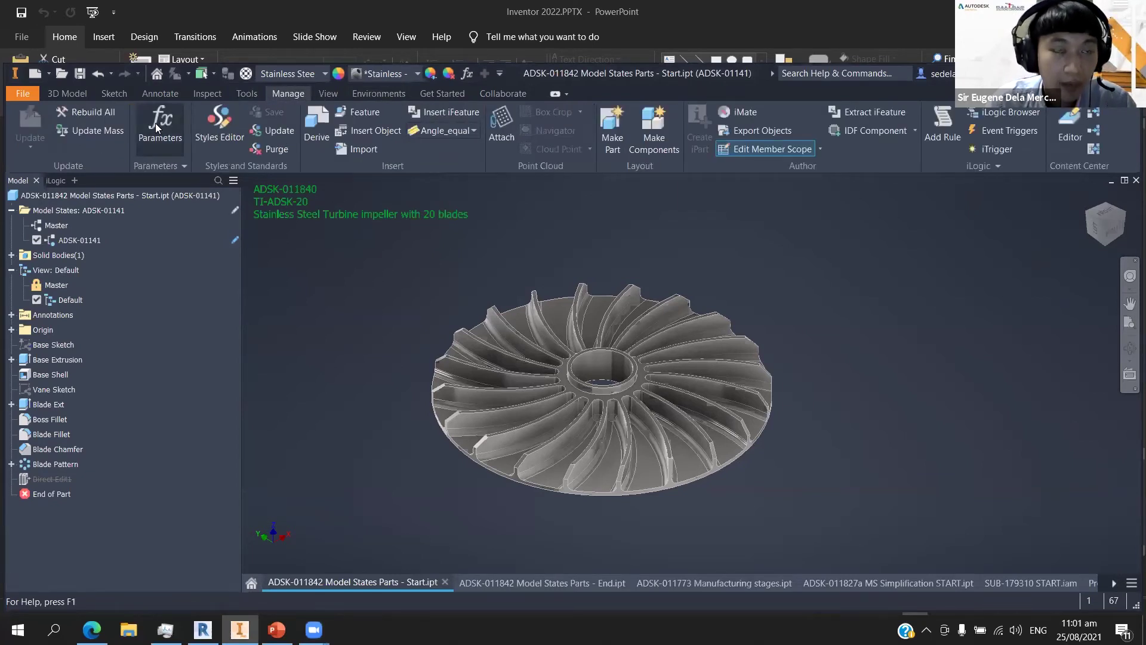
click(155, 123)
scroll(643, 361, down, 1)
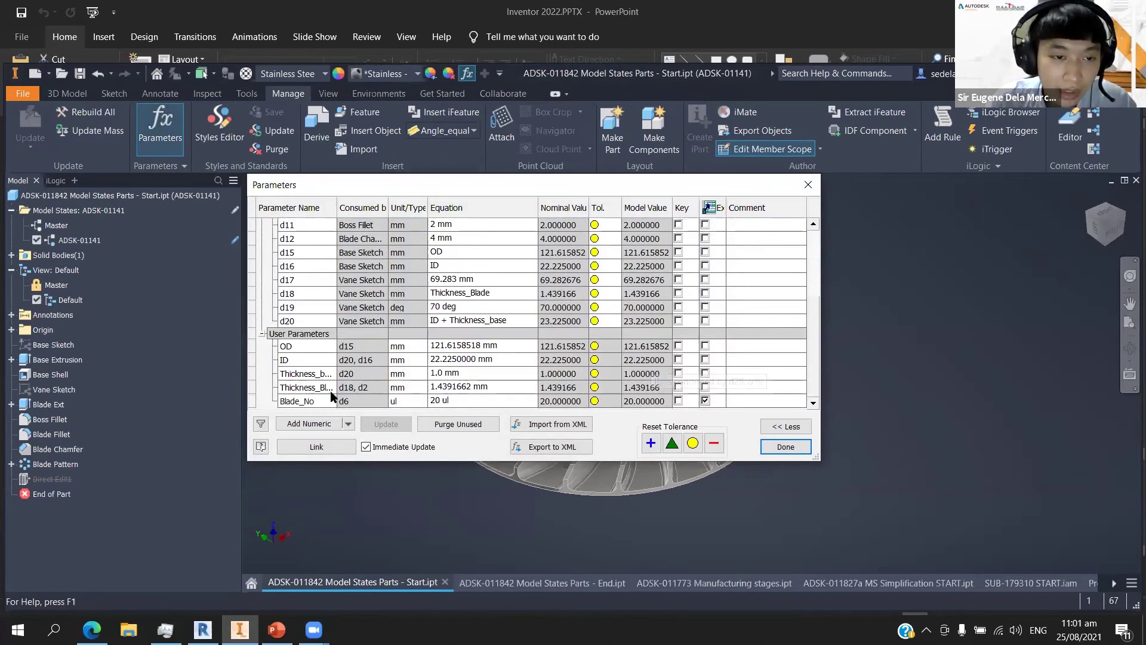
drag(410, 189, 402, 171)
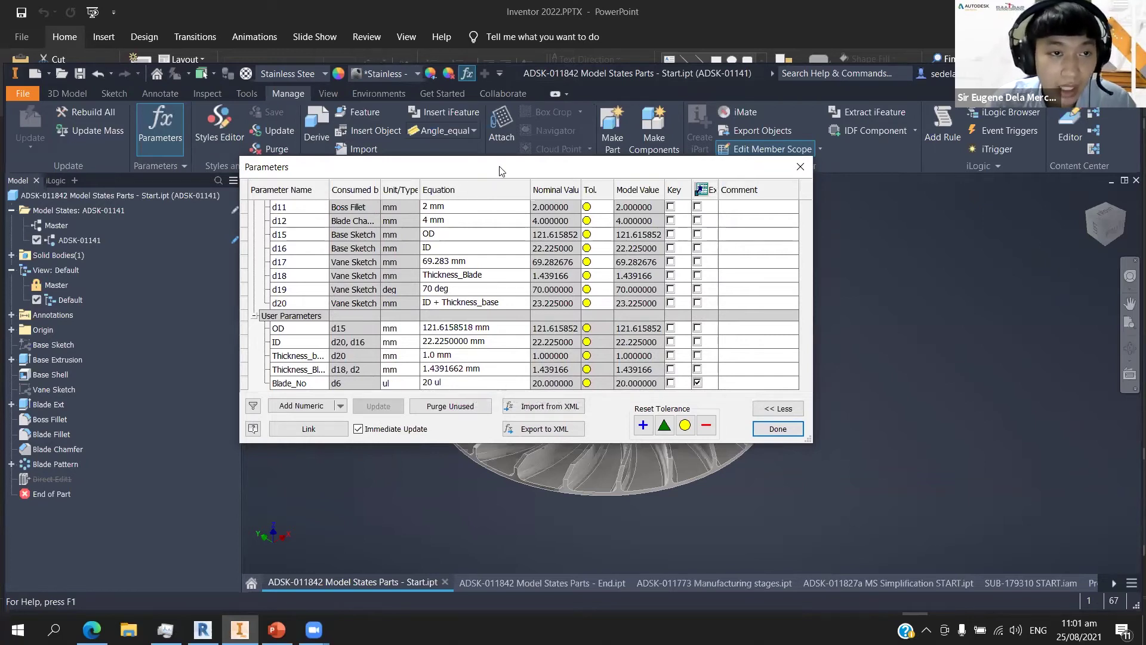
drag(500, 171, 520, 171)
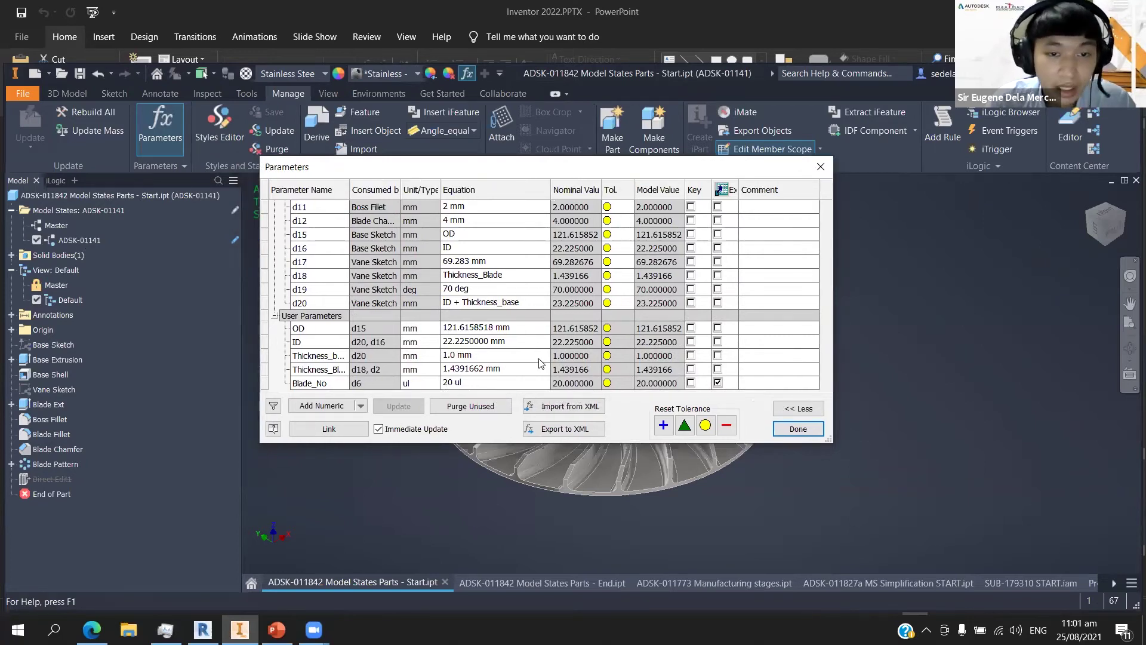
click(496, 384)
text(18)
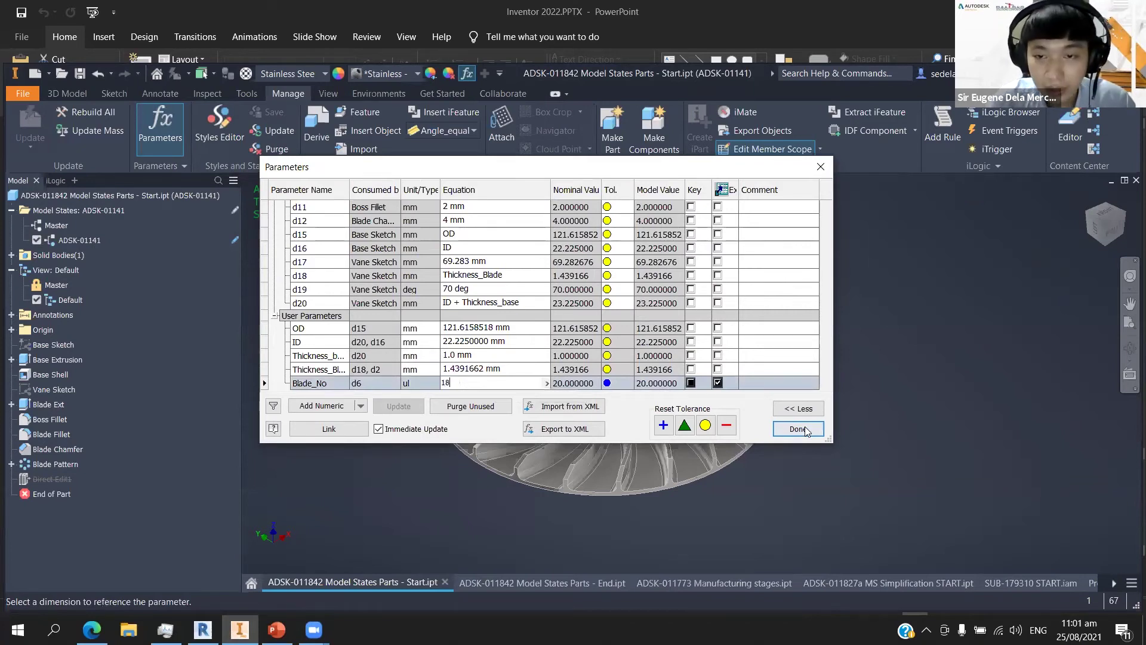
key(Return)
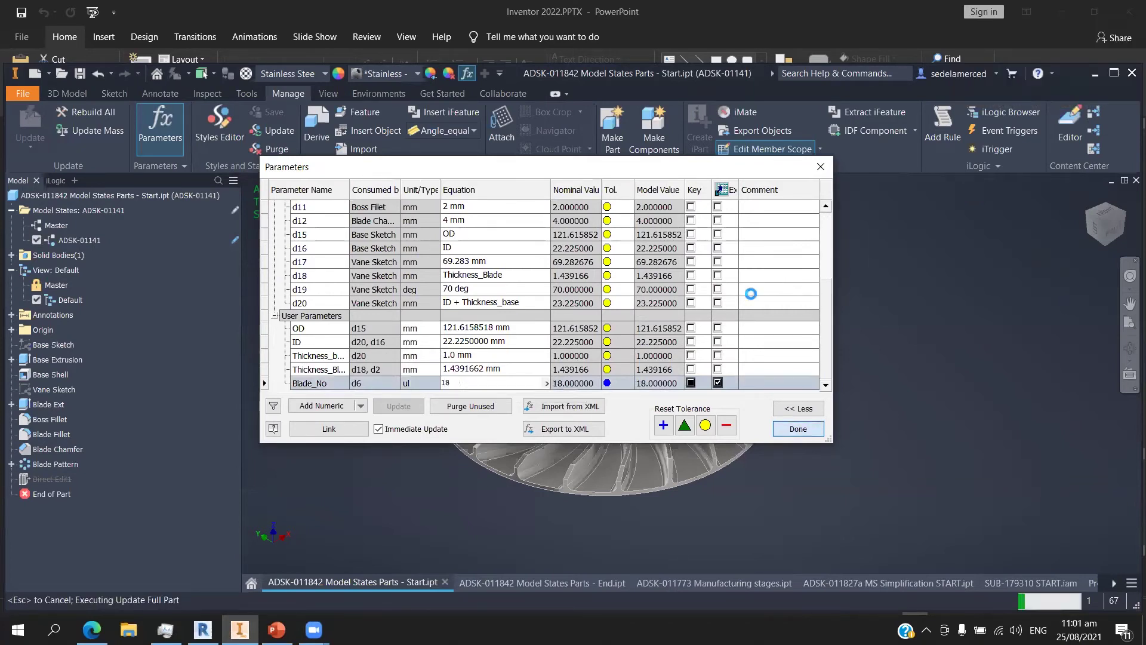
key(Return)
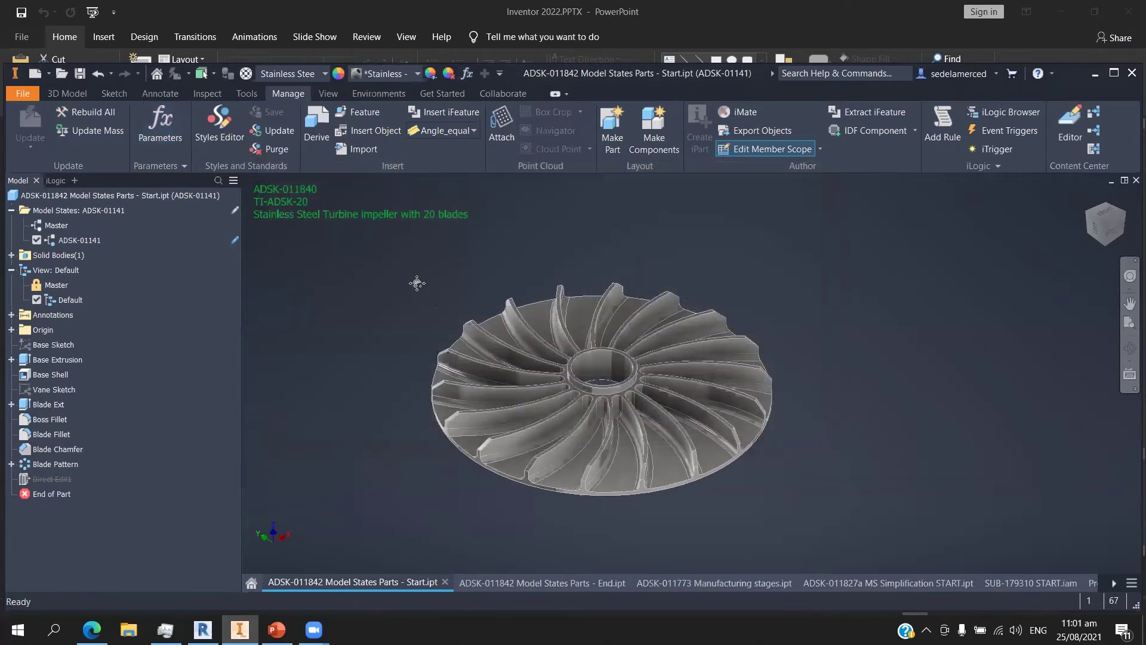
scroll(436, 301, up, 3)
double_click(56, 225)
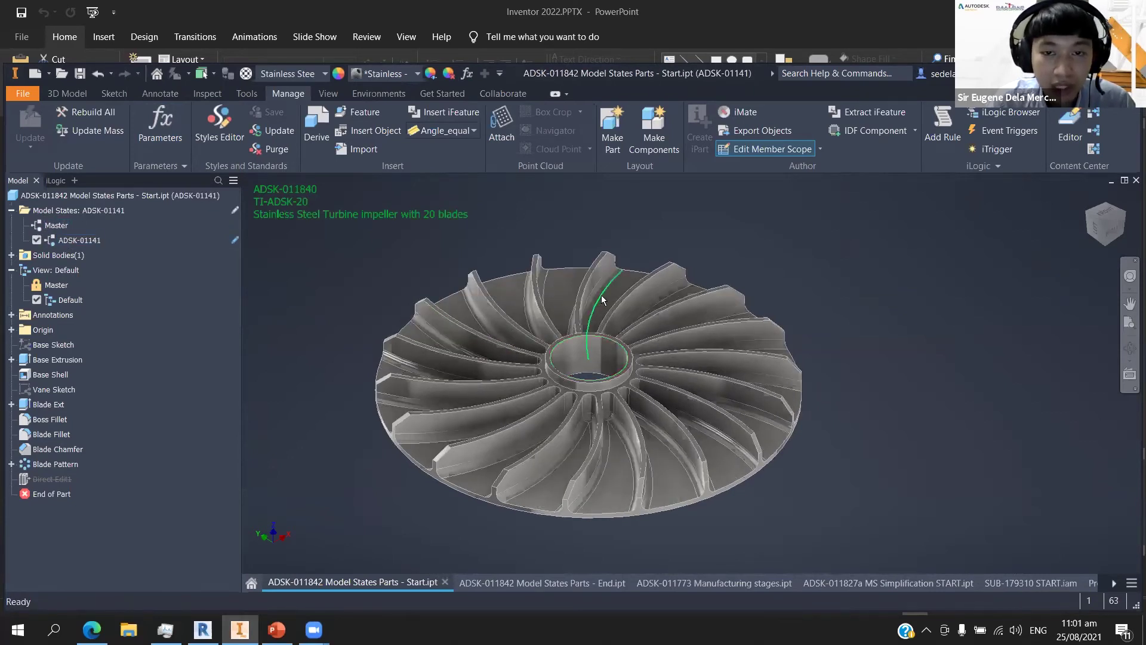
Set the ADSK-01141 model state's part number to ADSK-011841 and its description to Stainless Steel Turbine impeller with 18 blades.
right_click(75, 242)
click(156, 286)
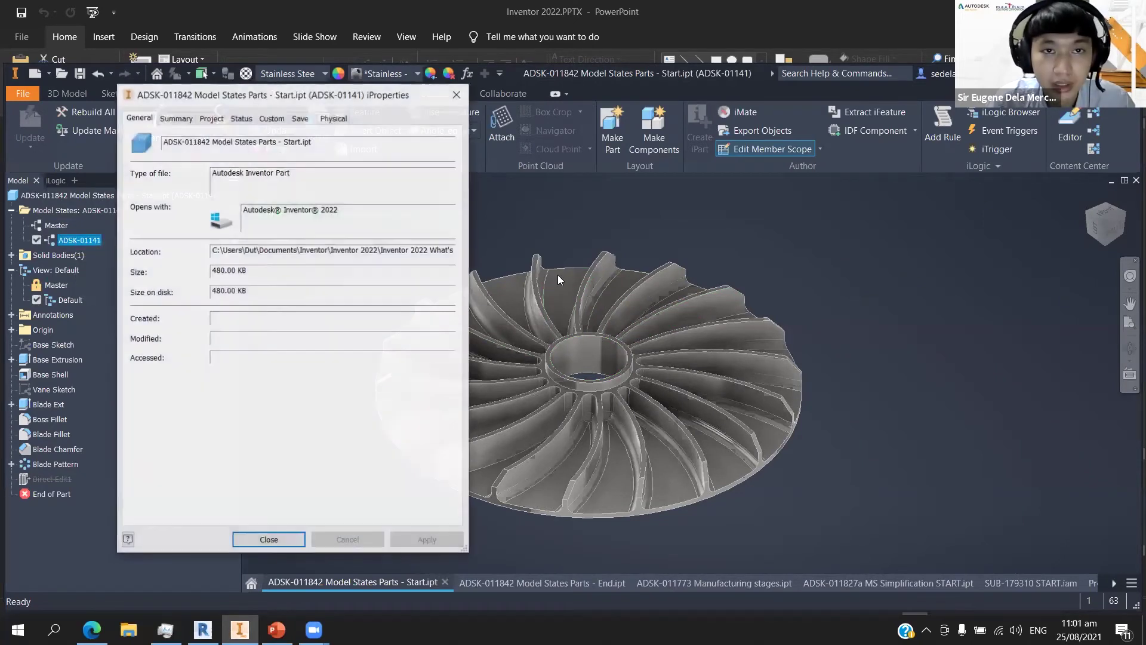
click(224, 119)
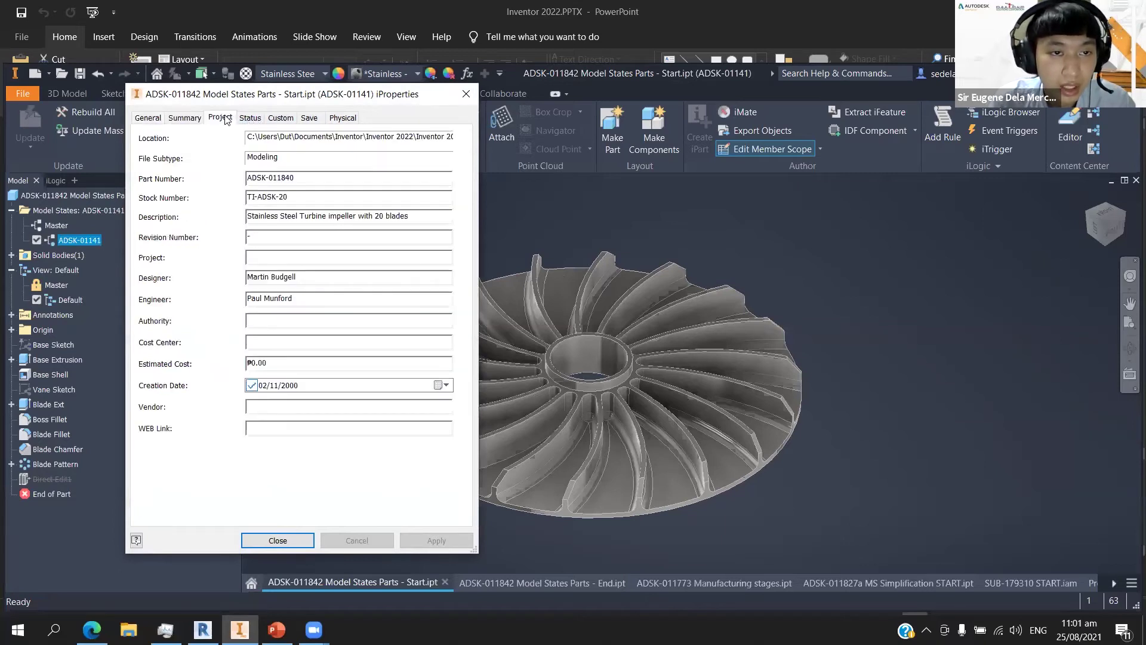
click(327, 180)
key(BackSpace)
text(1)
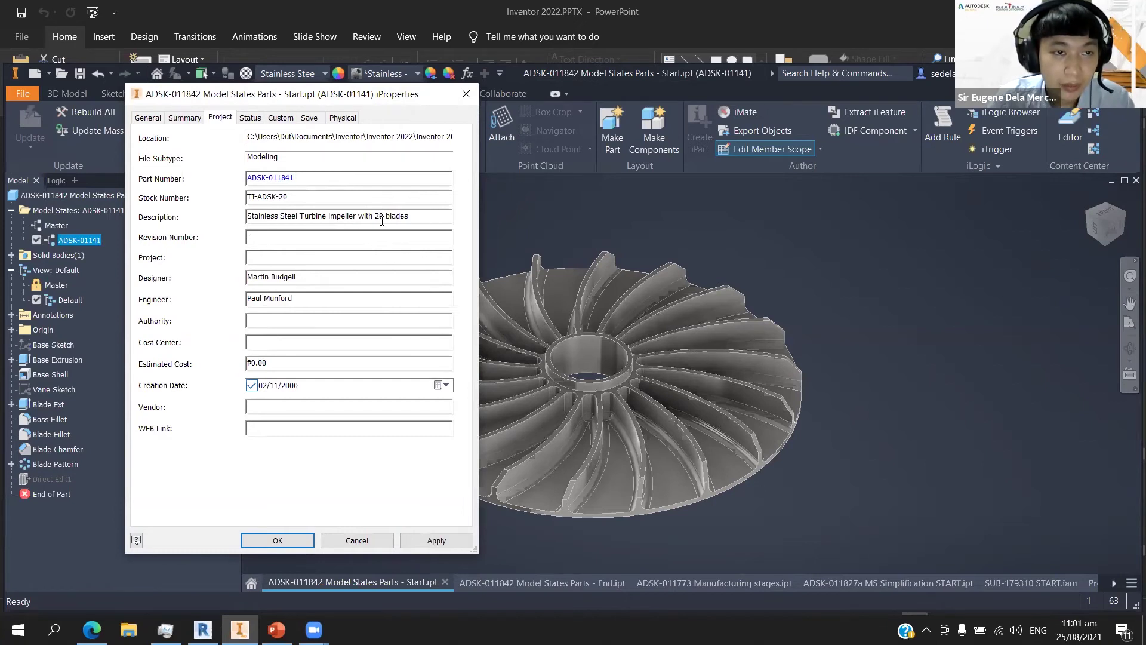
key(BackSpace)
key(BackSpace)
text(18)
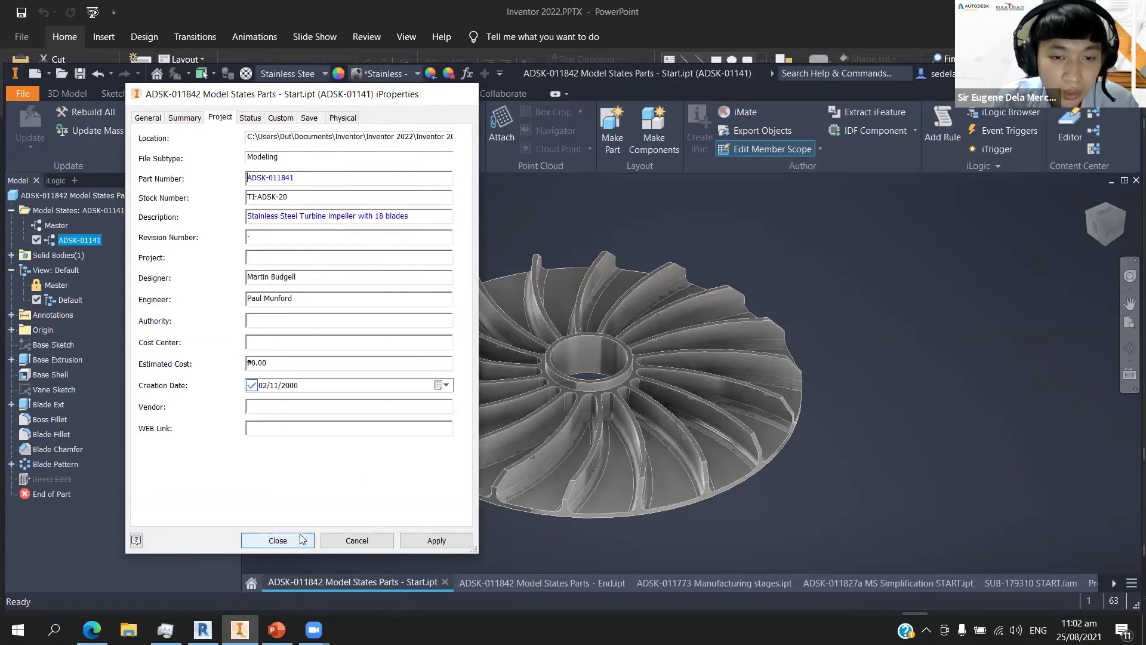
click(302, 541)
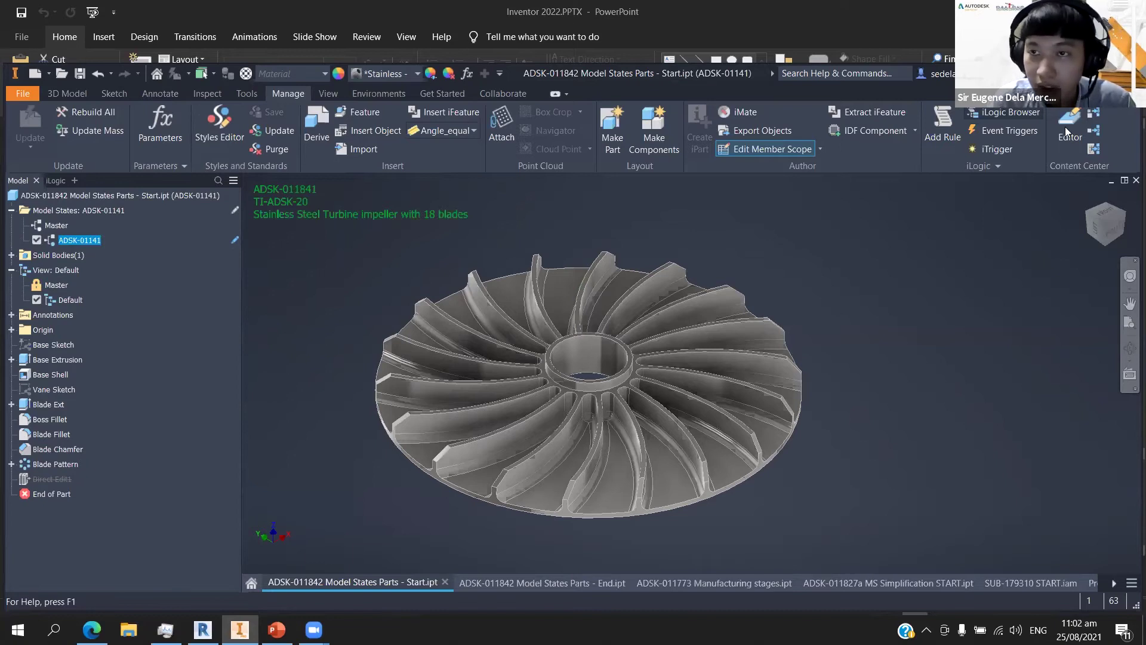
Close the Start part without saving and activate model states ADSK-011842 through ADSK-011845 in turn in ADSK-011842 Model States Parts - End.ipt.
click(445, 582)
click(532, 330)
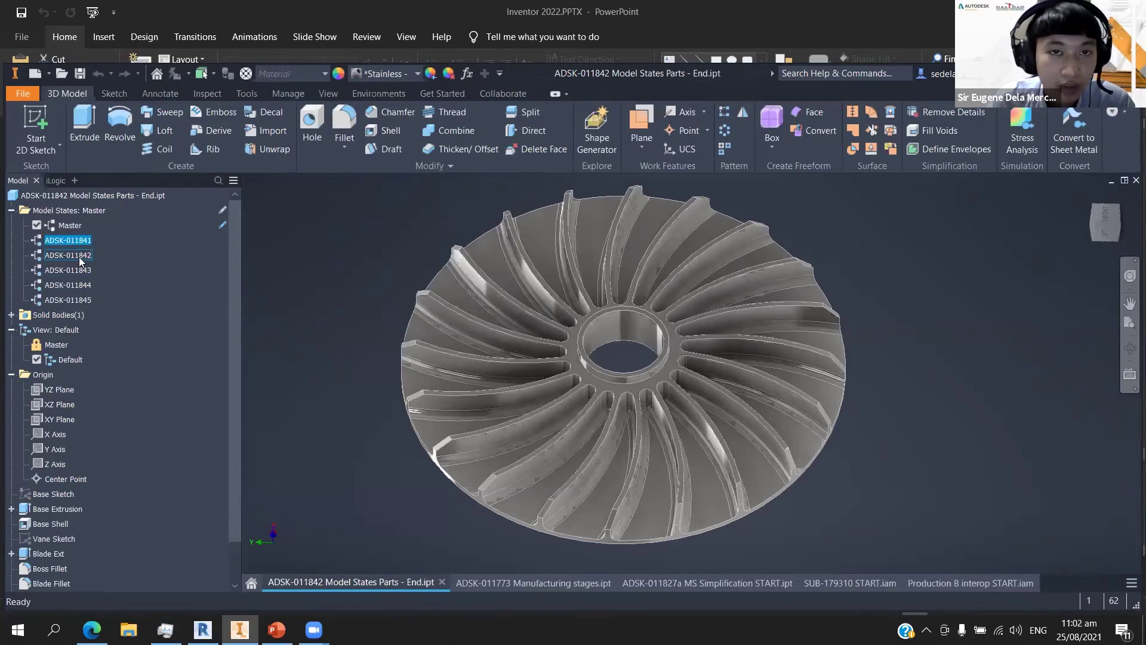
double_click(81, 256)
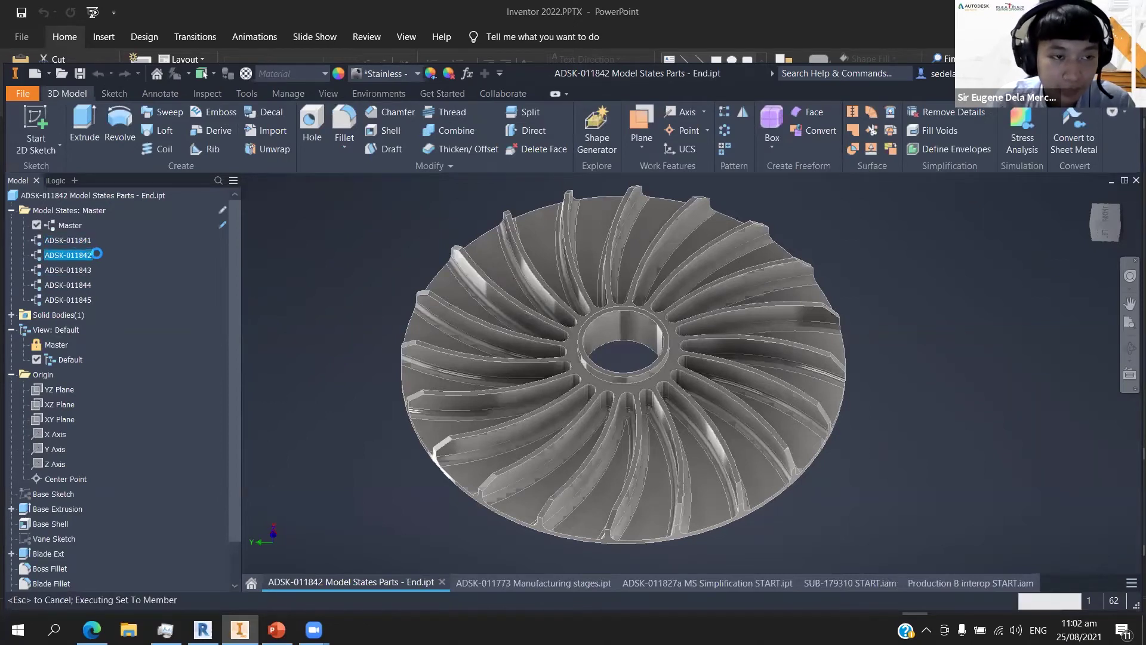
double_click(64, 271)
double_click(69, 285)
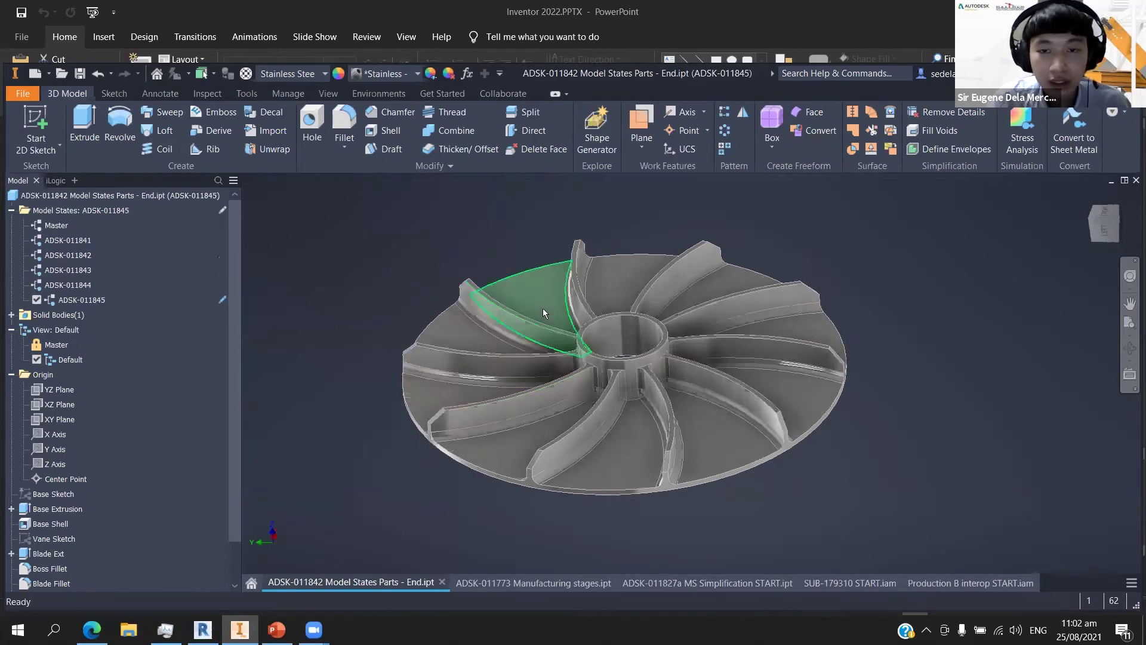
shift+middle_drag(546, 318, 615, 278)
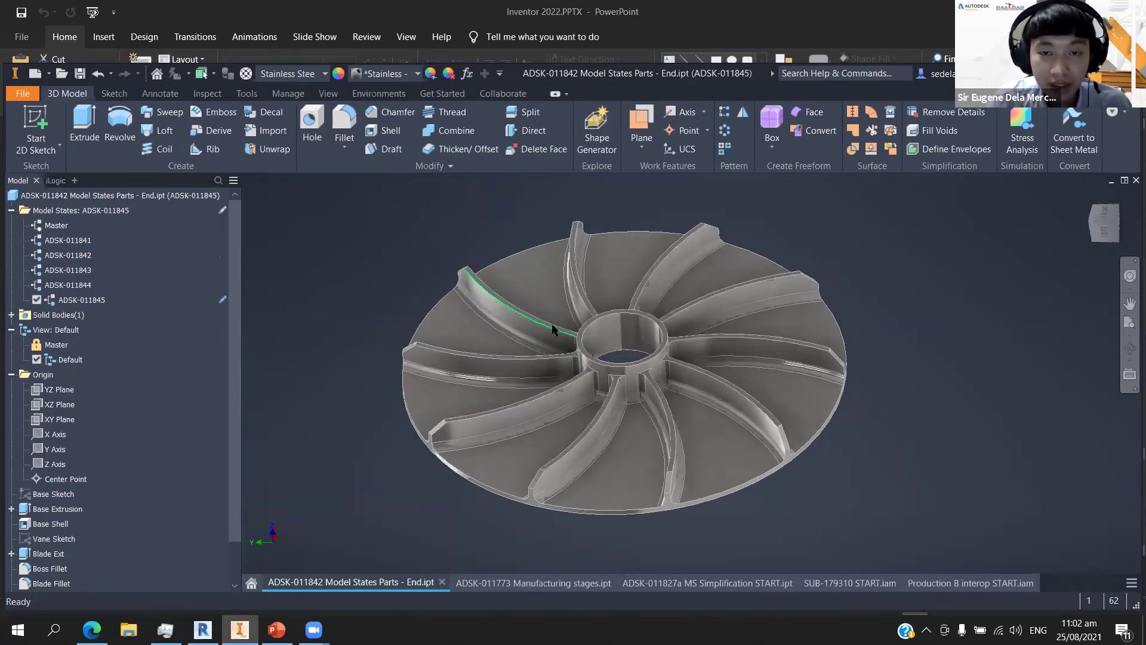
Use the Configure Turbine iLogic form to switch the impeller through part numbers ADSK-011841, ADSK-011842, ADSK-011843 and ADSK-011844, and close the form.
click(56, 184)
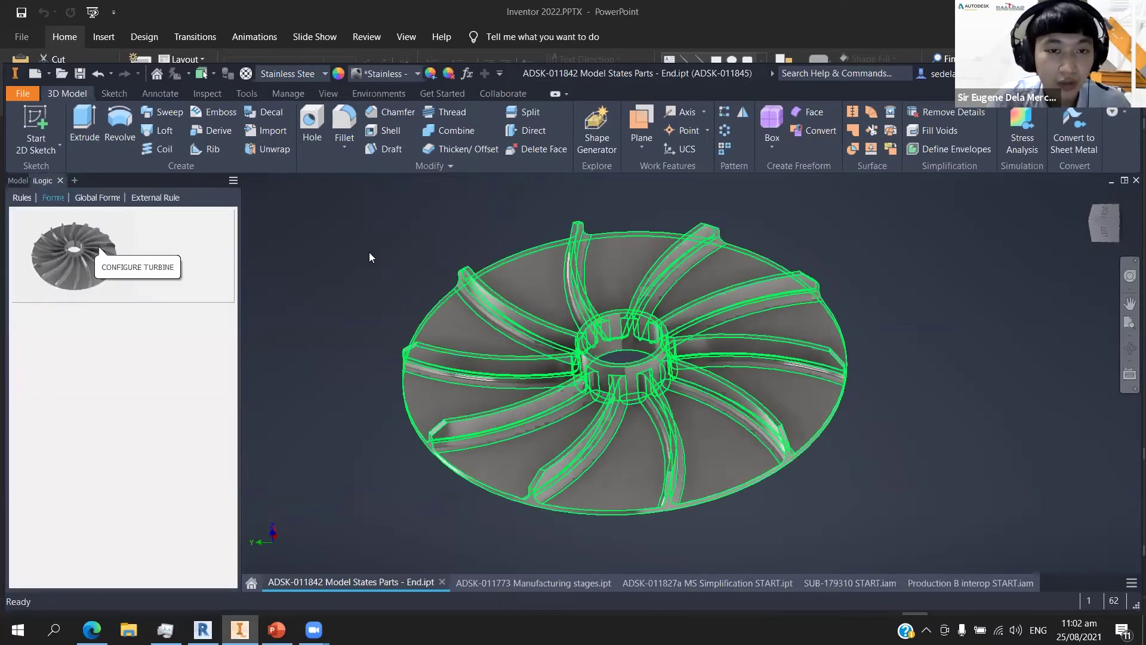
click(88, 253)
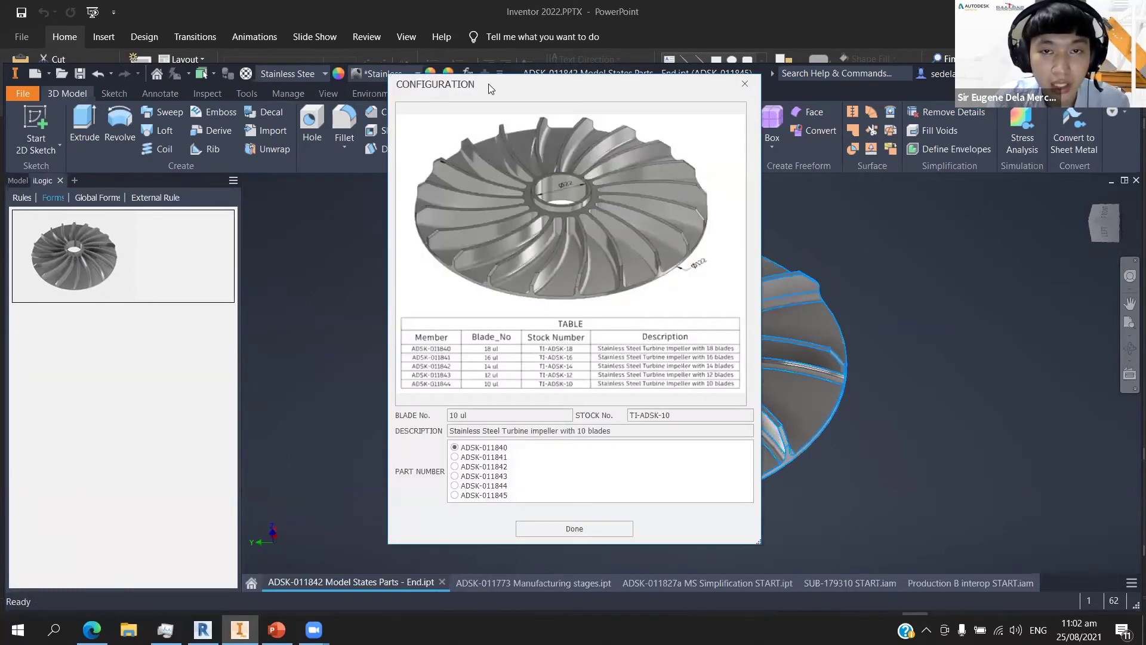
drag(489, 88, 151, 107)
scroll(732, 341, down, 2)
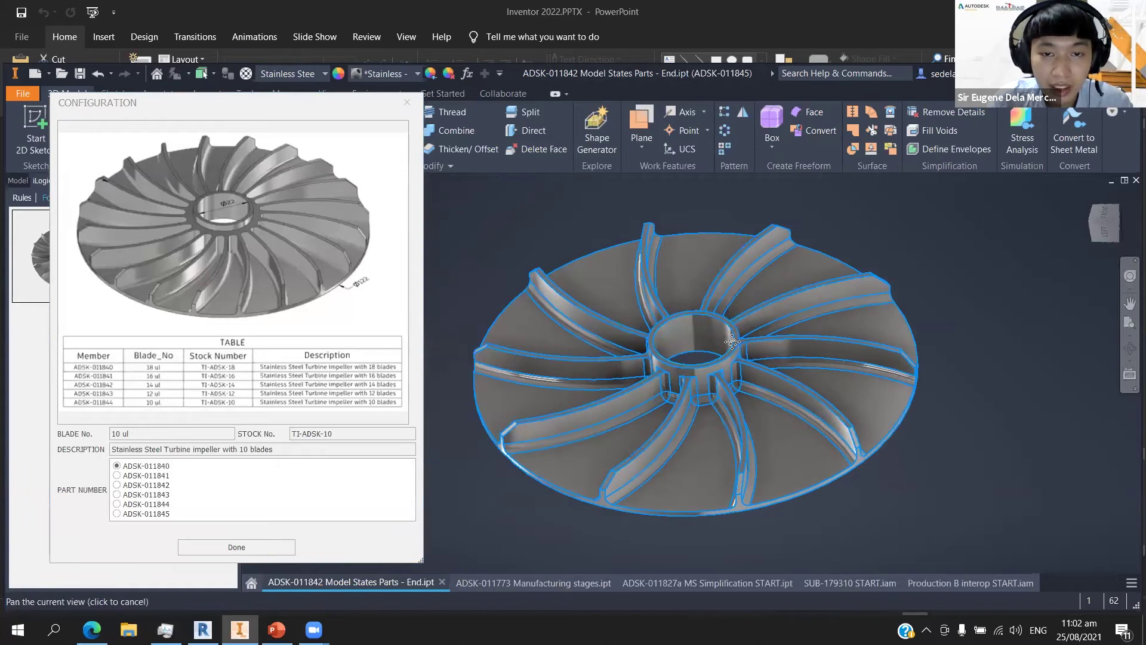
click(142, 476)
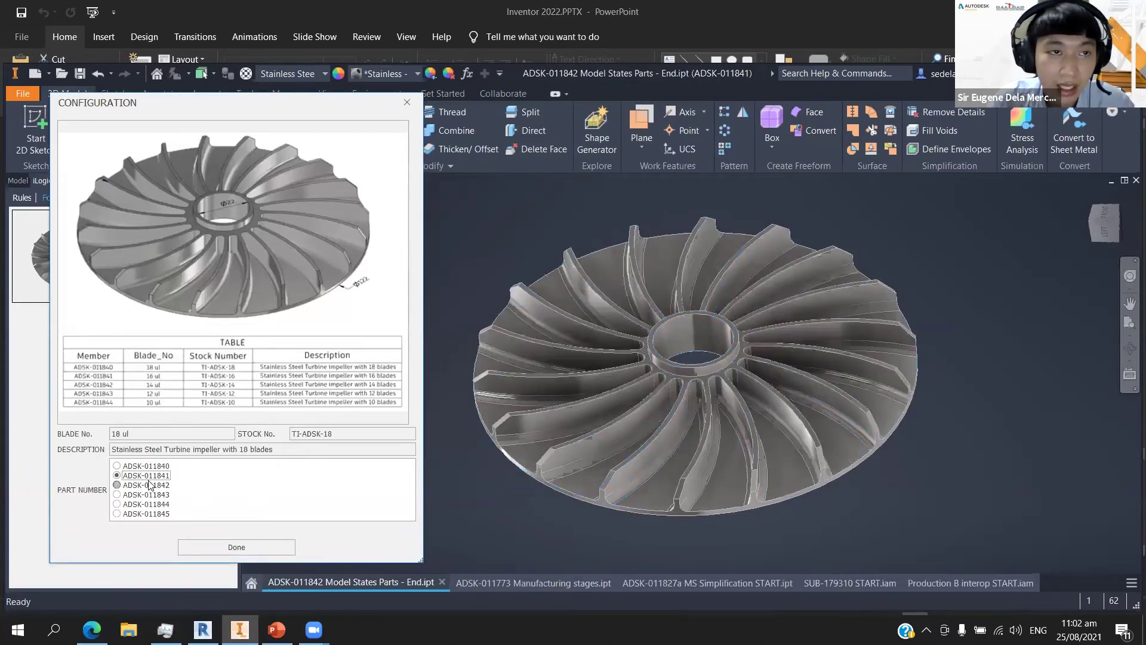
click(148, 487)
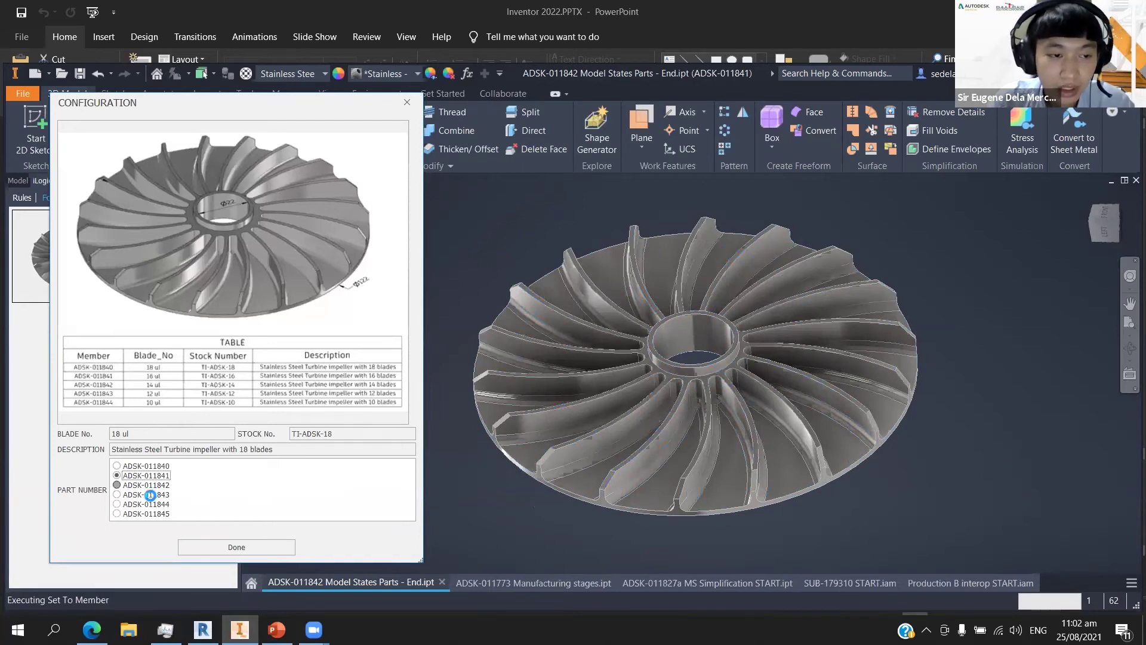
click(147, 496)
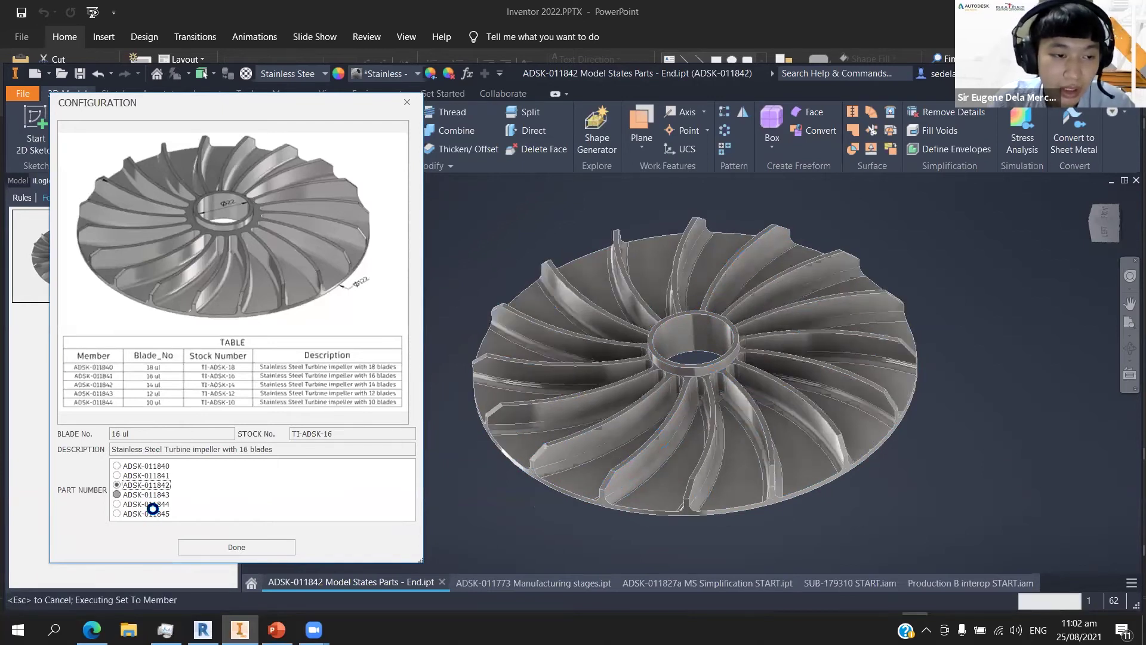
drag(147, 432, 114, 432)
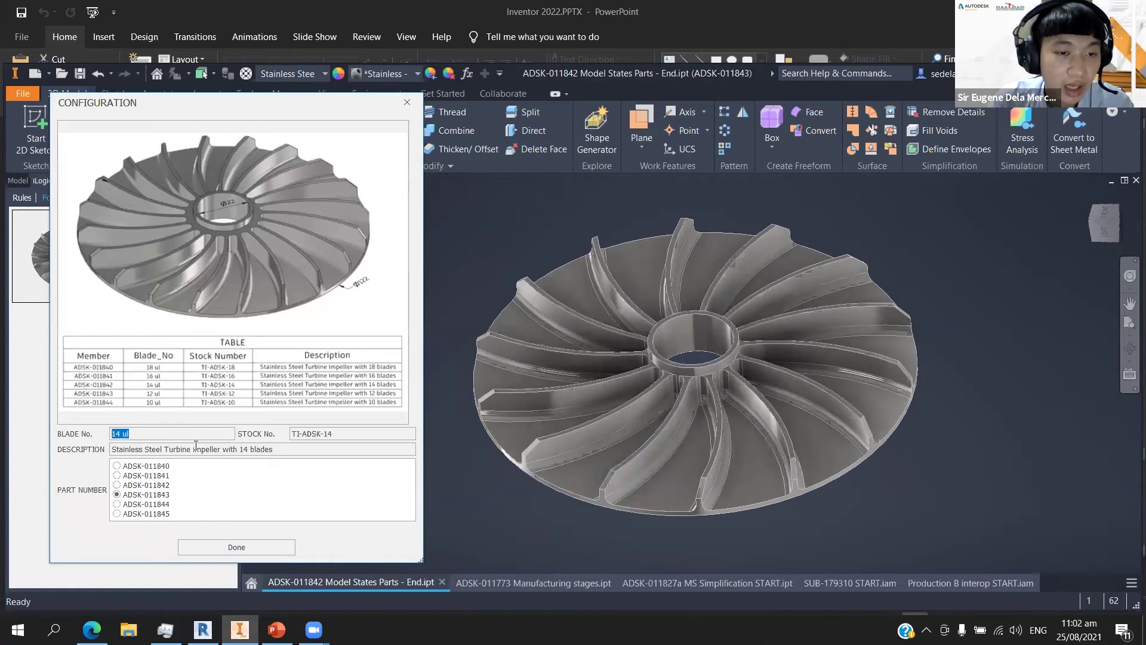
drag(353, 434, 290, 434)
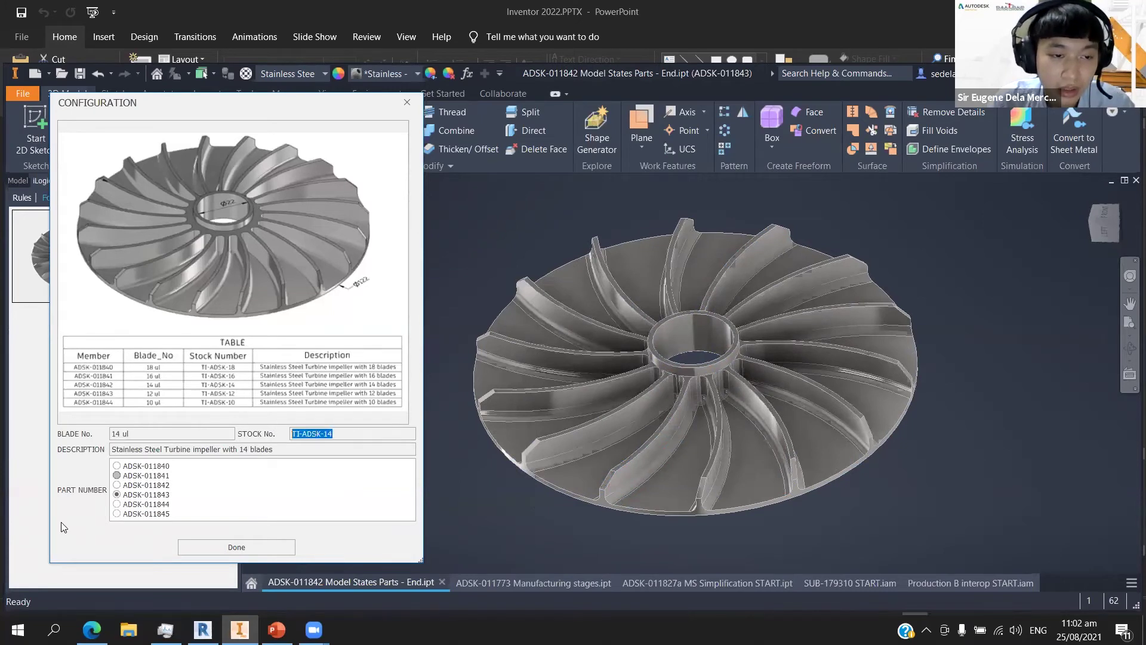
click(148, 502)
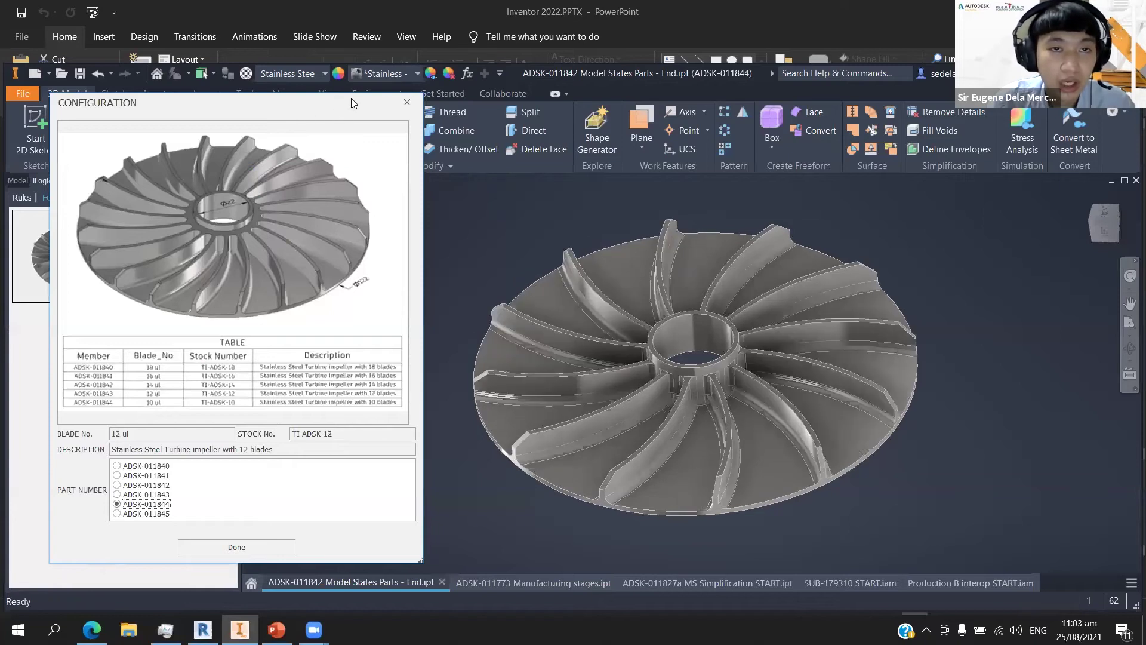
drag(352, 103, 367, 103)
click(422, 102)
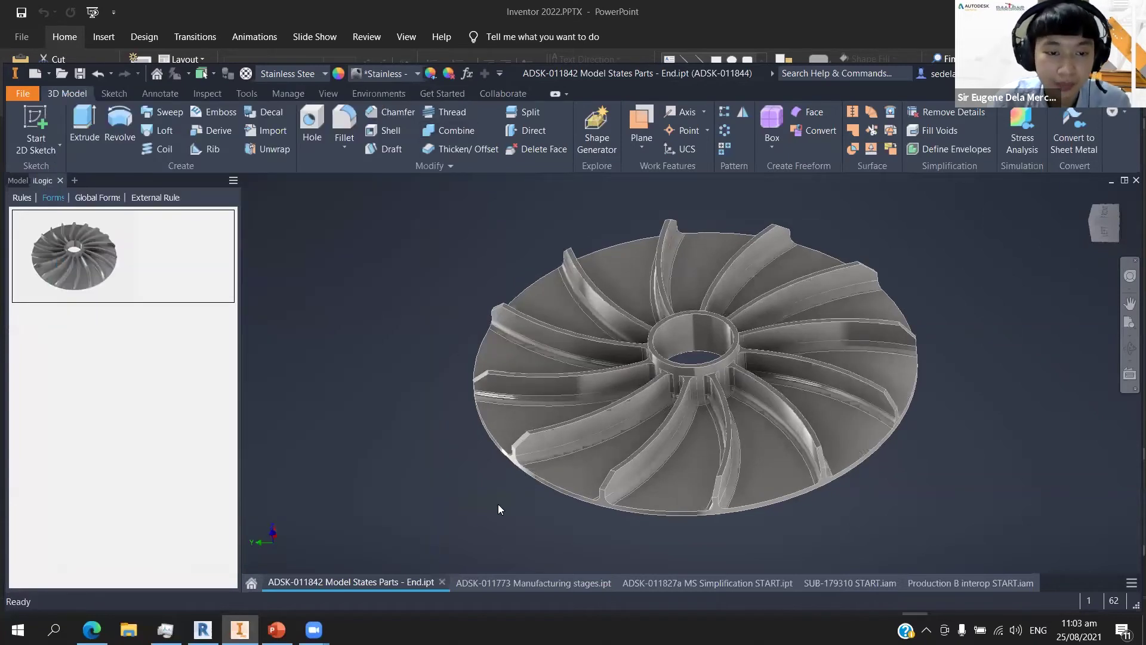
Close the End part without saving and activate the Master model state in ADSK-011773 Manufacturing stages.ipt.
click(441, 582)
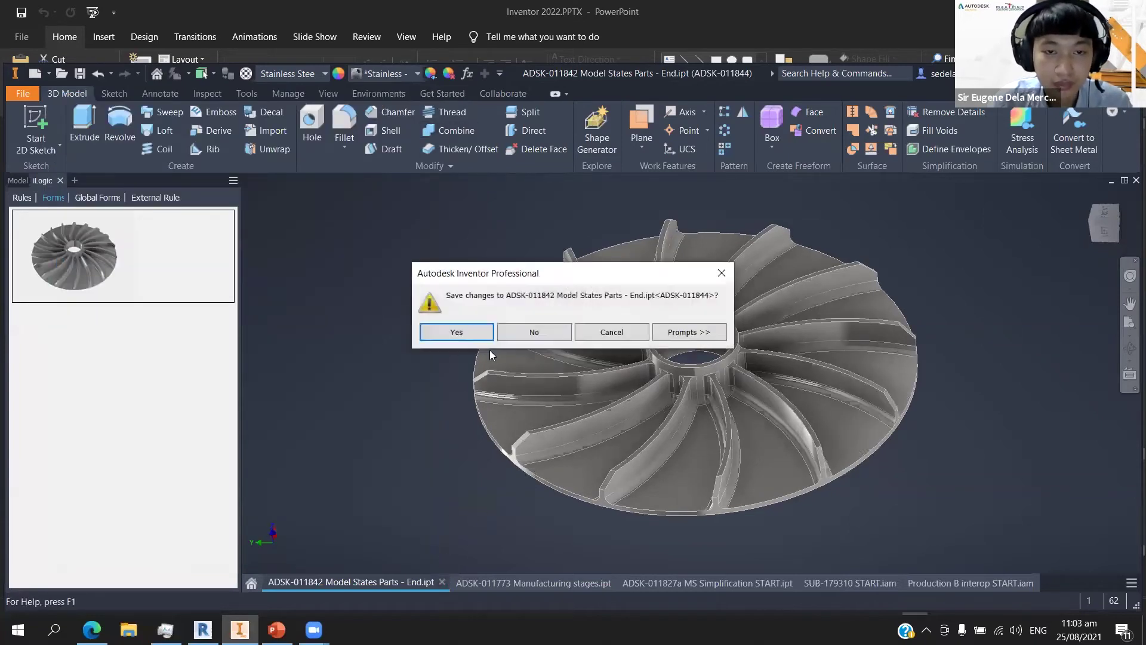
click(545, 334)
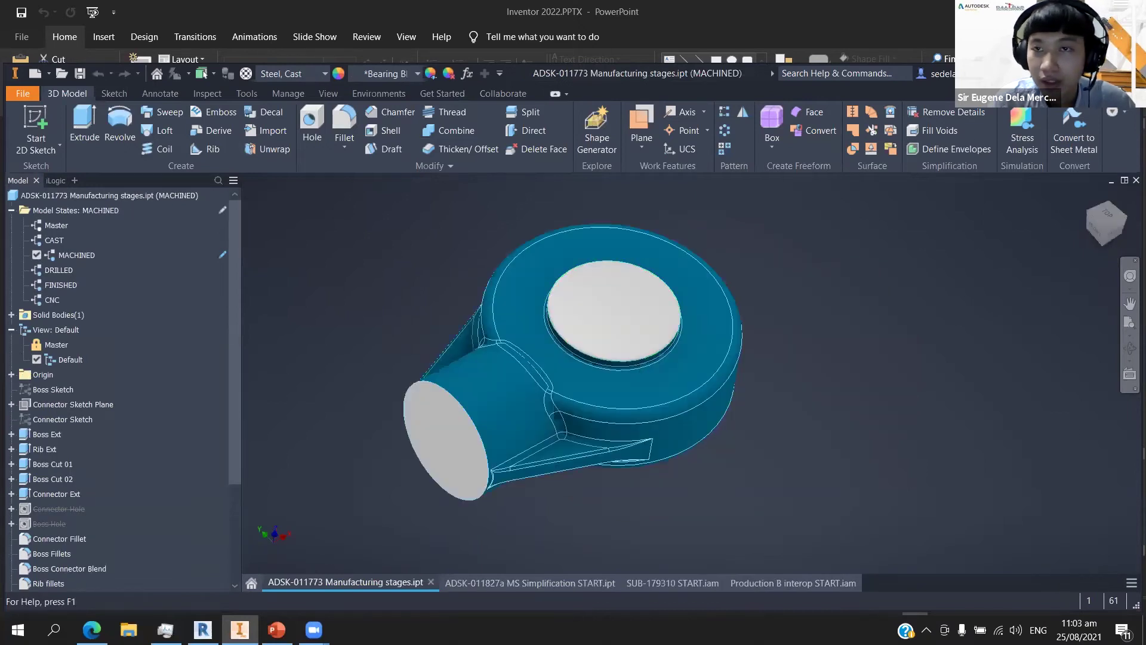
key(super+Up)
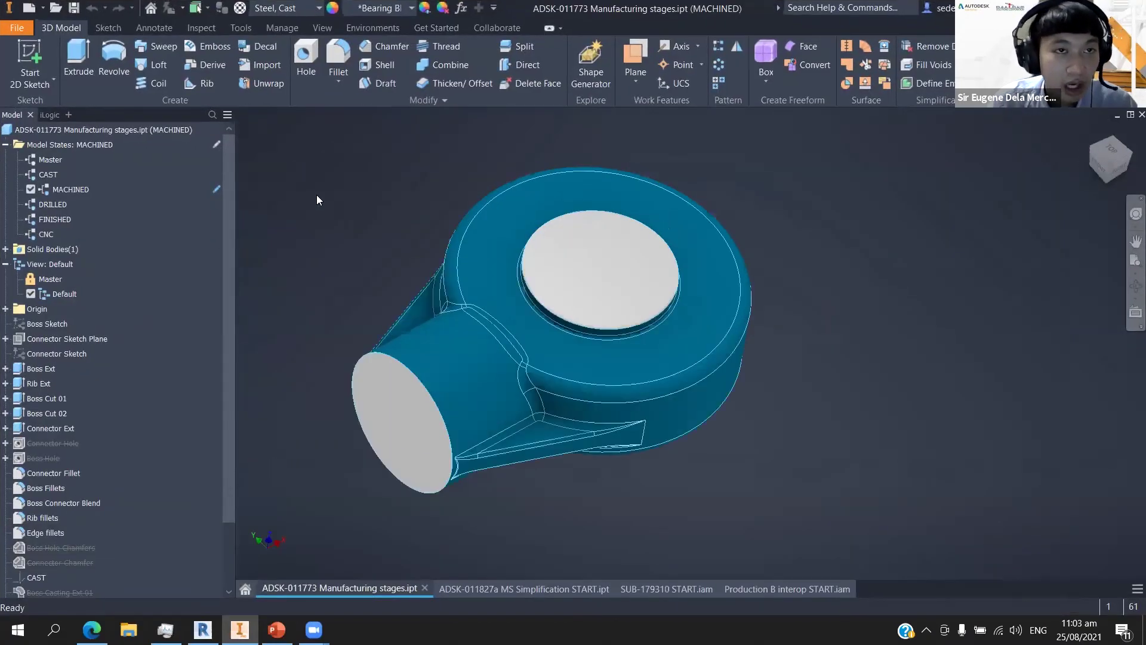
middle_drag(473, 269, 510, 277)
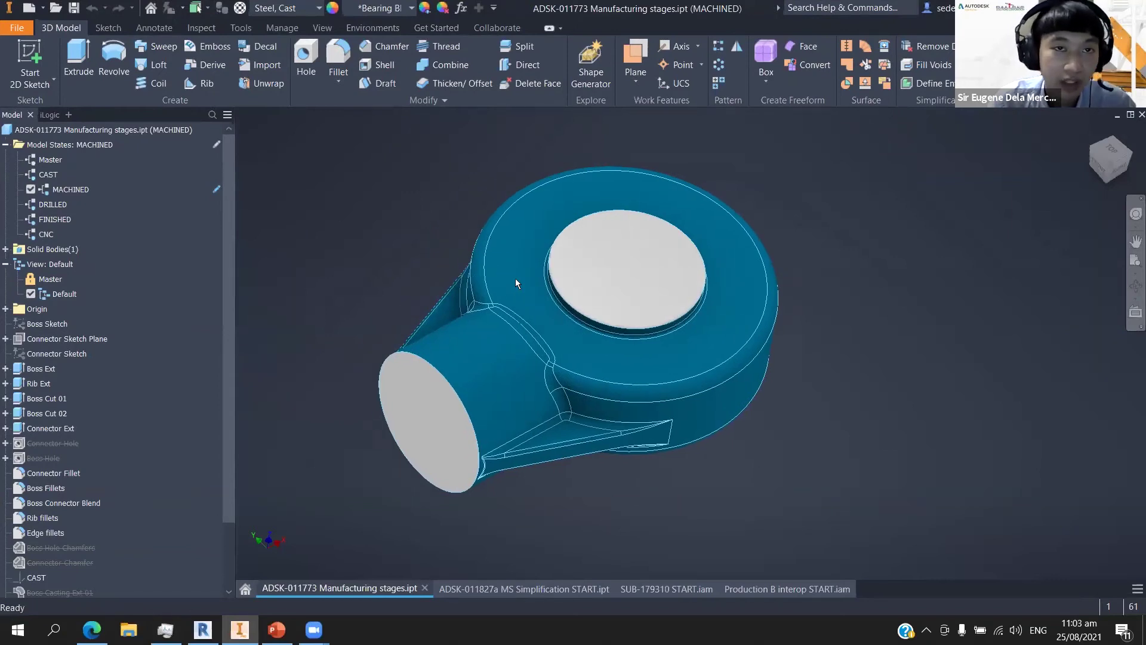
double_click(51, 160)
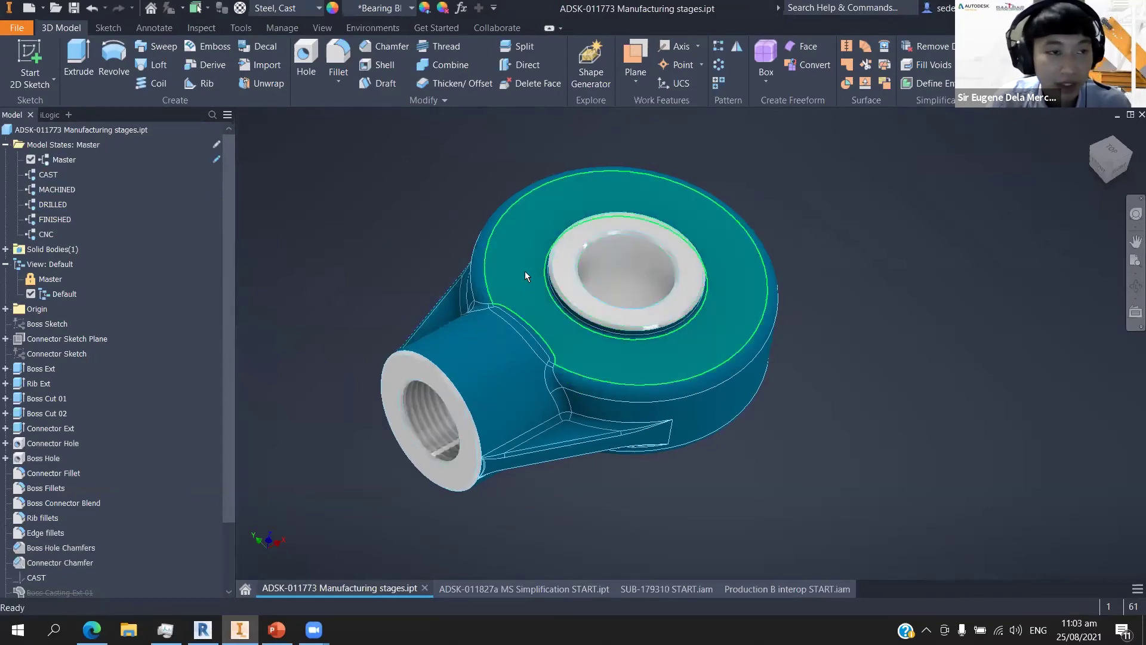
Activate the CAST model state and examine which hole, chamfer and casting features it suppresses or includes.
shift+middle_drag(514, 270, 471, 251)
double_click(48, 174)
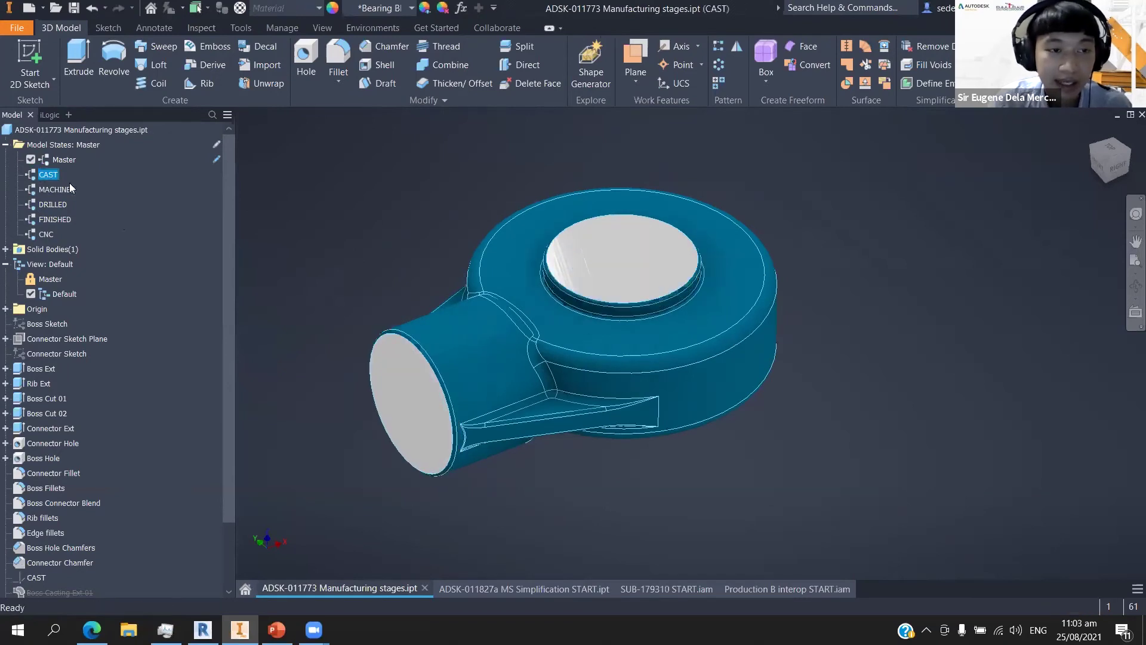
scroll(151, 287, down, 2)
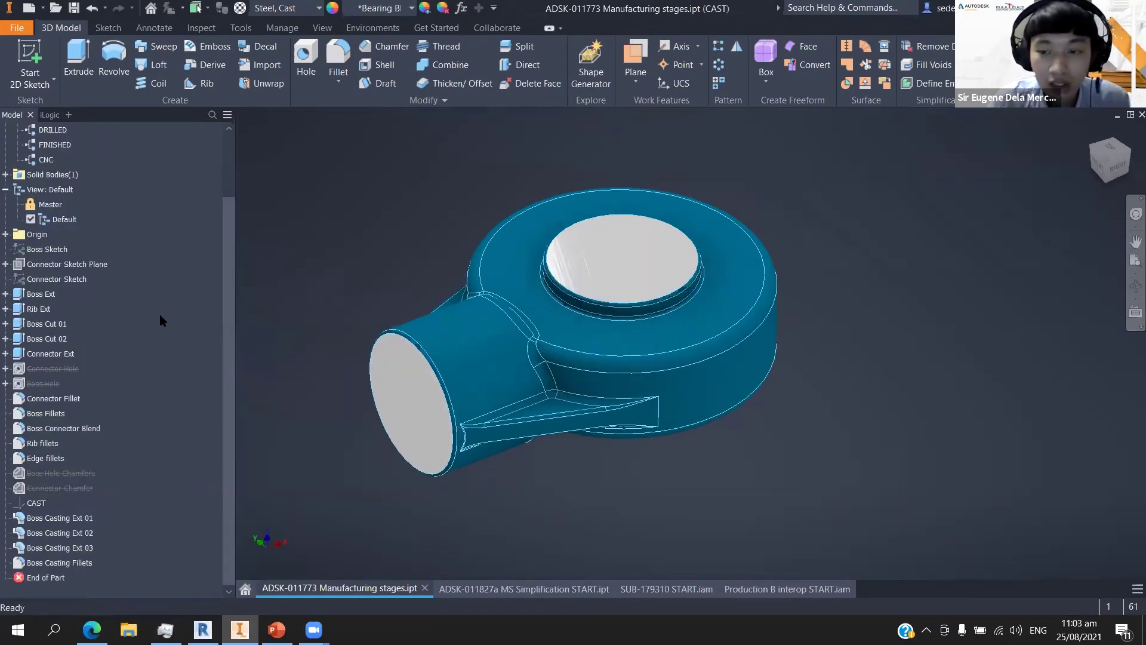
click(48, 384)
scroll(136, 375, up, 2)
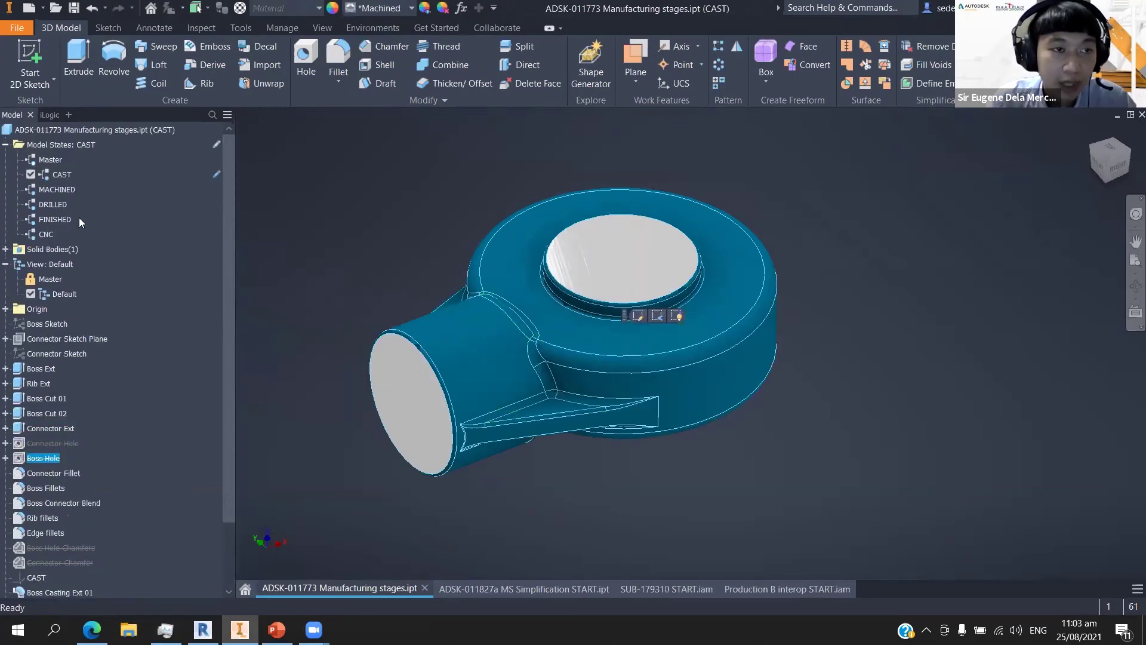
Activate the MACHINED, DRILLED, FINISHED and CNC model states in turn and examine the CNC state's features and geometry.
double_click(58, 190)
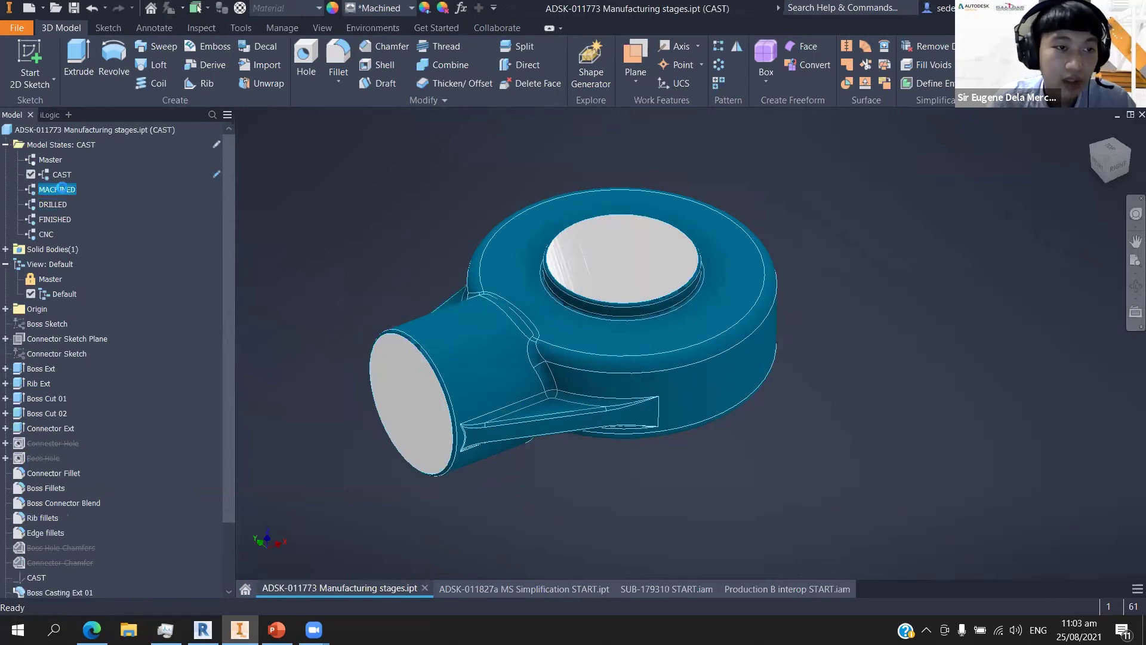
double_click(54, 204)
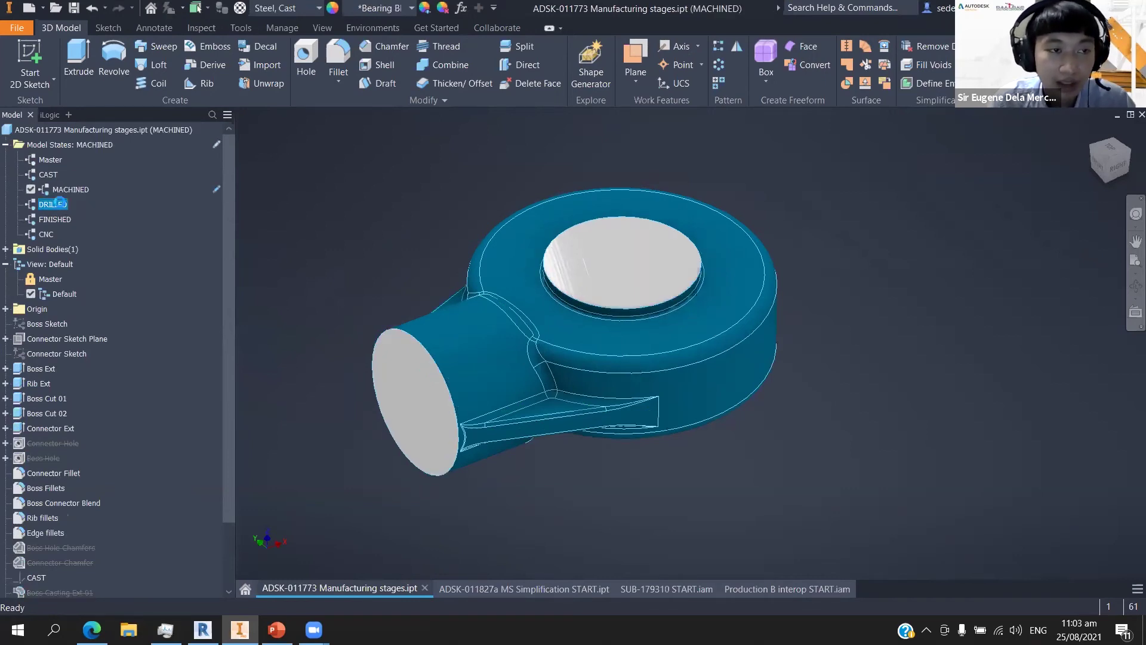
double_click(65, 220)
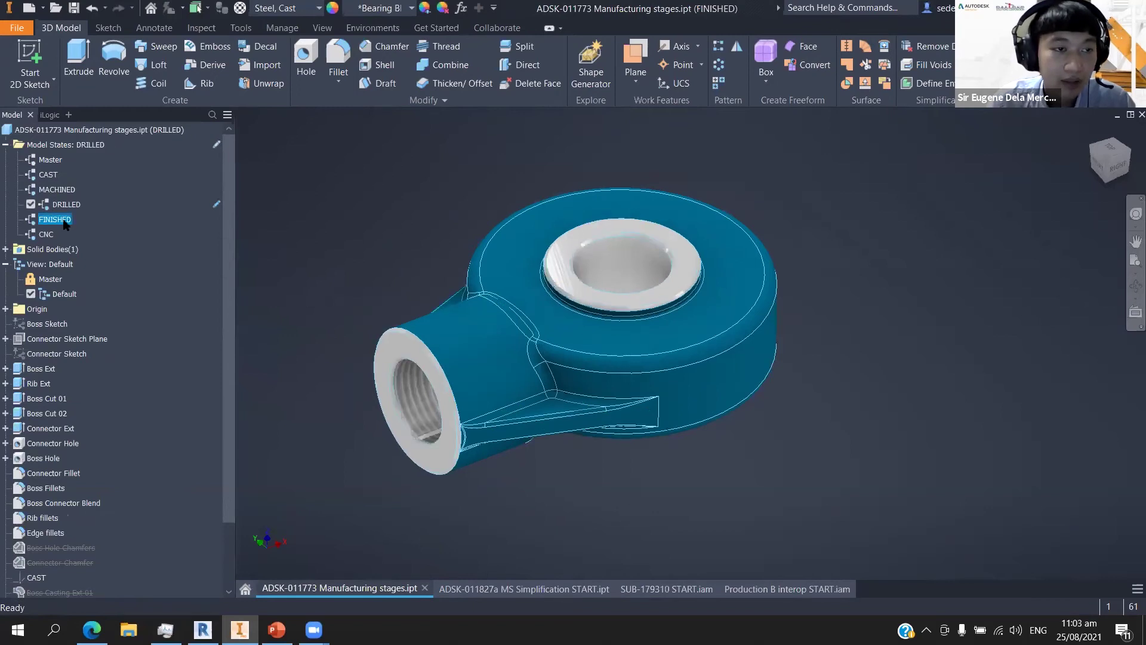
double_click(47, 235)
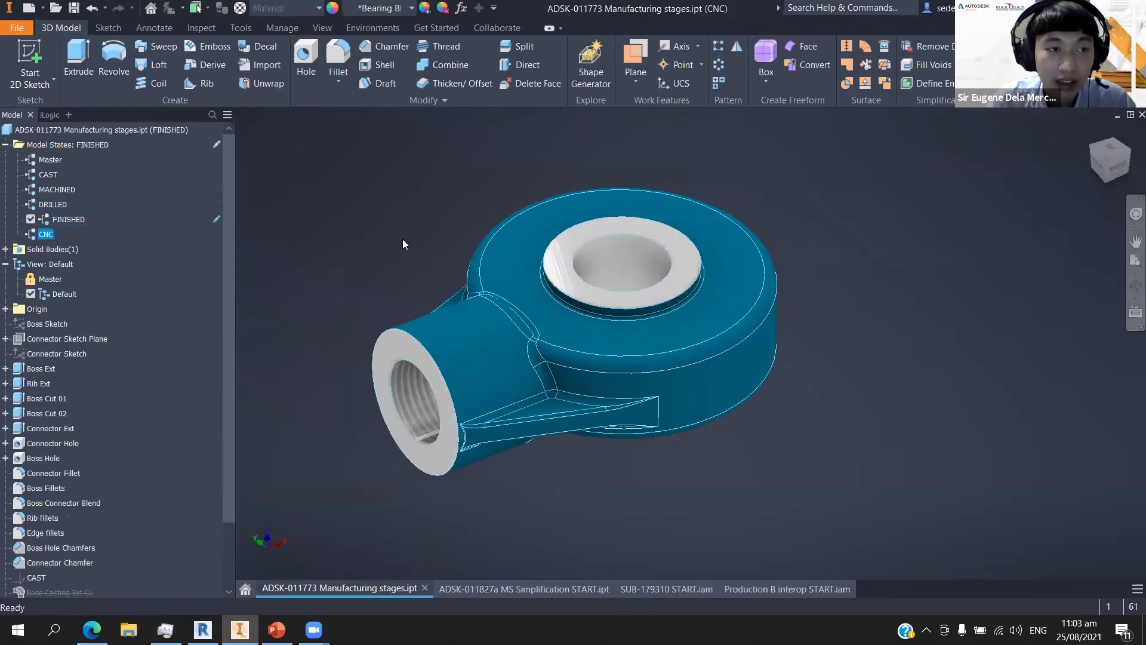
scroll(149, 411, down, 2)
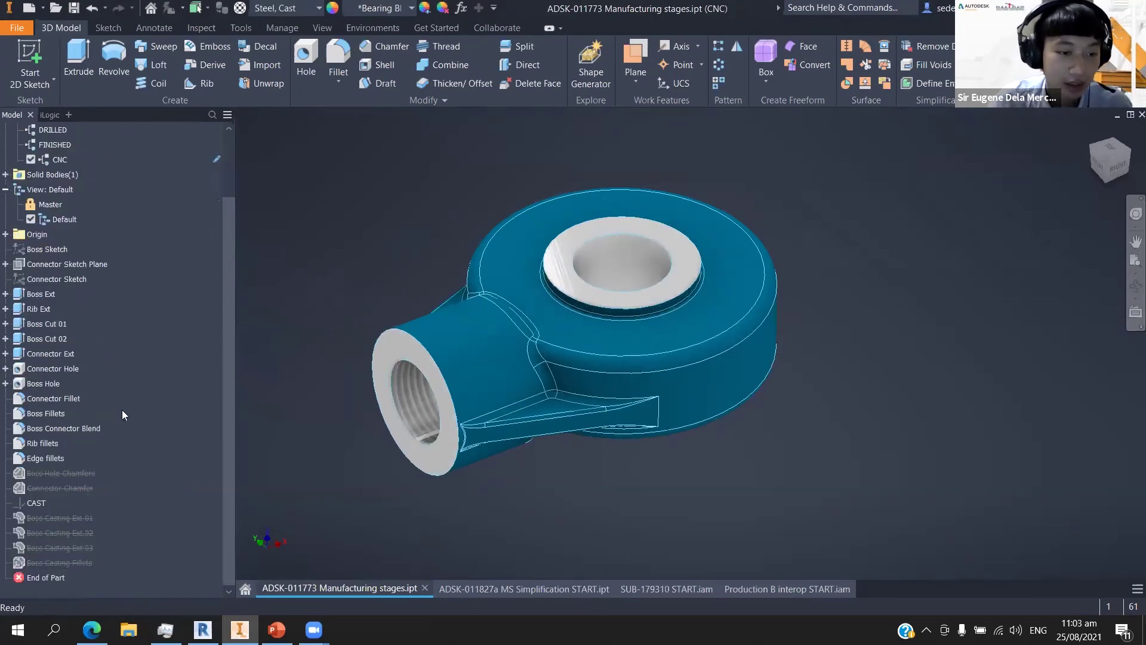
shift+middle_drag(512, 343, 493, 327)
key(F6)
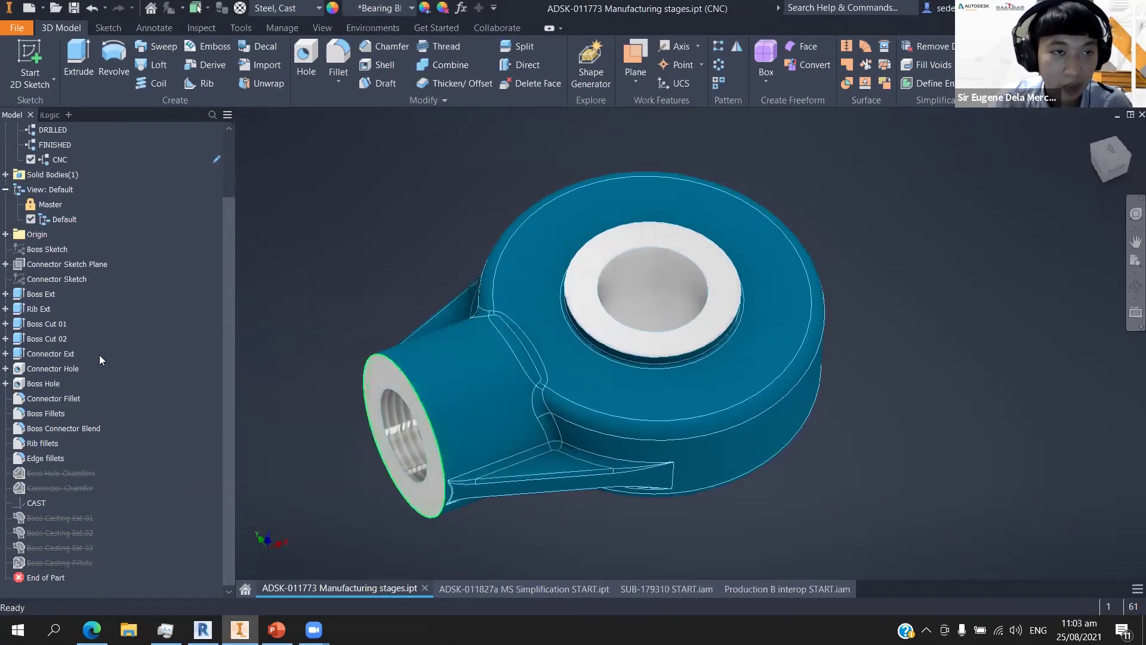
scroll(99, 354, up, 2)
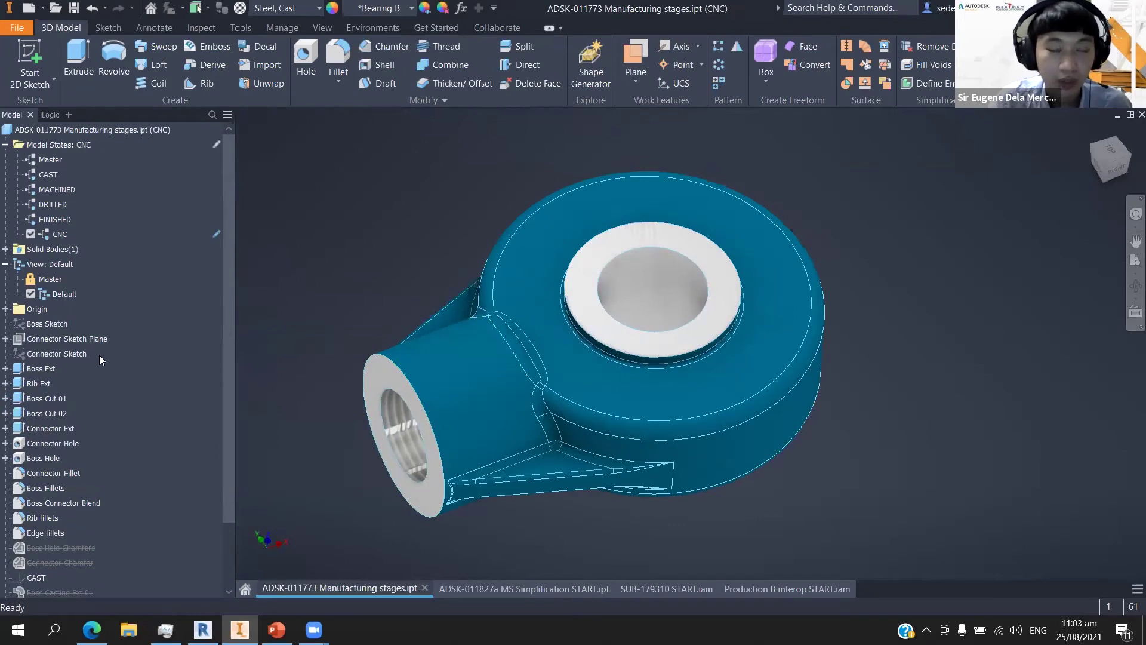
shift+middle_drag(623, 256, 637, 397)
Close the Manufacturing stages part and activate the Master model state in ADSK-011827a MS Simplification START.ipt.
click(424, 588)
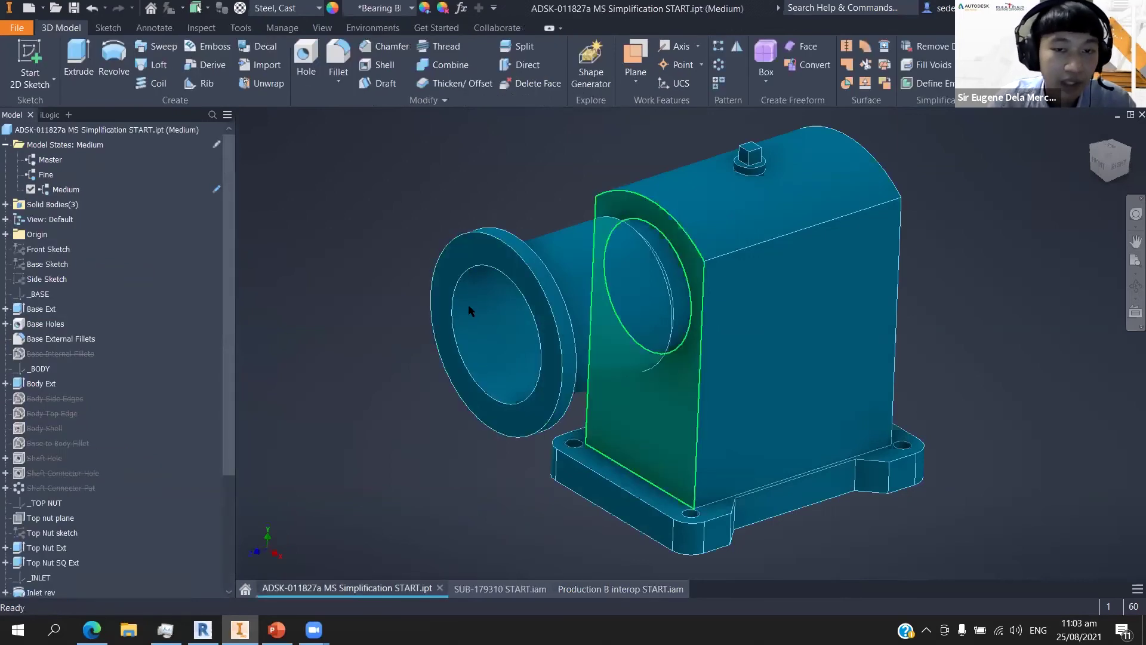
middle_drag(633, 310, 468, 310)
scroll(467, 309, down, 3)
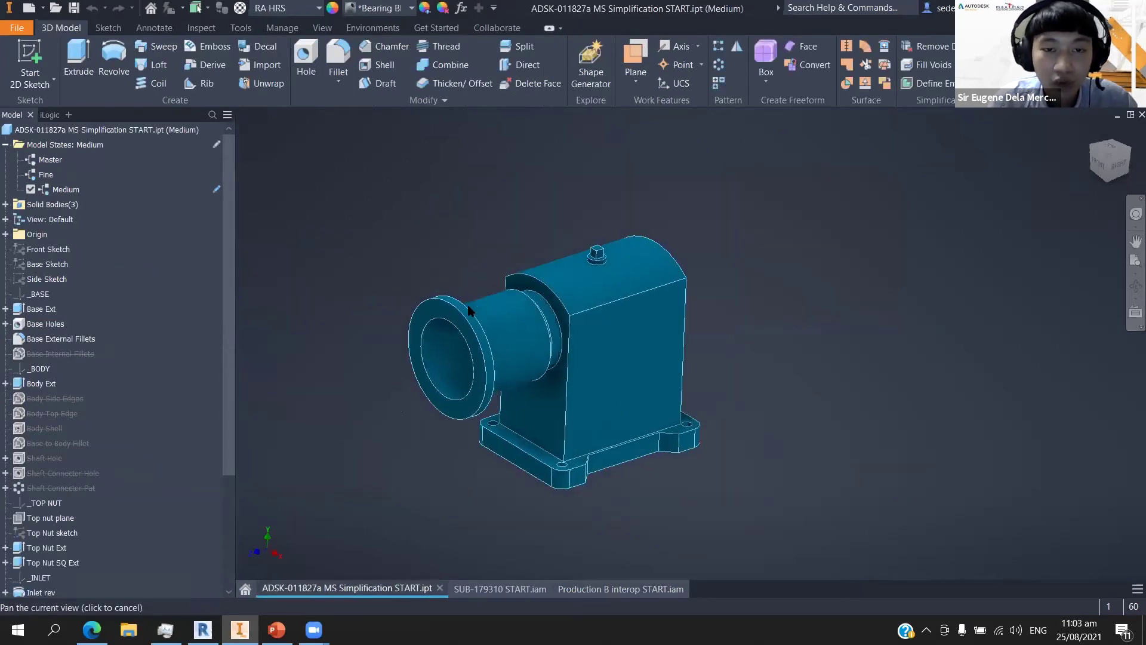
double_click(53, 162)
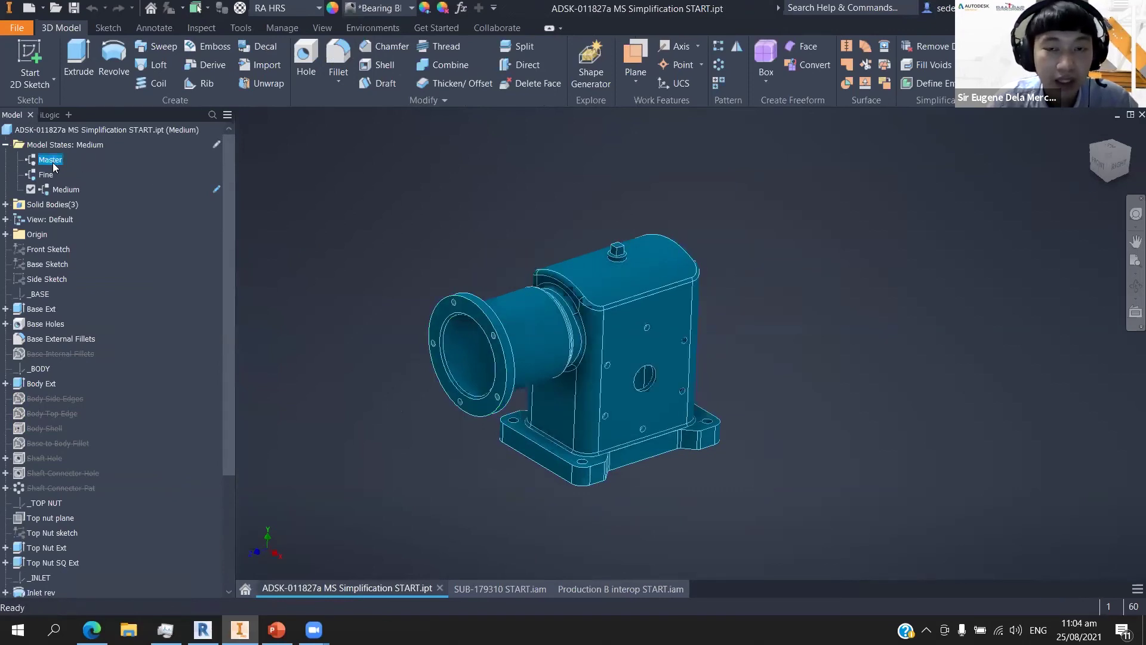
middle_drag(632, 322, 657, 323)
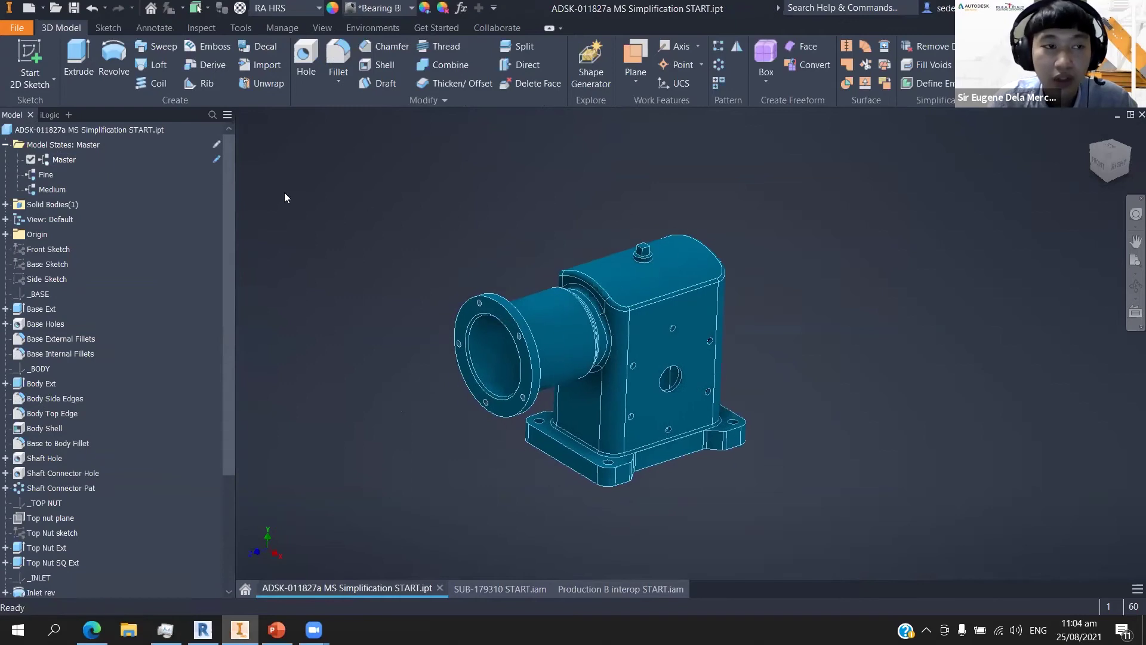
Activate the Fine model state, examine the small holes in the body's side face, and activate the Medium state.
double_click(46, 174)
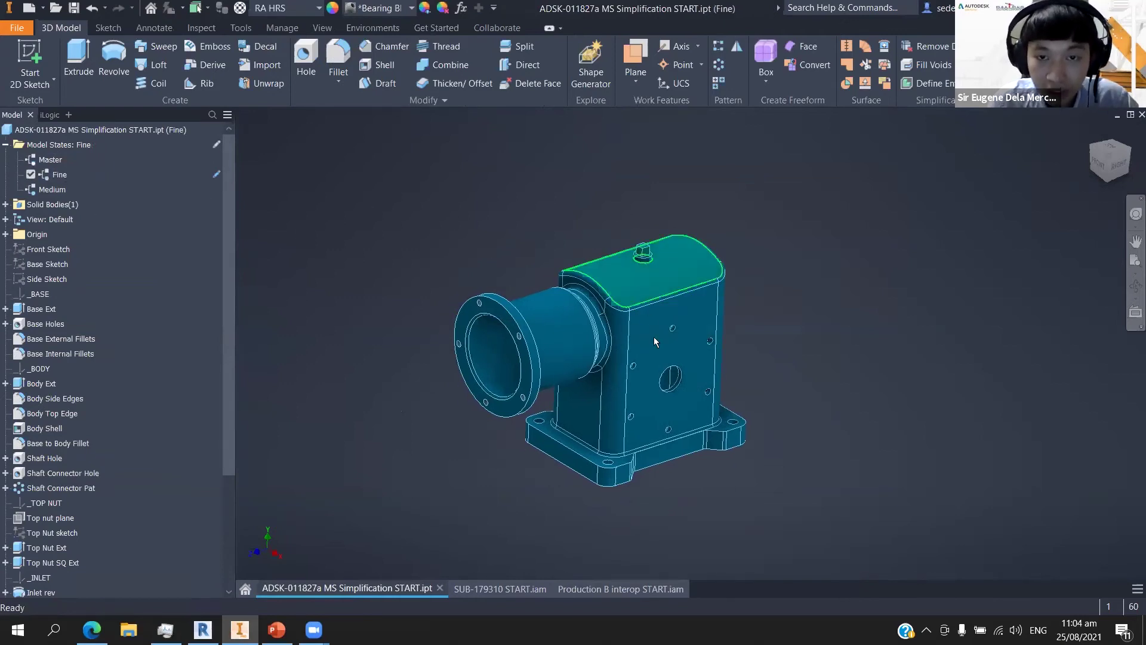
scroll(653, 343, down, 3)
scroll(693, 314, down, 4)
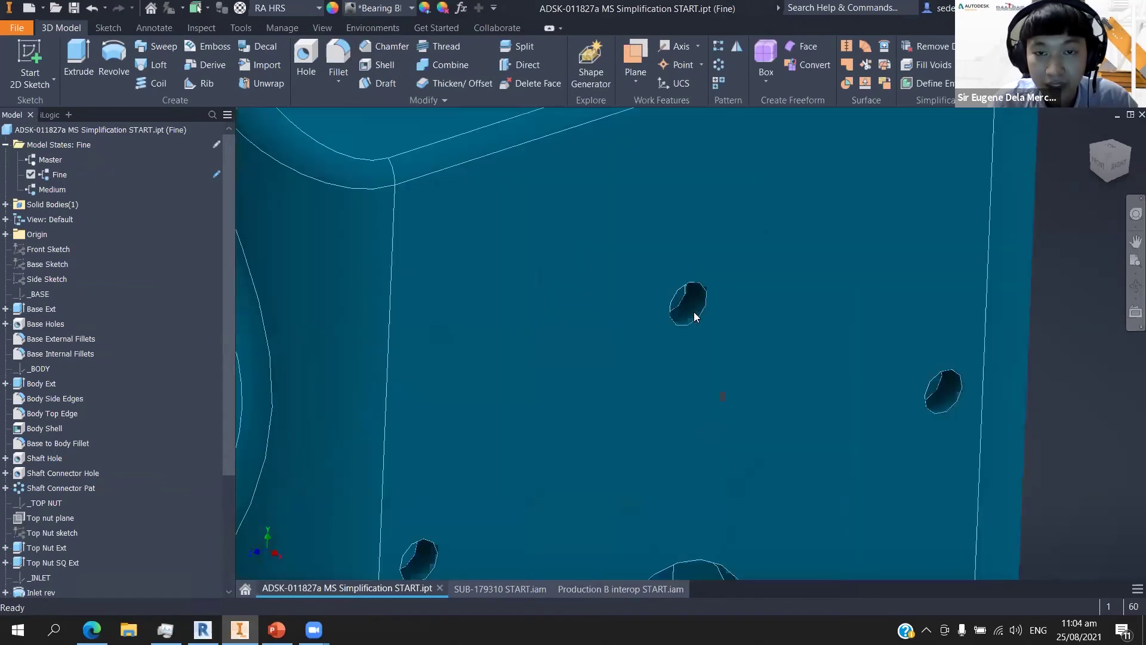
scroll(693, 314, up, 6)
double_click(52, 190)
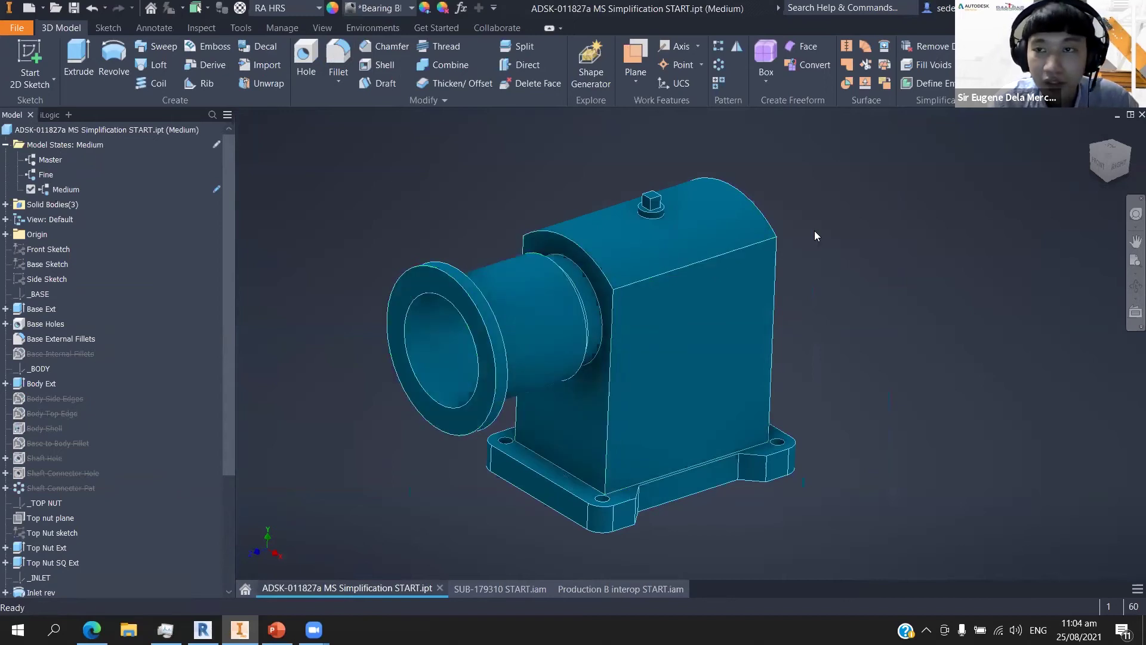
Copy the Medium model state, activate the copy and rename it Coarse.
right_click(74, 195)
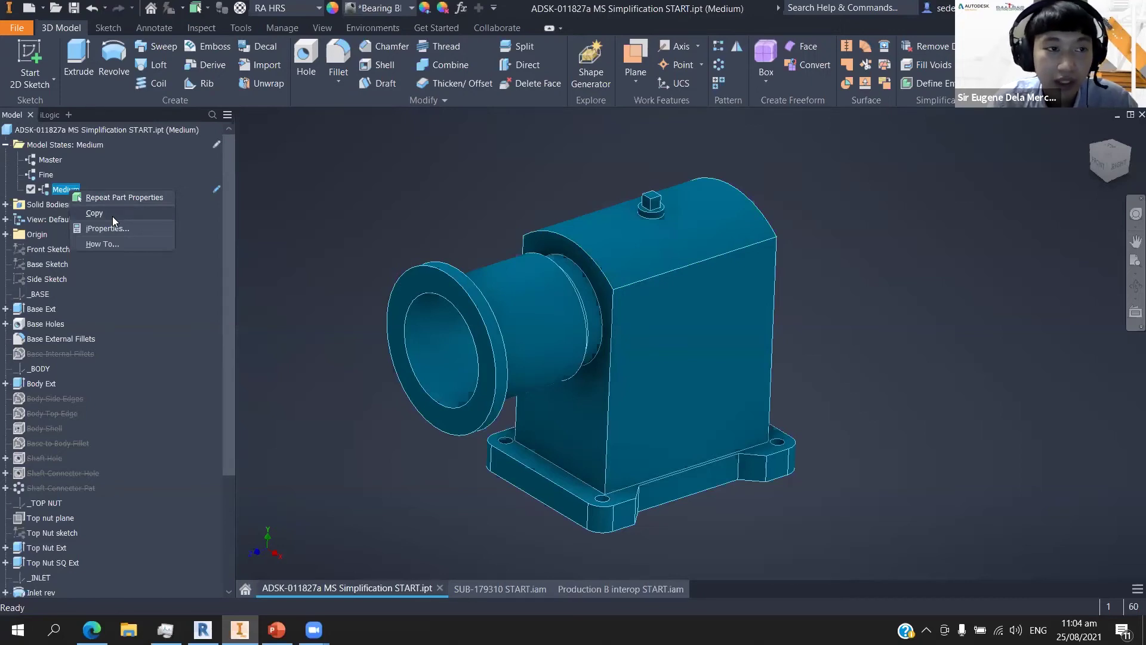
click(112, 215)
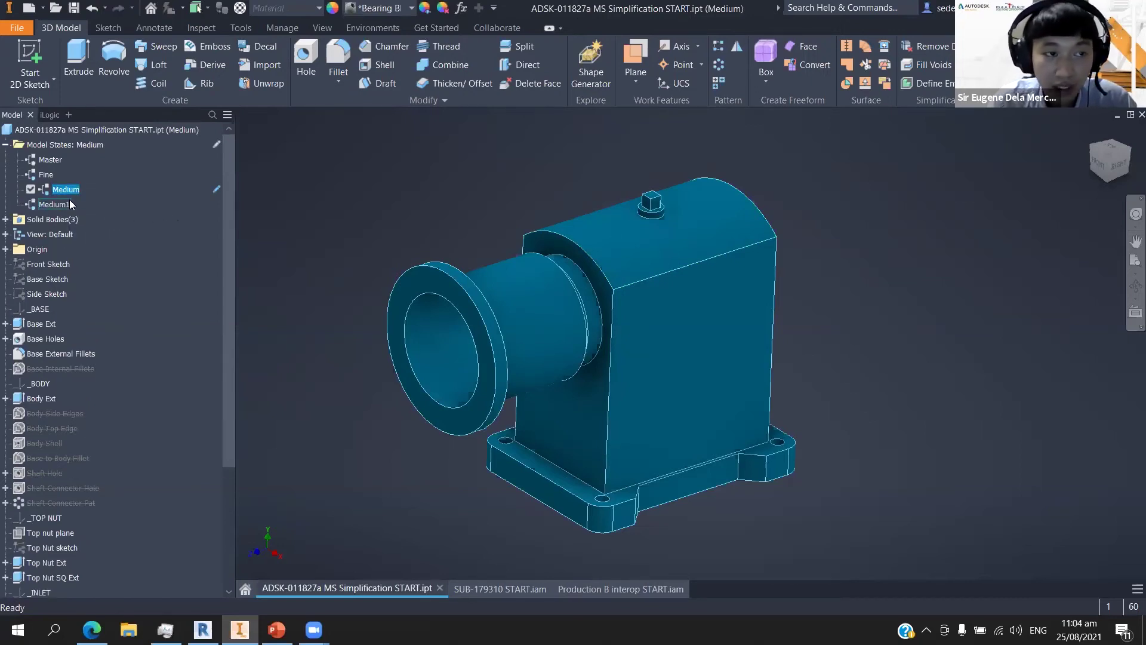
double_click(59, 204)
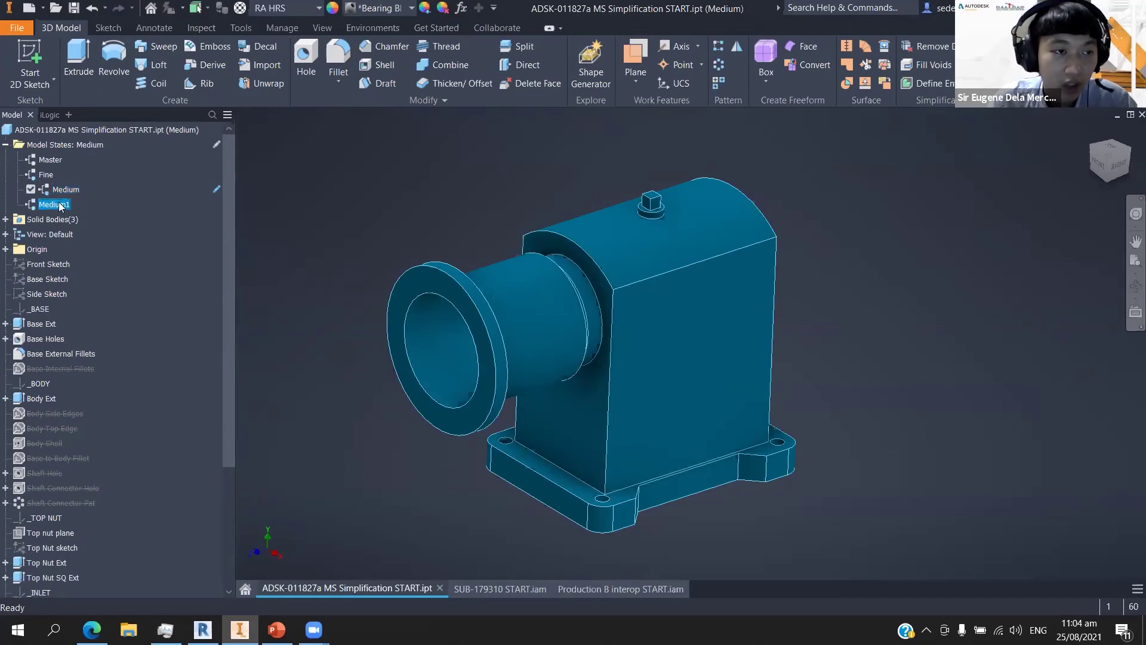
click(66, 206)
text(Coars)
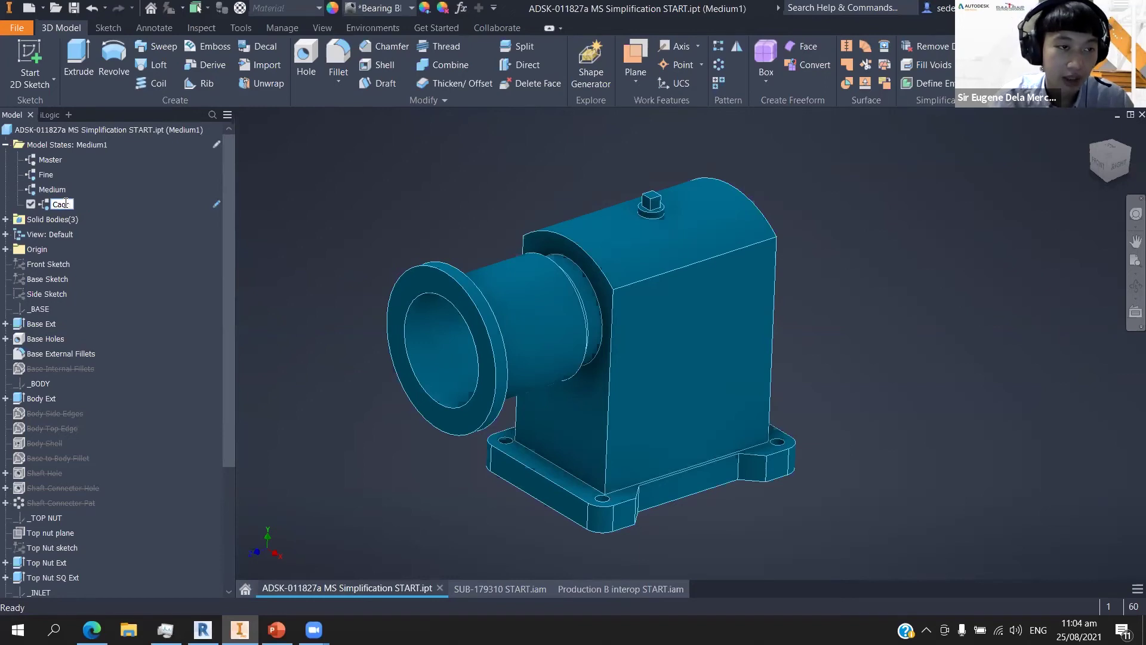
text(e)
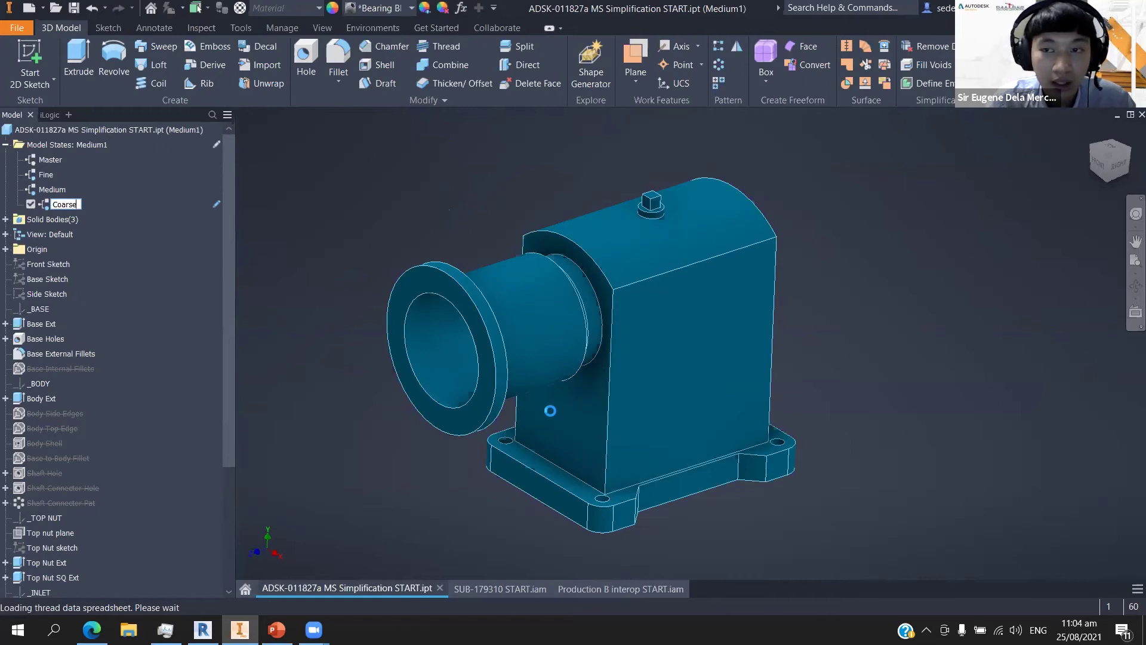
middle_drag(389, 256, 352, 253)
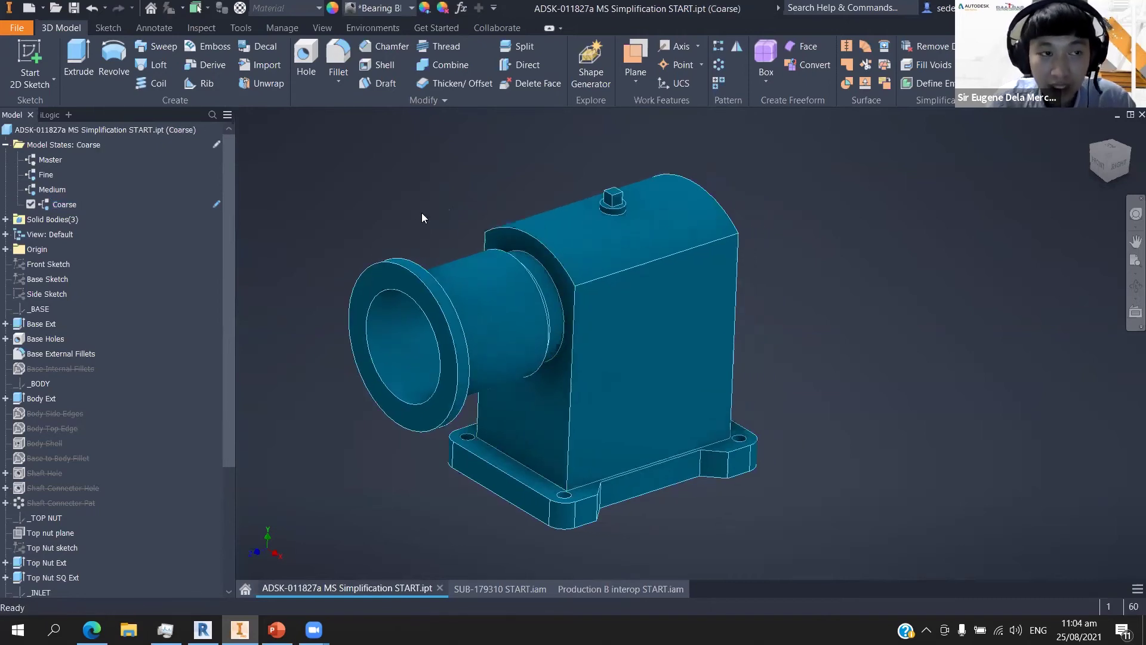
Start a box with Define Envelopes around the underside face of the pump's base.
click(930, 84)
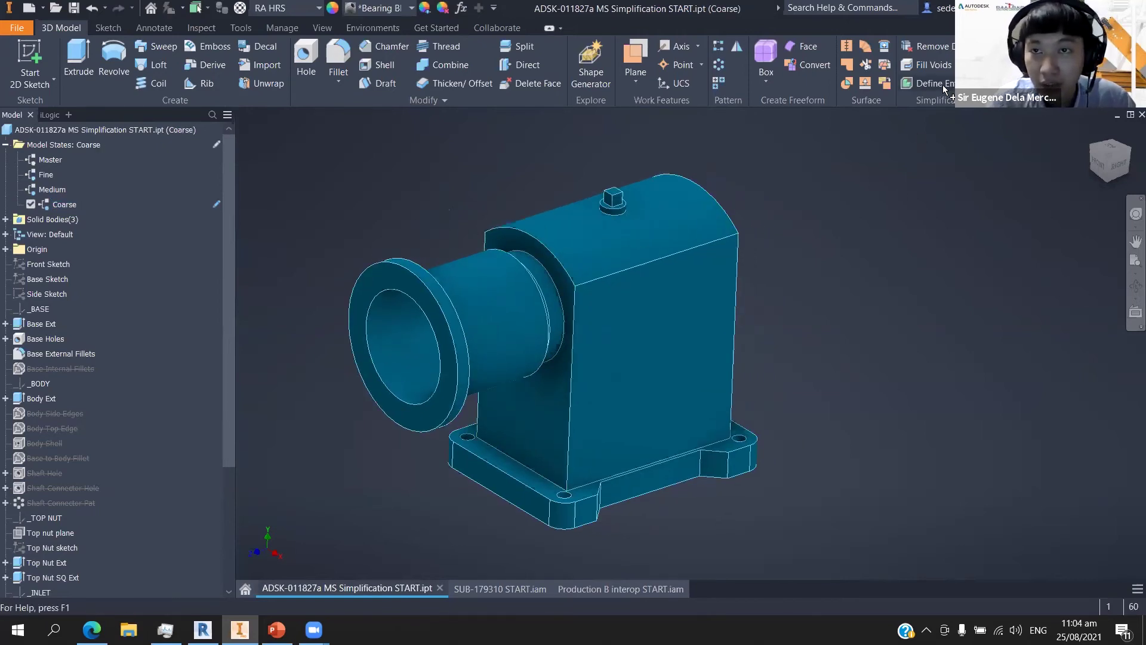
middle_drag(716, 269, 634, 265)
click(603, 422)
shift+middle_drag(603, 422, 574, 224)
Resize the box envelope upward by aligning its upper side with the top nut's upper face.
click(567, 198)
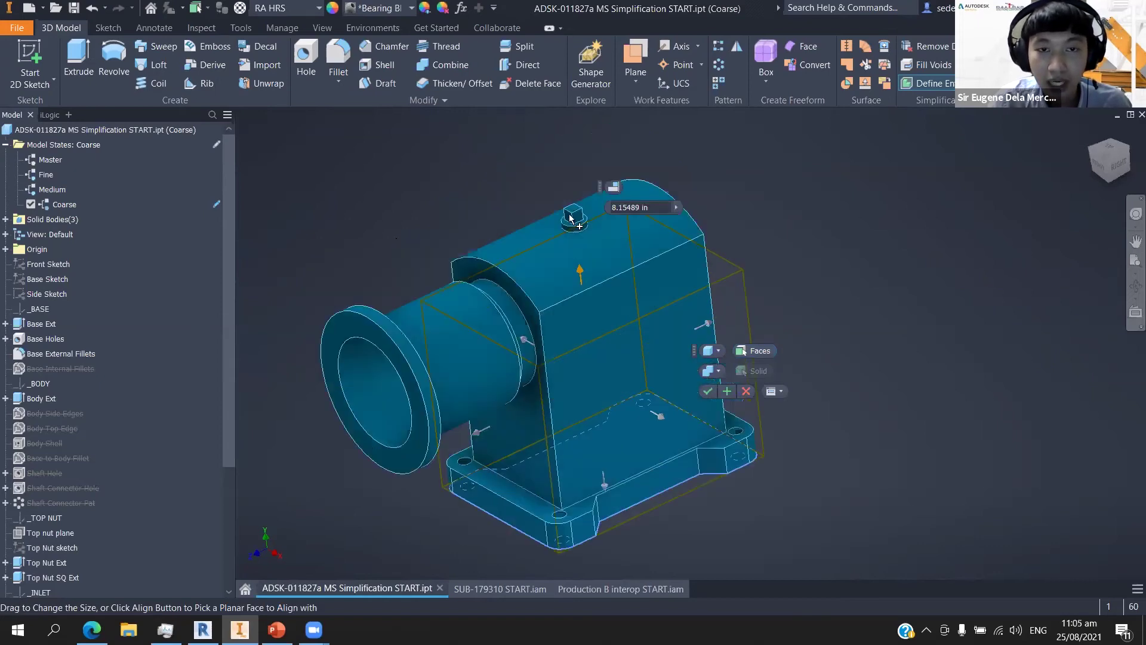
scroll(609, 206, up, 3)
click(613, 187)
click(568, 222)
middle_drag(623, 228, 733, 215)
scroll(753, 288, down, 3)
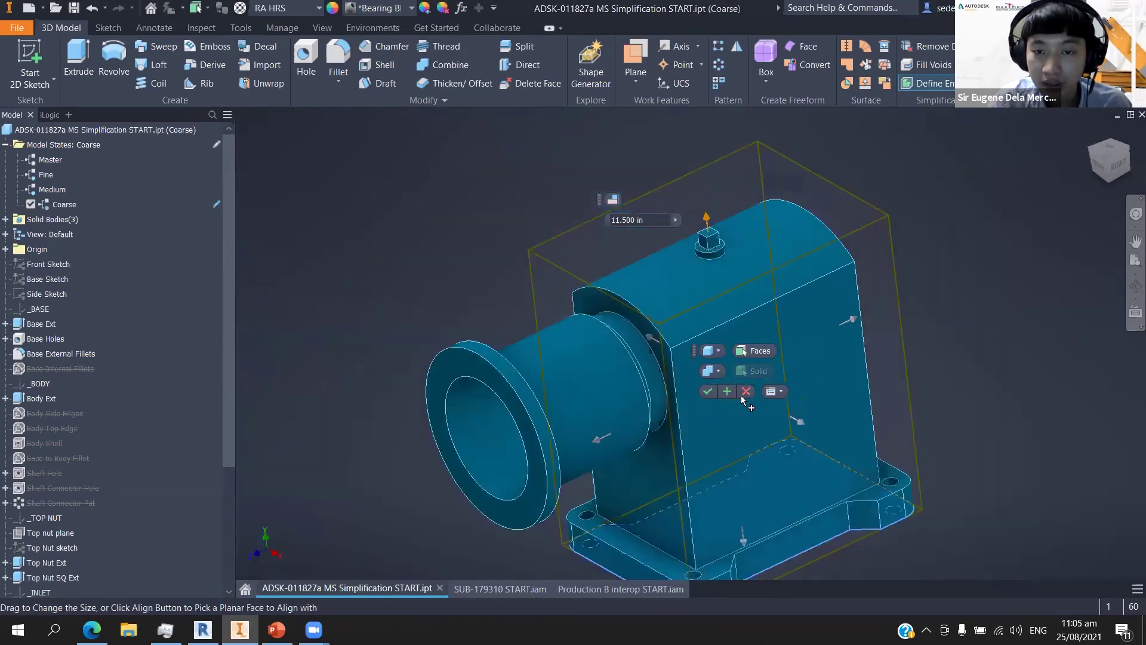
click(755, 351)
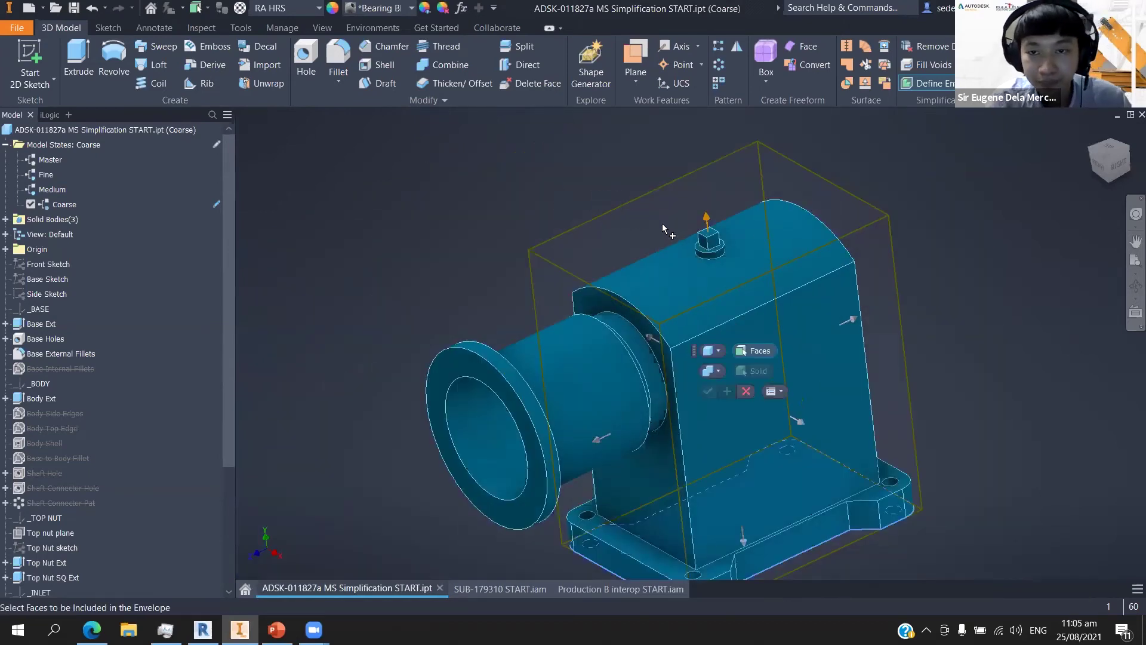
middle_drag(816, 429, 723, 351)
Add a cylindrical envelope around the inlet flange's outer face, extend it to align with the box's adjacent face, and finish the envelopes.
click(717, 351)
click(728, 383)
click(364, 290)
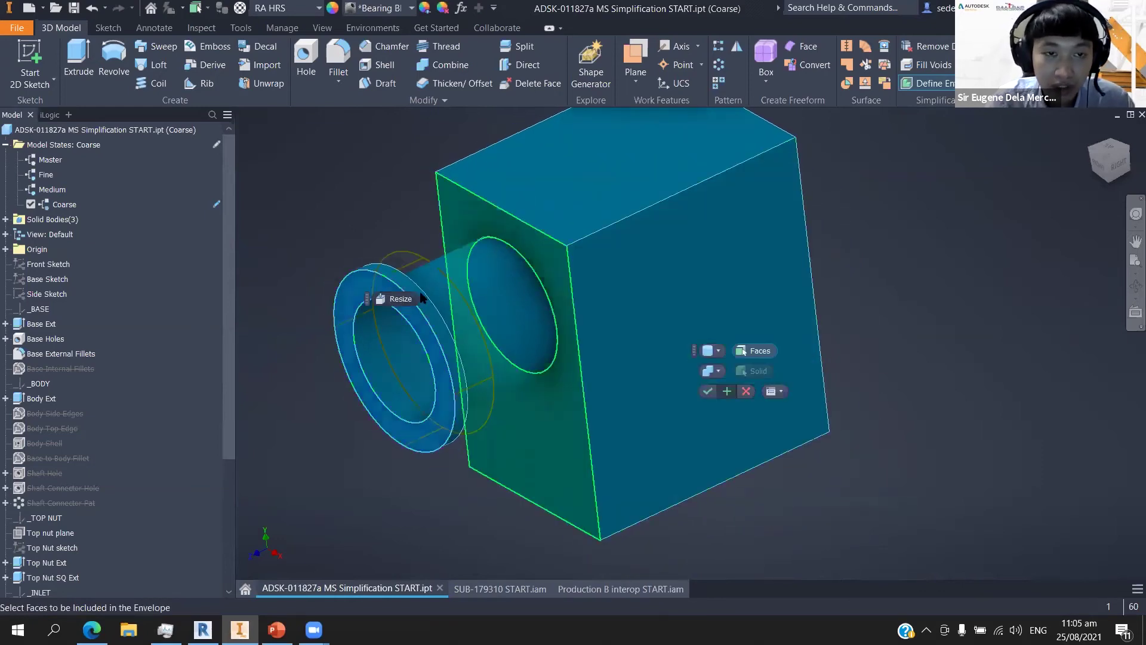
click(400, 298)
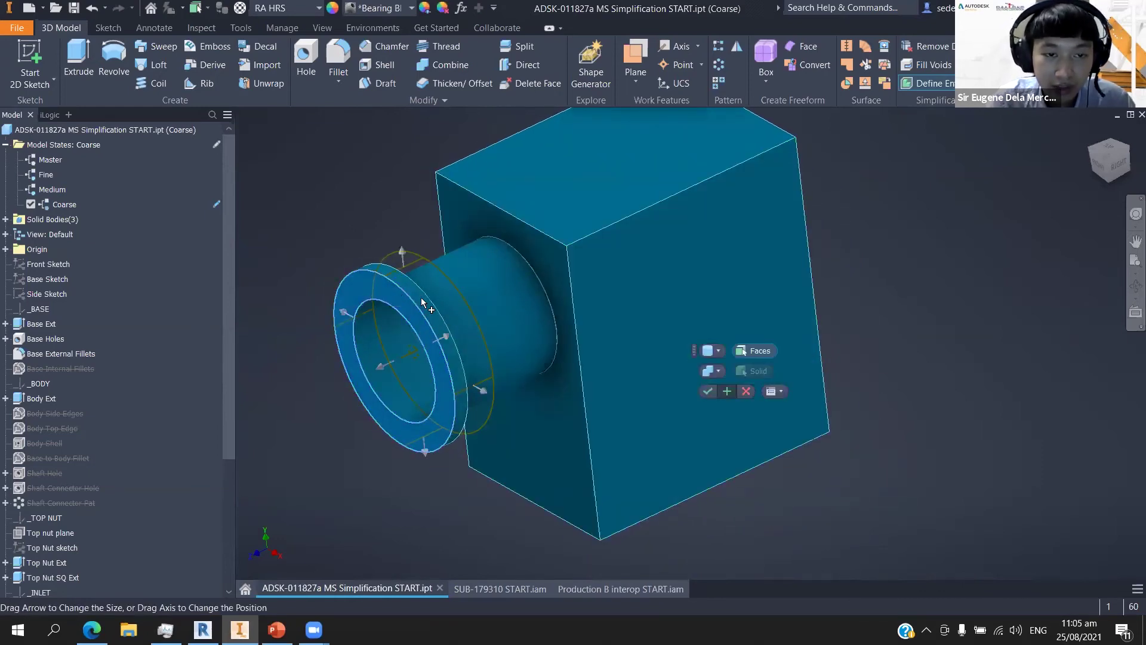
drag(442, 341, 471, 329)
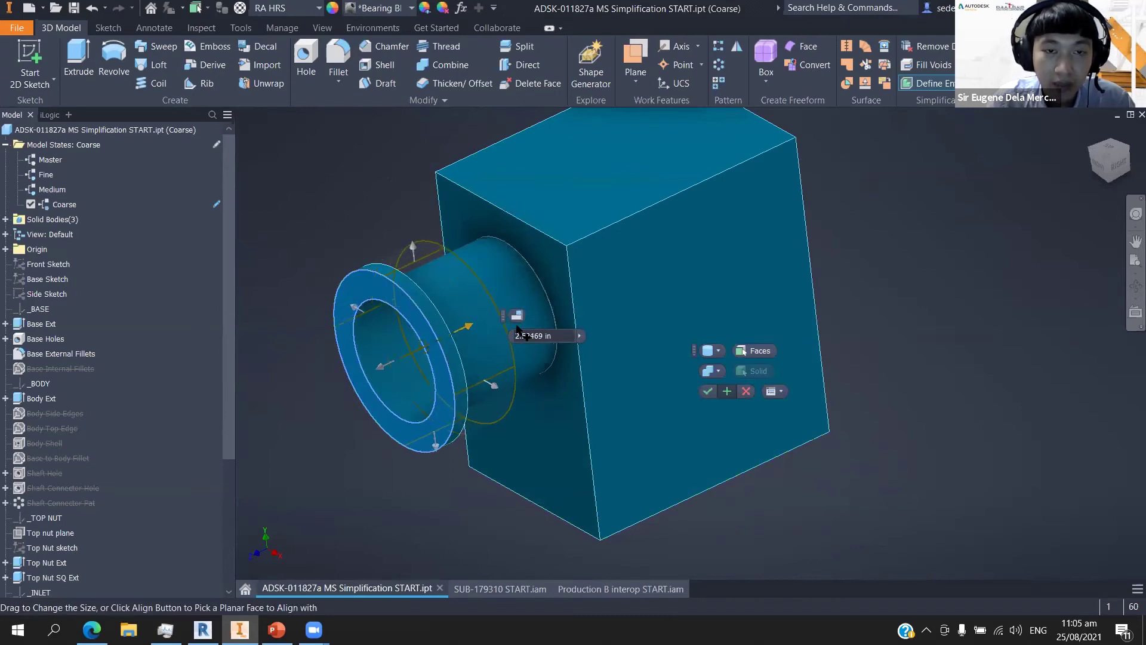
click(517, 317)
click(533, 248)
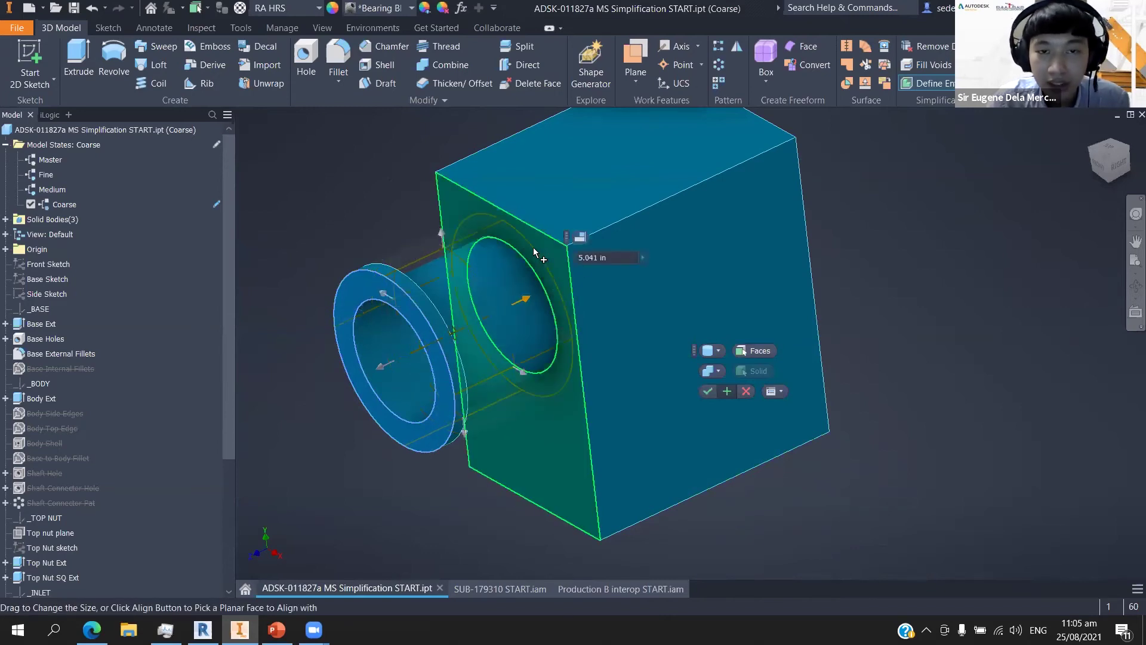
click(711, 392)
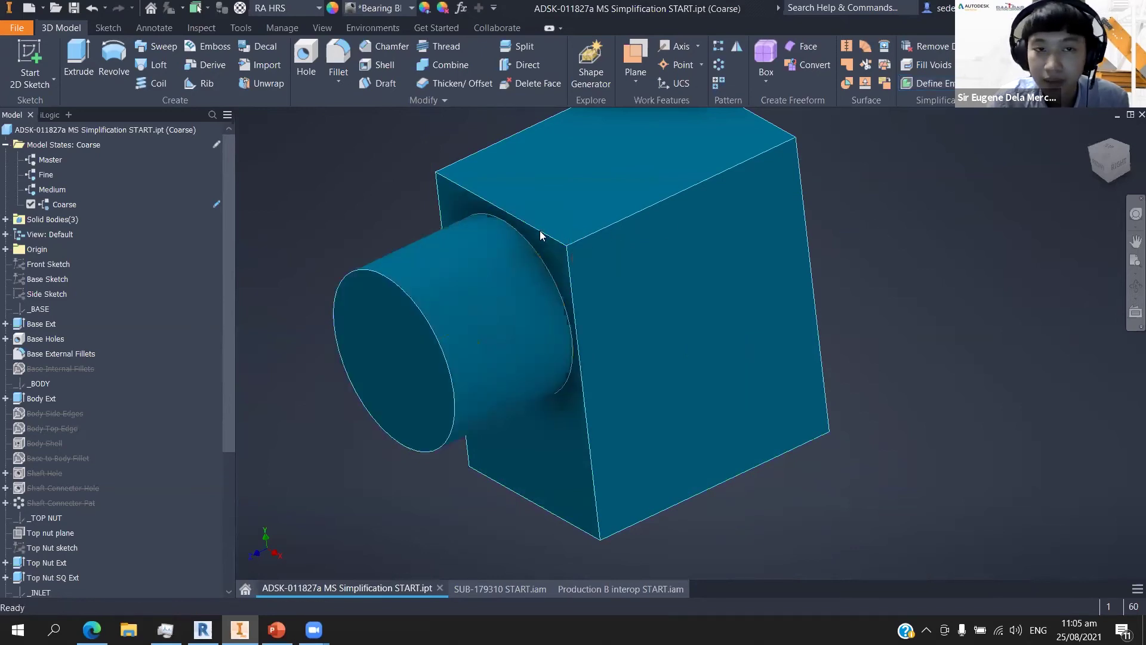
Return to the home view and activate the Fine and Medium model states in turn for comparison.
click(1090, 131)
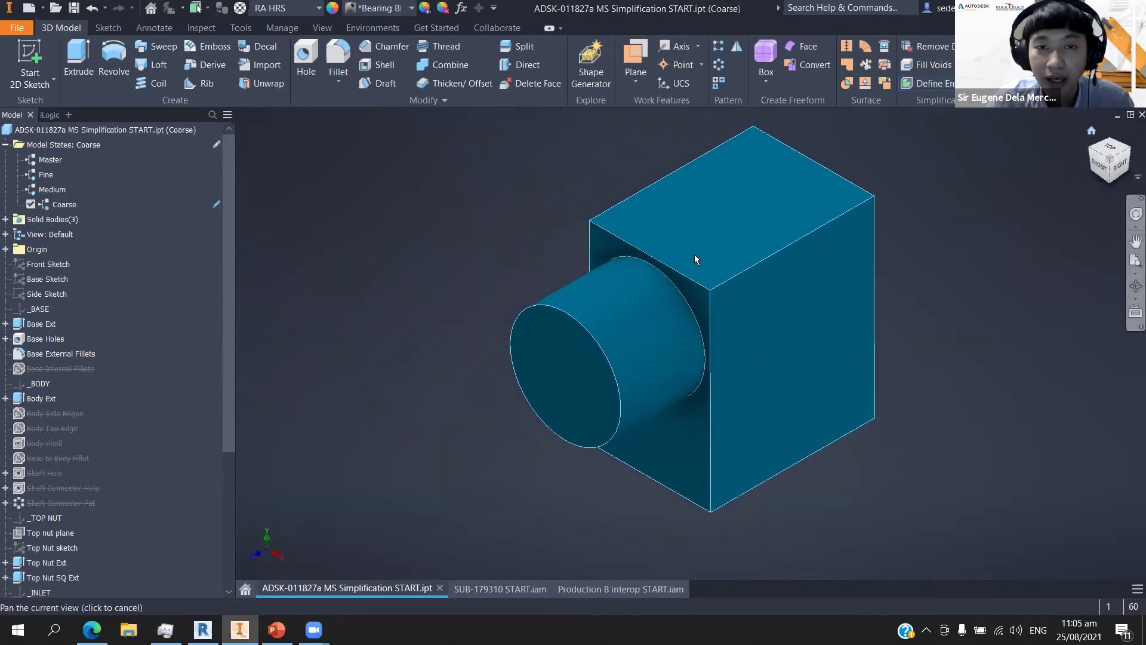
double_click(46, 174)
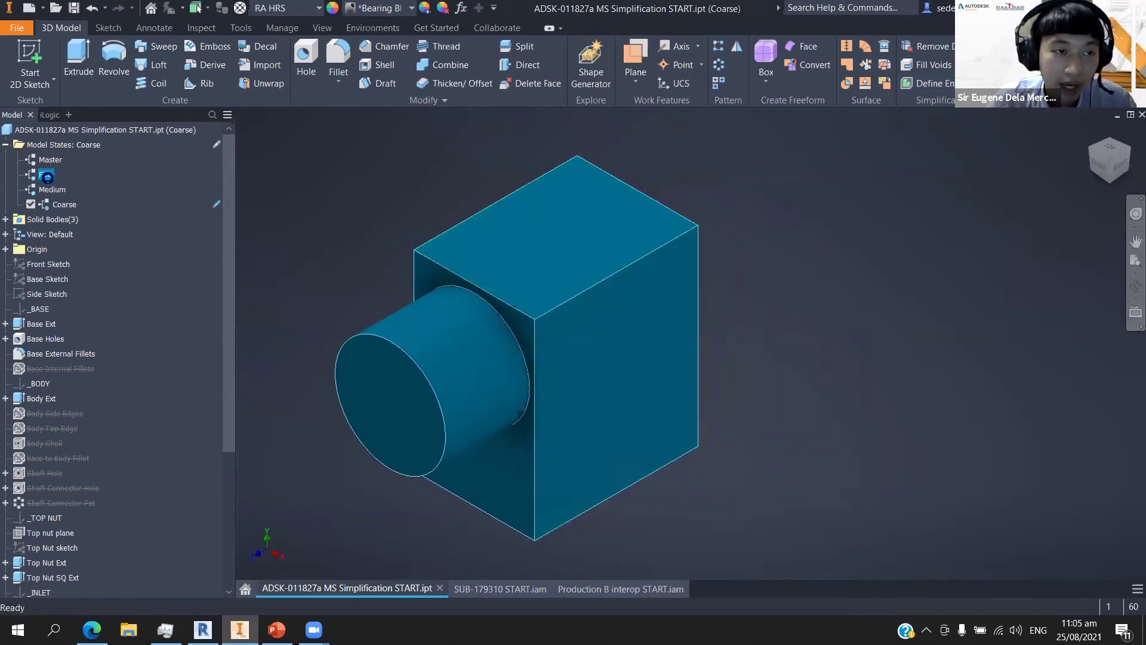
click(63, 190)
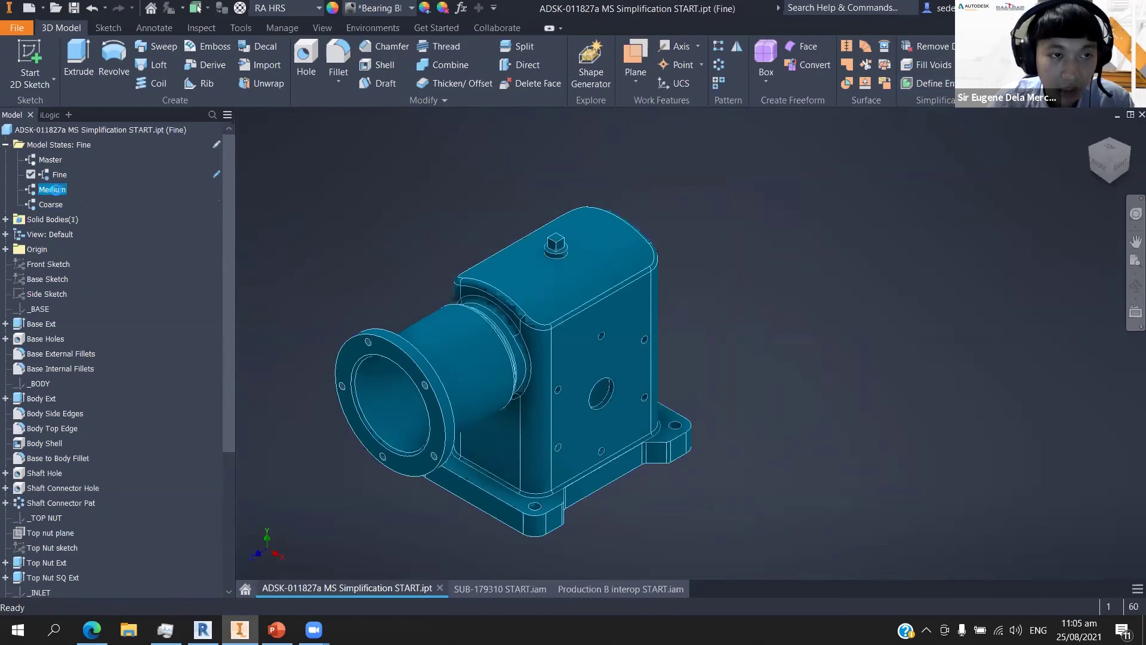
Activate the Medium and Coarse model states in turn and compare the simplified pump geometry.
double_click(213, 190)
click(51, 204)
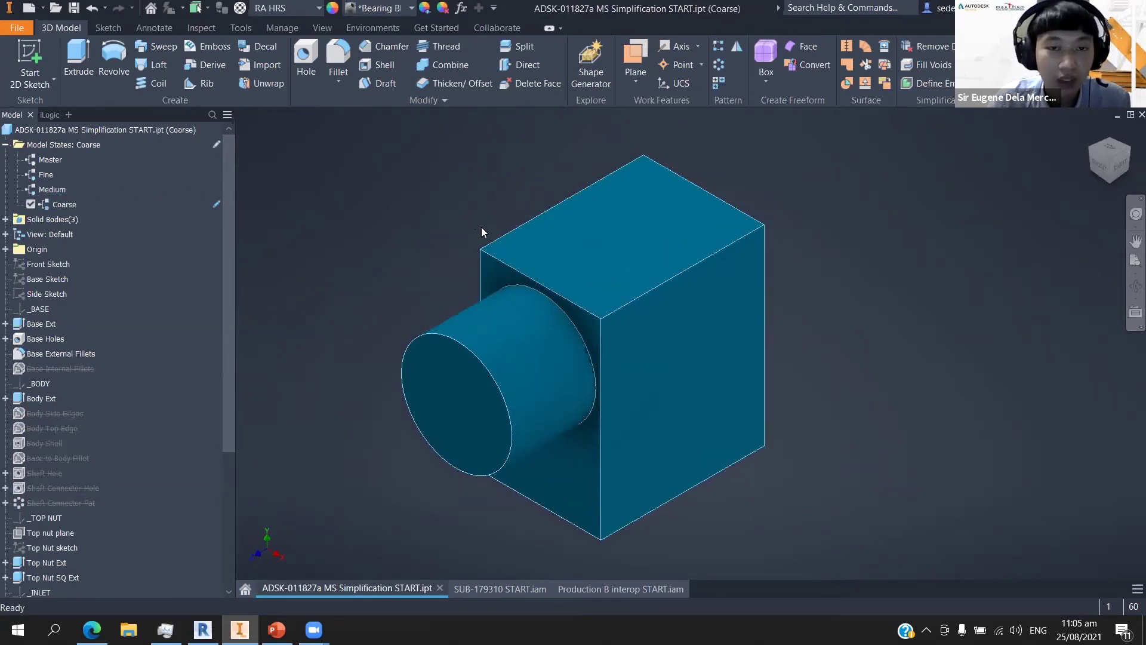
scroll(481, 227, up, 2)
scroll(544, 301, down, 4)
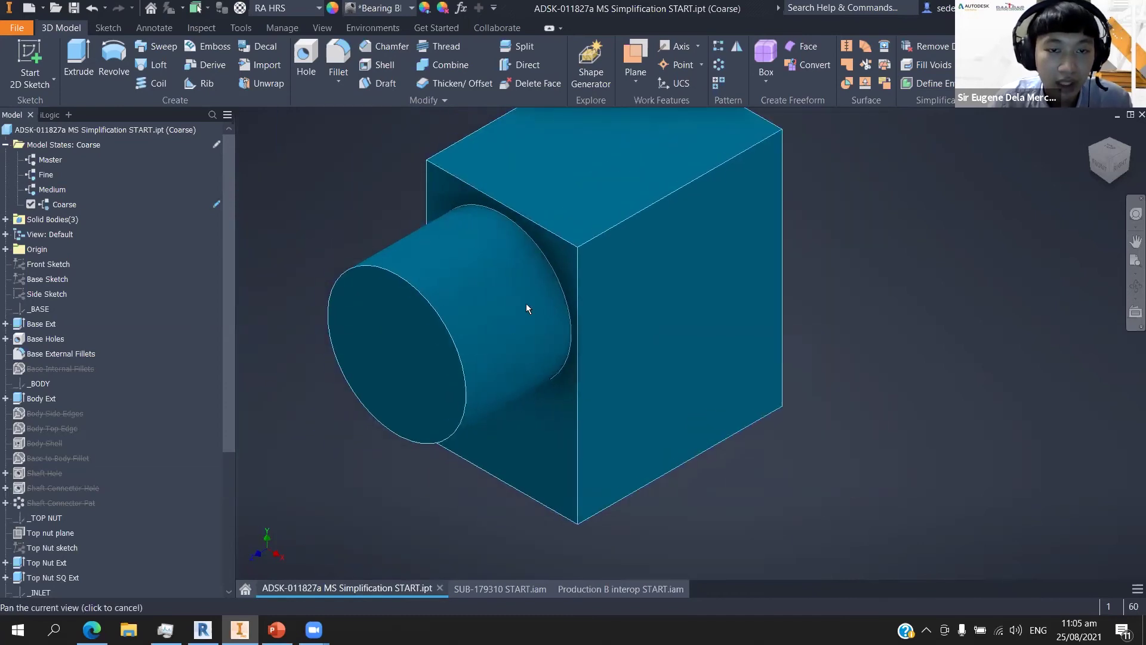
Close the MS Simplification START part without saving and switch to the SUB-179310 START assembly.
click(440, 587)
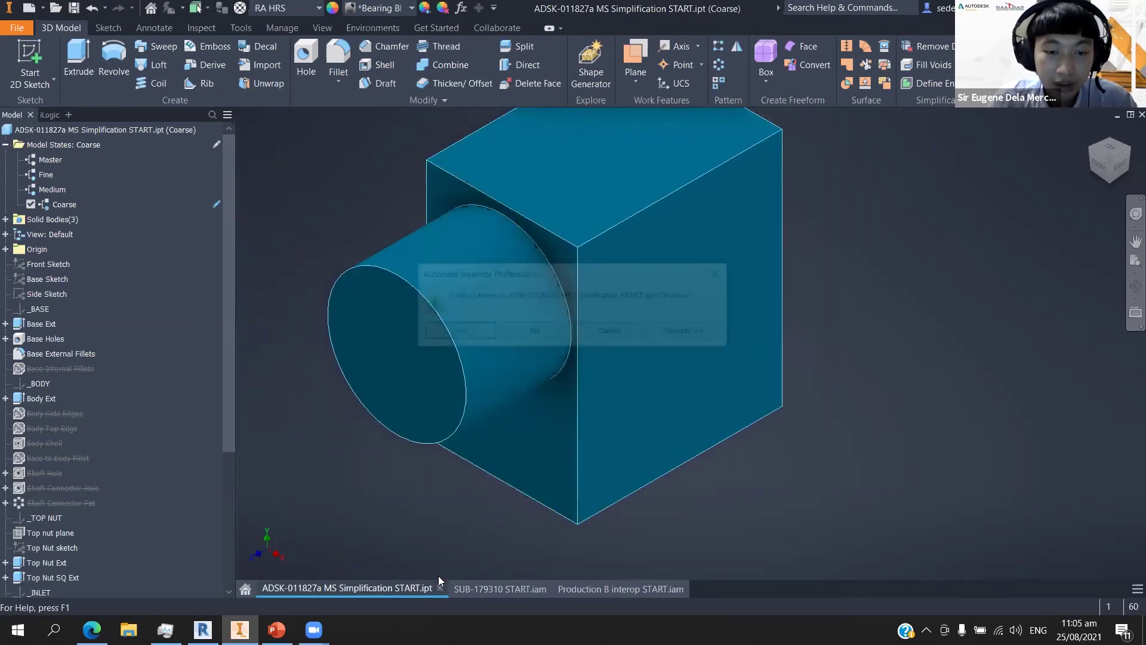
click(540, 334)
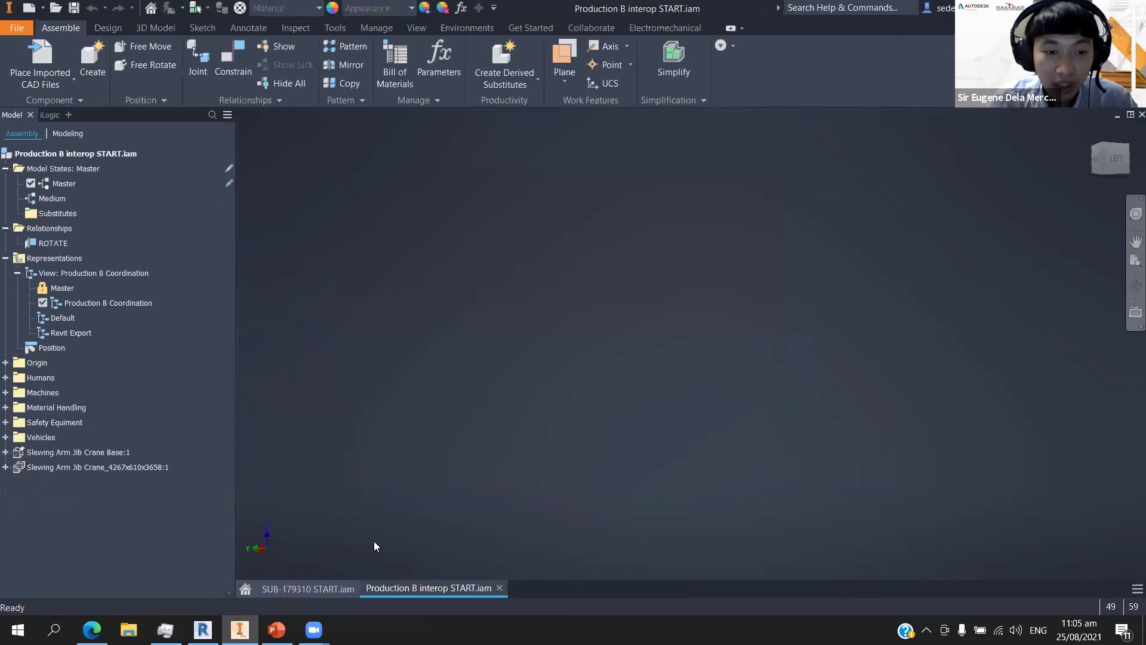
click(311, 589)
Inspect the assembly in its 0 Unit state and activate the 2 Unit model state.
scroll(555, 370, down, 2)
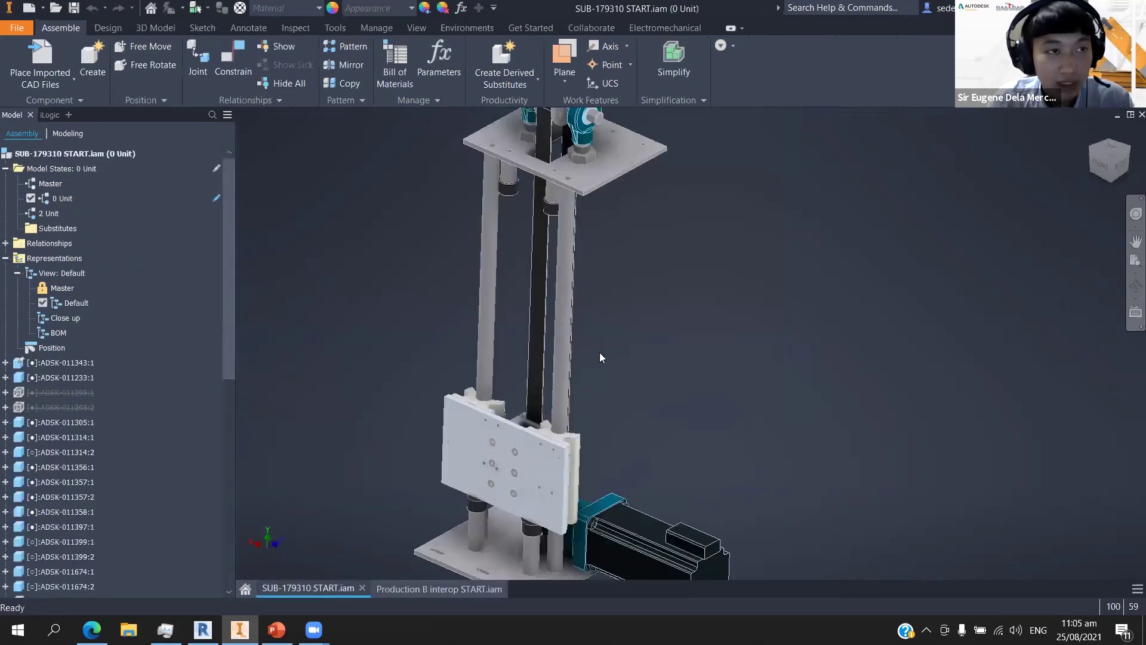
middle_drag(711, 343, 739, 312)
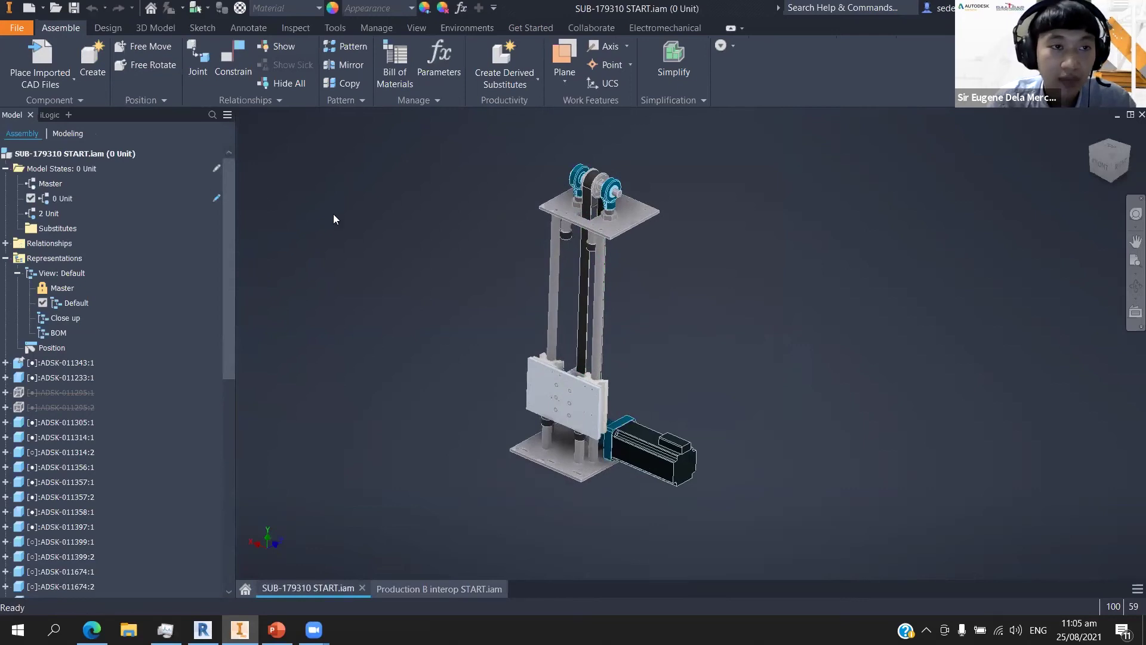
scroll(573, 407, down, 3)
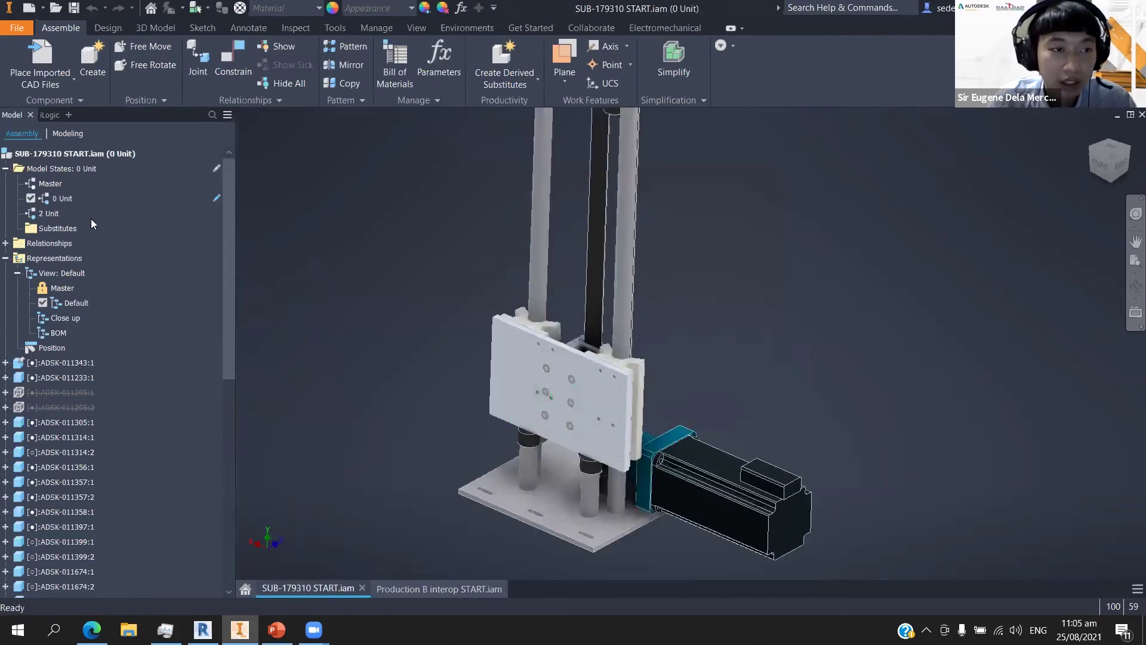
scroll(380, 299, up, 3)
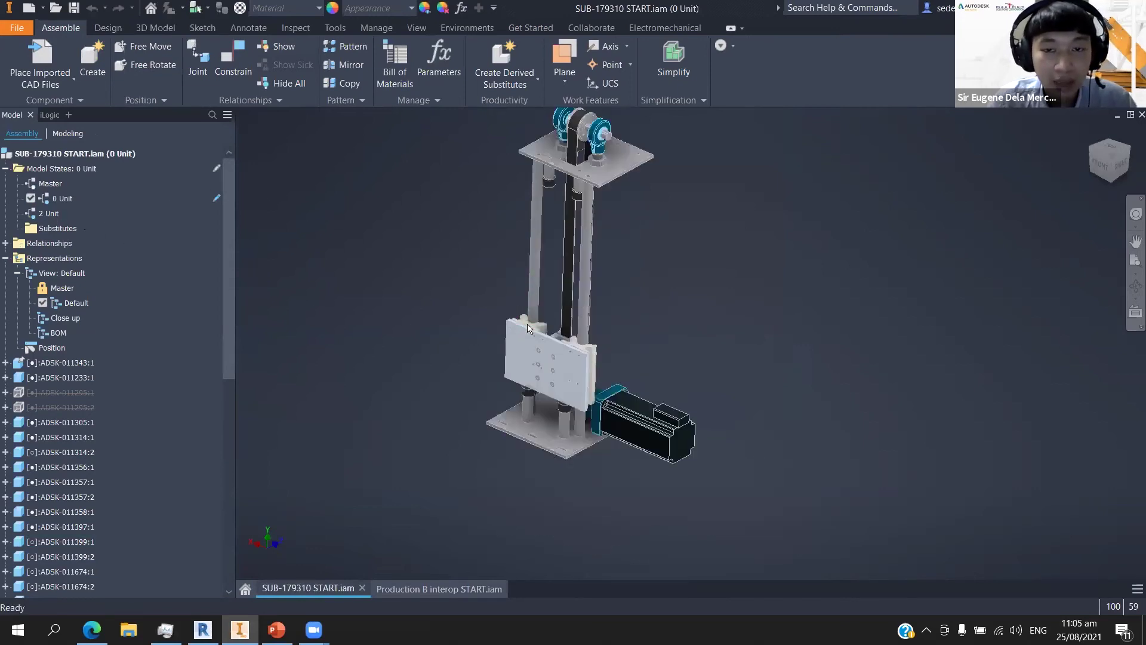
double_click(49, 214)
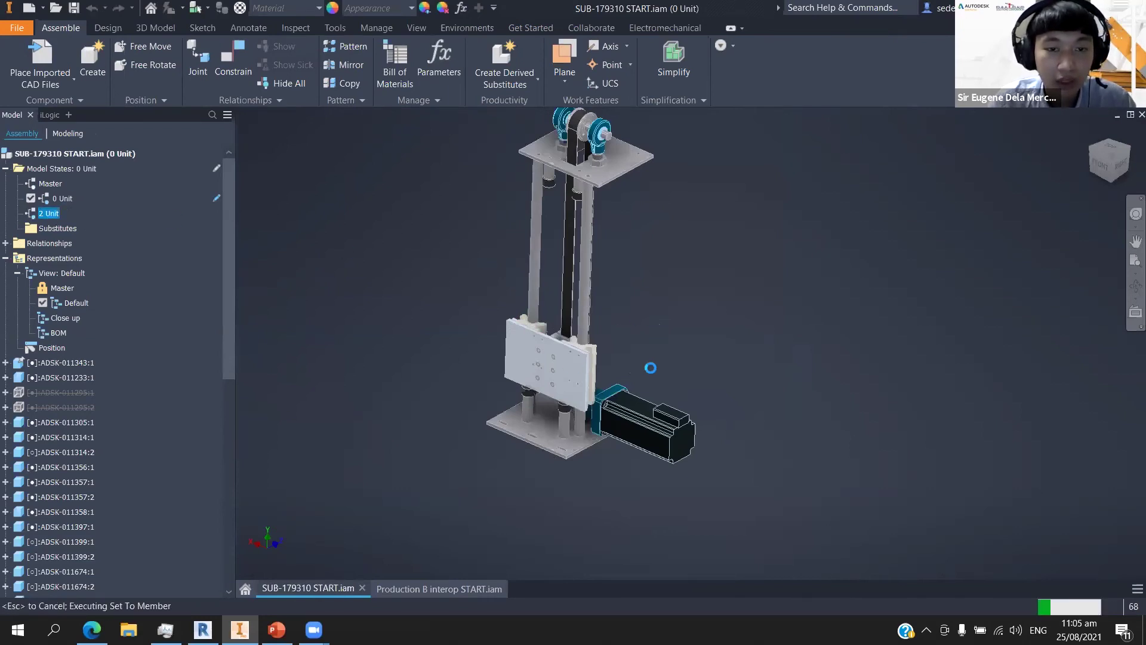
scroll(520, 343, down, 3)
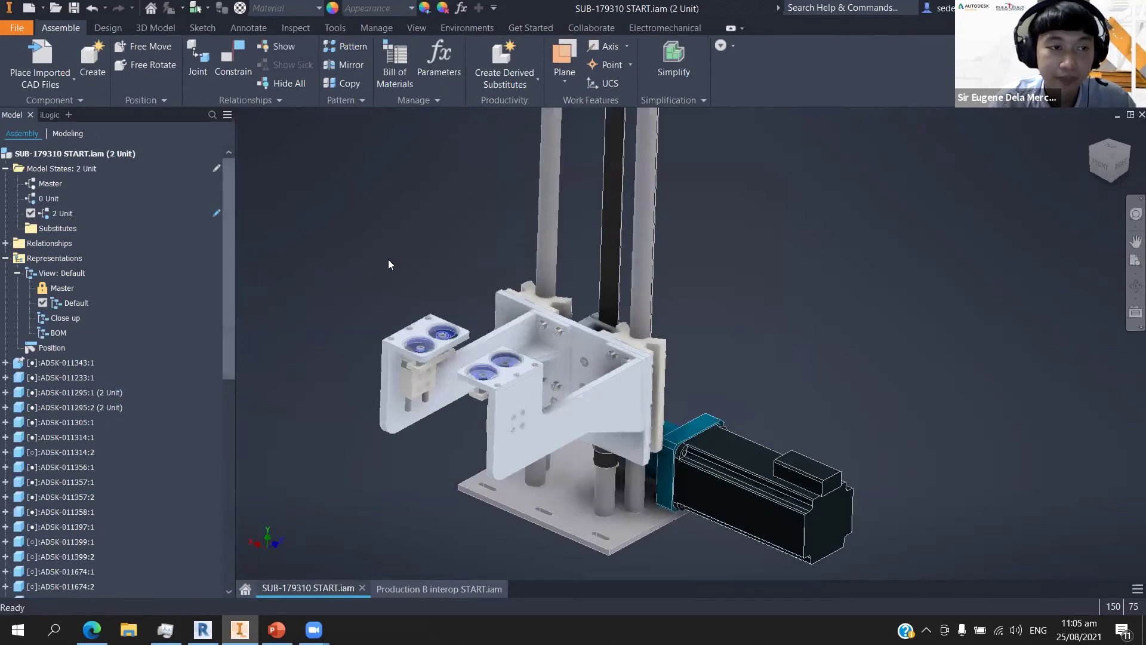
Open the assembly's model states for editing in a spreadsheet.
right_click(71, 167)
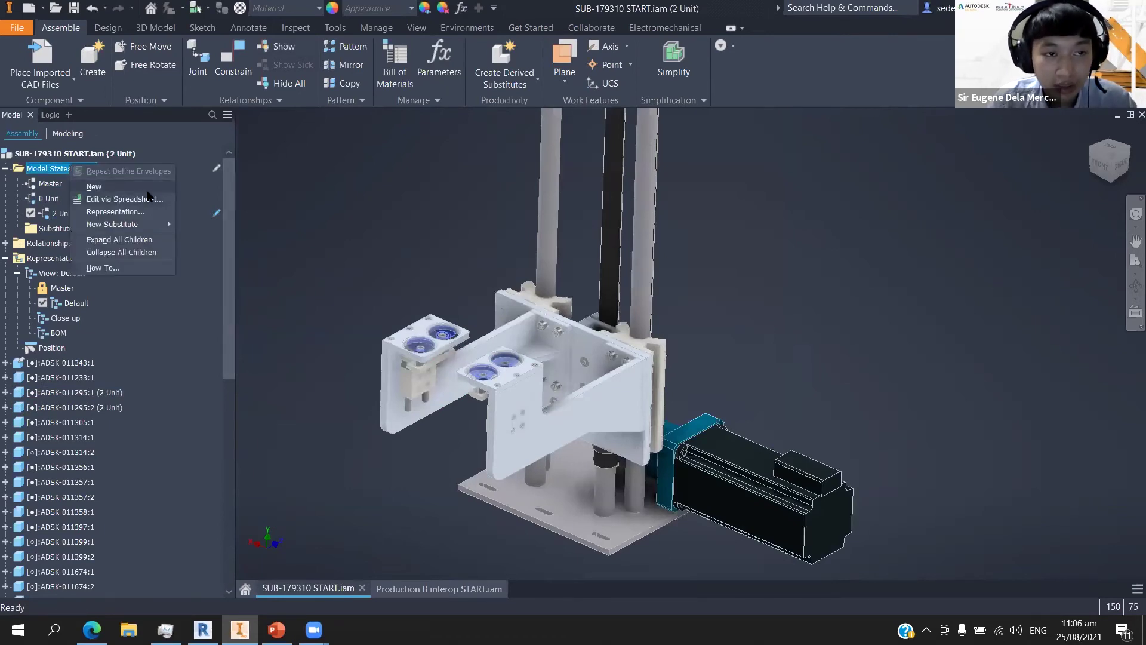
click(87, 169)
right_click(84, 169)
click(139, 203)
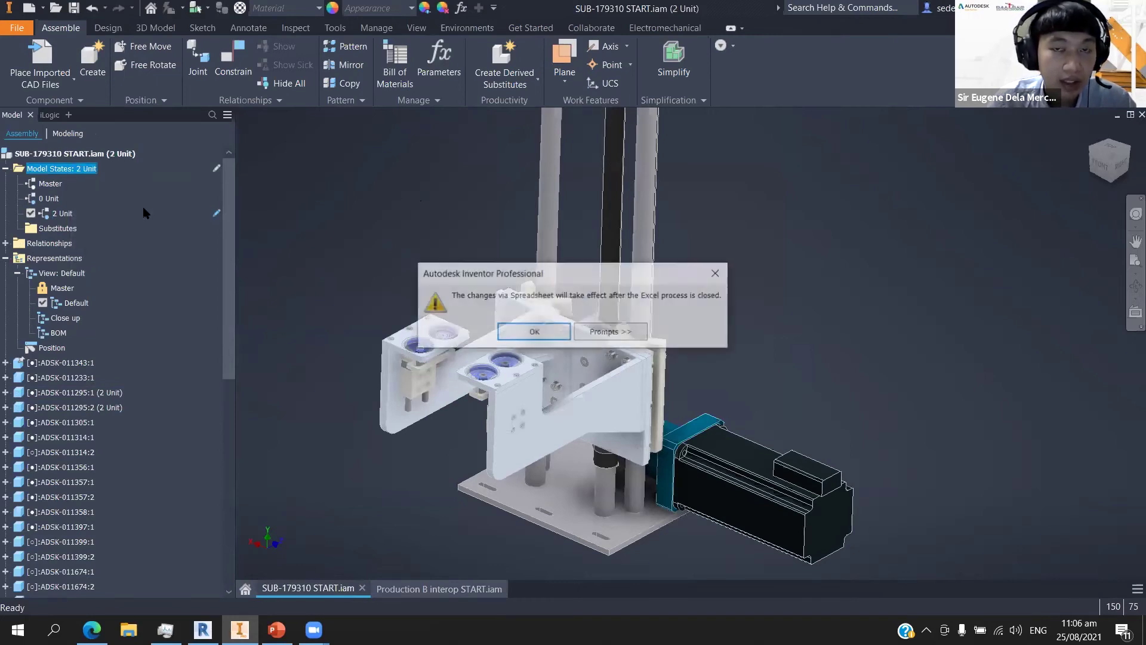
click(555, 333)
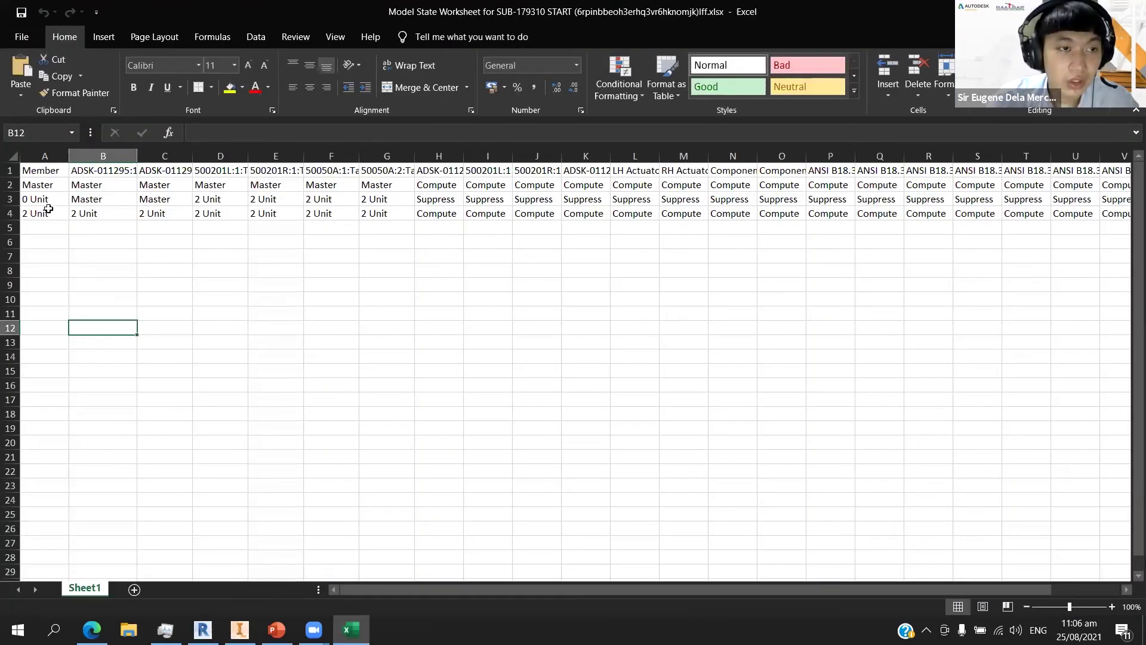
Extend the member series from 2 Unit in A4 to add 3 Unit in A5 and 4 Unit in A6.
click(48, 210)
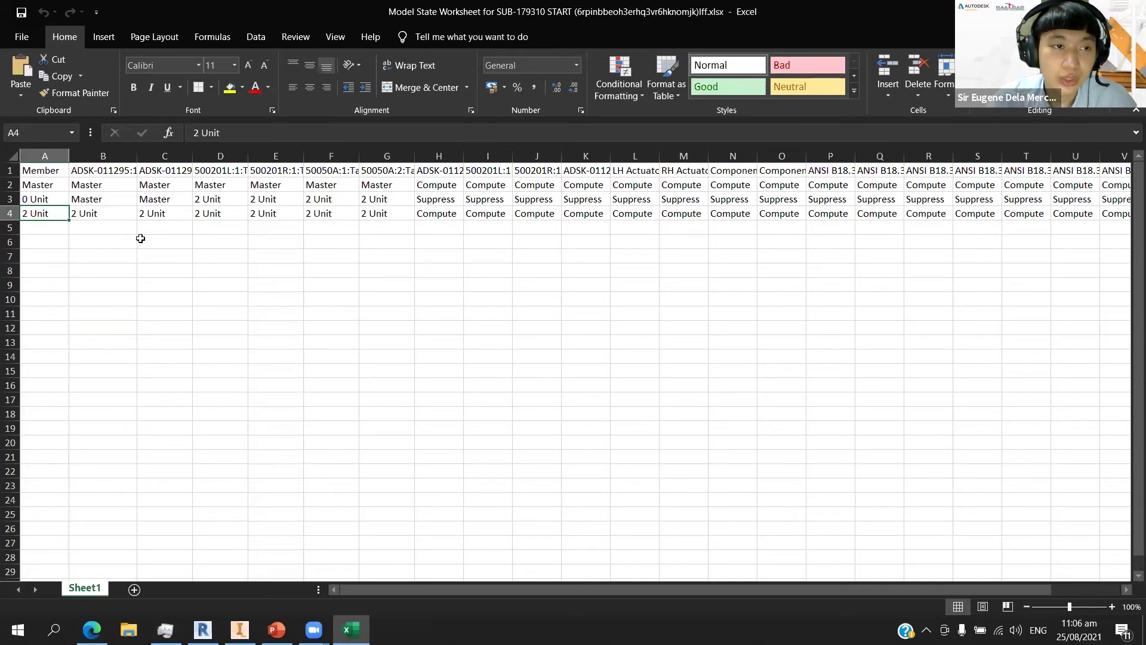
drag(68, 219, 64, 245)
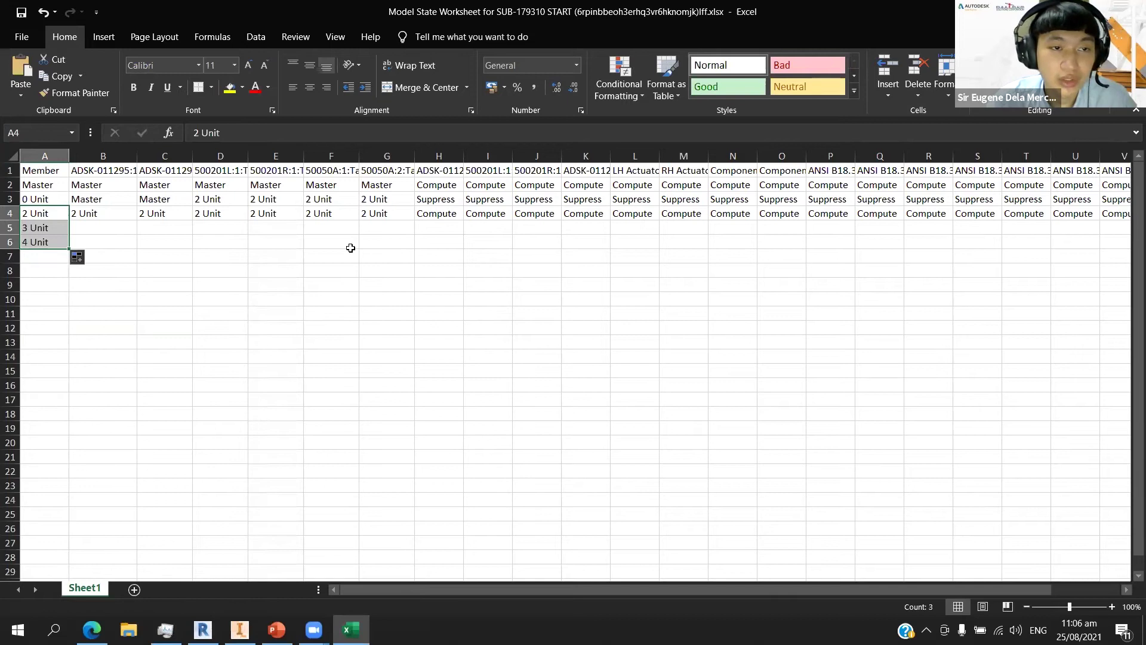
click(307, 245)
Fill the 3 Unit and 4 Unit values from A5:A6 across the component columns through column G.
click(37, 228)
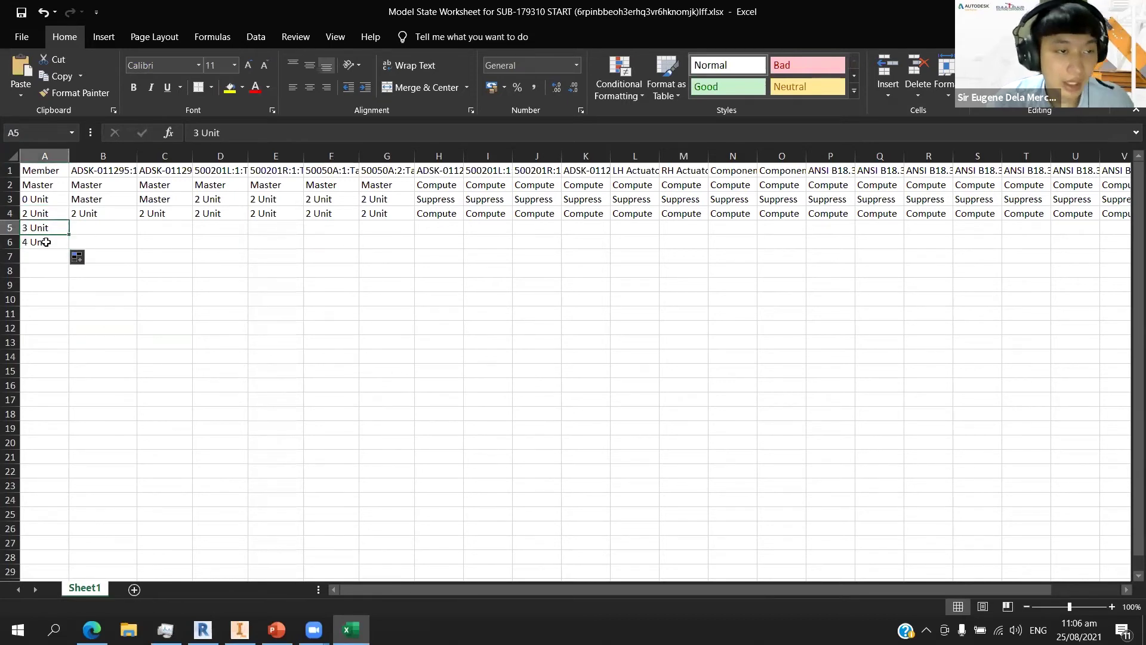
shift+click(52, 241)
drag(68, 247, 408, 242)
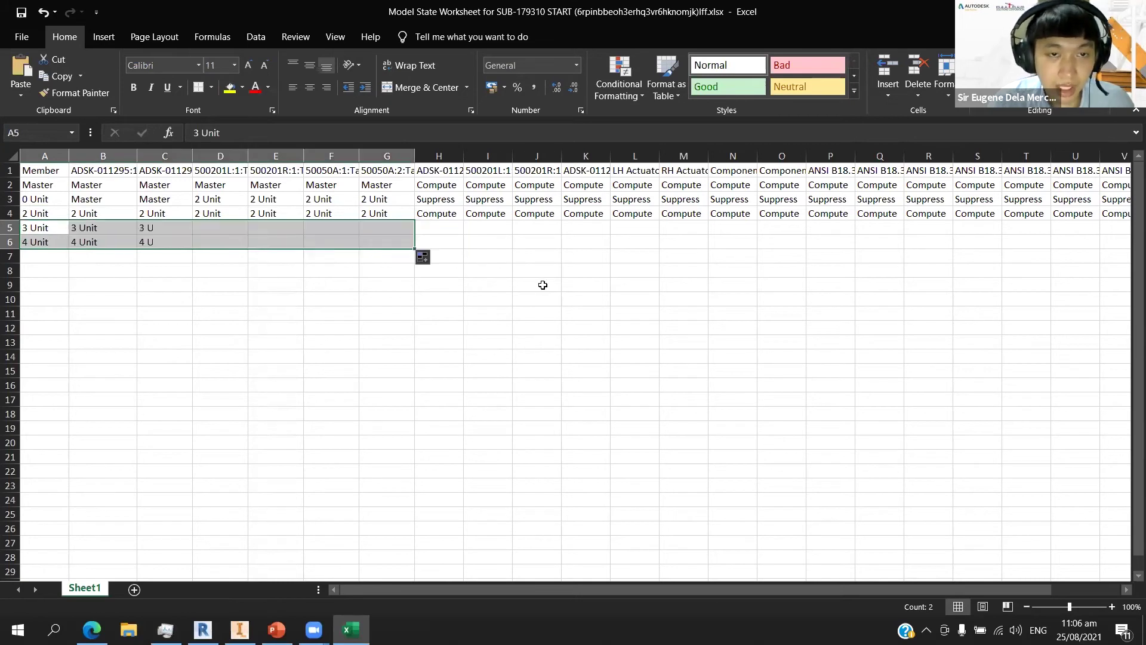
click(540, 286)
Copy the Compute values of H4:W4 down to rows 5 and 6, and close the model state worksheet.
drag(709, 589, 795, 588)
click(341, 216)
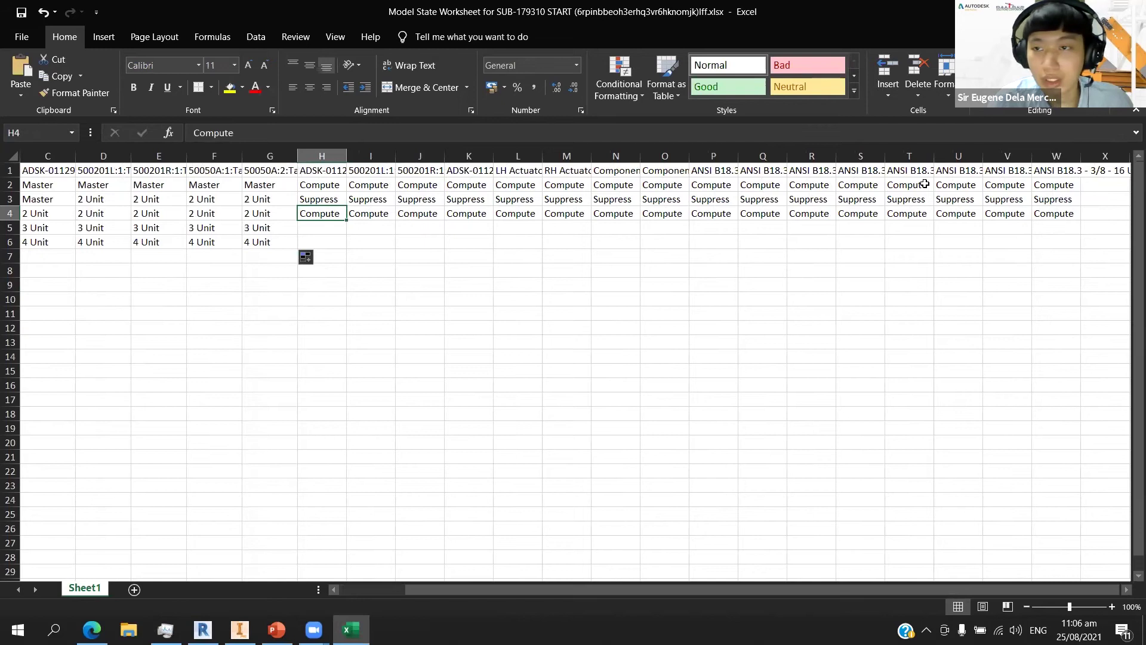
shift+click(1061, 213)
drag(1081, 221, 1081, 248)
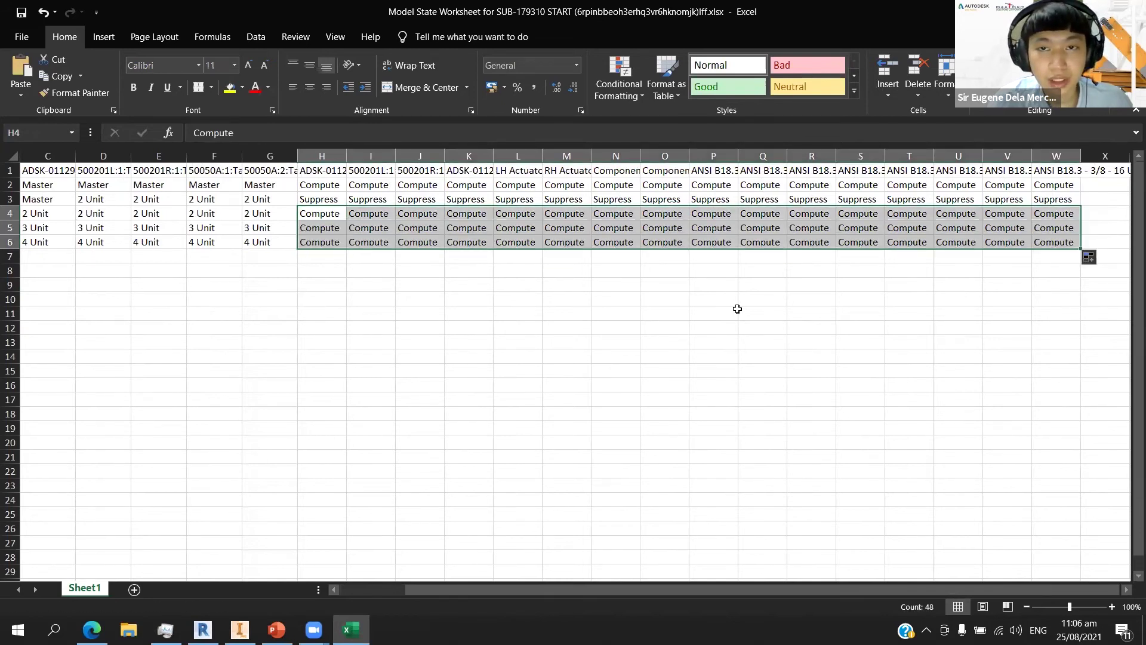
click(713, 313)
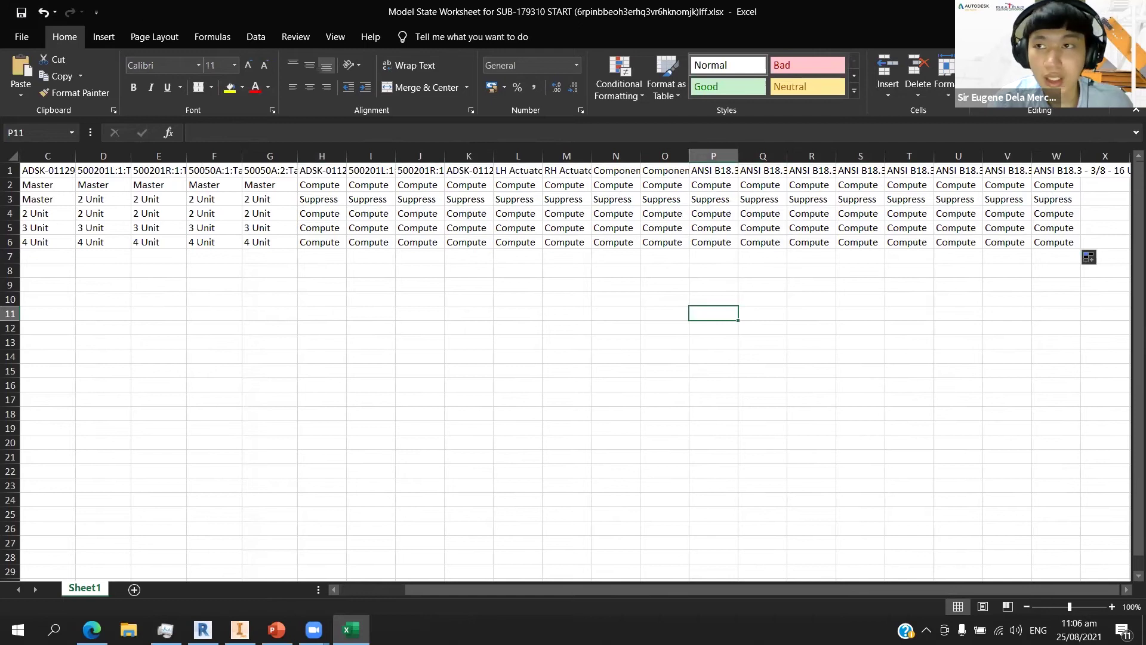
click(1131, 12)
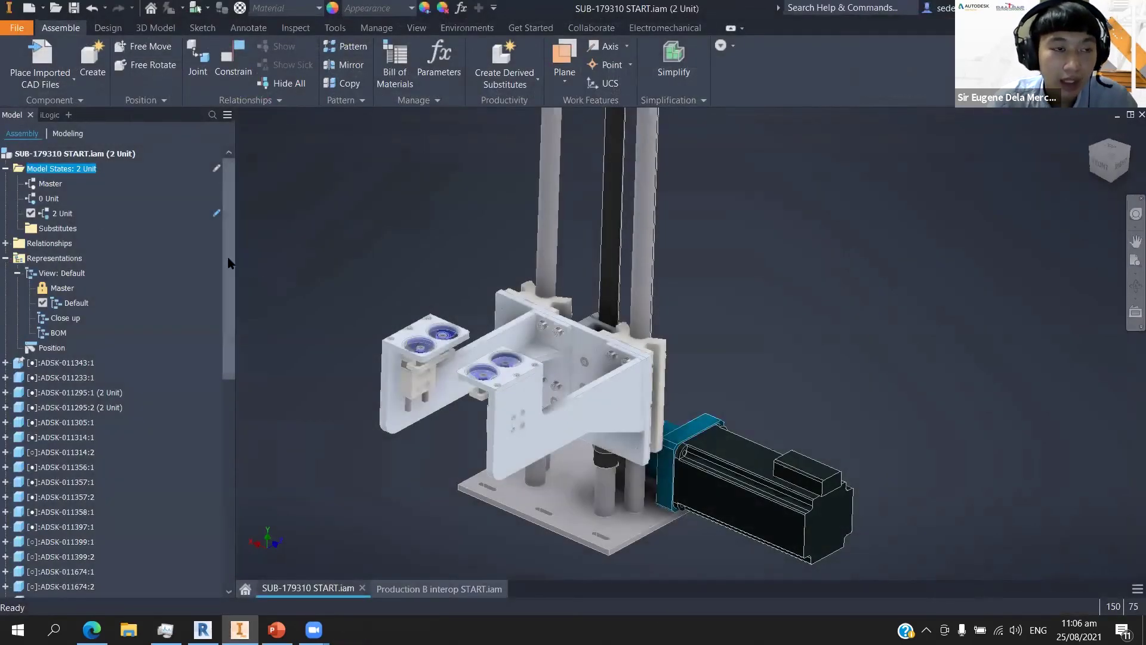
Activate the new 3 Unit and 4 Unit model states in turn and inspect the assembly variants.
double_click(48, 228)
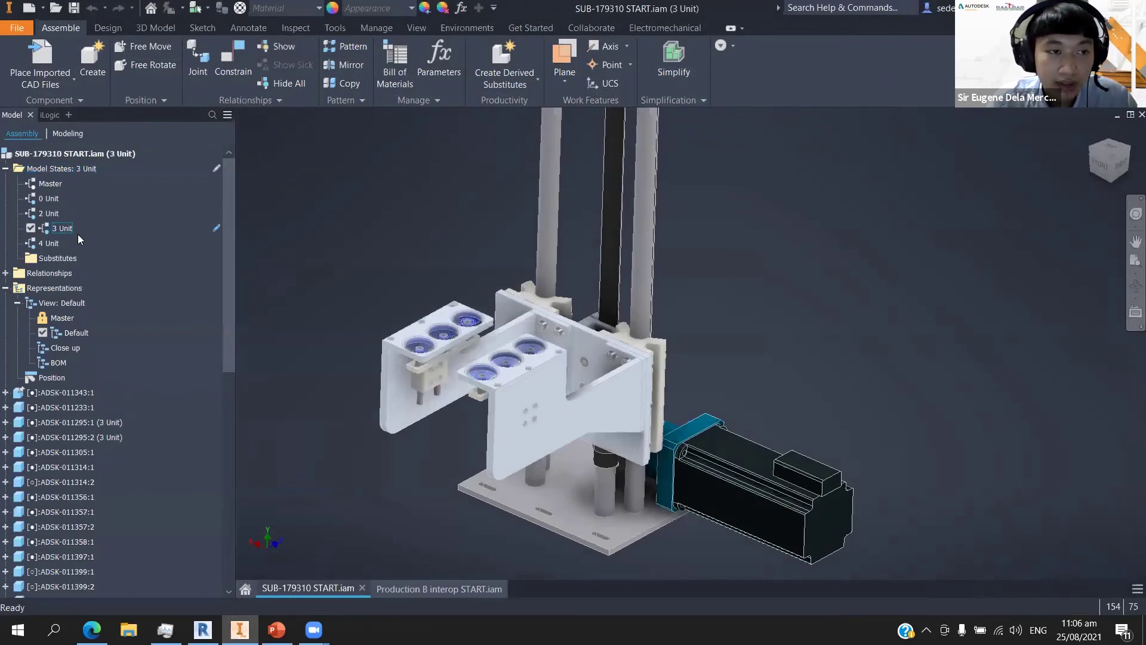
click(52, 243)
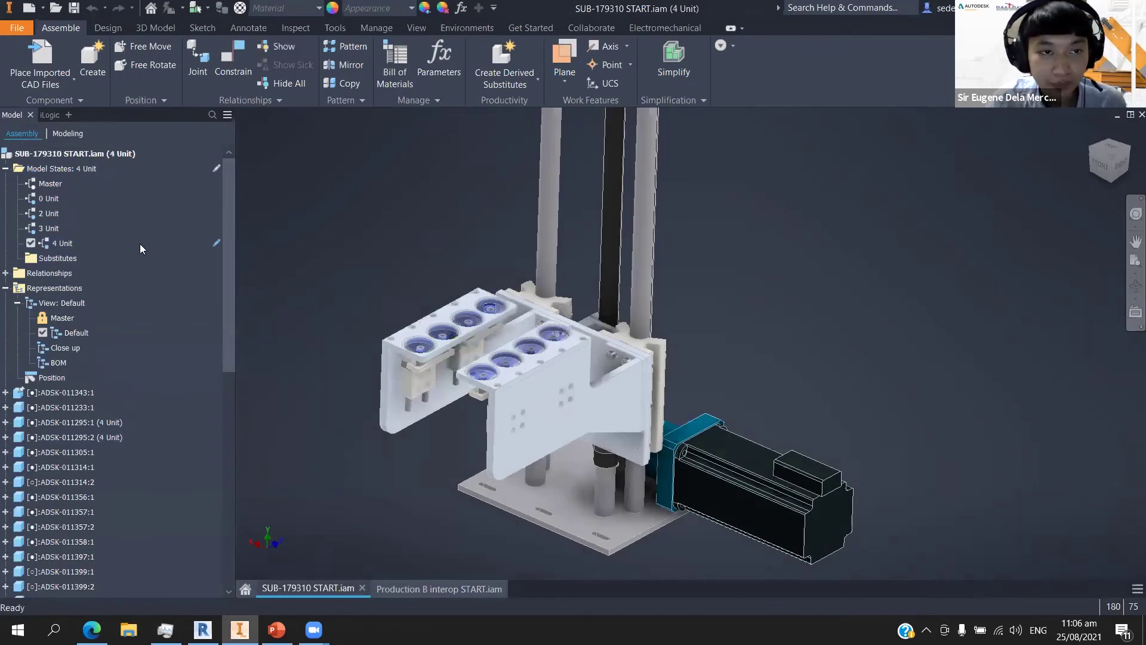
scroll(408, 274, up, 2)
scroll(408, 275, down, 6)
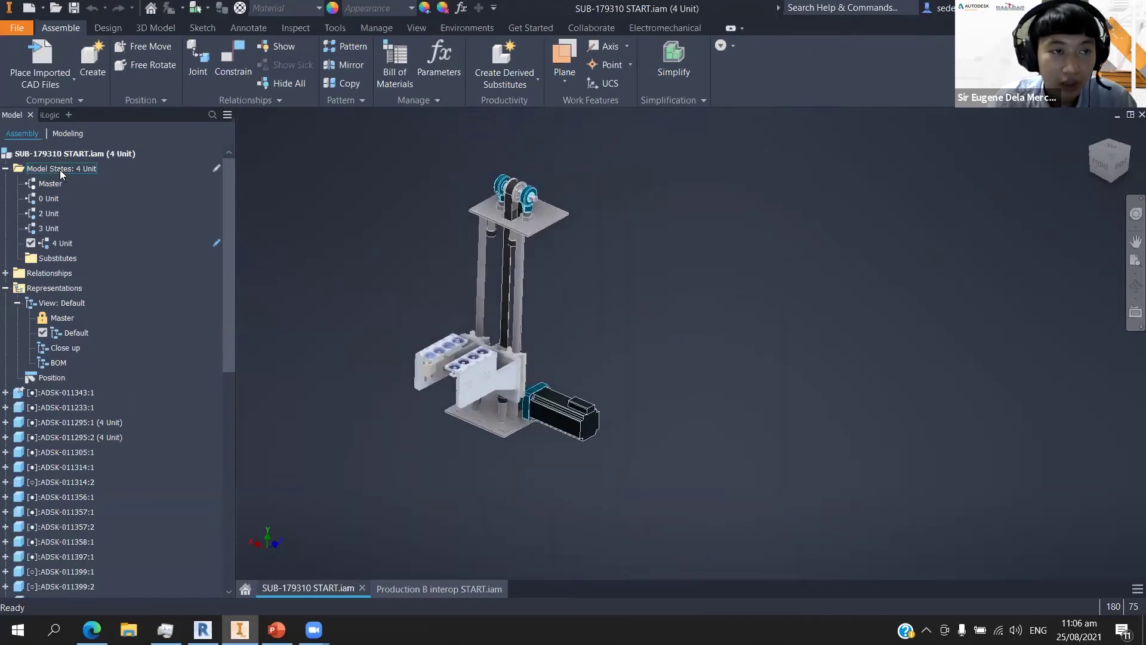
scroll(448, 290, up, 3)
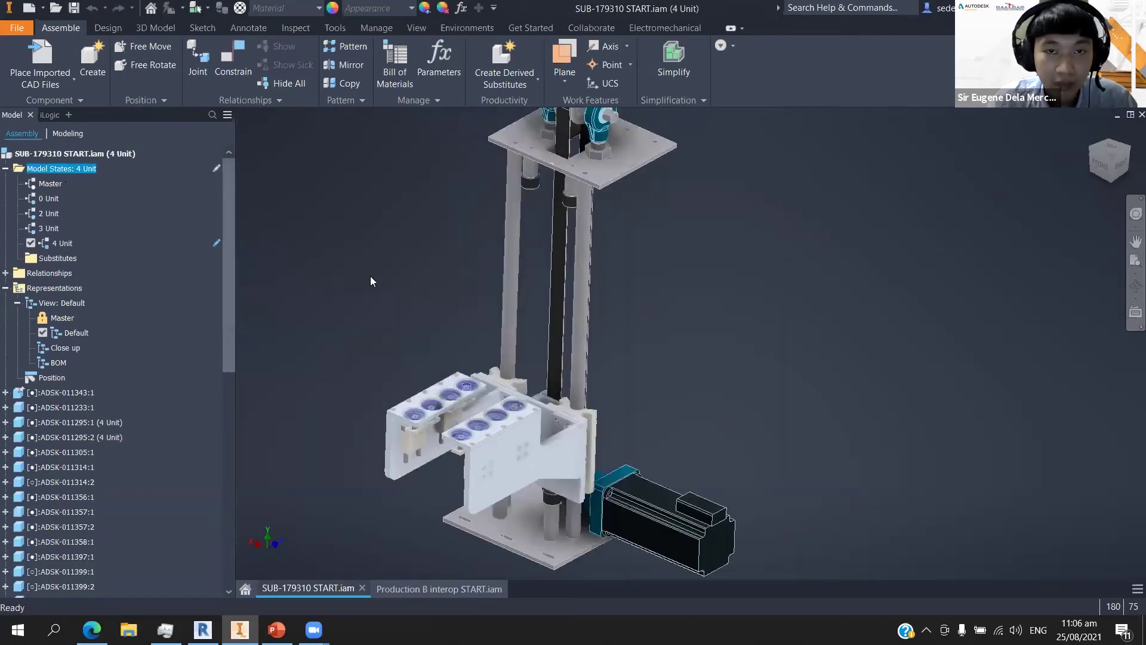
scroll(370, 275, down, 3)
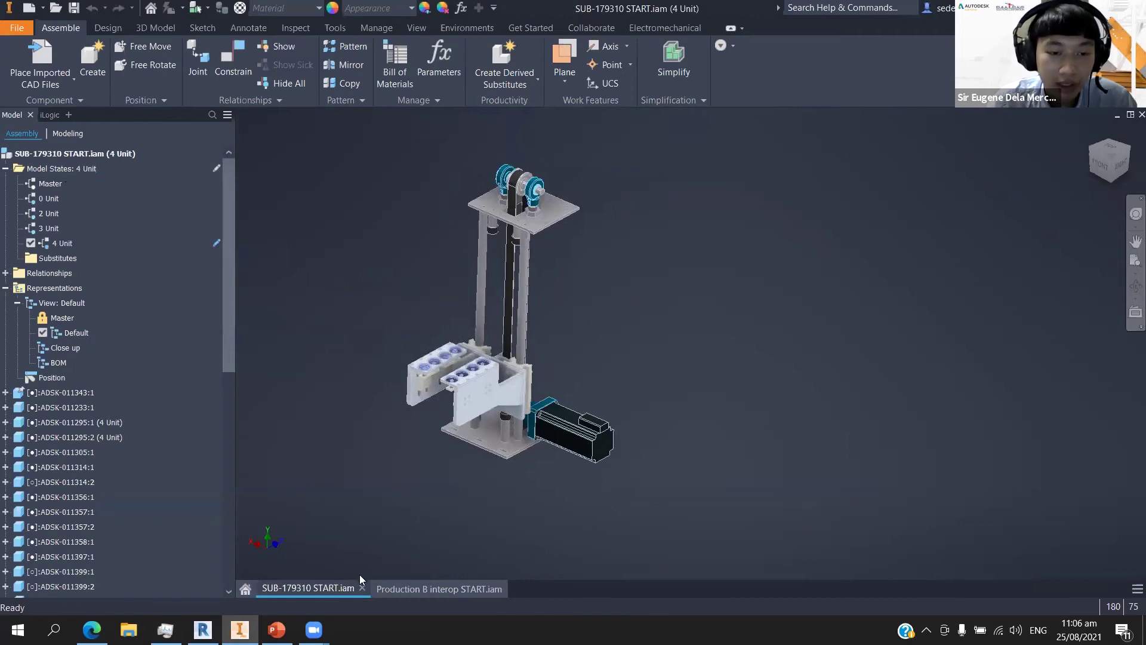
Close the SUB-179310 START assembly without saving and switch to Revit with the Mannheim_Revit_Interop START project.
click(360, 590)
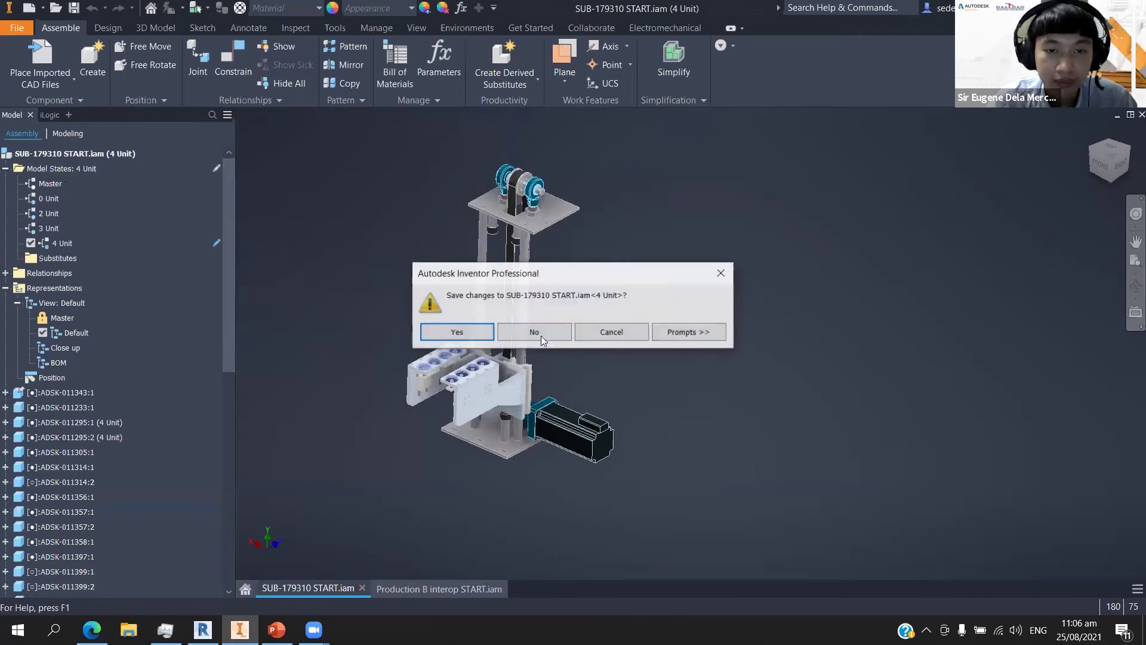
click(544, 333)
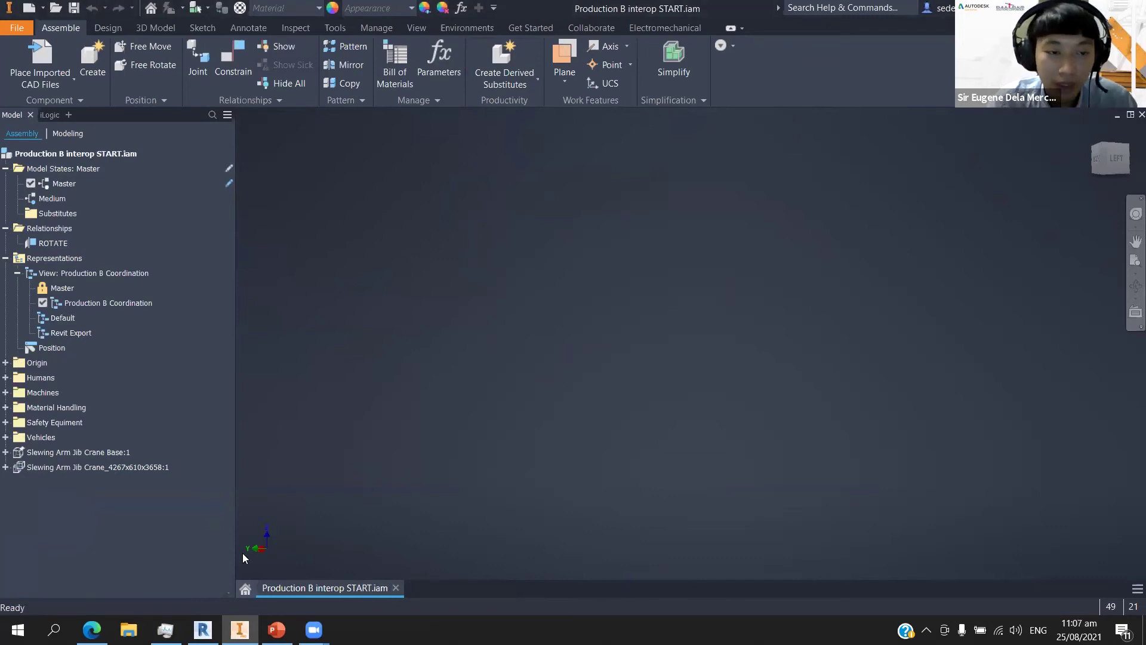
key(alt+Tab)
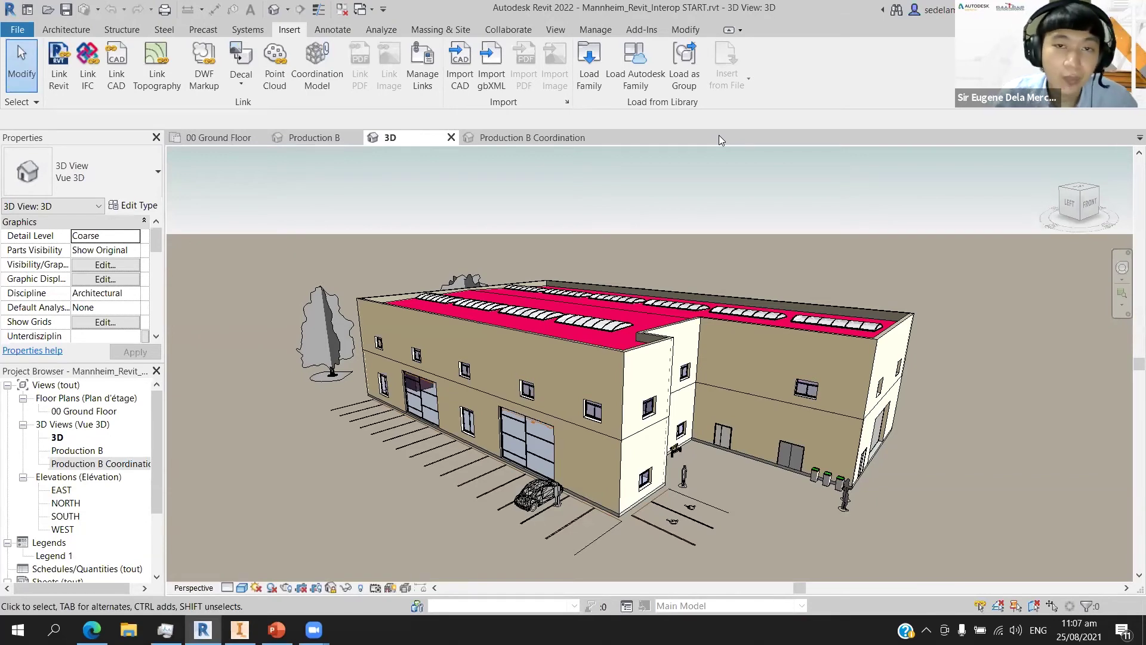
Examine the Production B Coordination, Production B and 00 Ground Floor views, and return to the 3D view.
click(532, 137)
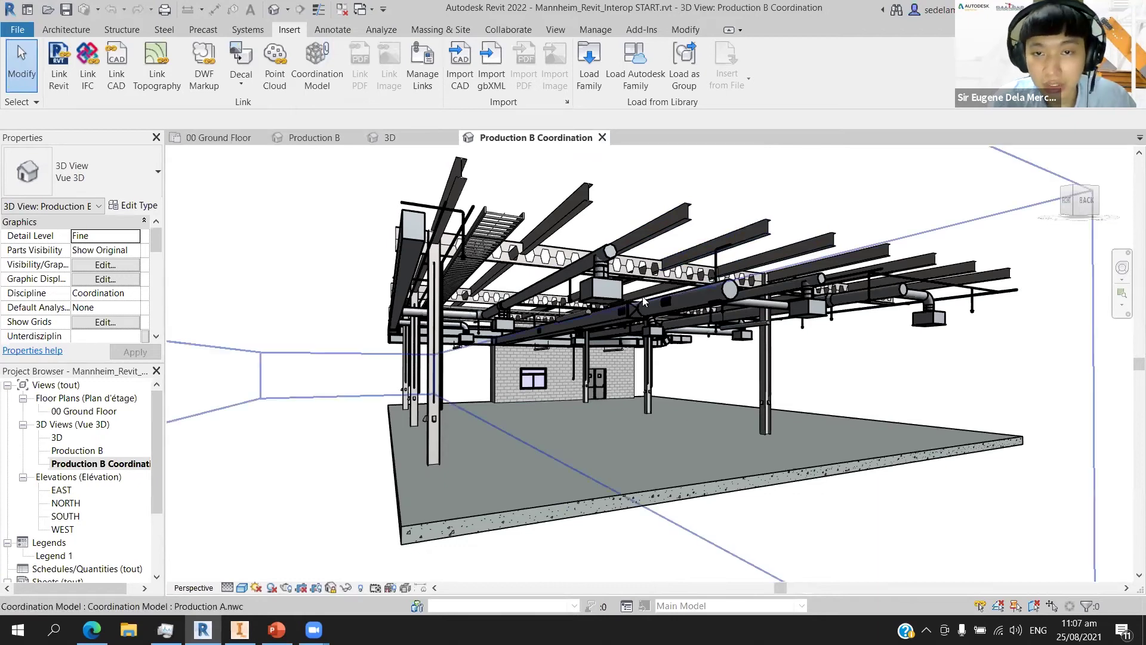
click(308, 139)
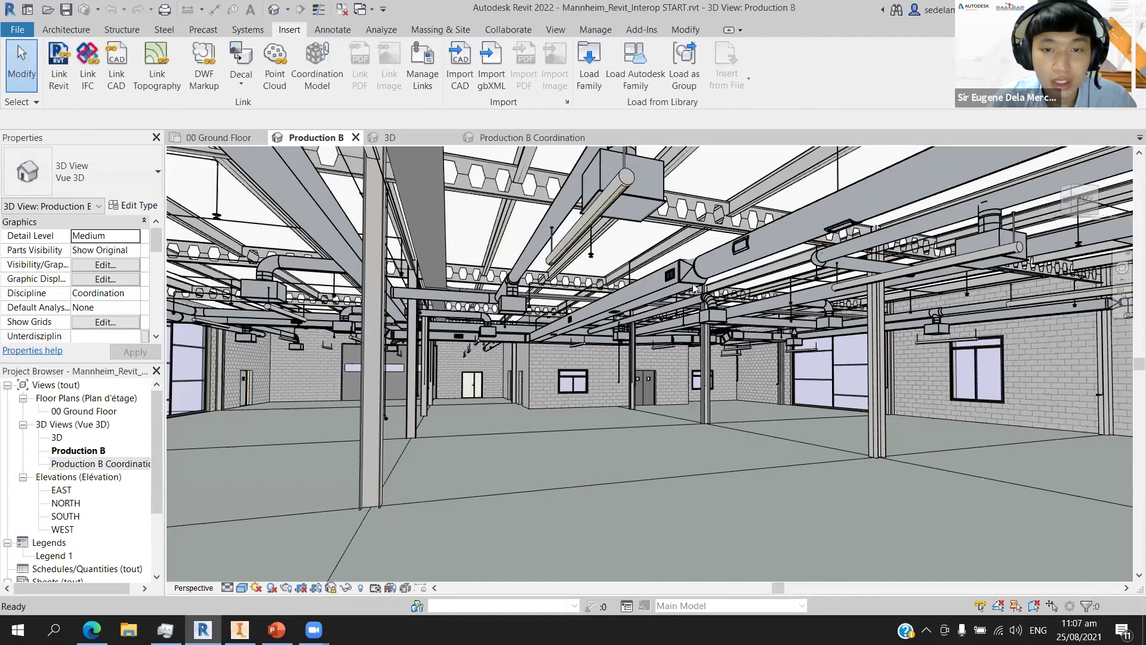
click(208, 139)
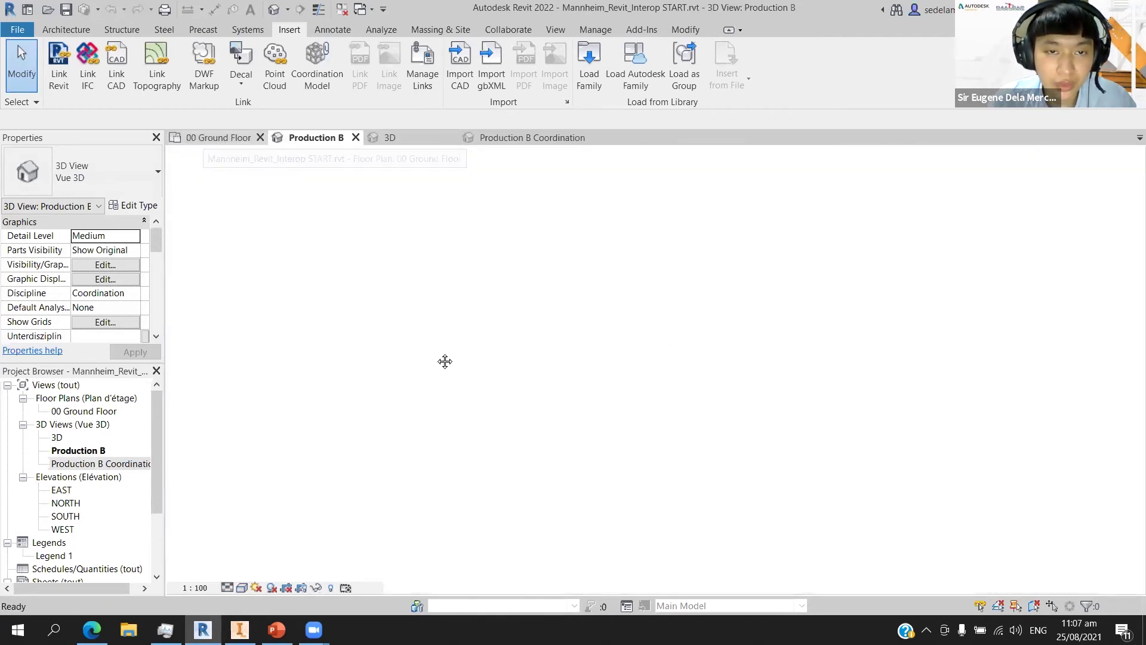
middle_drag(420, 216, 417, 343)
key(ctrl+Tab)
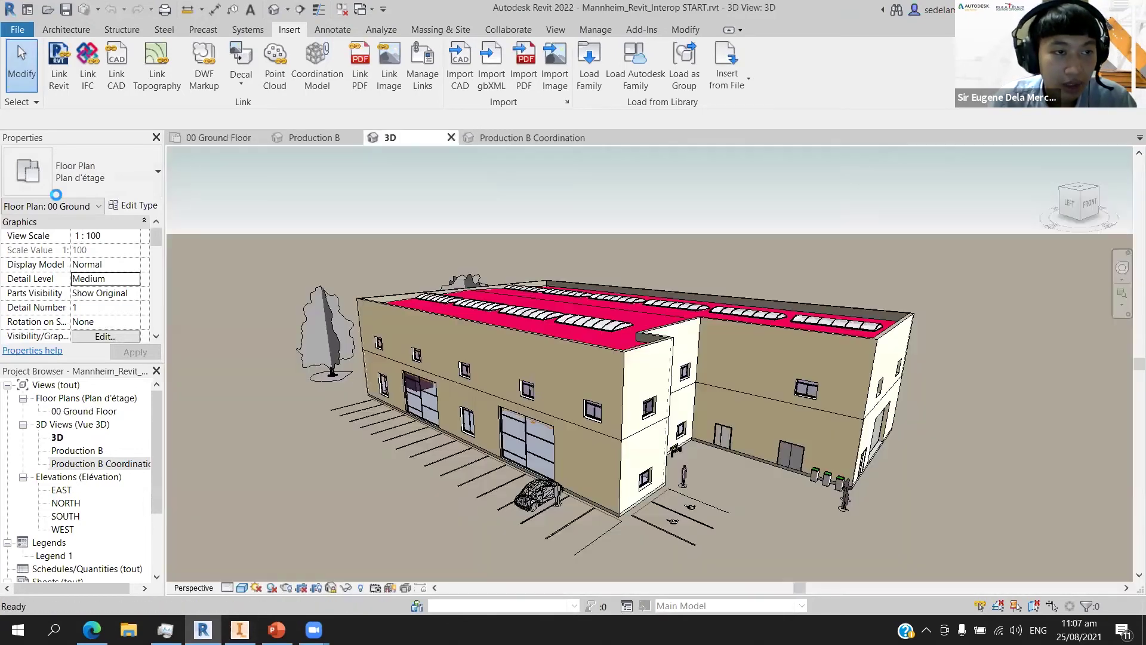
Switch to Inventor and choose Mannheim_Revit_Interop START.rvt as the imported CAD file for the Production B interop START assembly.
key(alt+Tab)
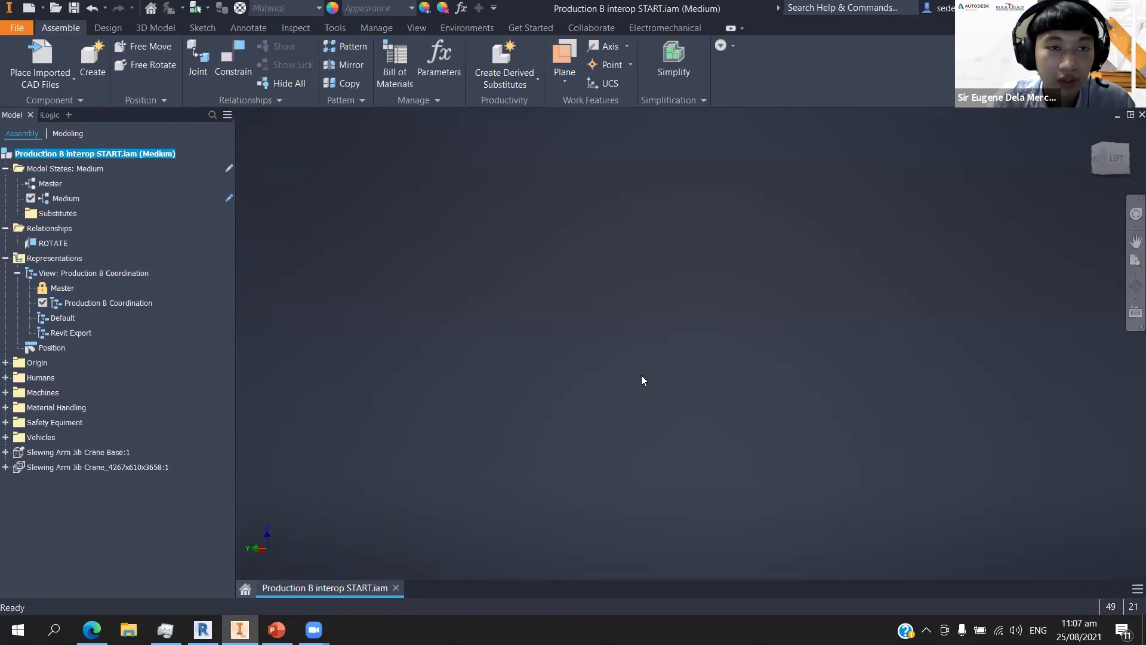
click(40, 57)
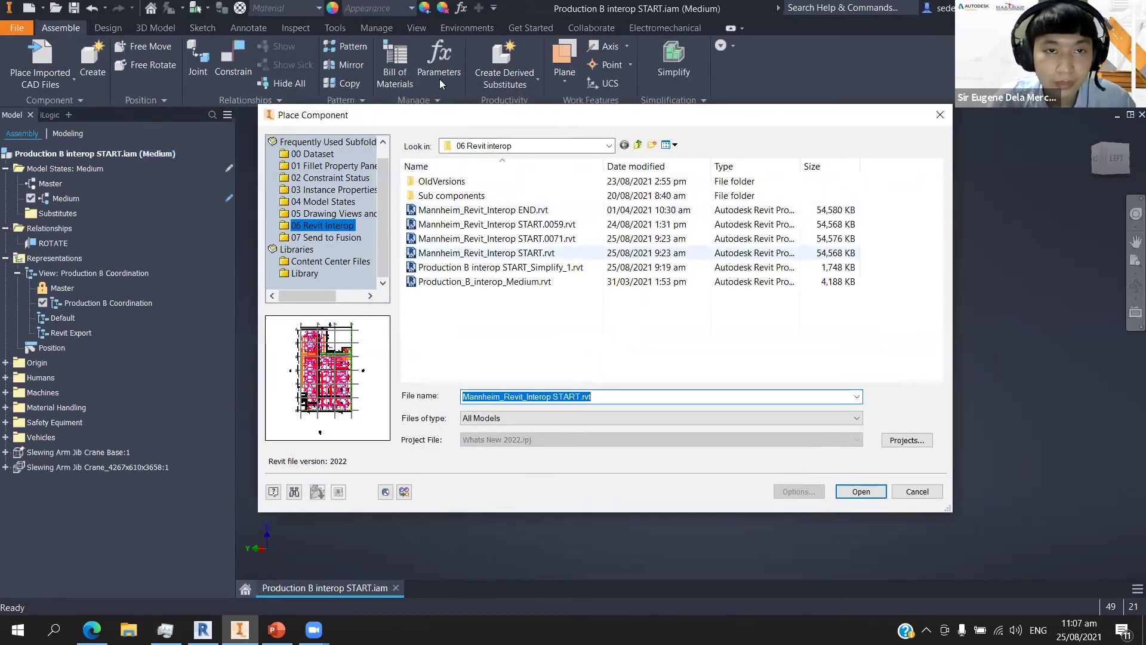
key(shift+Tab)
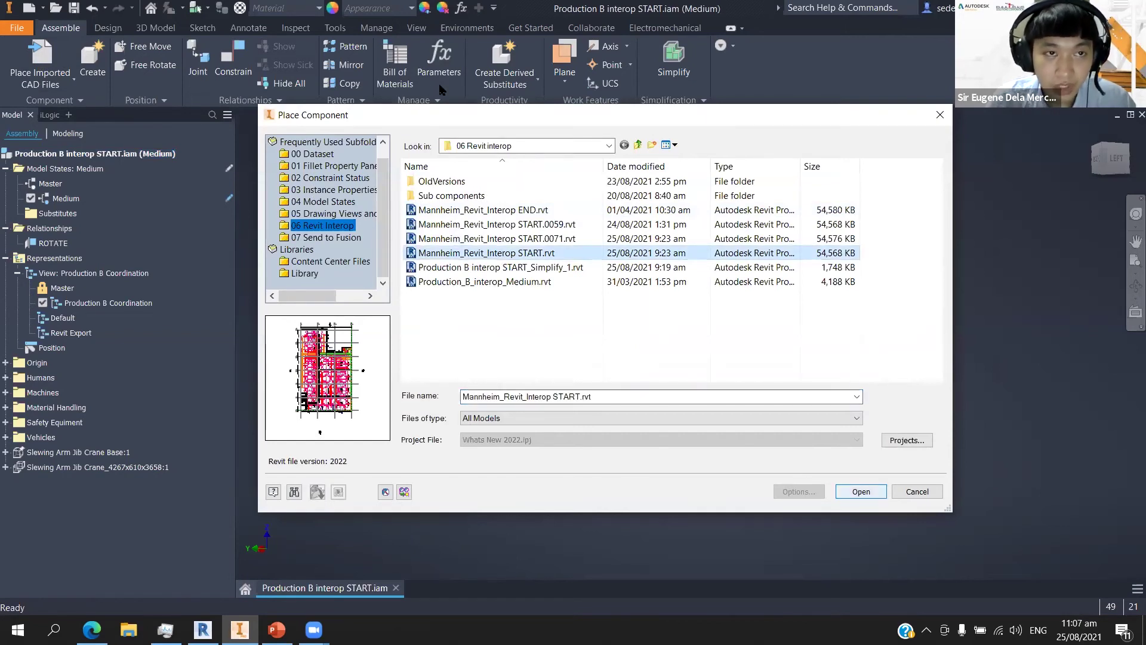
key(Return)
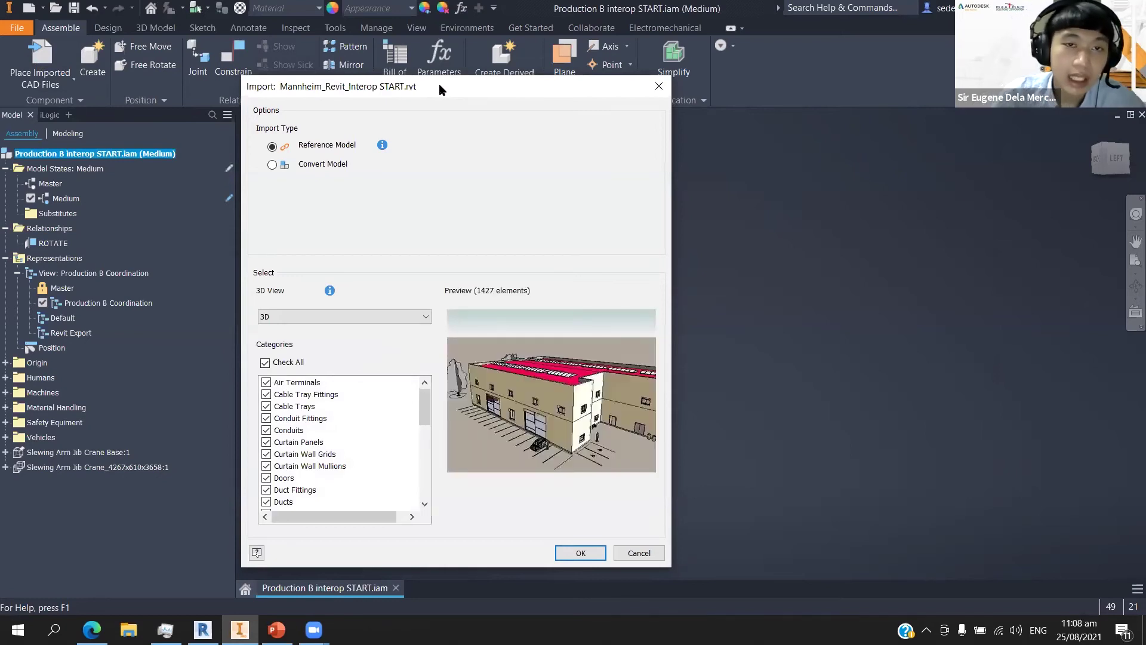
Import the Revit file as a reference model using its Production B Coordination 3D view, keeping all element categories.
click(422, 321)
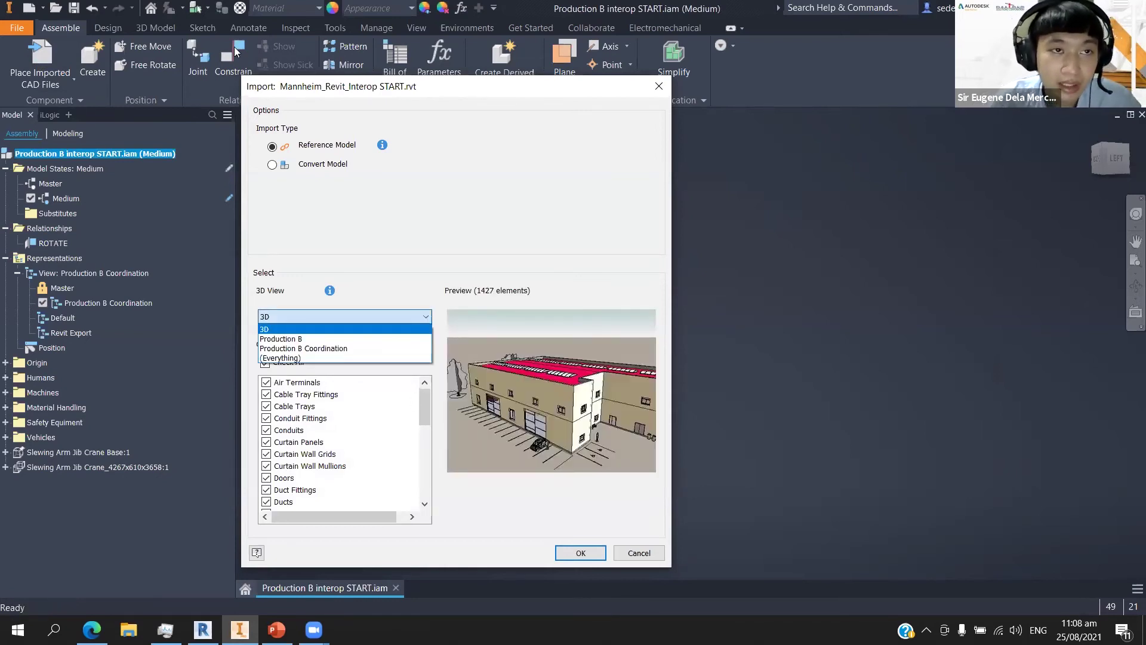
click(361, 318)
click(361, 318)
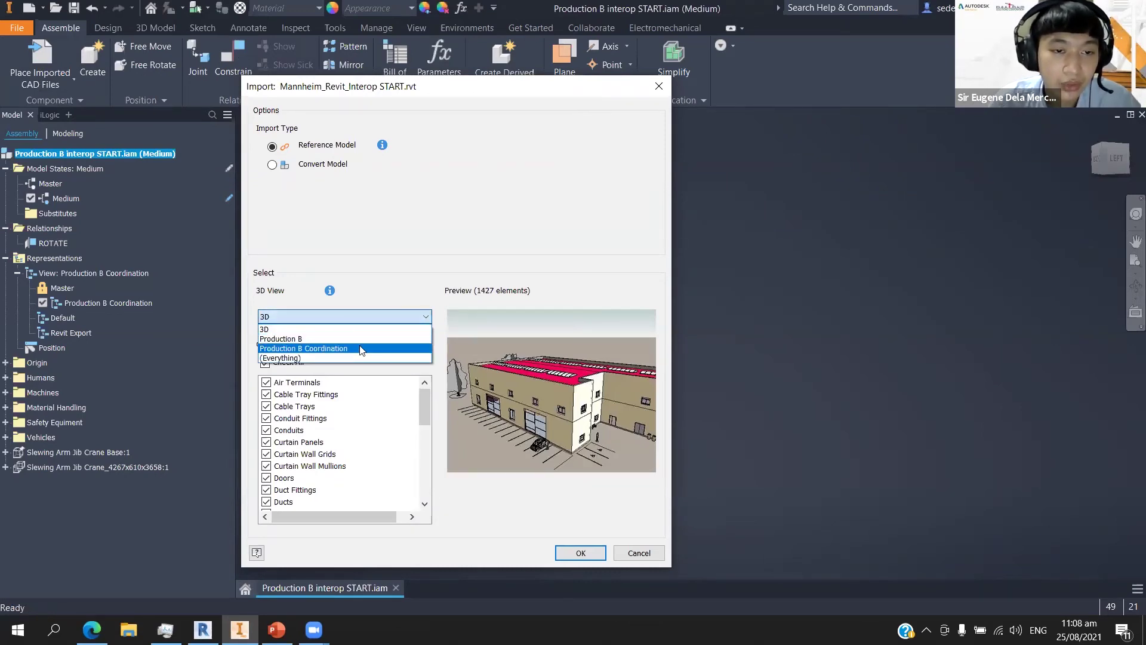
click(361, 348)
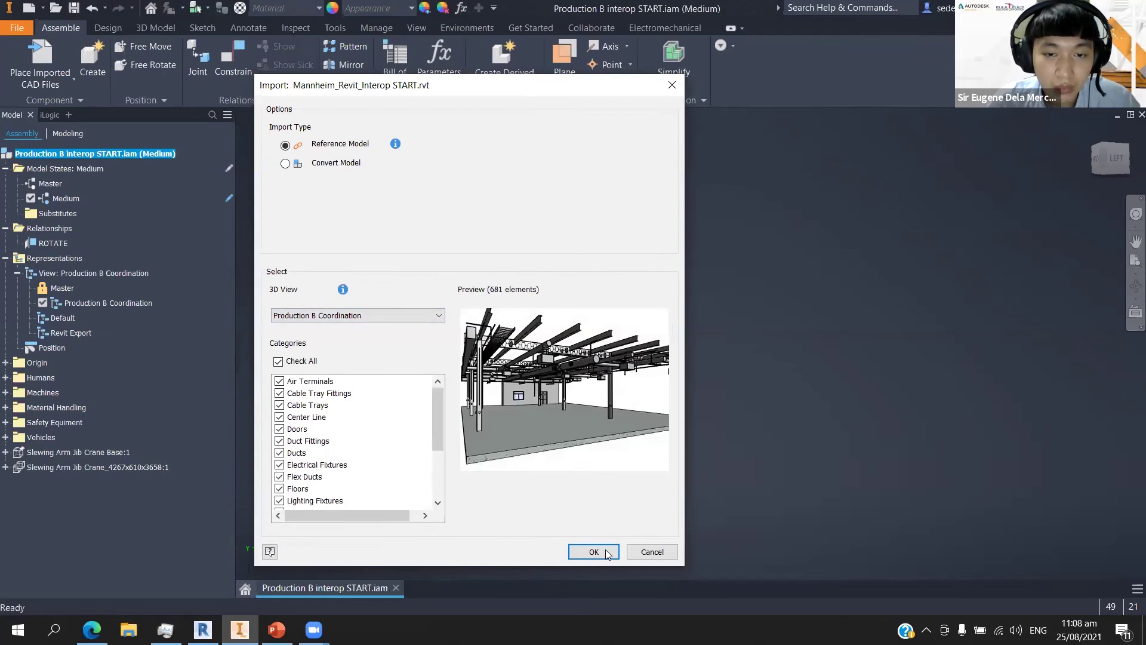
click(607, 553)
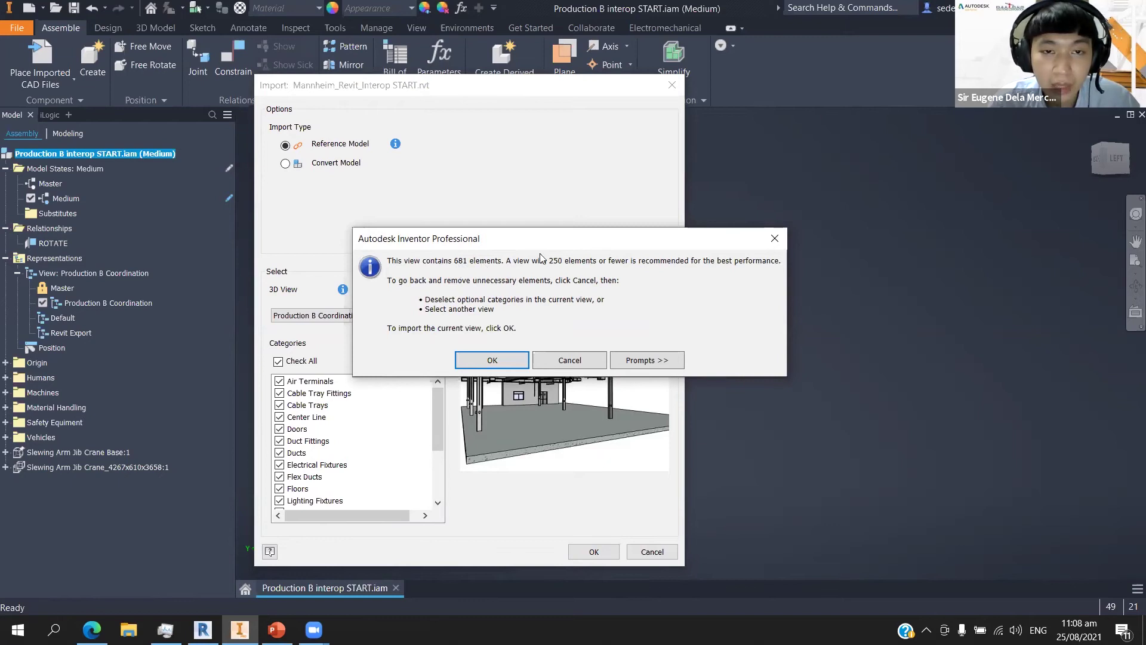
drag(567, 246, 585, 239)
click(521, 354)
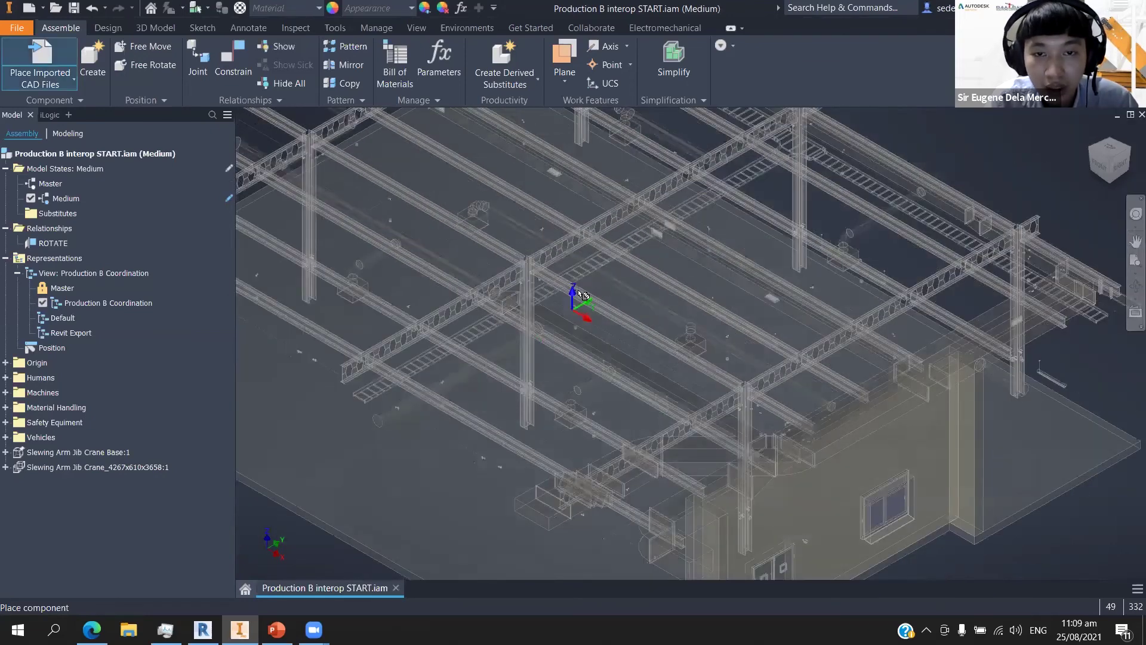
Place a single instance of the imported Production B Coordination building in the assembly and finish placing.
scroll(583, 295, down, 3)
mouse_move(632, 332)
middle_down()
mouse_move(434, 297)
mouse_move(617, 304)
mouse_move(724, 406)
mouse_move(517, 317)
middle_up()
click(434, 296)
scroll(517, 317, up, 2)
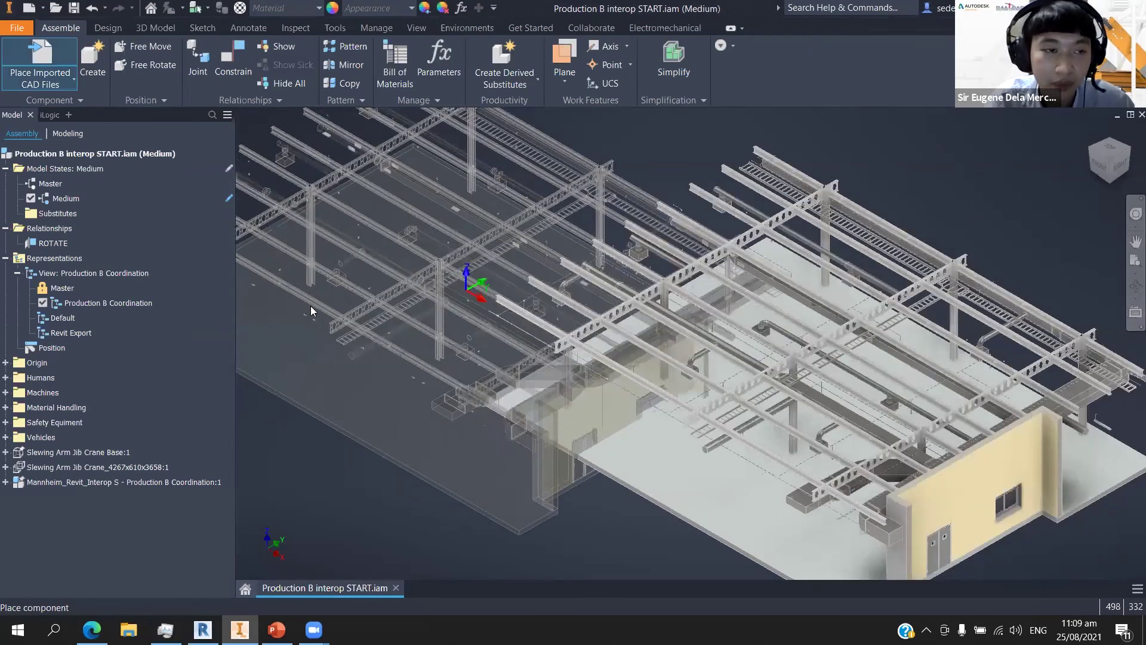
key(Escape)
scroll(408, 208, down, 3)
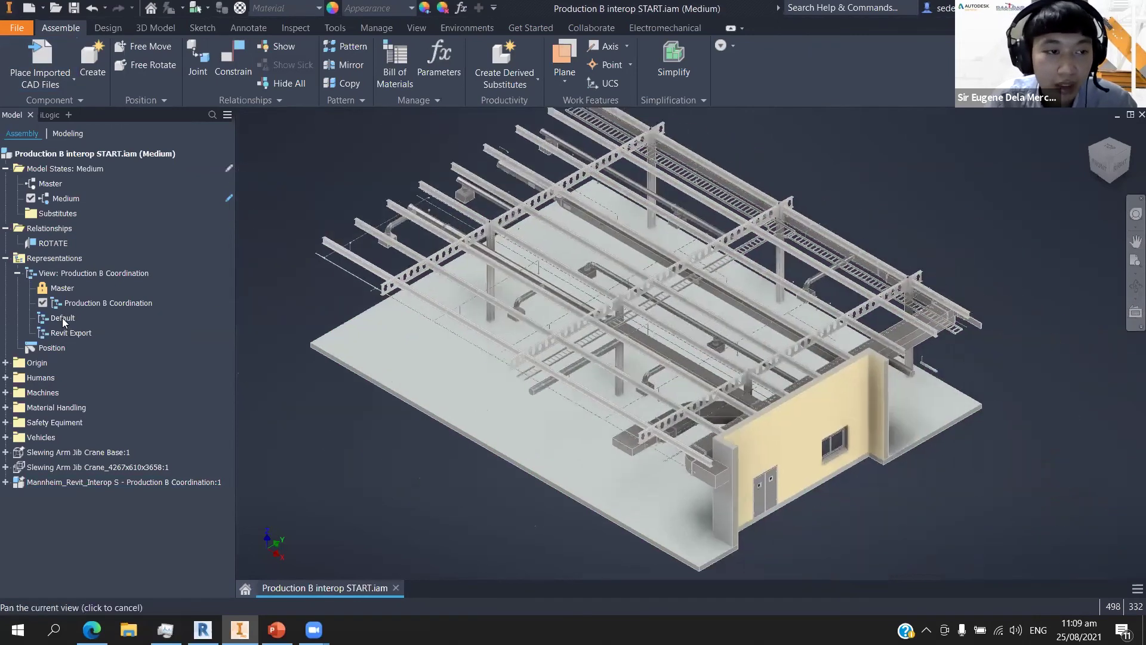
Identify the Slewing Arm Jib Crane components in the model, and activate the Default view representation.
click(133, 468)
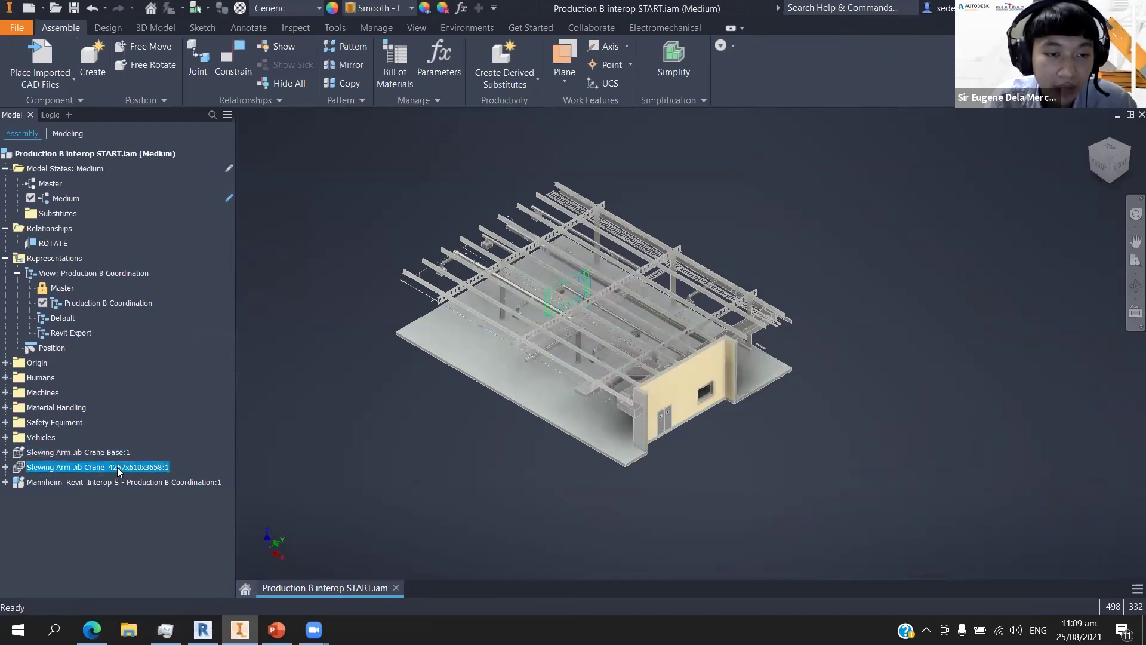
click(116, 454)
click(122, 469)
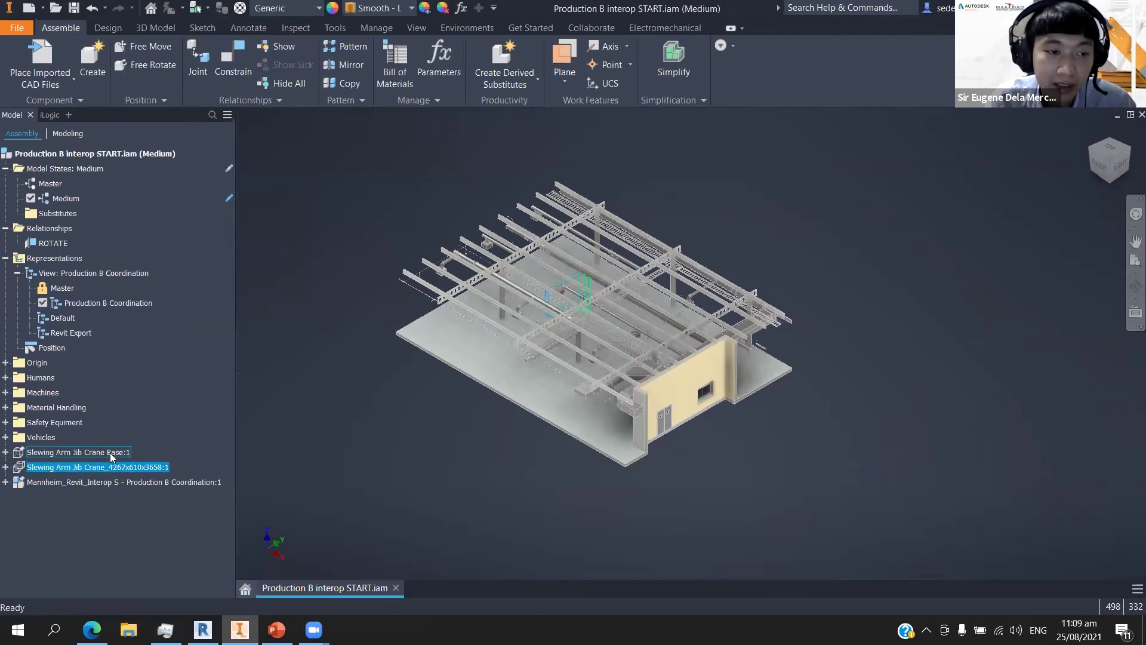
click(356, 364)
click(69, 320)
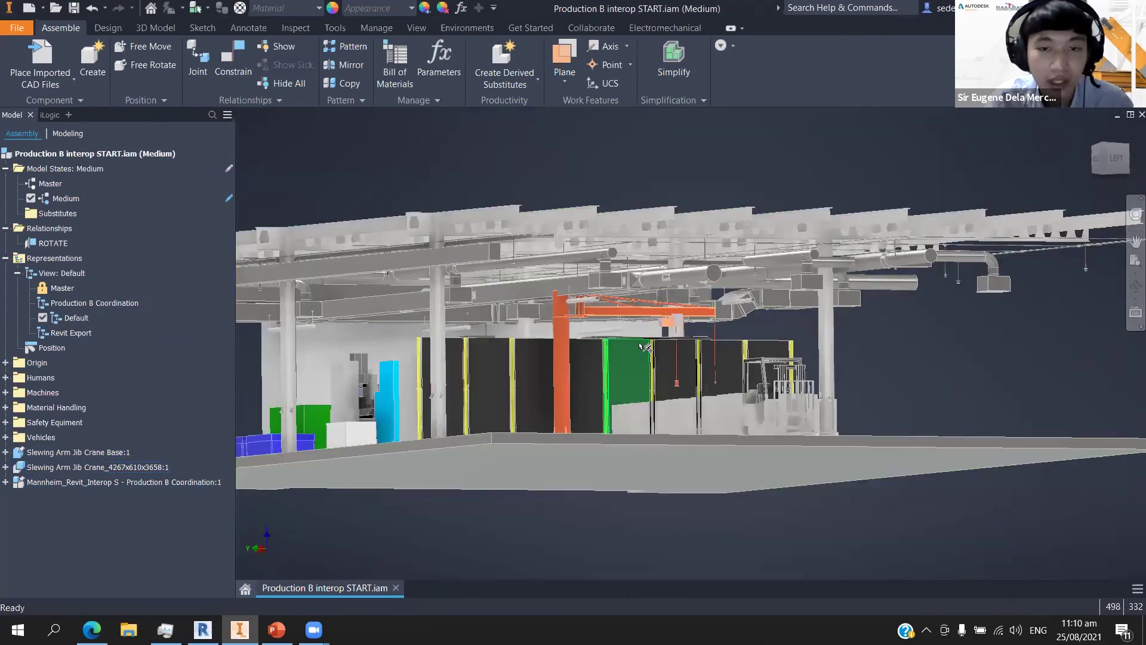
Examine the jib crane's column and arm against the building's ductwork and roof beams for interference.
shift+middle_drag(621, 353, 565, 331)
scroll(664, 354, up, 5)
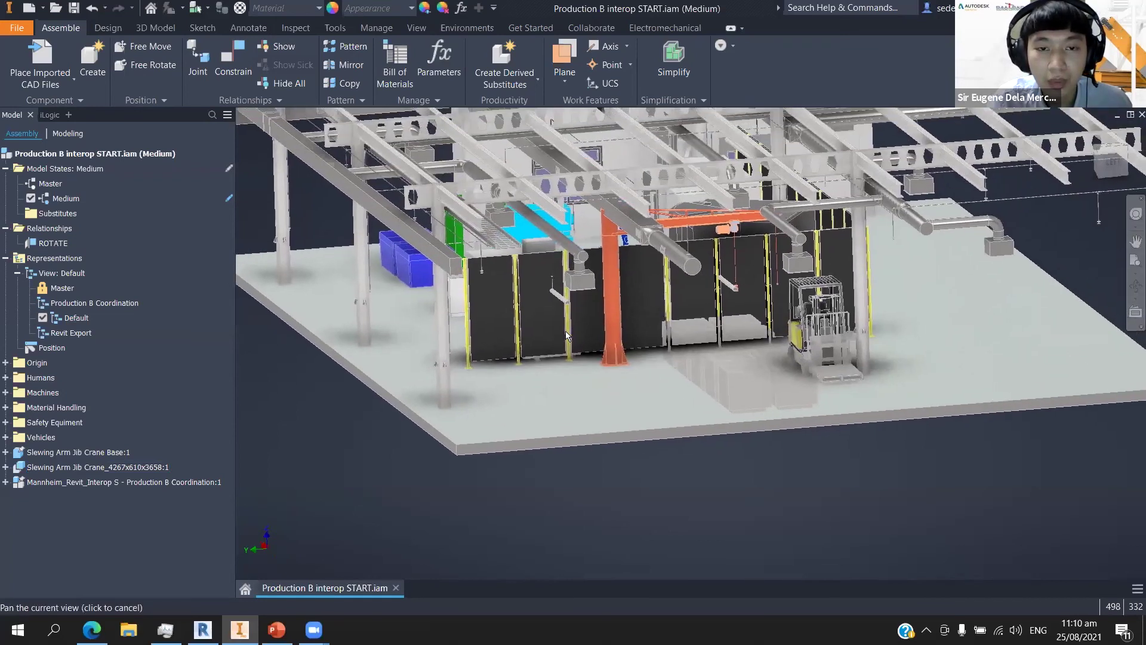
scroll(564, 331, up, 3)
shift+middle_drag(646, 358, 591, 219)
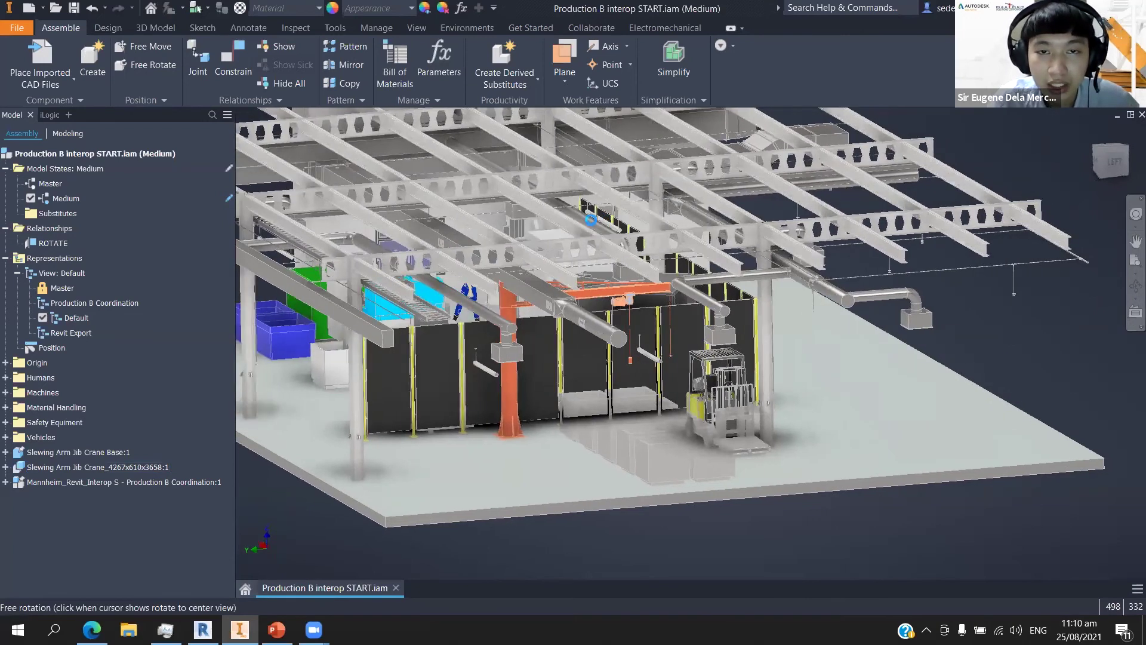
scroll(590, 220, up, 3)
click(564, 263)
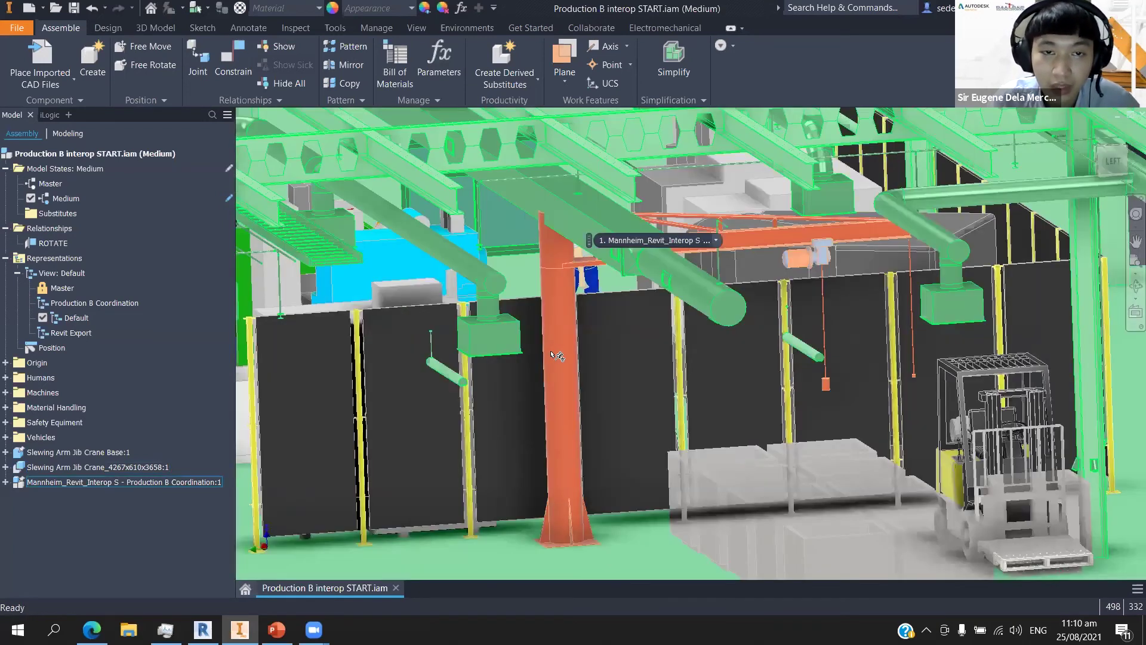
click(588, 376)
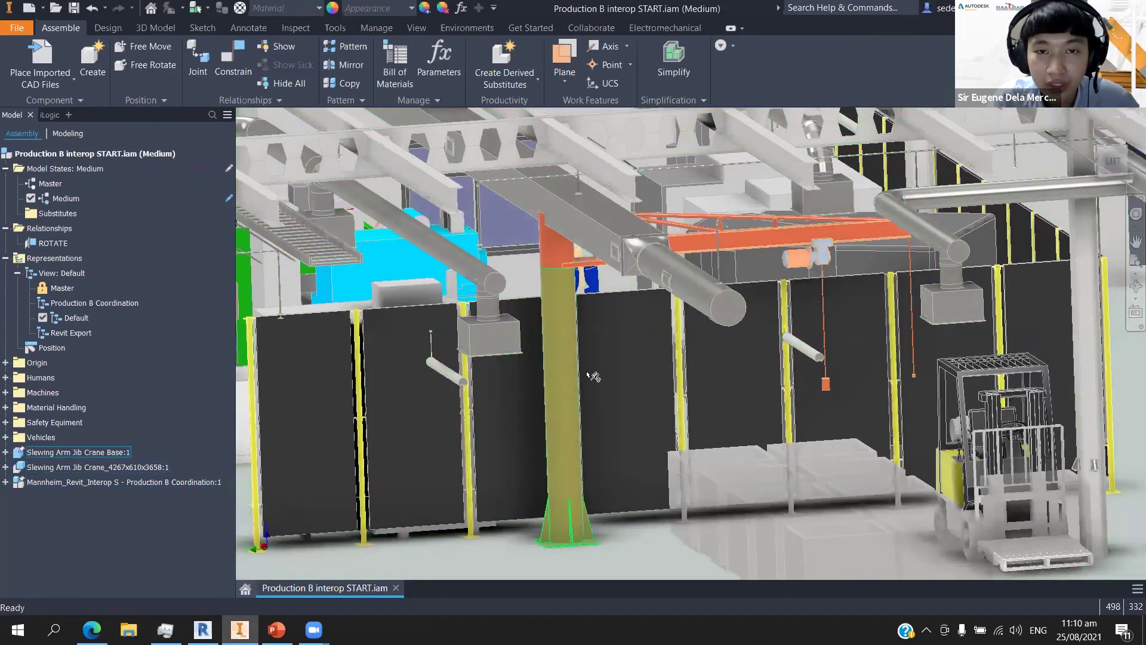
scroll(592, 376, down, 3)
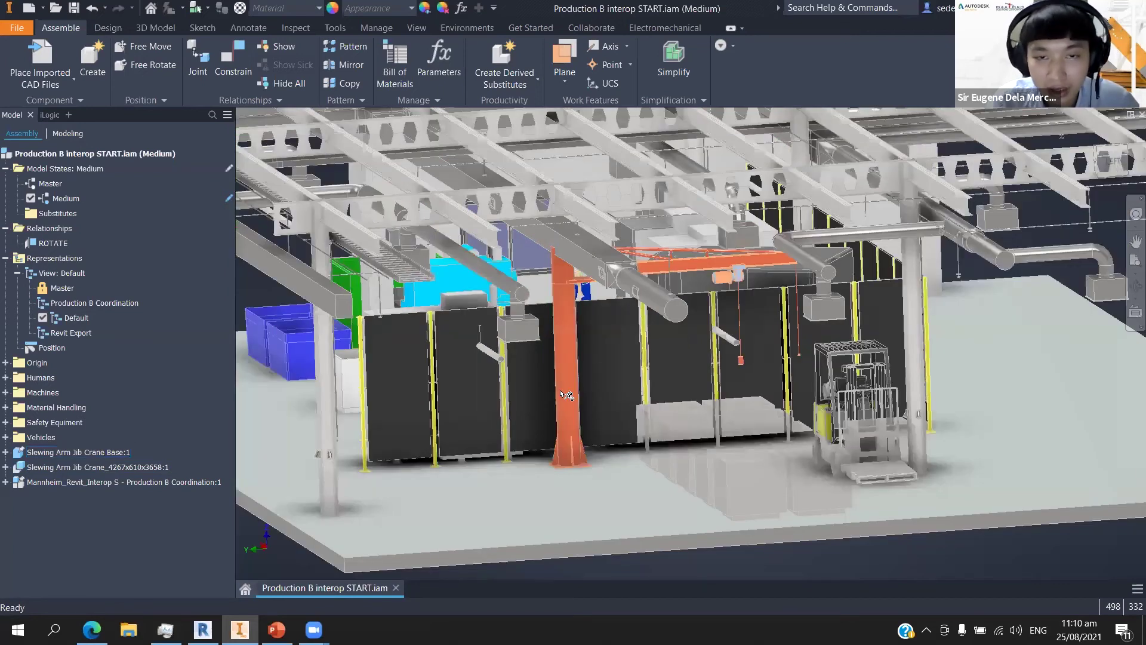
click(603, 267)
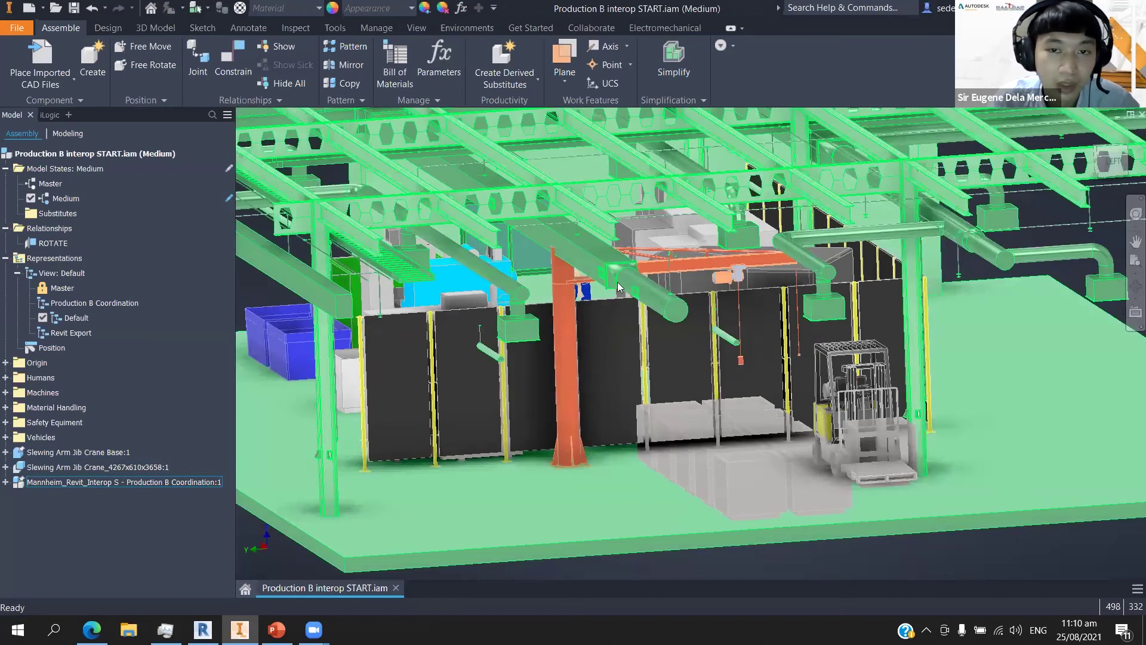
click(744, 560)
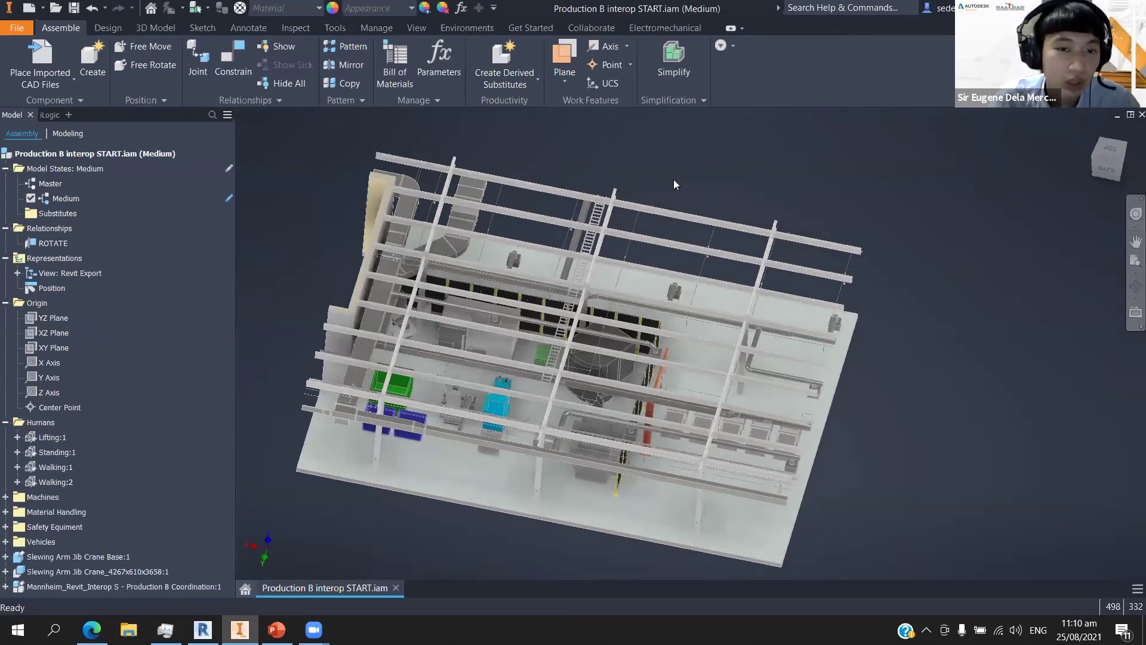
Hide the imported Mannheim building and start simplifying the assembly with the Medium model state and Revit Export view.
right_click(194, 586)
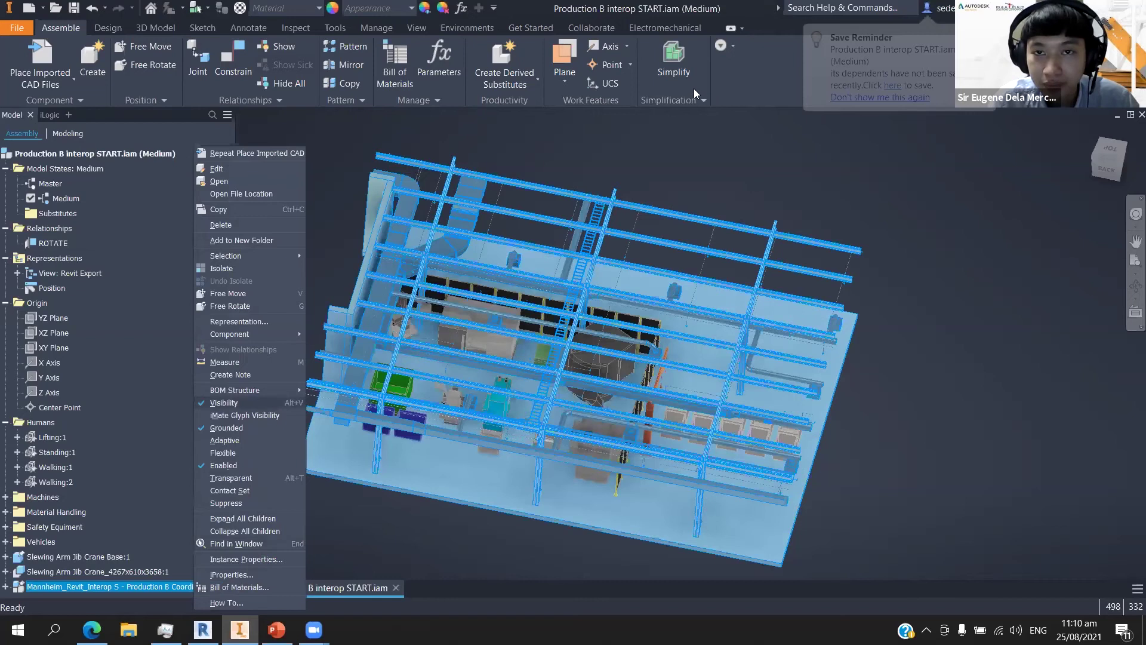
key(alt+v)
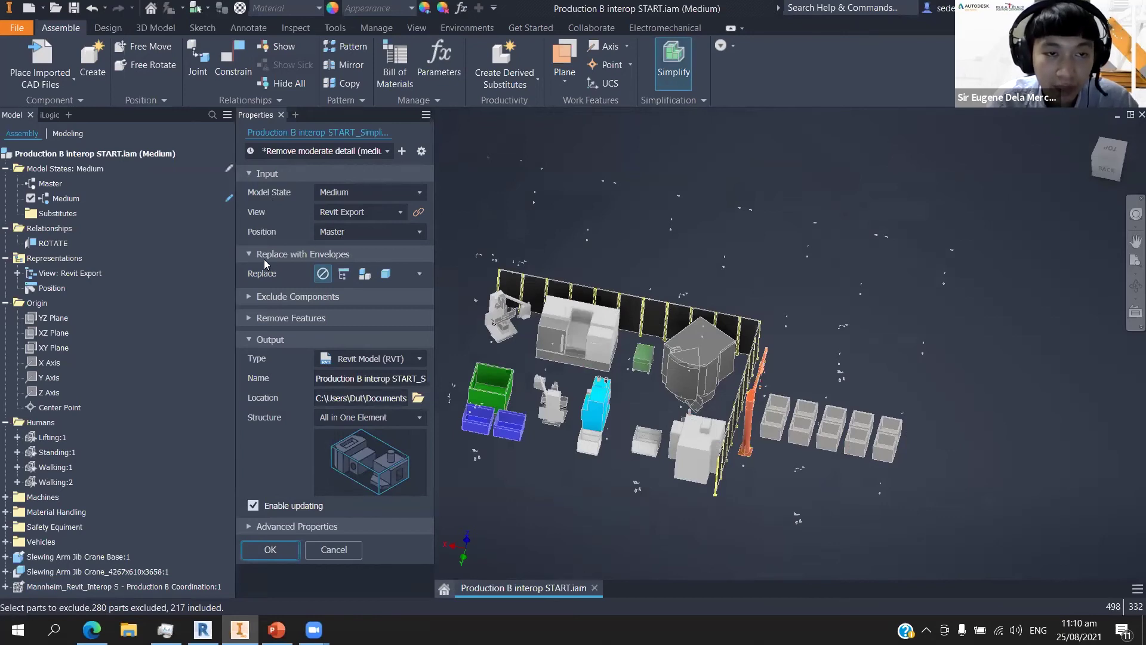
Preview envelopes for each top-level component, revert to no envelopes, and review the component exclusion and feature removal settings.
click(366, 276)
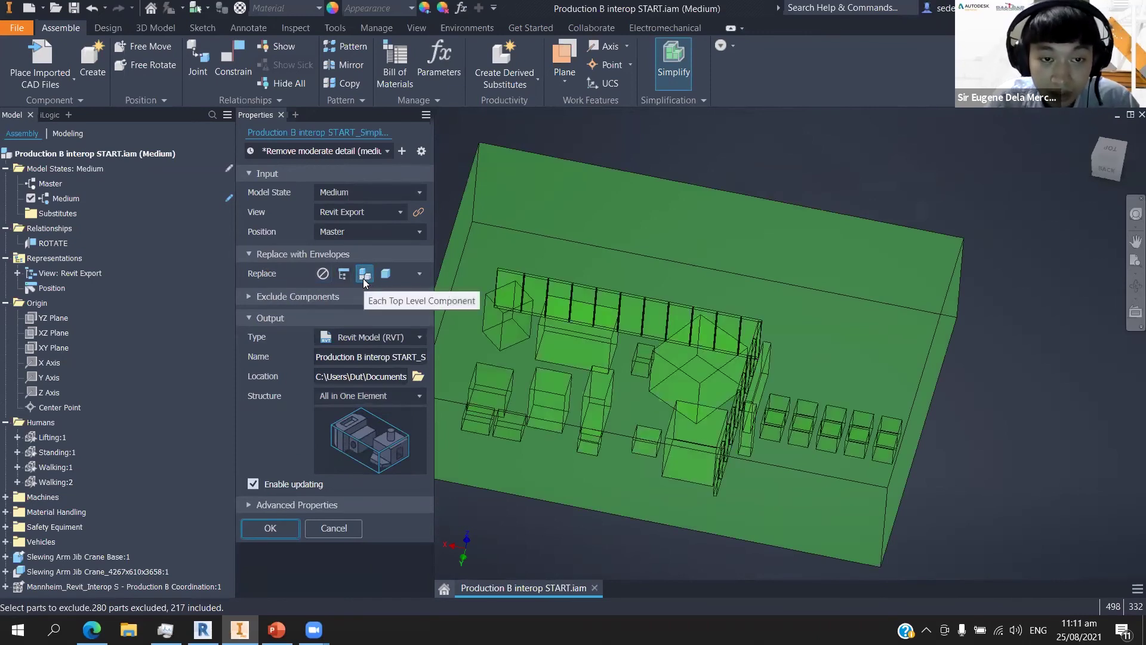
click(321, 274)
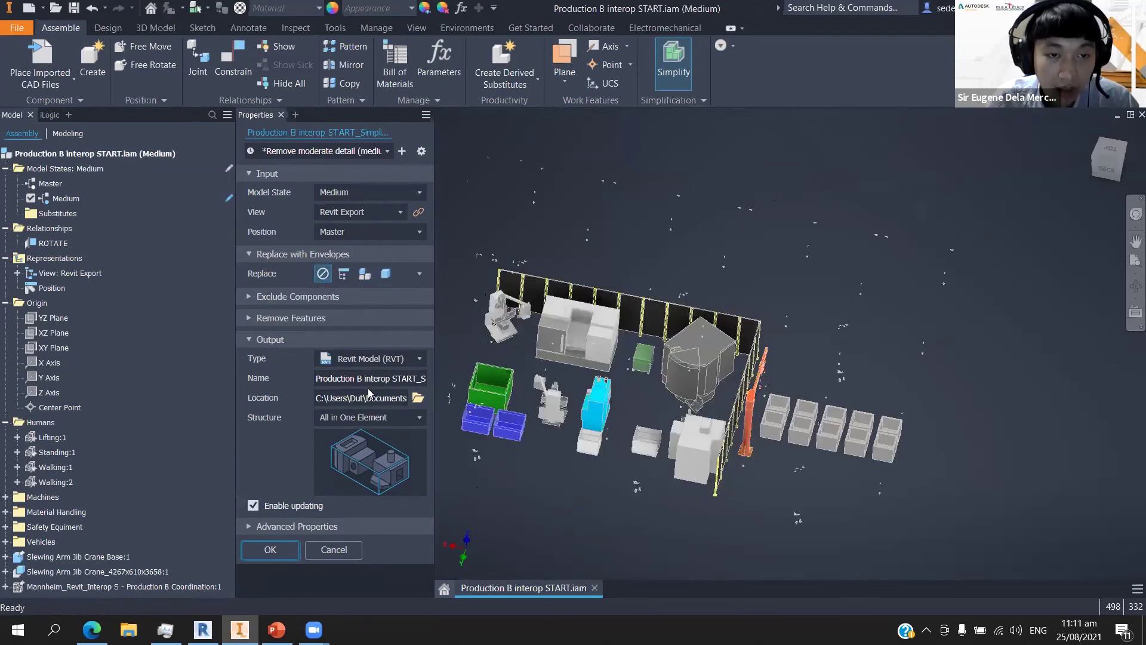
click(369, 378)
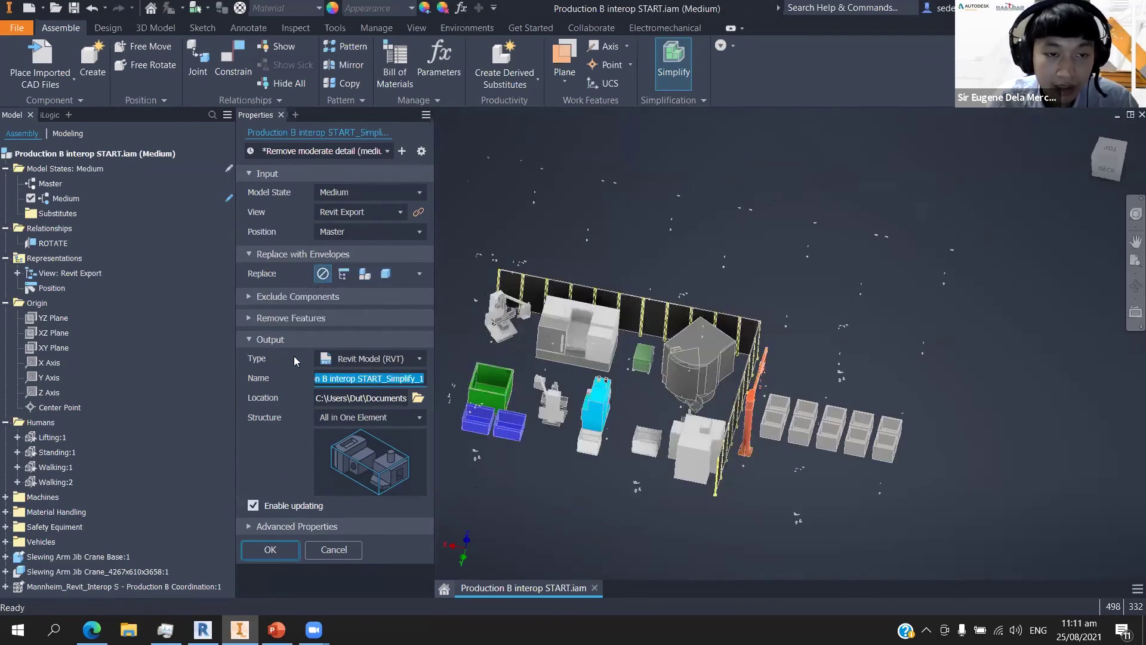
click(250, 298)
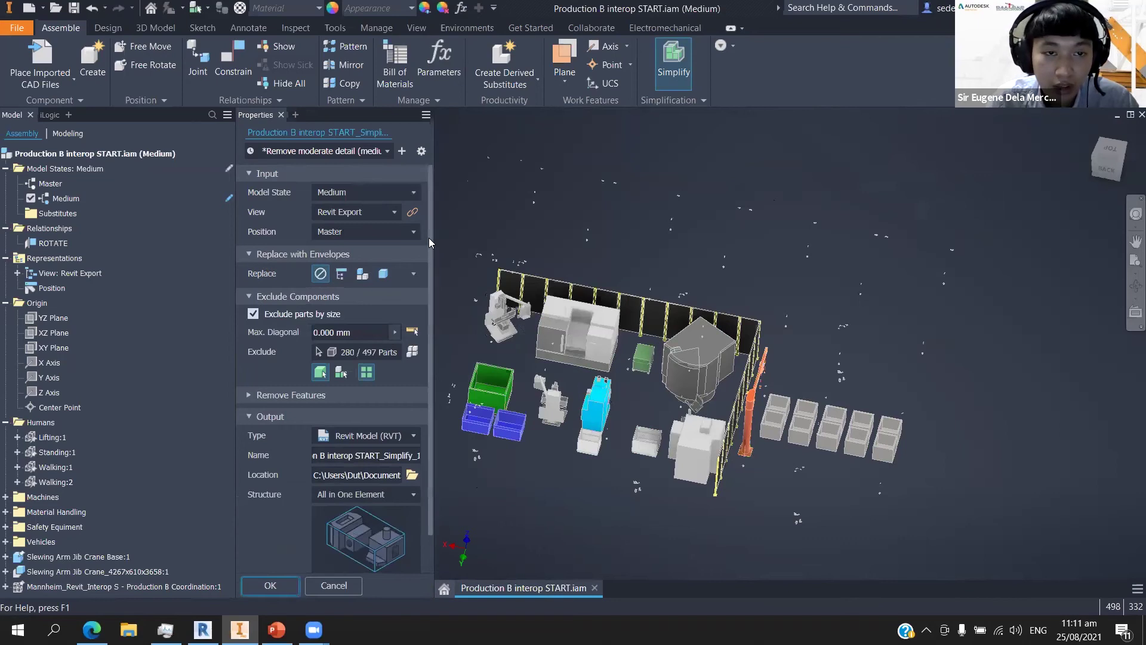
scroll(425, 282, down, 1)
scroll(425, 282, down, 1)
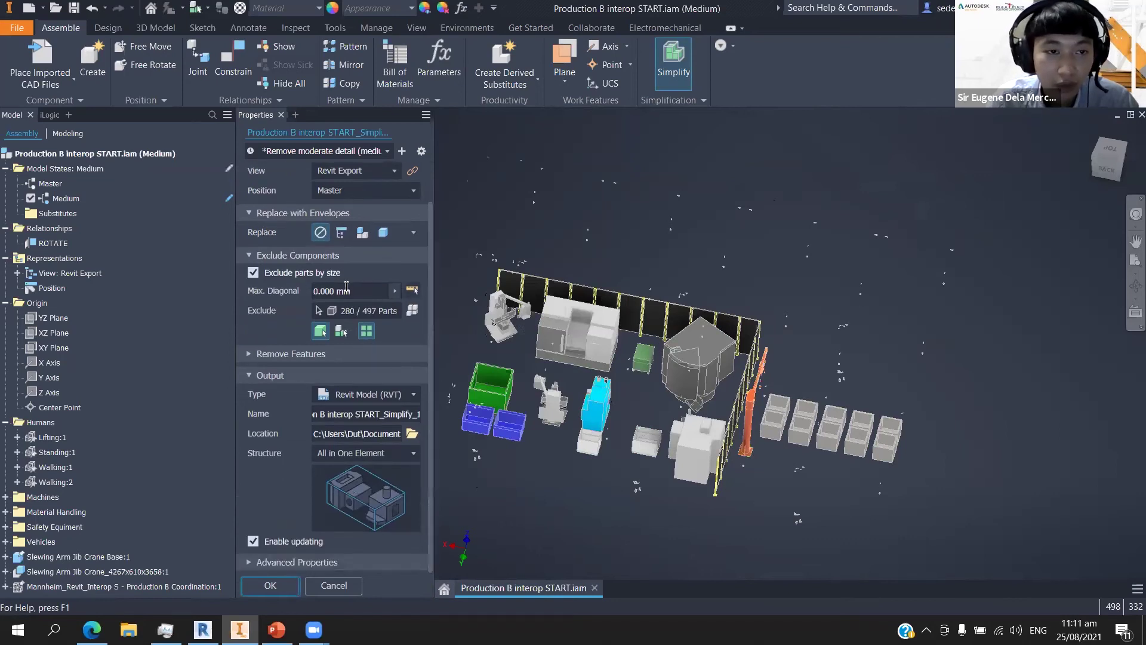
click(249, 256)
click(249, 322)
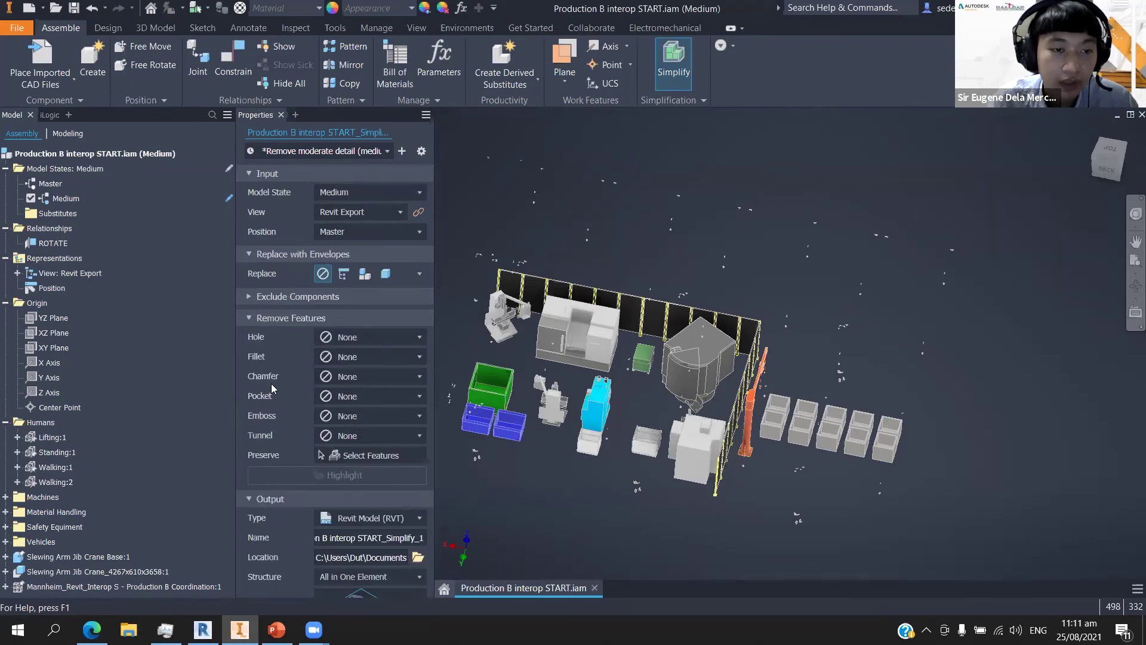
click(250, 317)
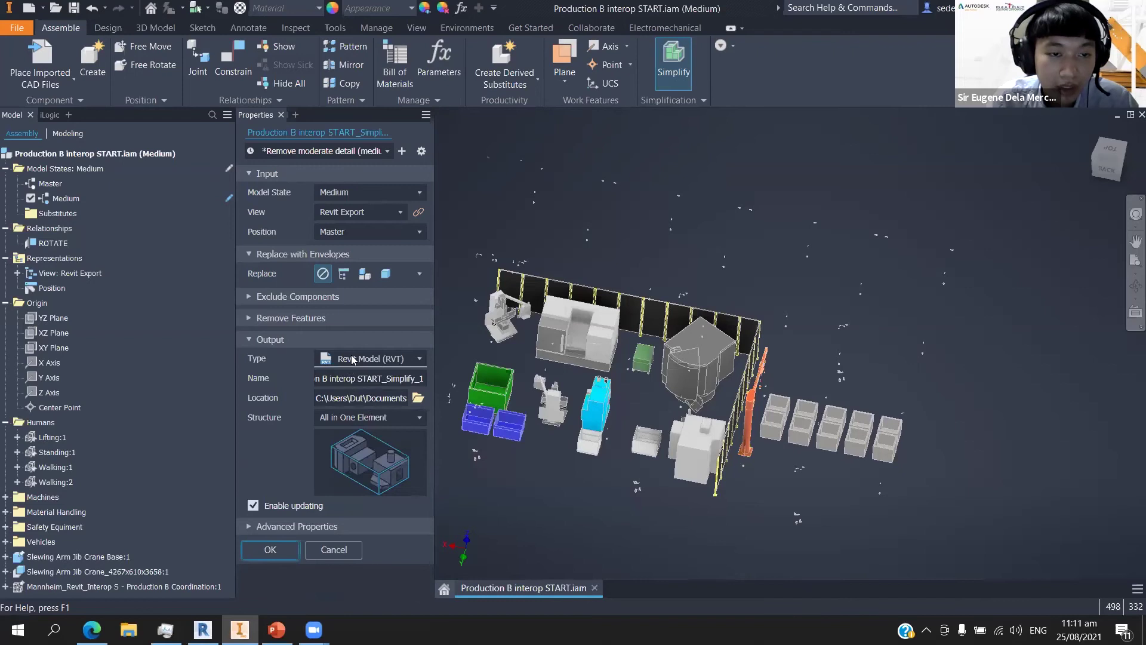
Review the output type and structure options, then export a Revit Model (RVT) as All in One Element, overwriting the existing file.
click(397, 359)
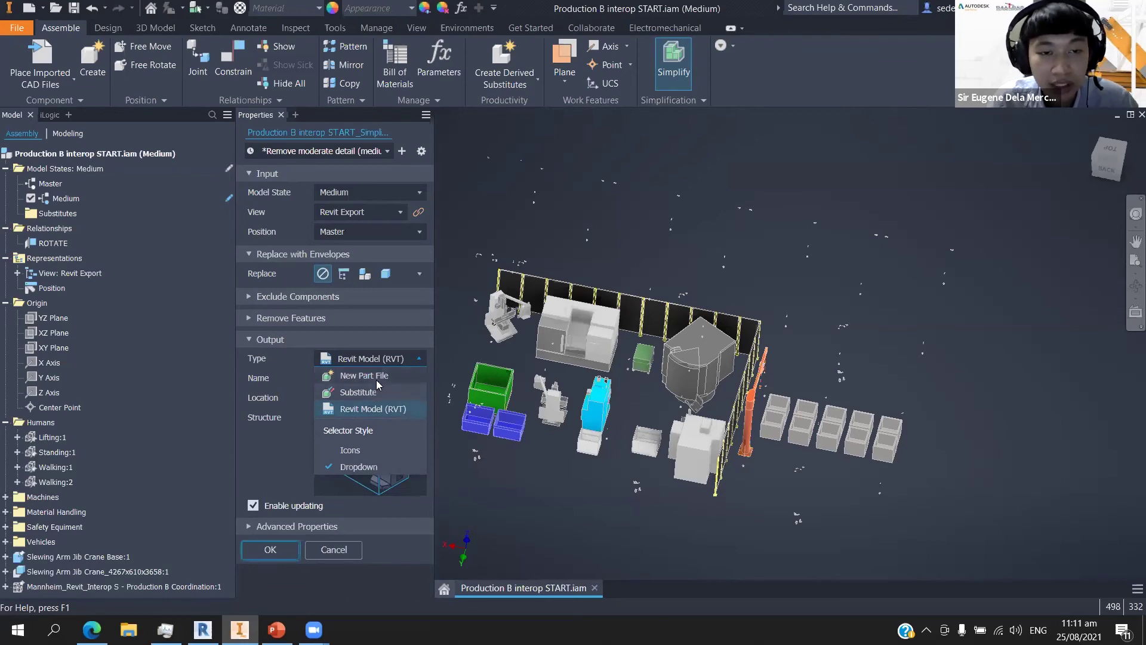
click(401, 358)
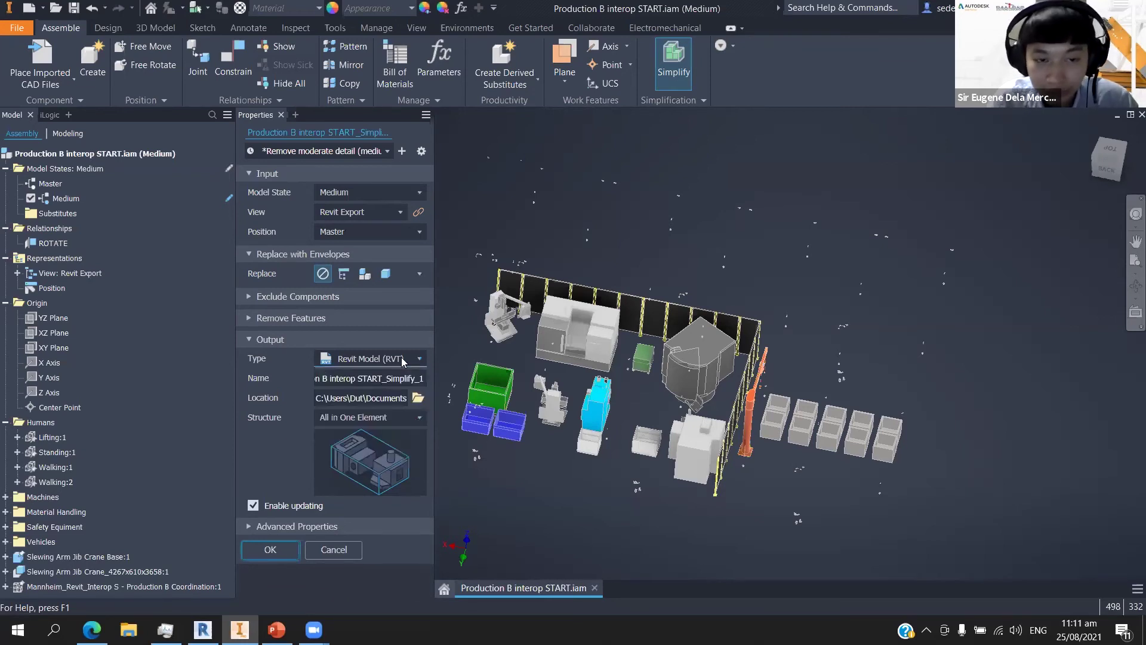
click(347, 417)
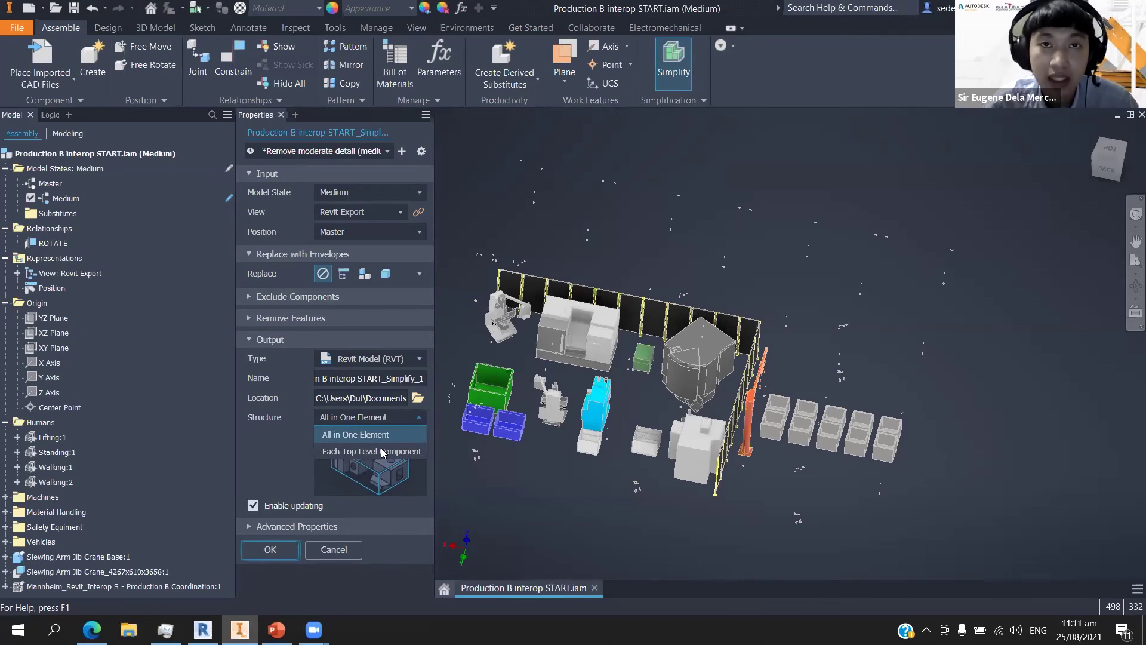
click(405, 416)
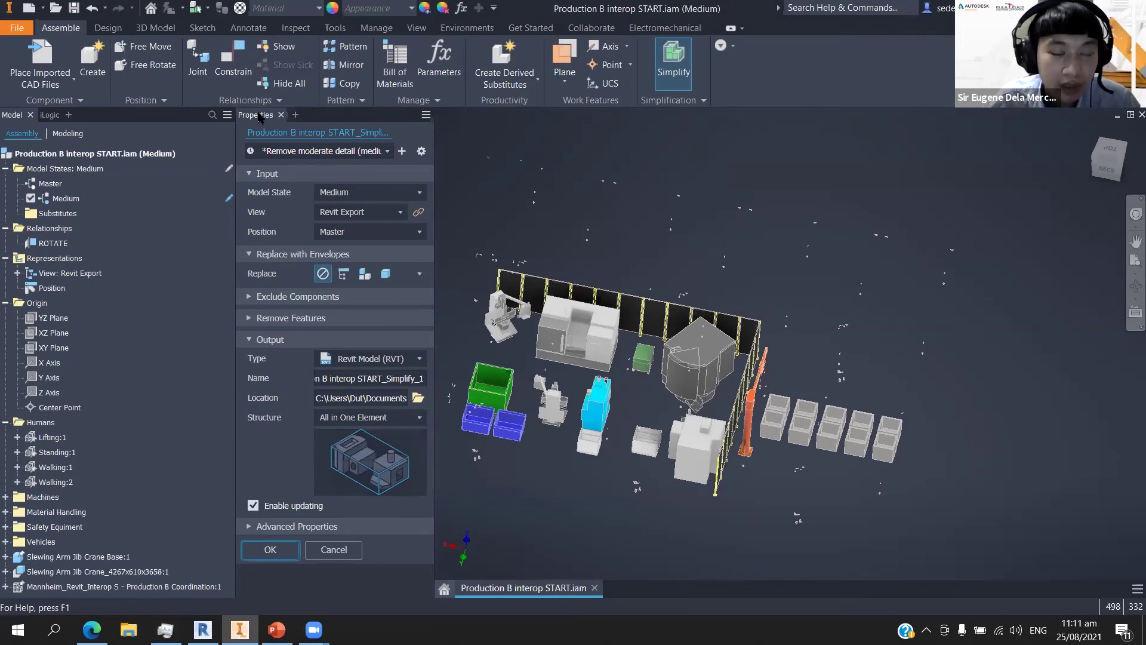
click(269, 550)
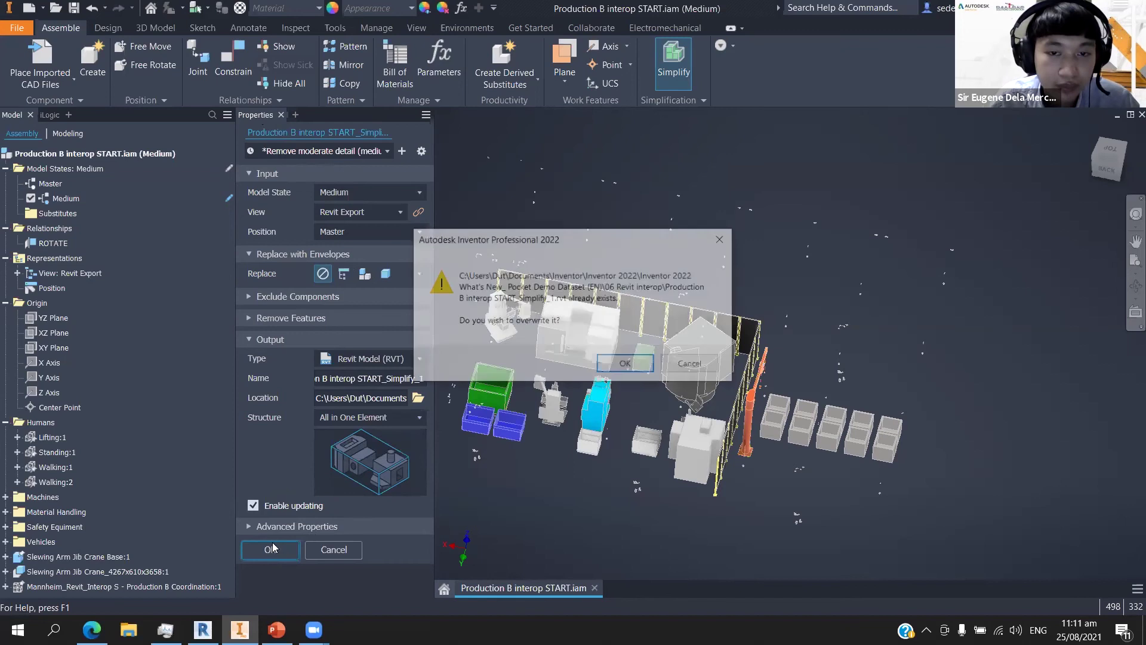
click(623, 366)
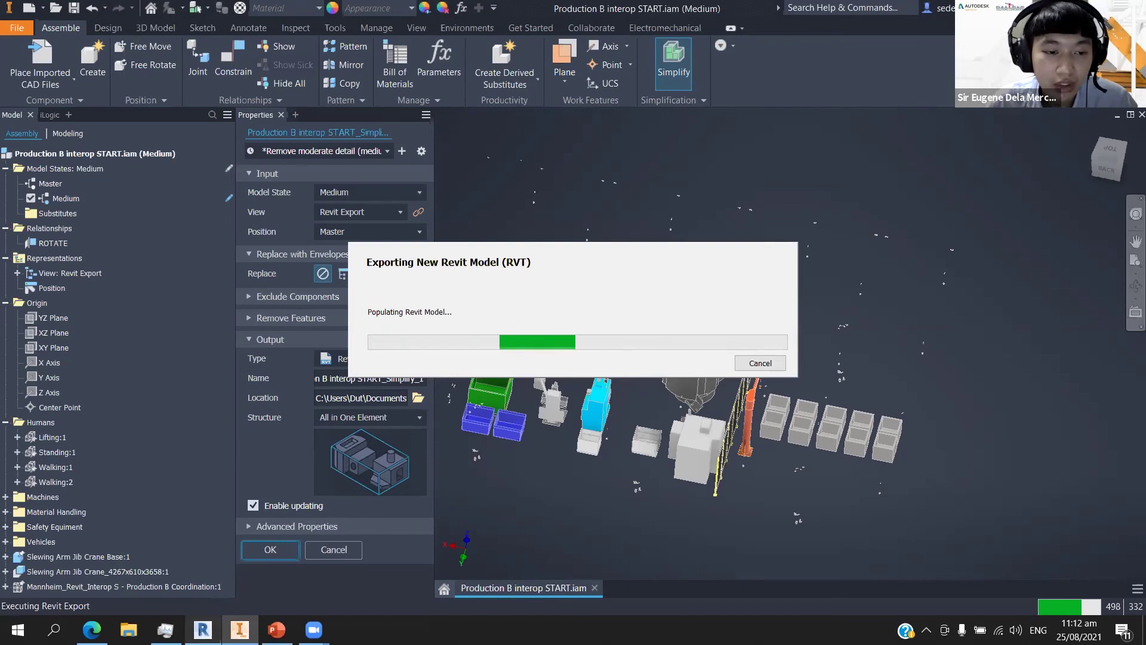
Switch to Revit and close the 3D and Production B Coordination views of the Mannheim project.
mouse_move(203, 629)
click(203, 567)
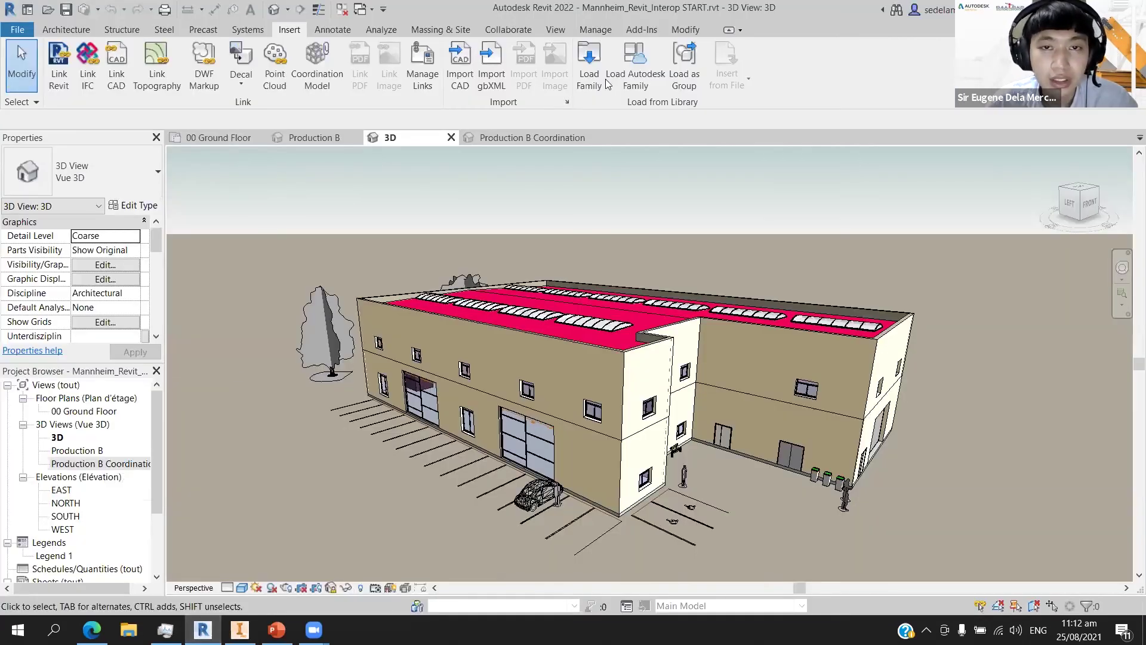
drag(803, 587, 807, 586)
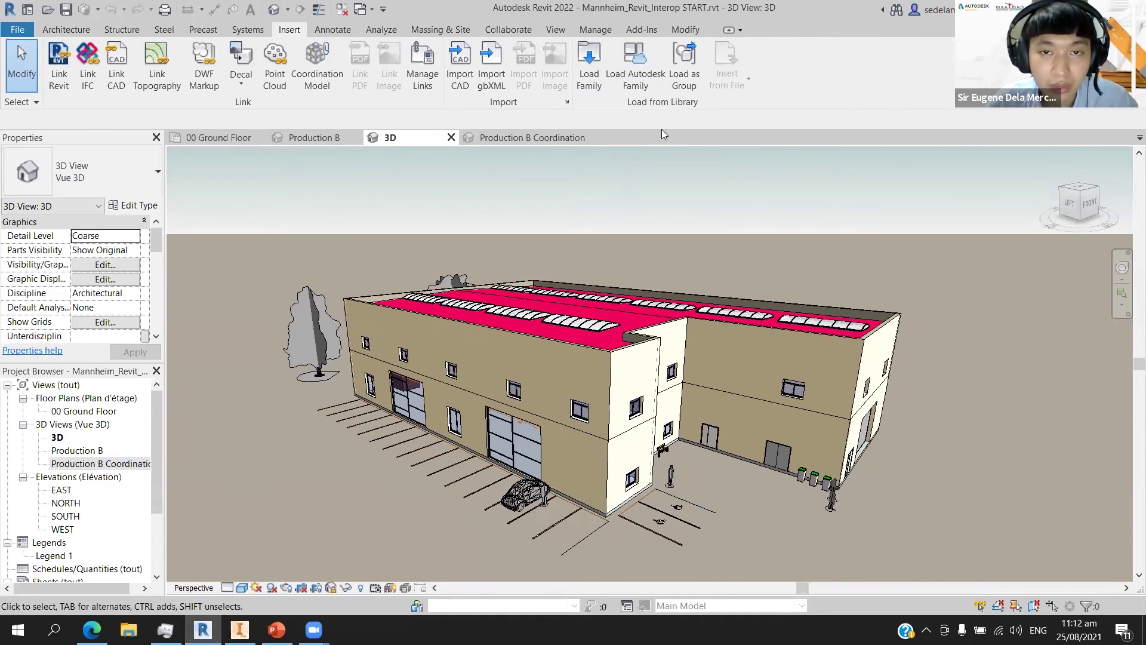
click(451, 138)
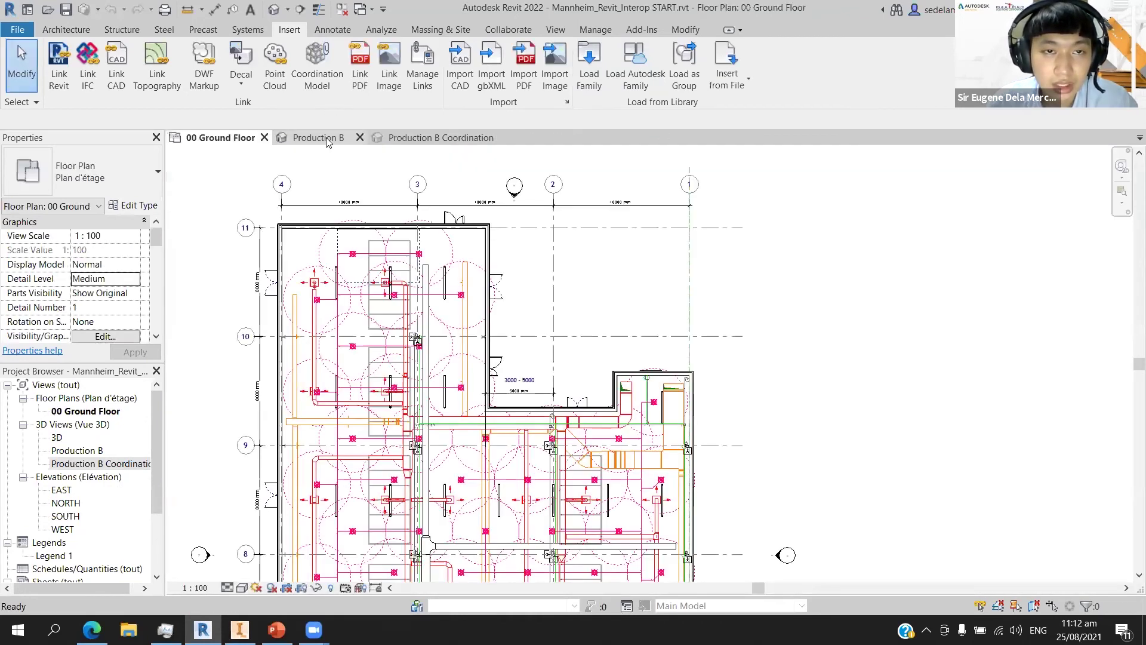
click(415, 136)
click(491, 137)
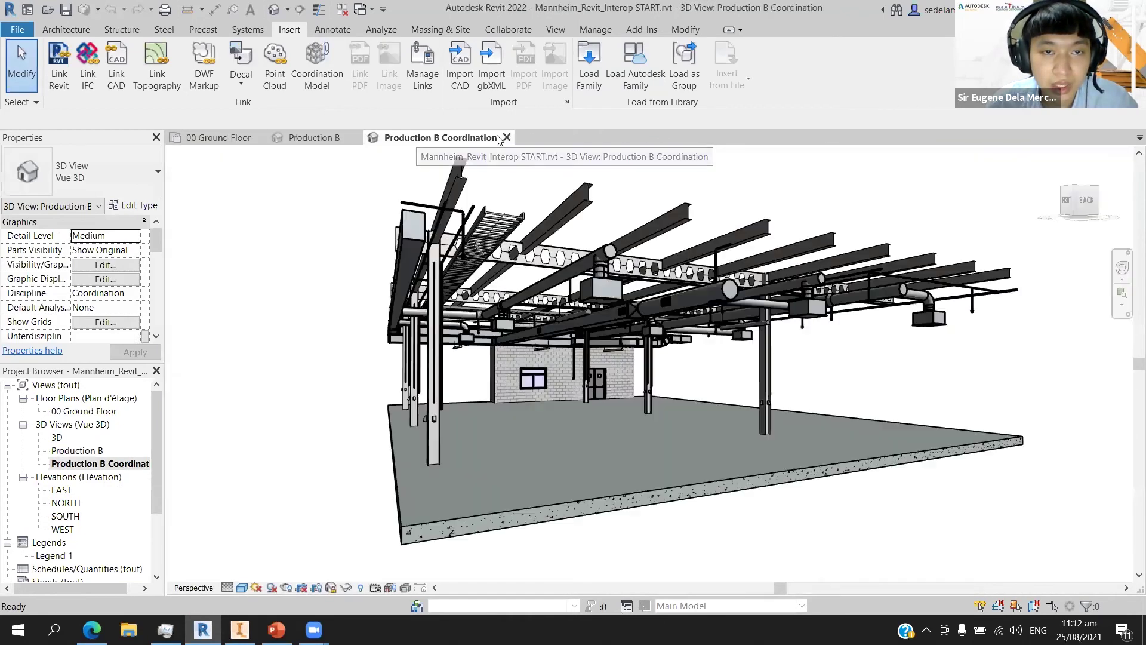
click(507, 137)
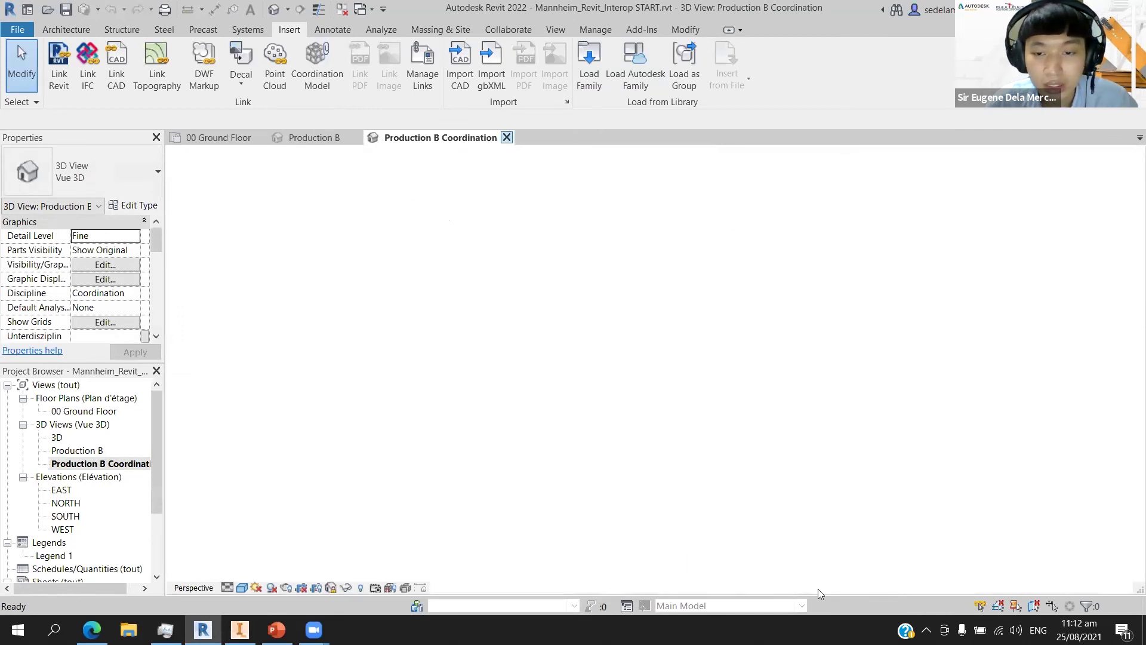
Examine the empty production hall in the Production B view and the 00 Ground Floor plan.
drag(784, 588, 786, 589)
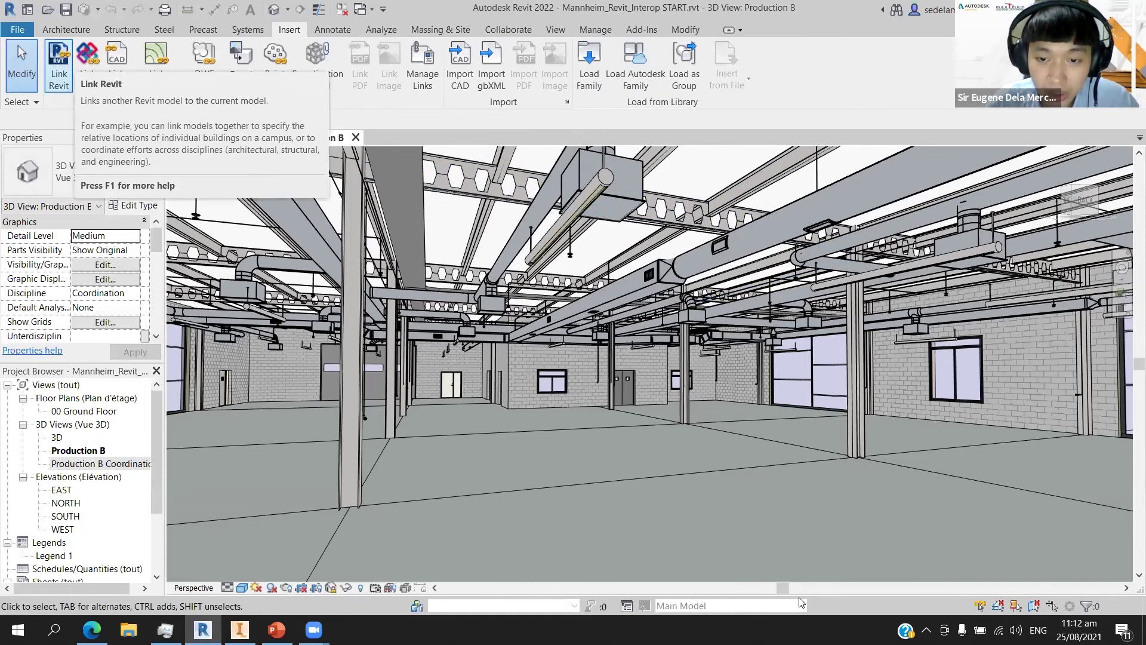
drag(785, 588, 795, 588)
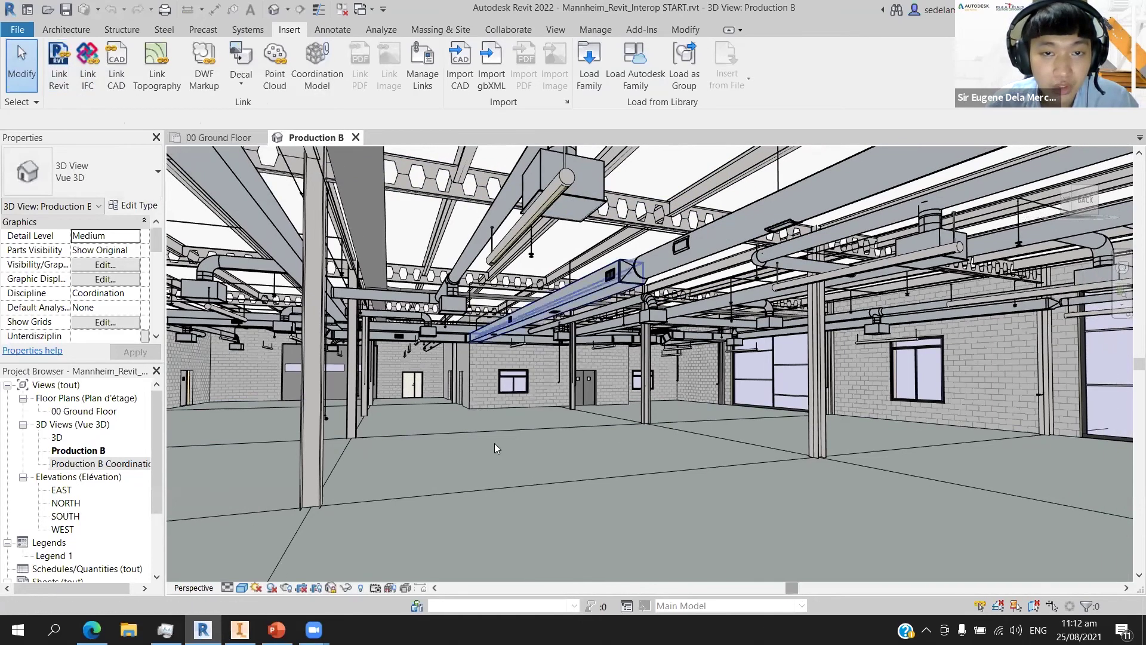
click(219, 138)
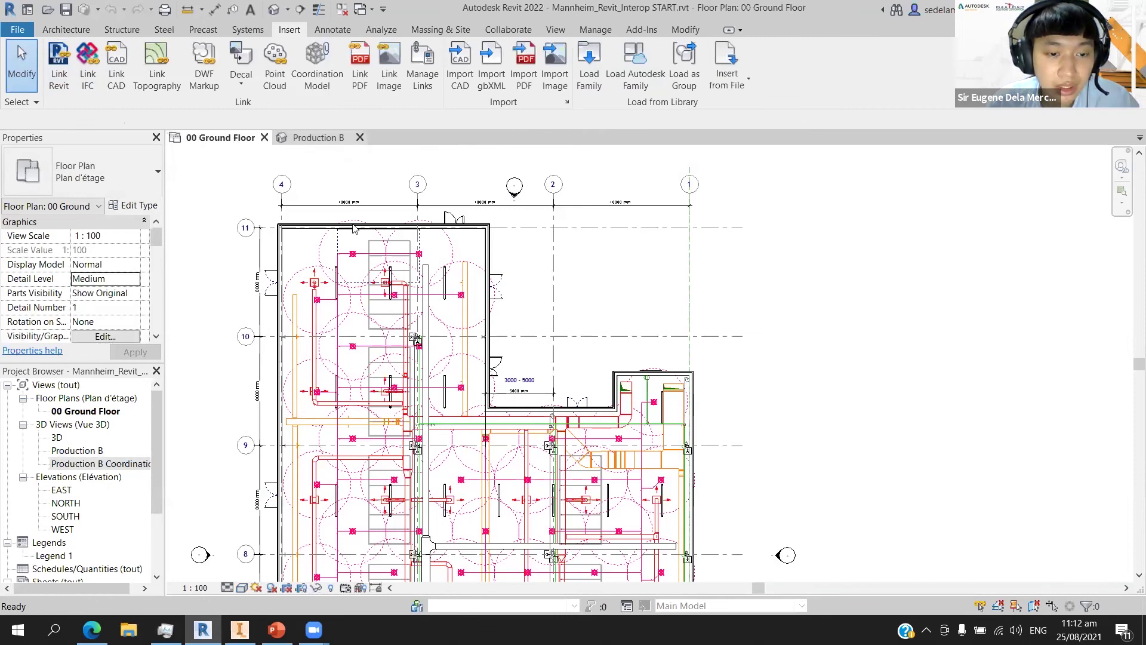
key(ctrl+Tab)
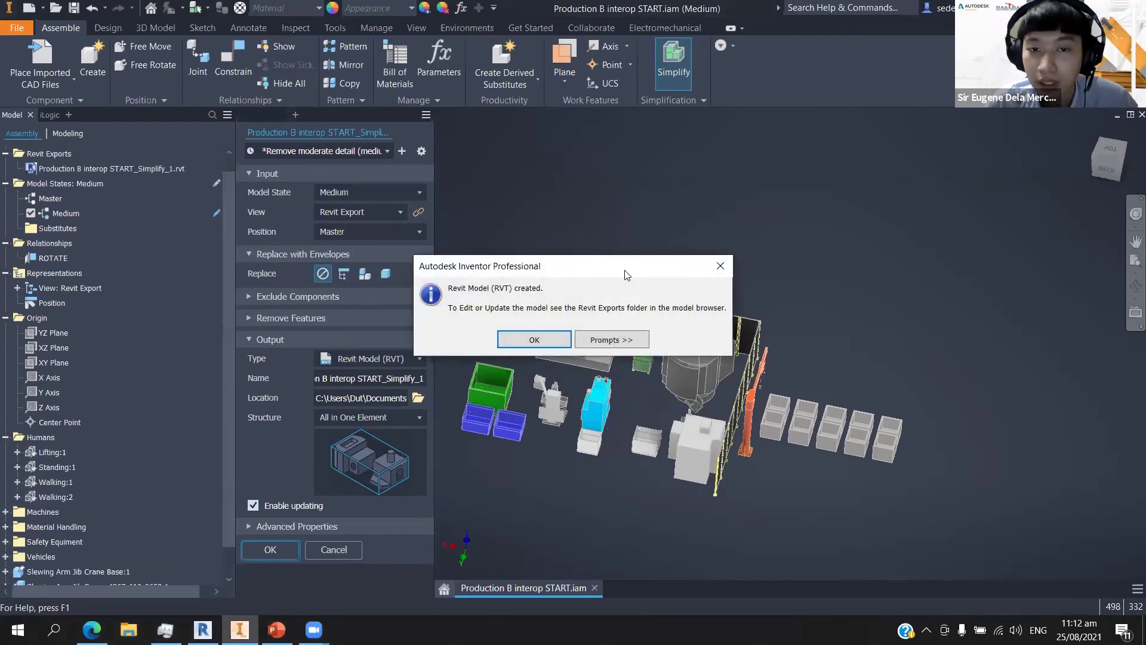
Finish the RVT export in Inventor and check the update and edit options for Production B interop START_Simplify_1.rvt.
drag(626, 275, 647, 237)
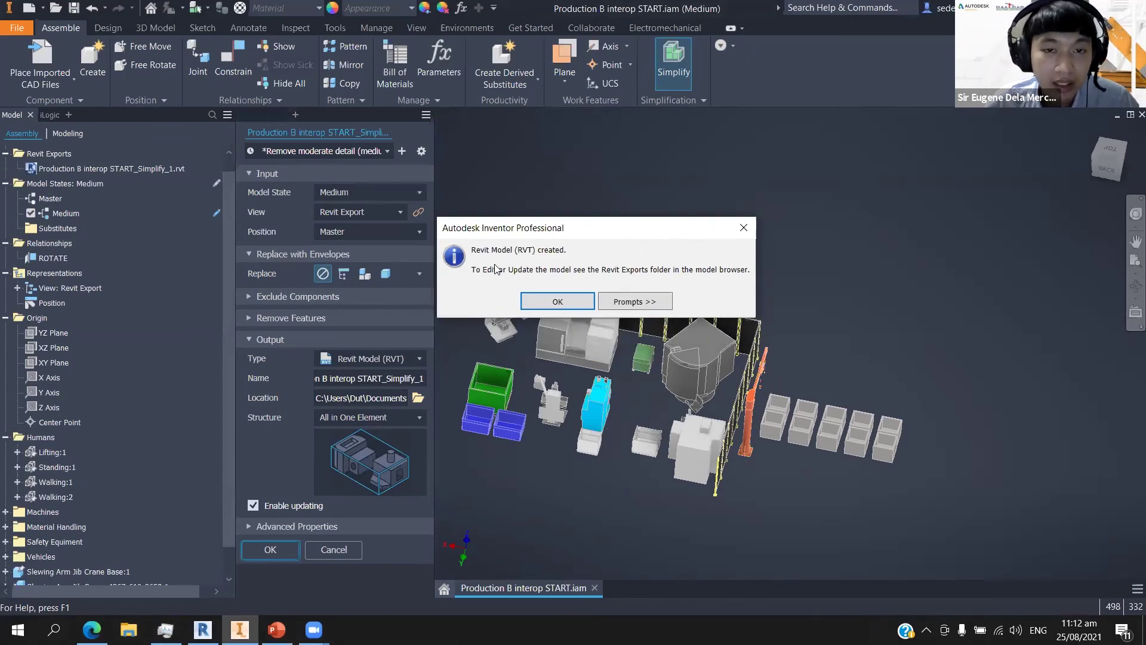
click(560, 301)
scroll(491, 306, down, 3)
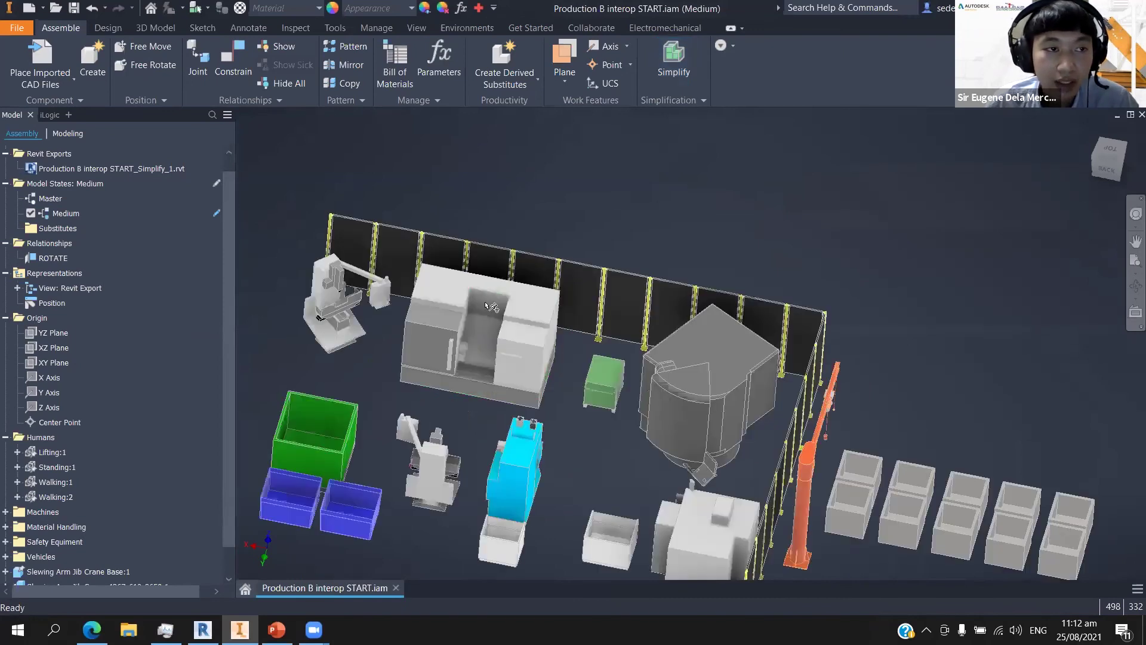
middle_drag(492, 306, 509, 287)
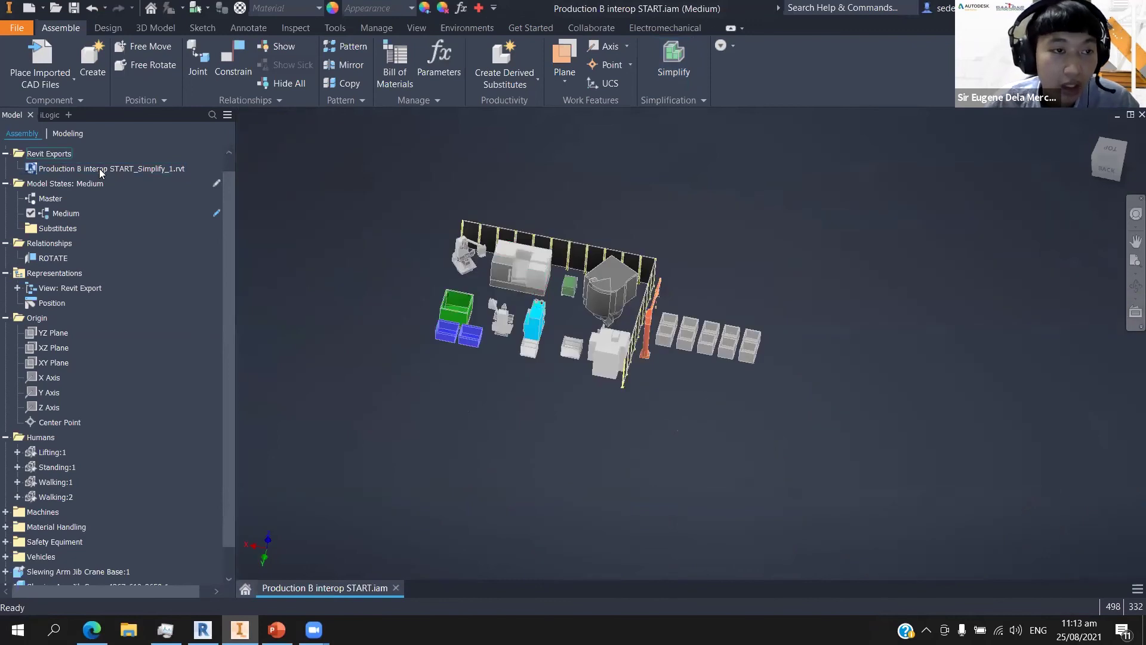
right_click(99, 168)
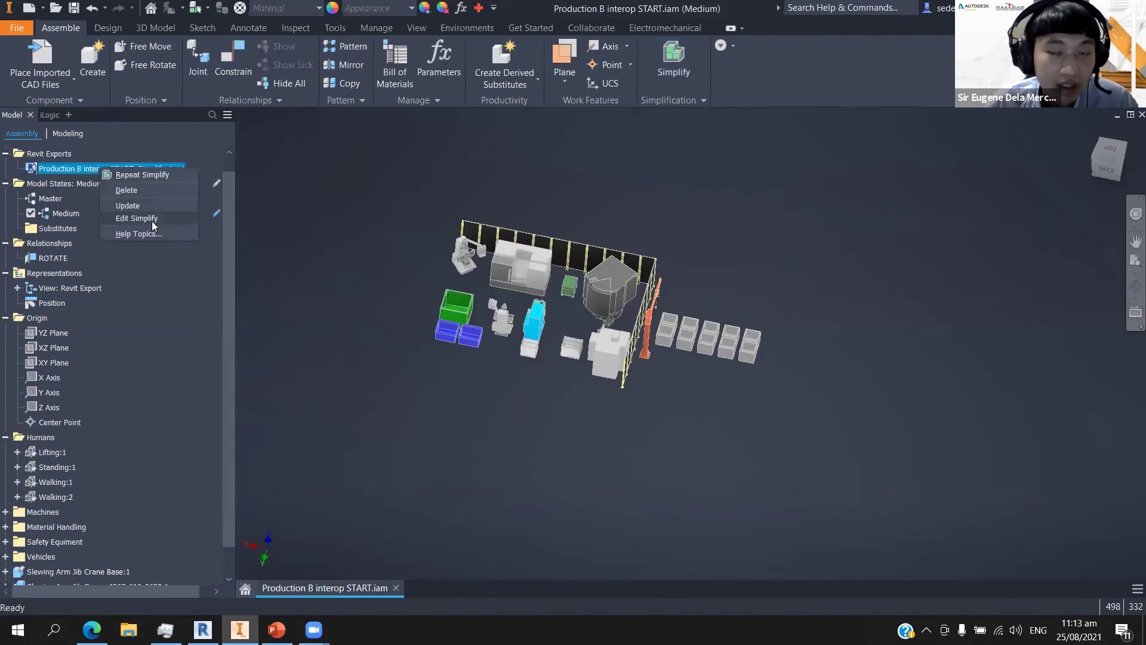
click(230, 310)
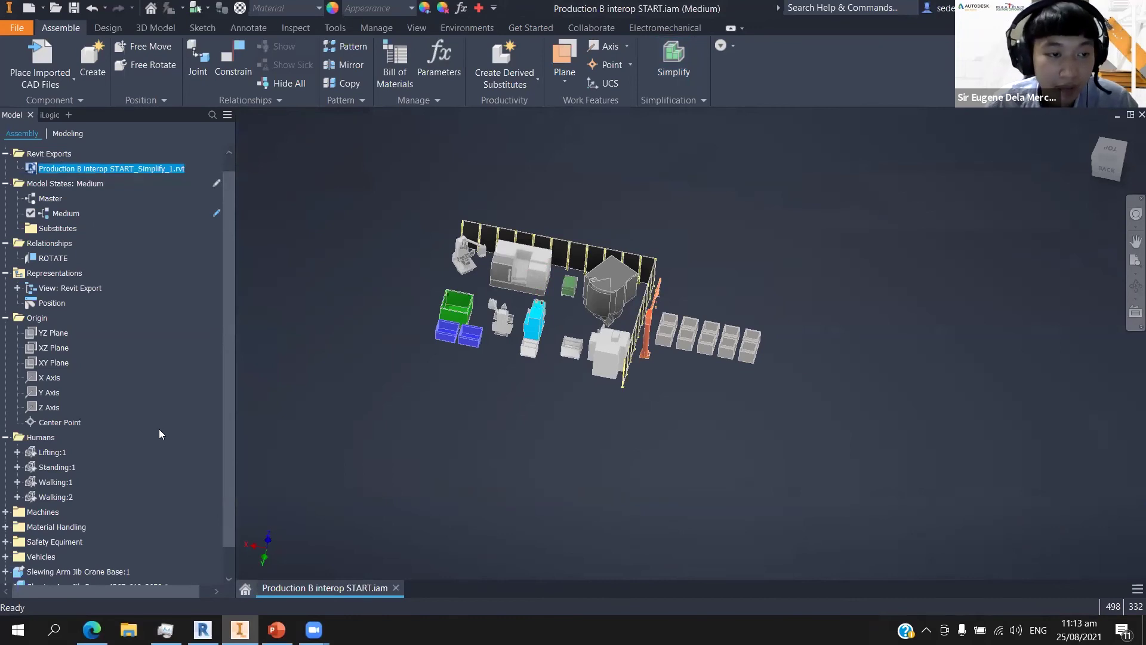
Activate the view representation that includes the Mannheim building and inspect the jib crane against the overhead ducts.
scroll(155, 536, down, 1)
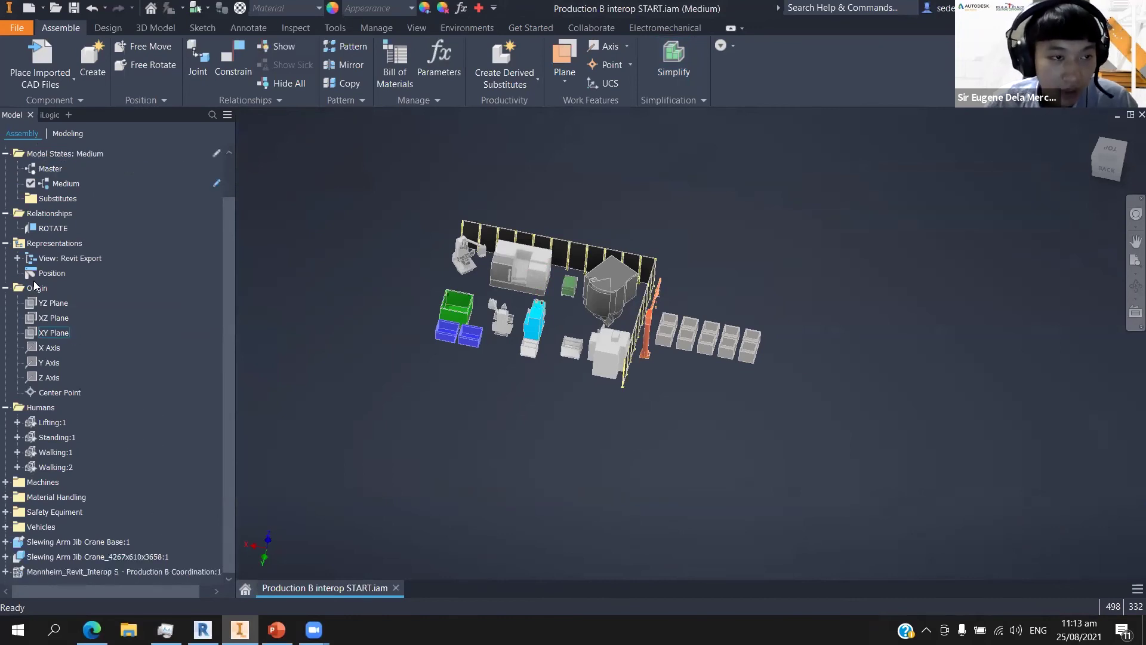
click(17, 258)
double_click(63, 302)
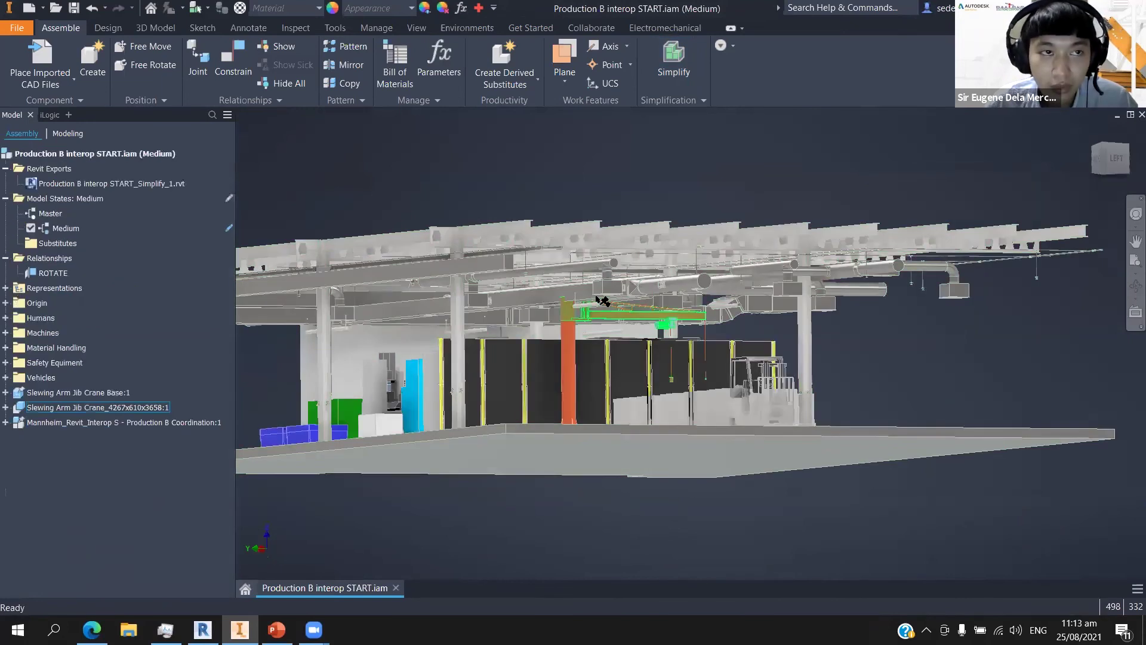
scroll(555, 303, up, 3)
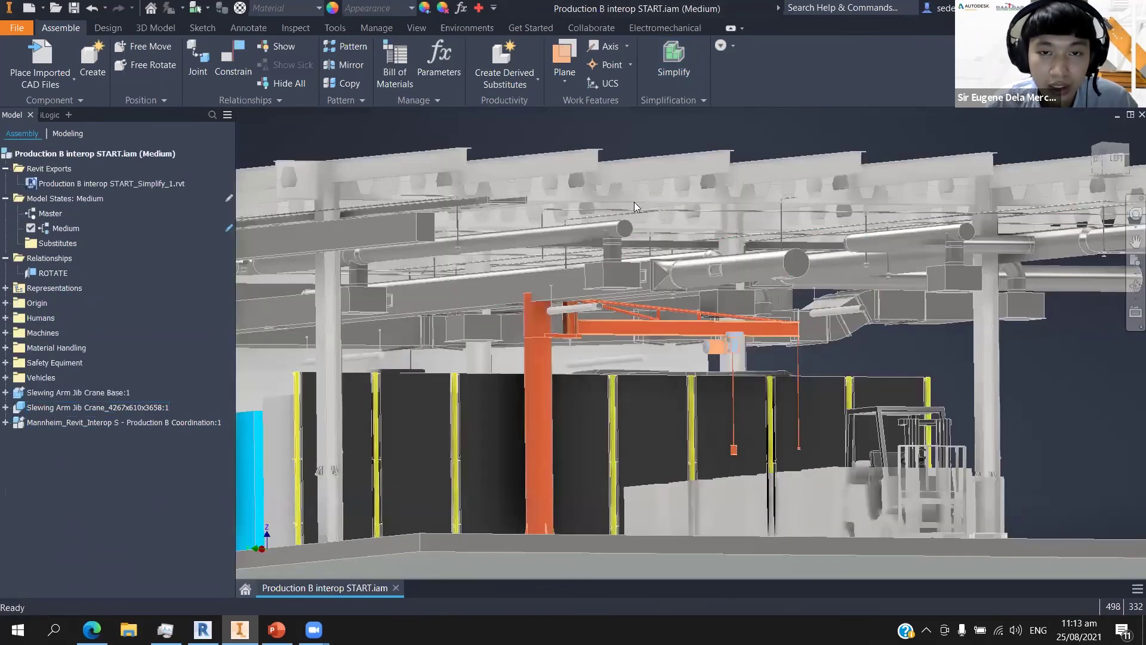
scroll(567, 281, down, 3)
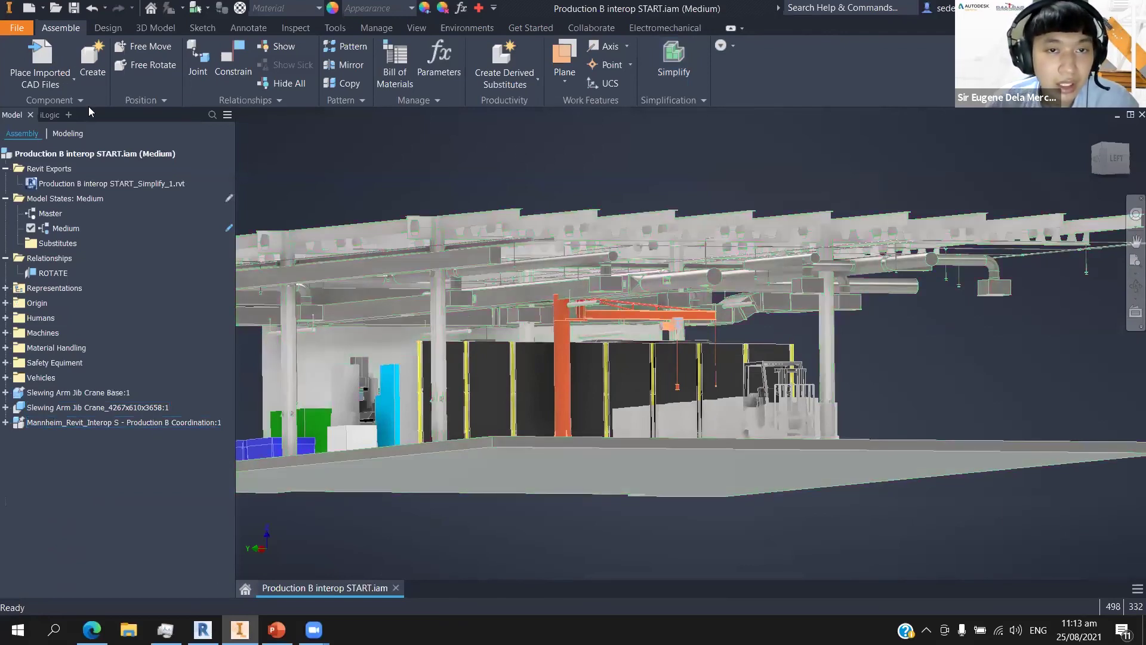
Switch to Revit, link Production B interop START_Simplify_1.rvt with Auto - Internal Origin to Internal Origin positioning, and select the linked model.
key(alt+Tab)
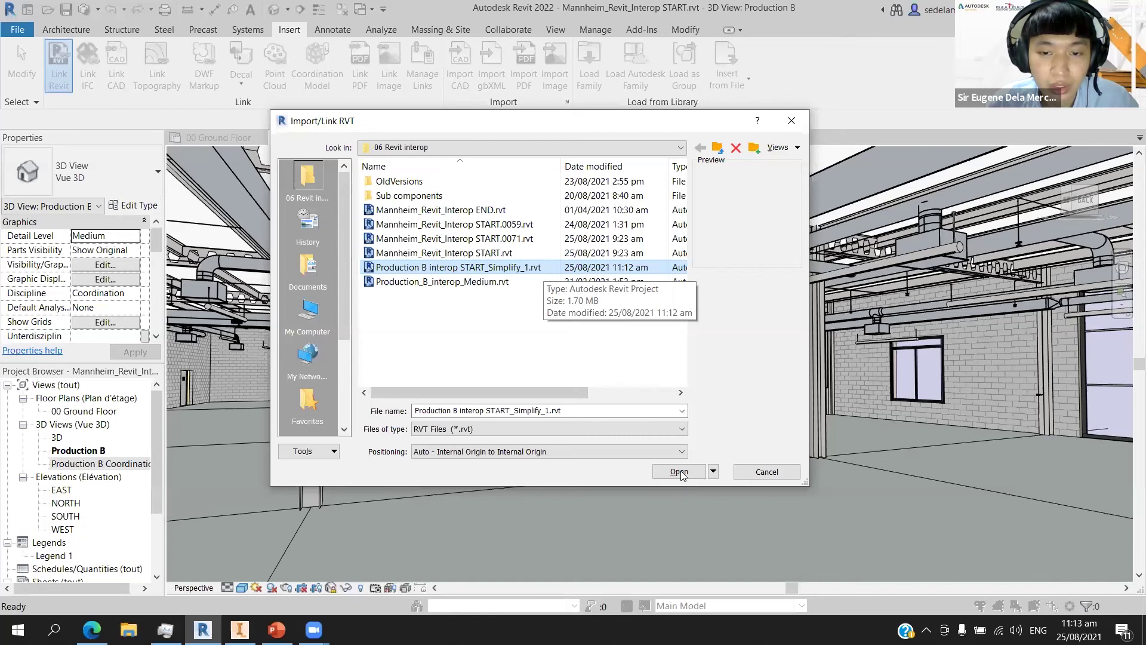
click(682, 473)
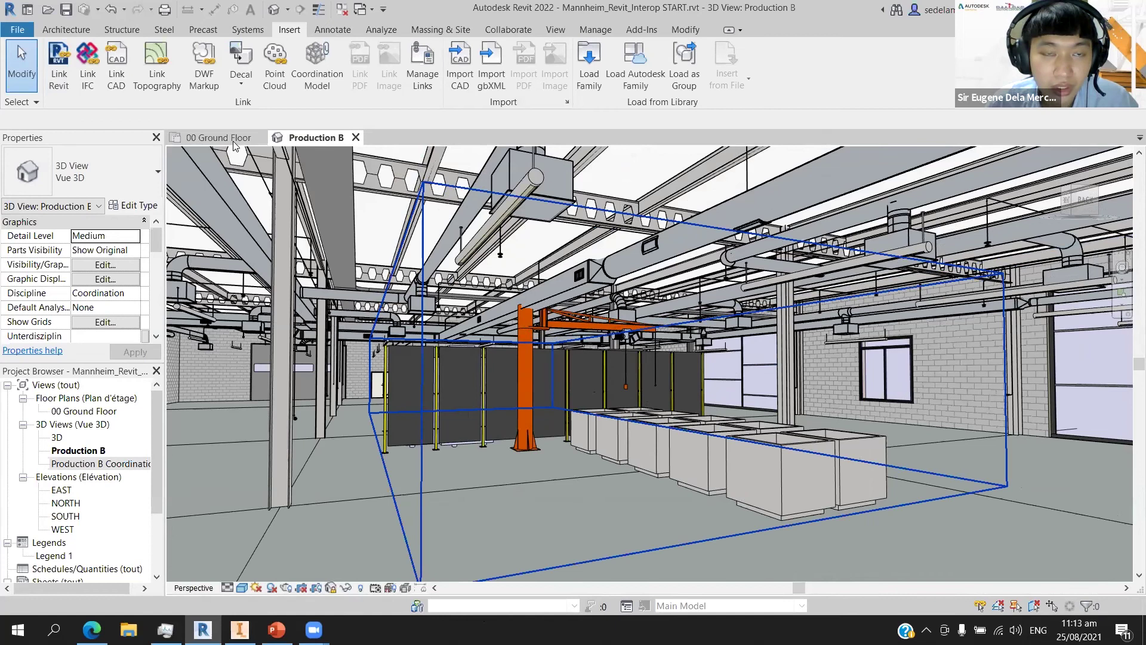
click(559, 325)
Locate the linked production equipment relative to the ducts in the 00 Ground Floor plan, then clear the selection.
key(ctrl+Tab)
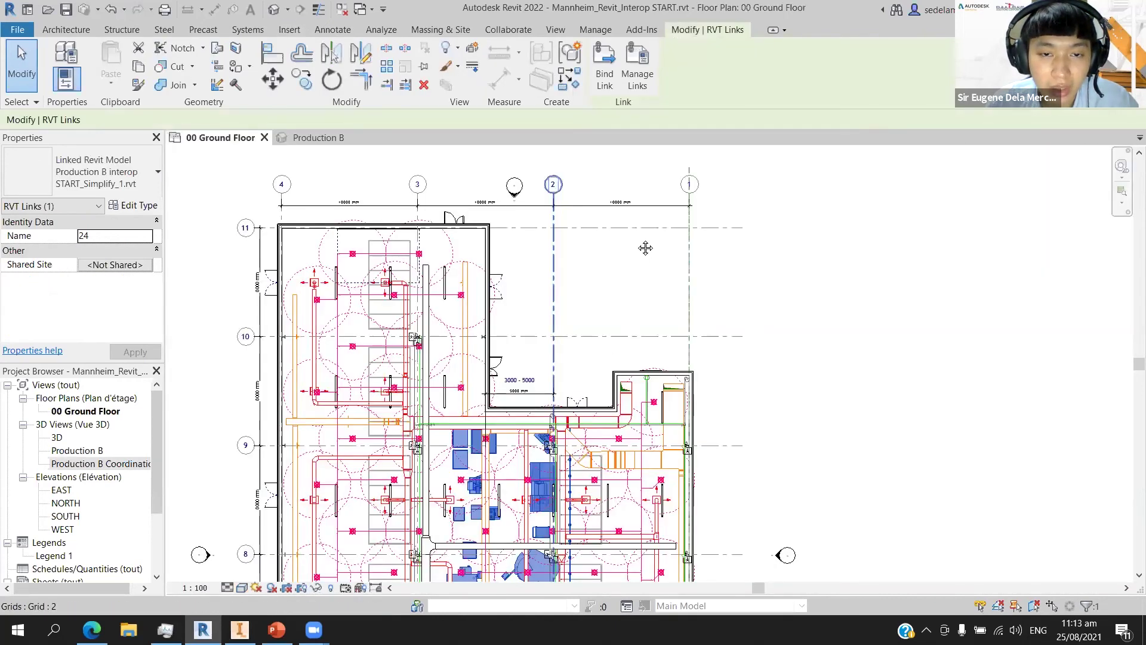
middle_drag(564, 369, 619, 233)
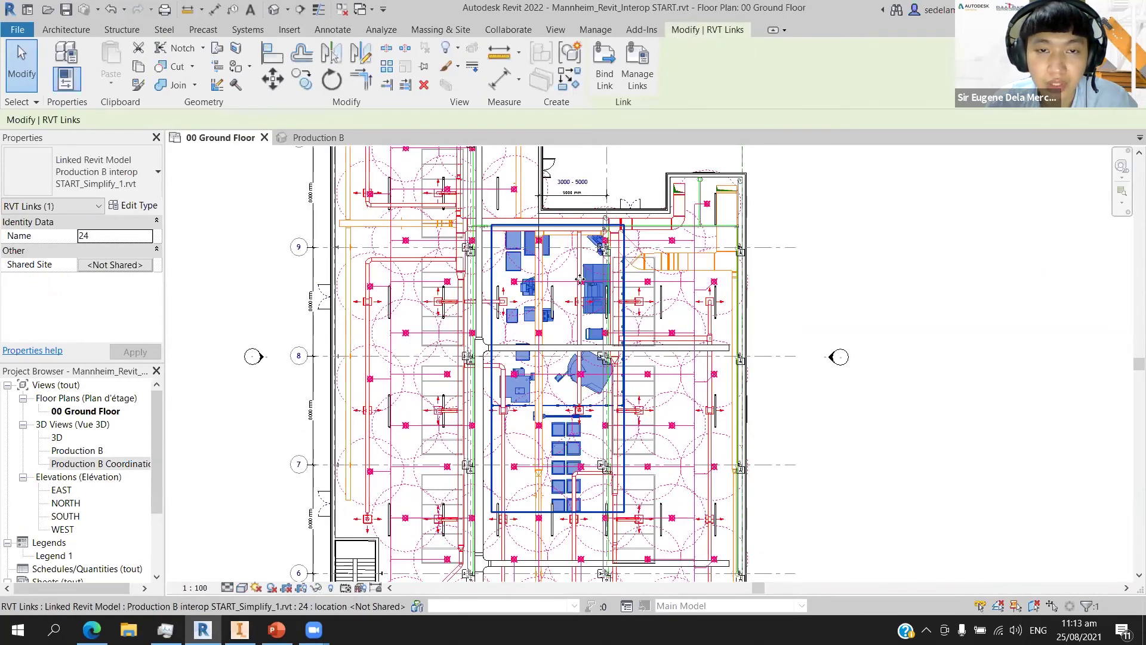
scroll(579, 278, up, 2)
scroll(516, 261, up, 2)
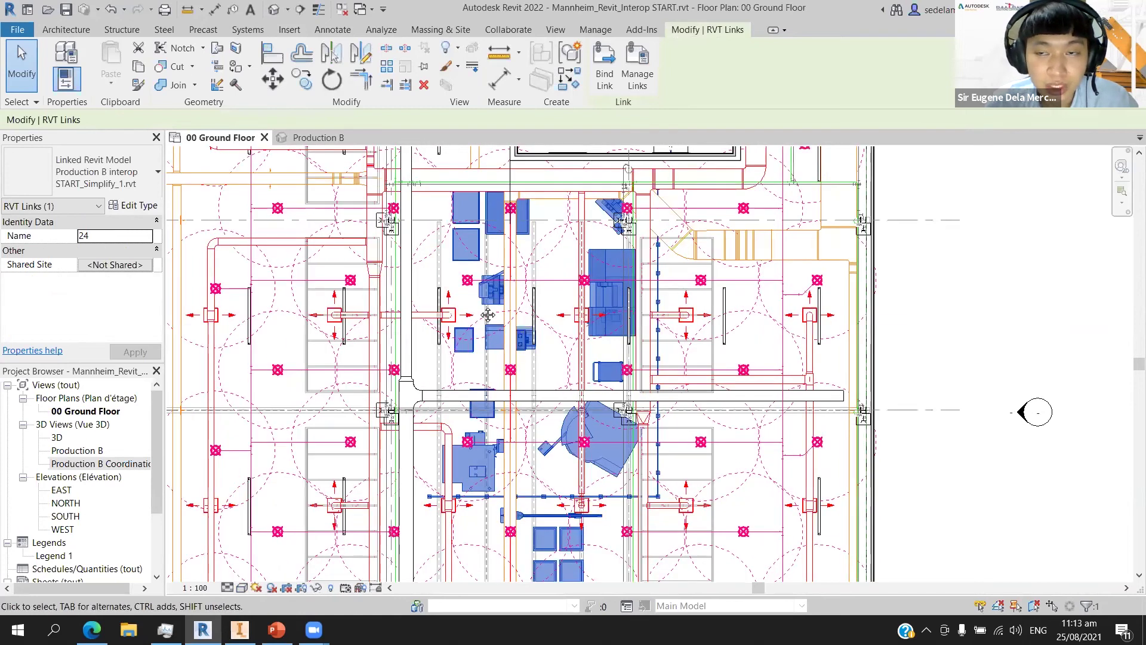
middle_drag(516, 261, 523, 323)
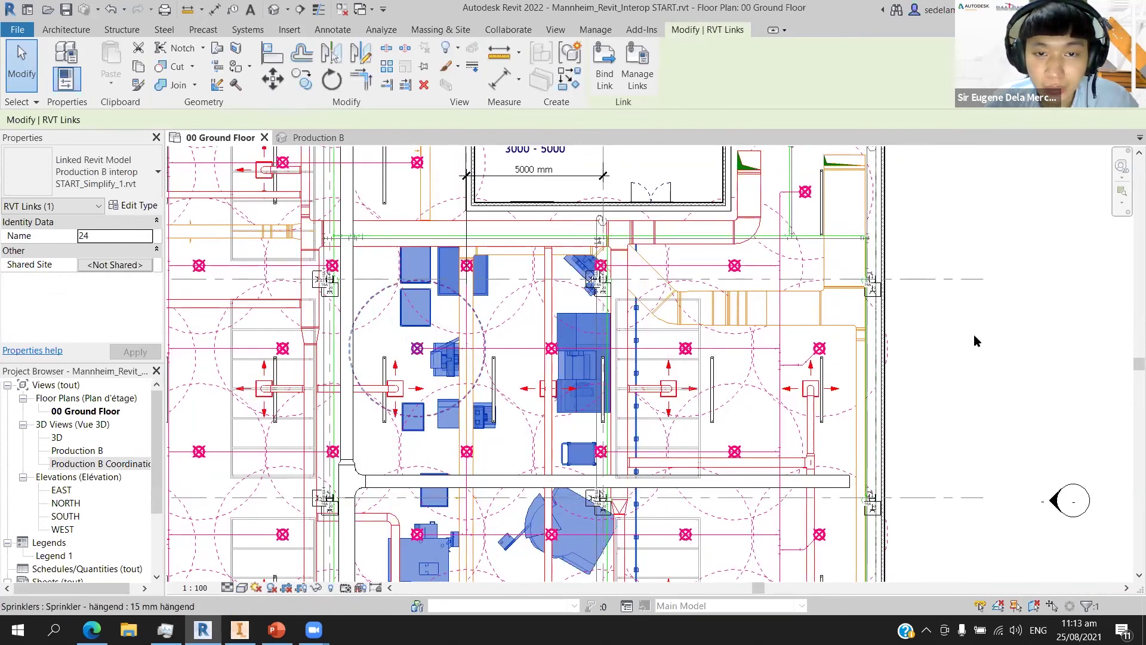
click(975, 340)
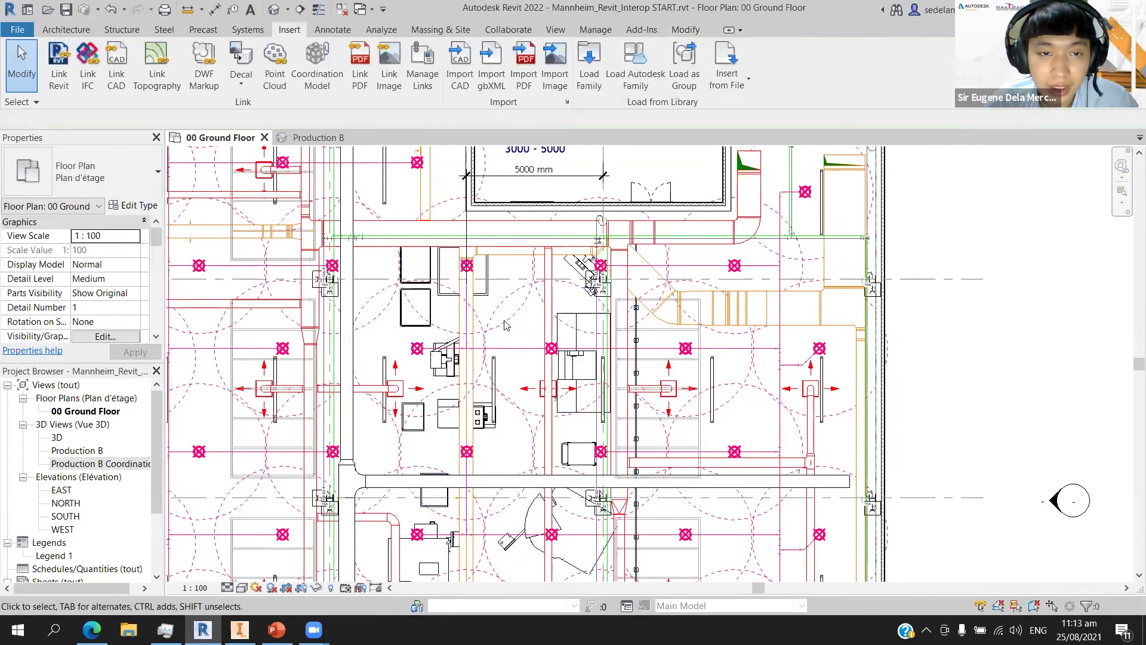
Move the 500 x 400 mm duct above the machines by setting its dimension under the 3000 - 5000 note to 3000 mm.
scroll(468, 293, up, 2)
click(467, 293)
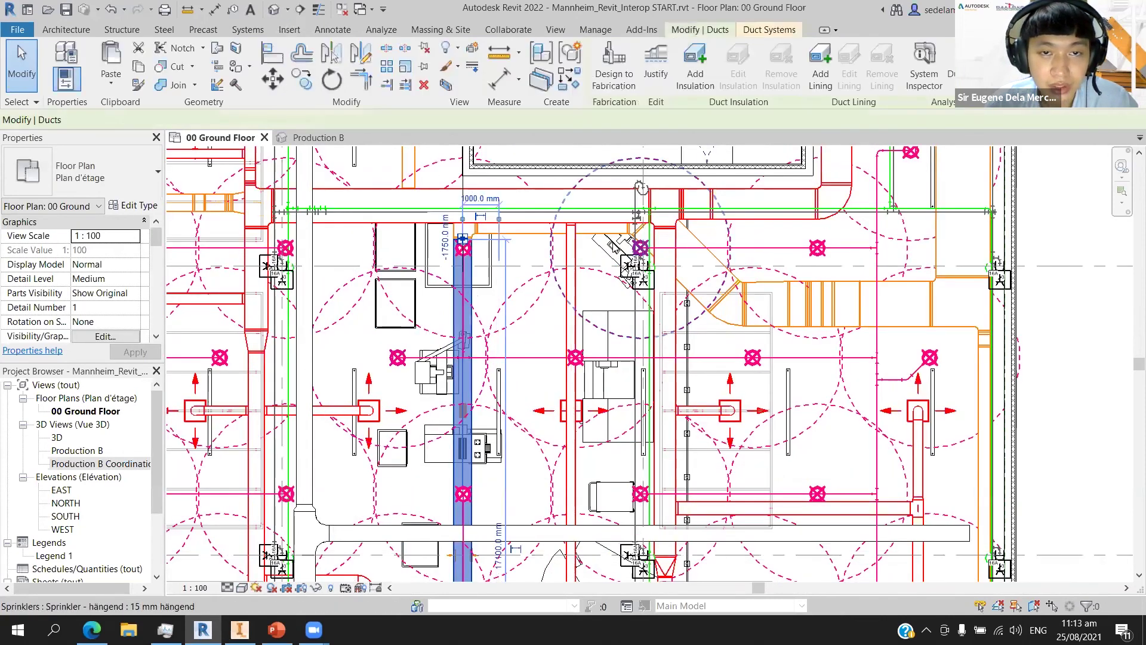
scroll(611, 245, down, 3)
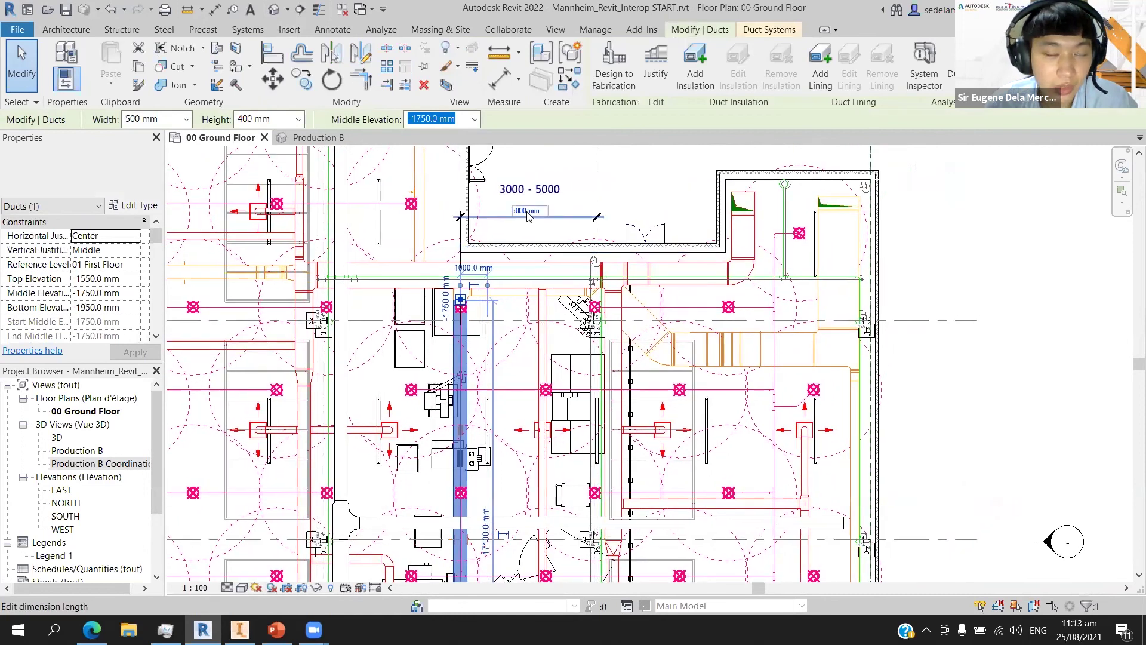
click(528, 214)
text(30)
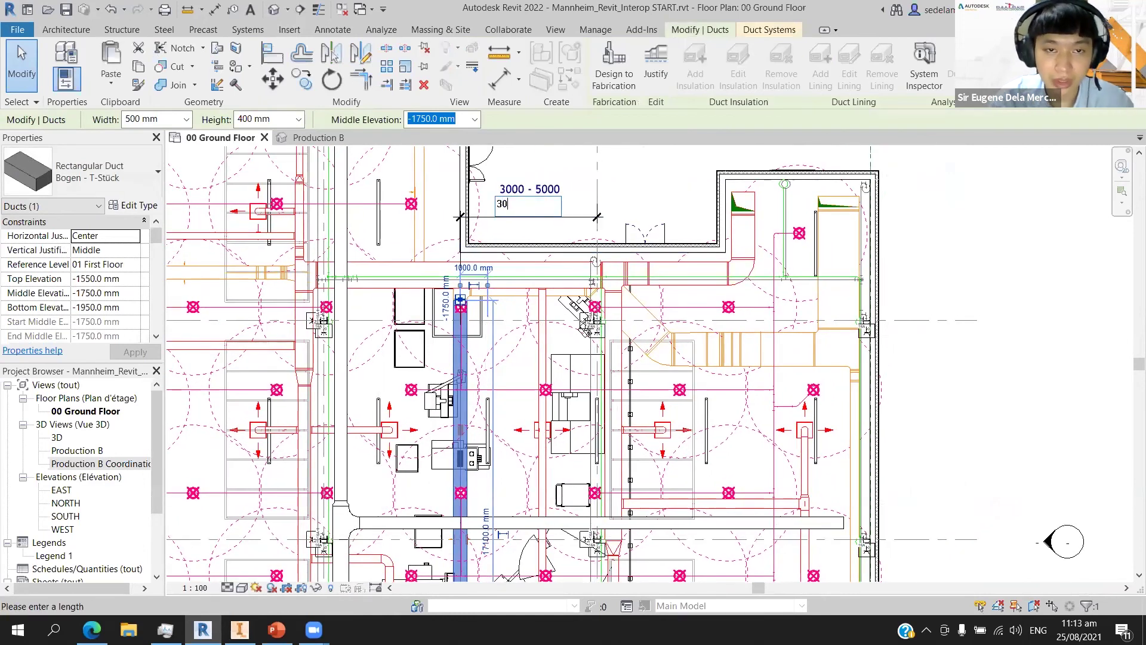
text(00)
key(Return)
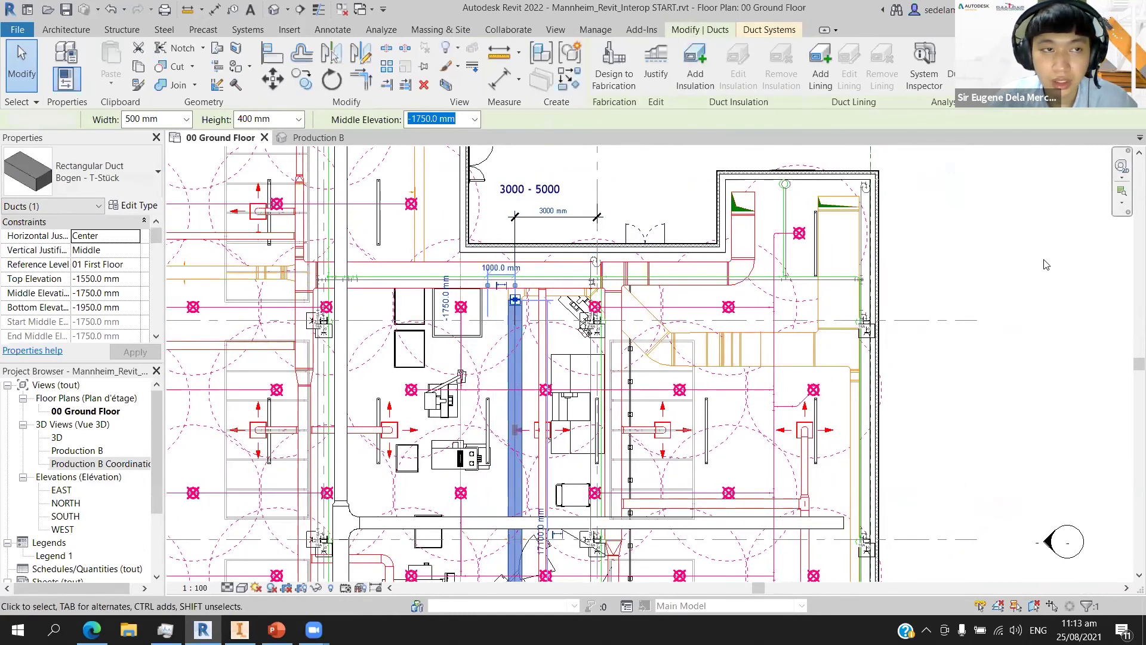
Clear the duct selection and save the Mannheim Revit project with the repositioned duct.
key(Escape)
click(64, 12)
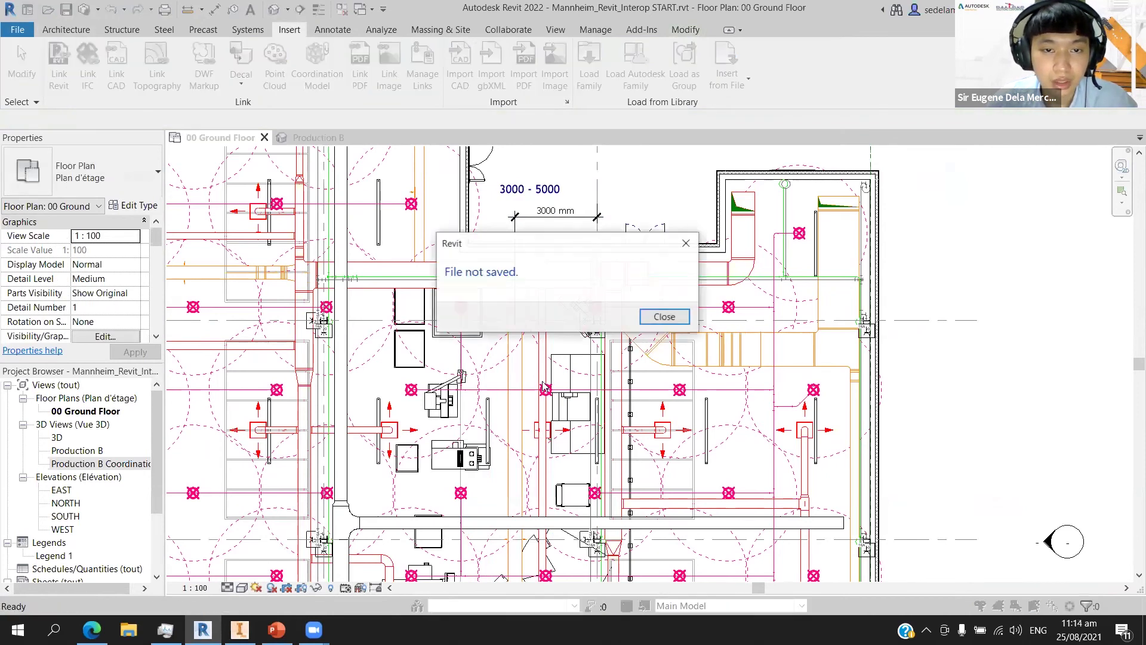
click(684, 317)
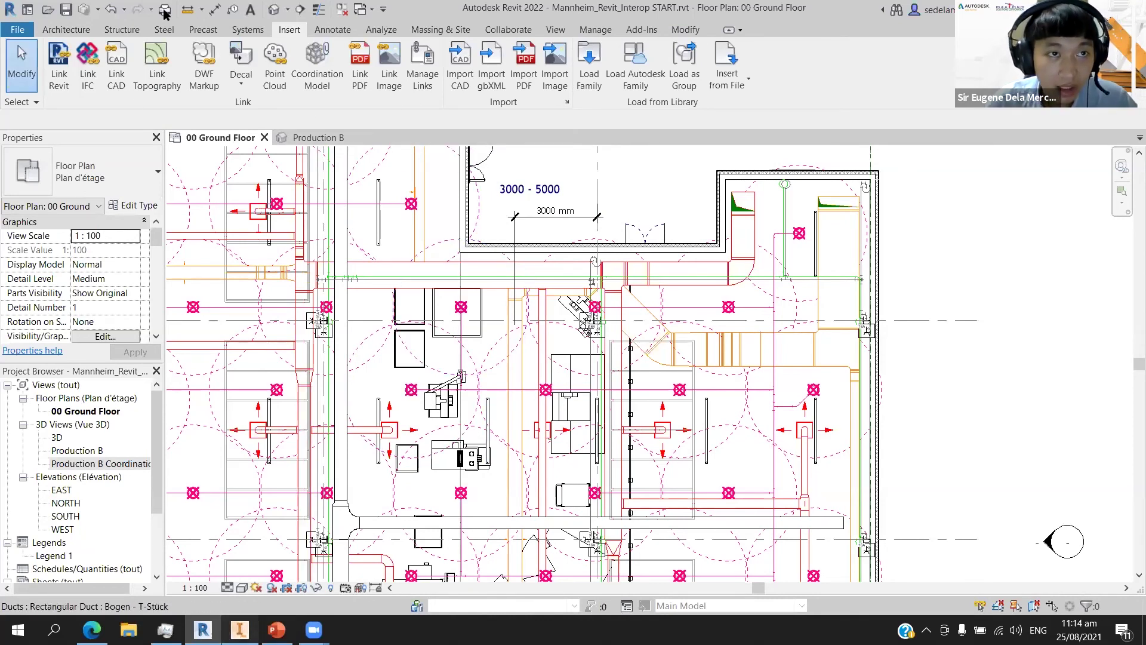
Switch to Inventor, update the Production B assembly with the changed building model, and inspect the moved duct around the jib crane.
key(alt+Tab)
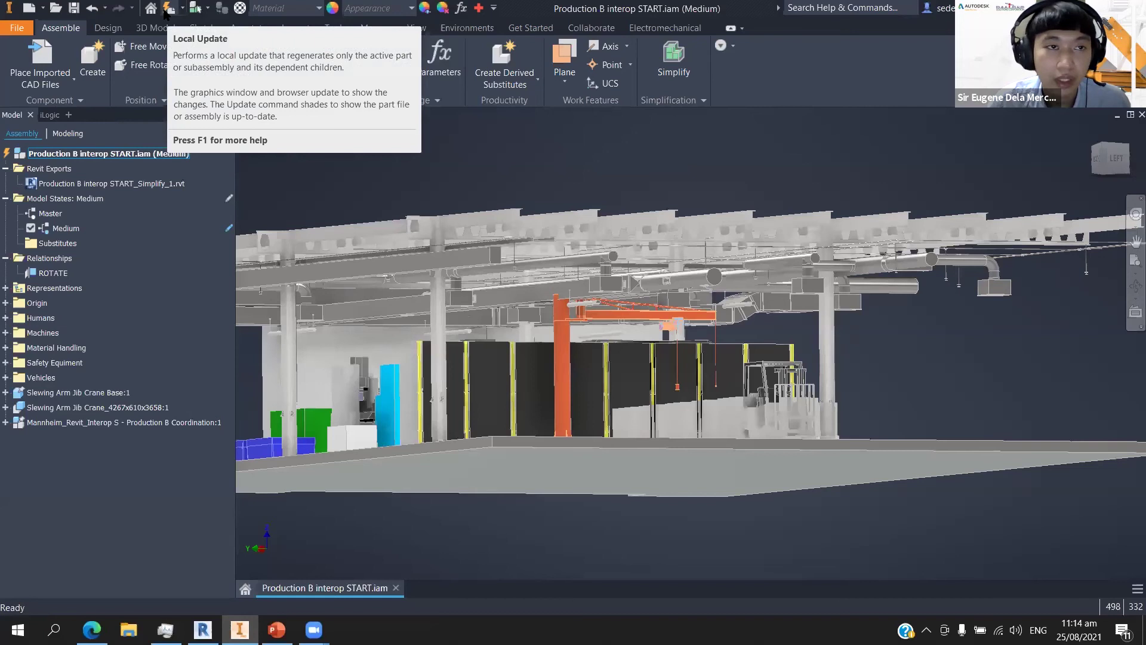
click(164, 10)
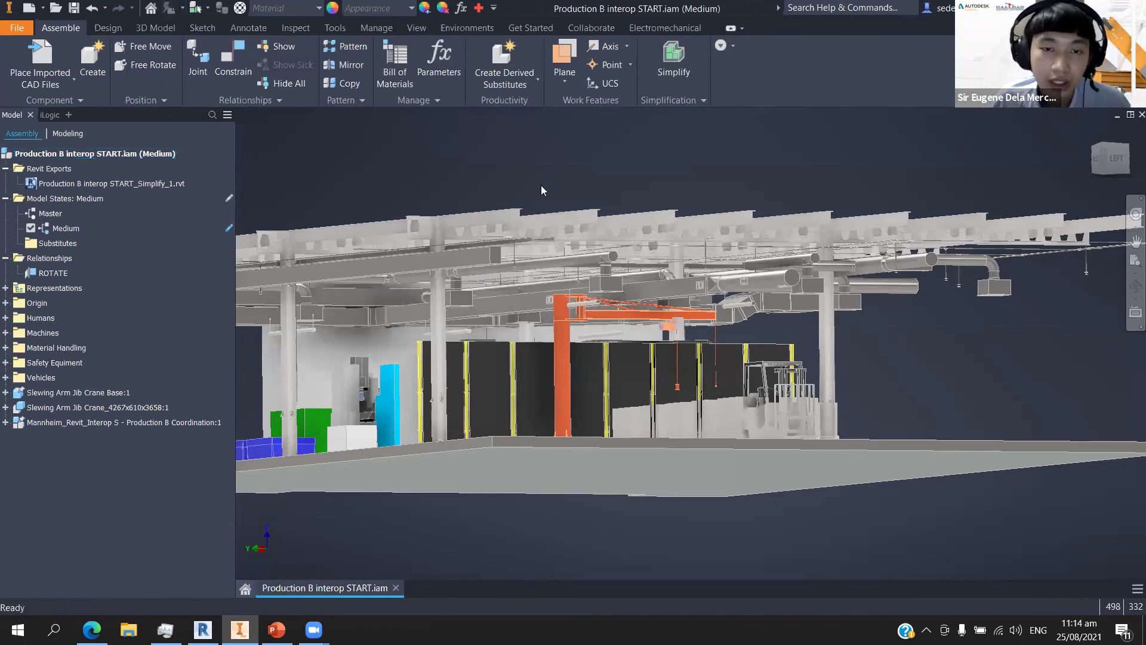
shift+middle_drag(525, 335, 564, 348)
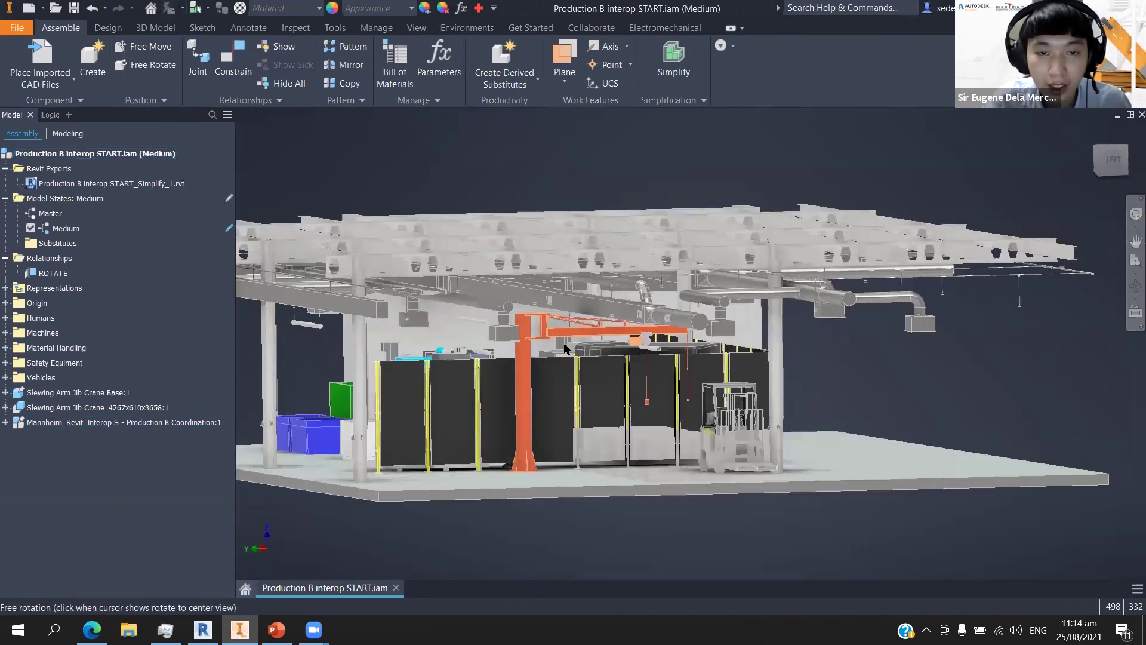
scroll(564, 348, up, 5)
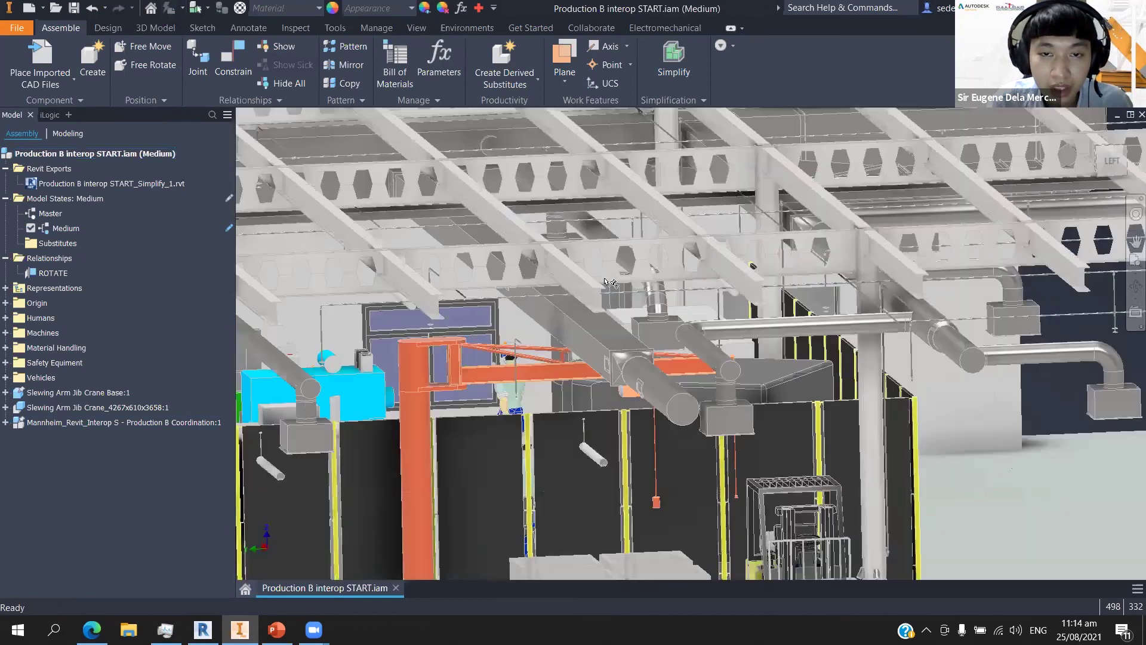
middle_drag(609, 281, 694, 192)
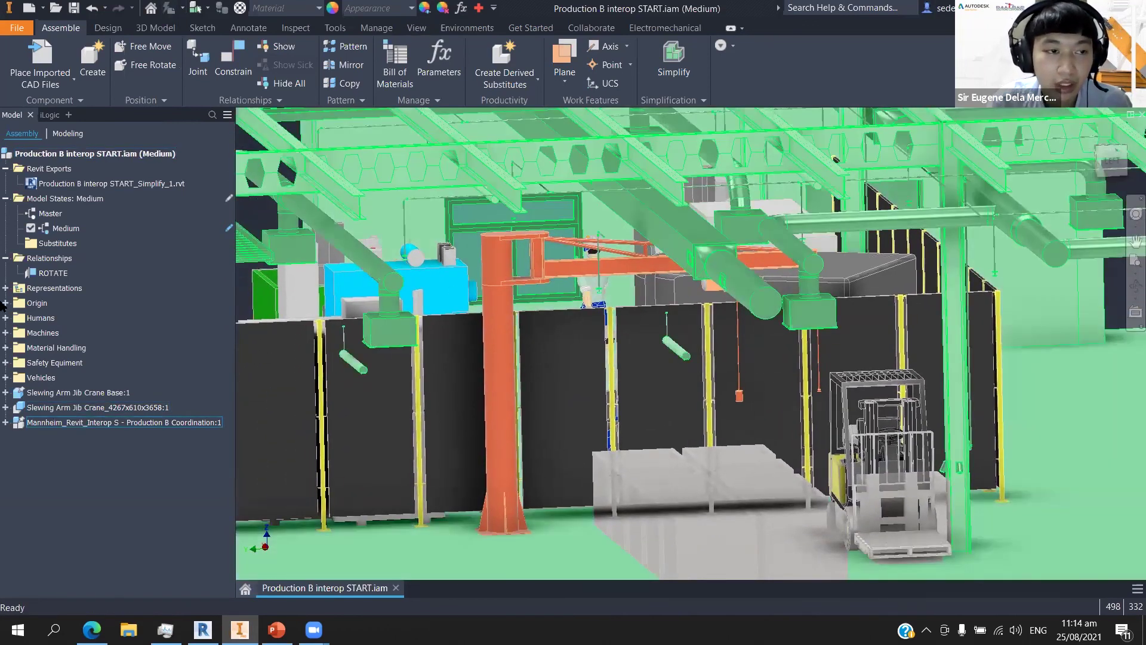
Drive the crane's ROTATE constraint between 0 and 180 degrees, forward and in reverse, to check clearance with the ducts, then close the drive.
right_click(53, 272)
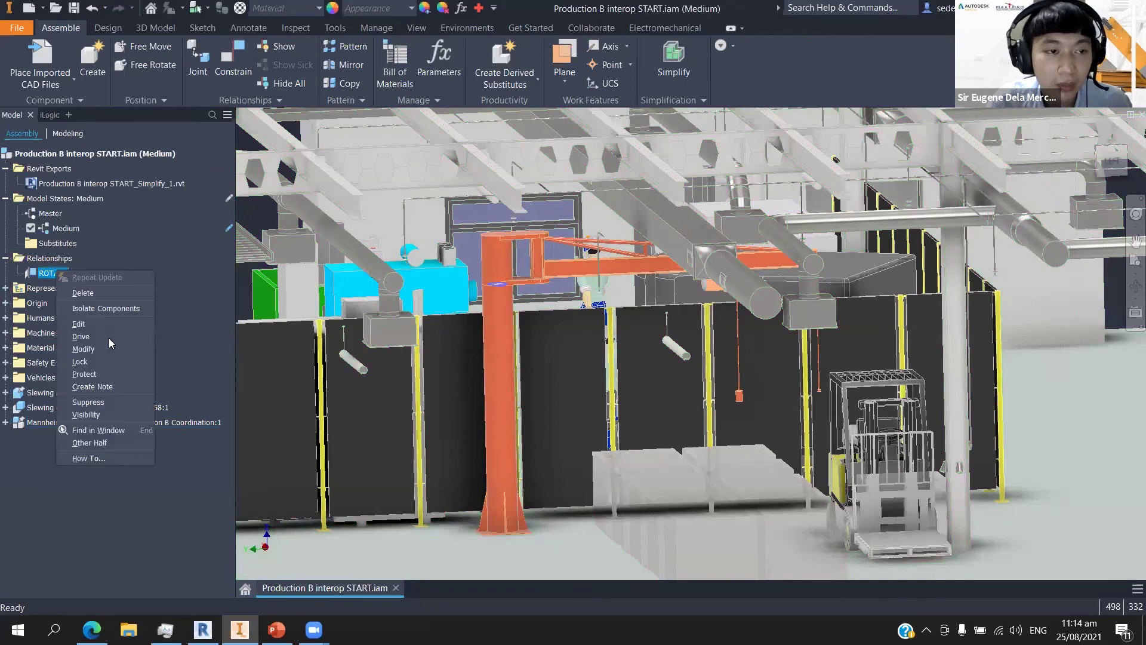
click(109, 338)
scroll(585, 340, down, 3)
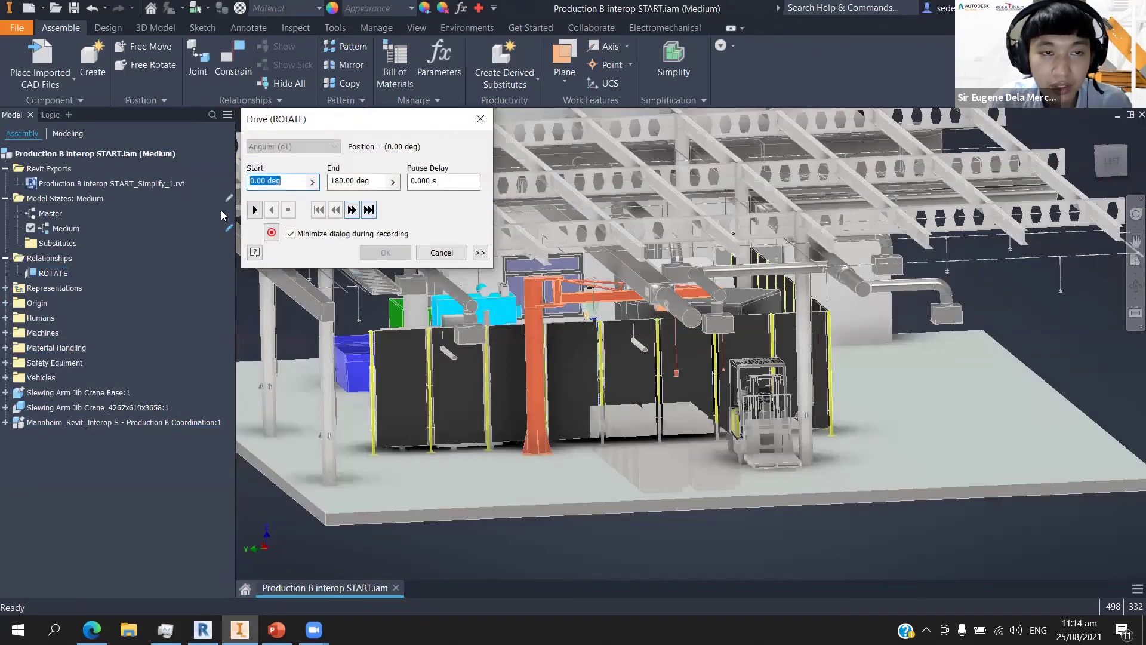
click(255, 209)
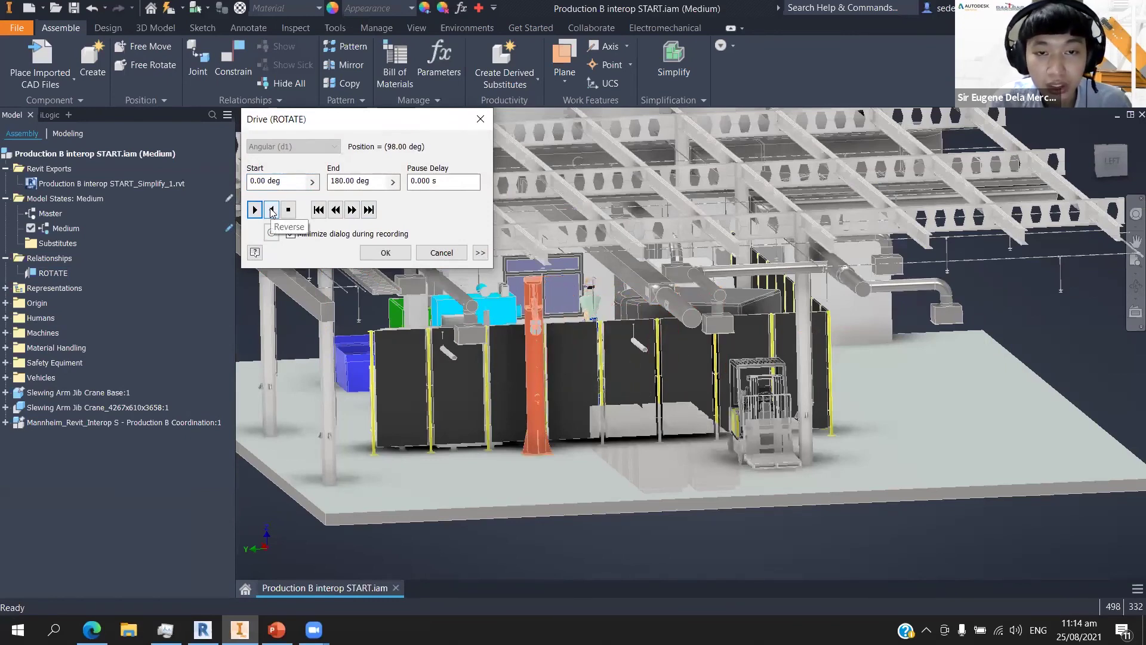
click(271, 210)
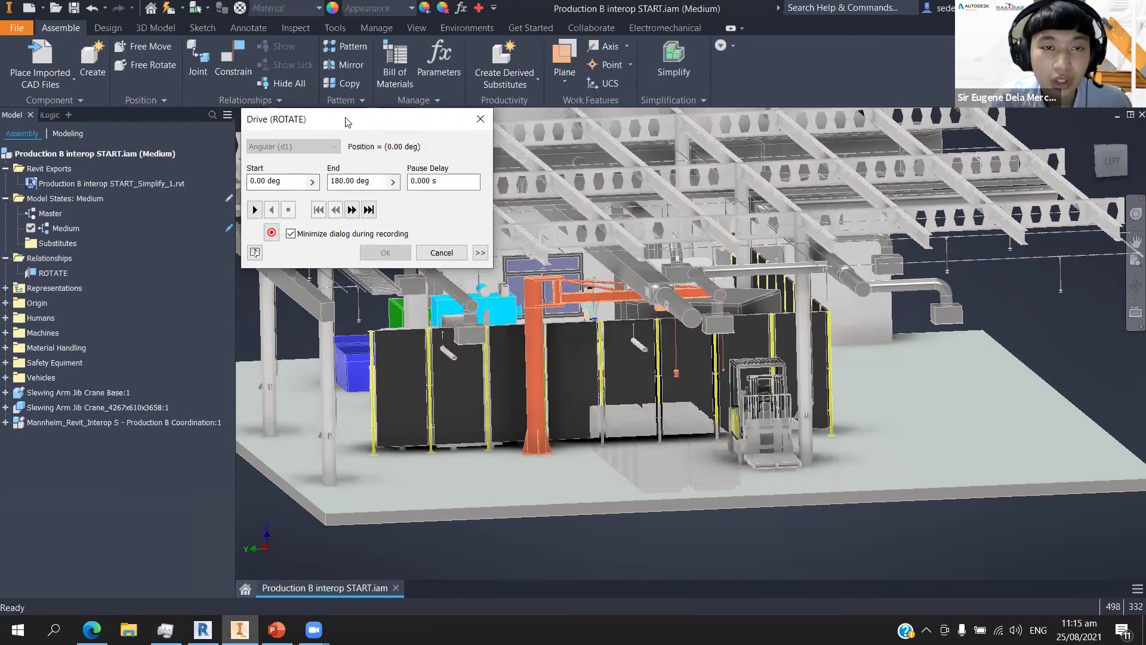
drag(348, 122, 361, 160)
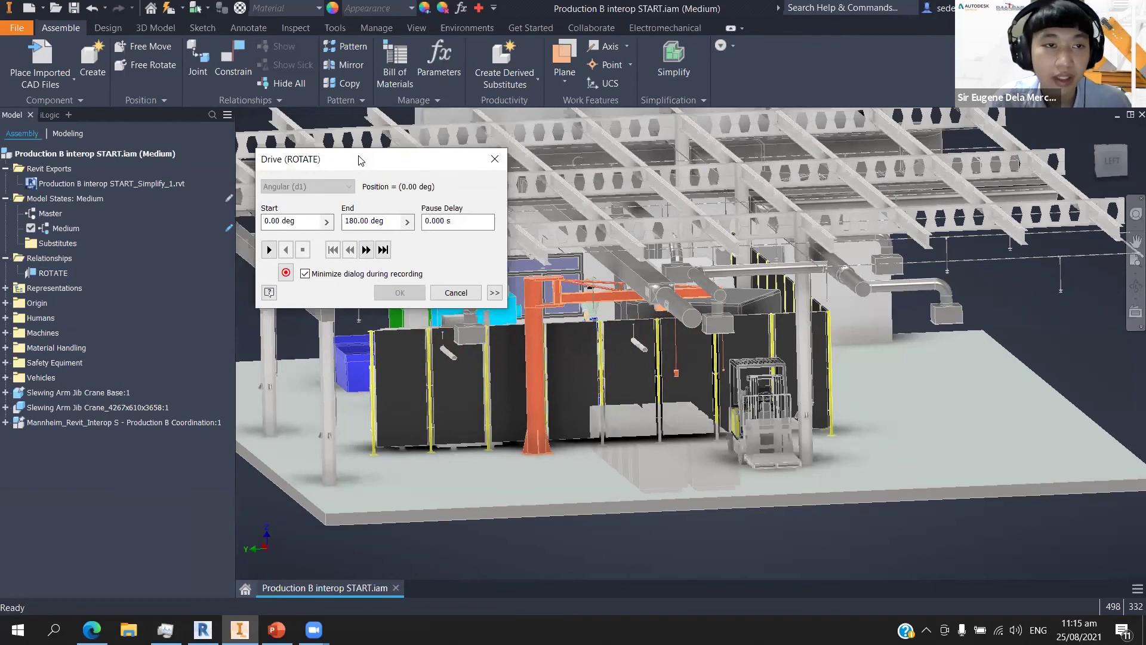
click(496, 160)
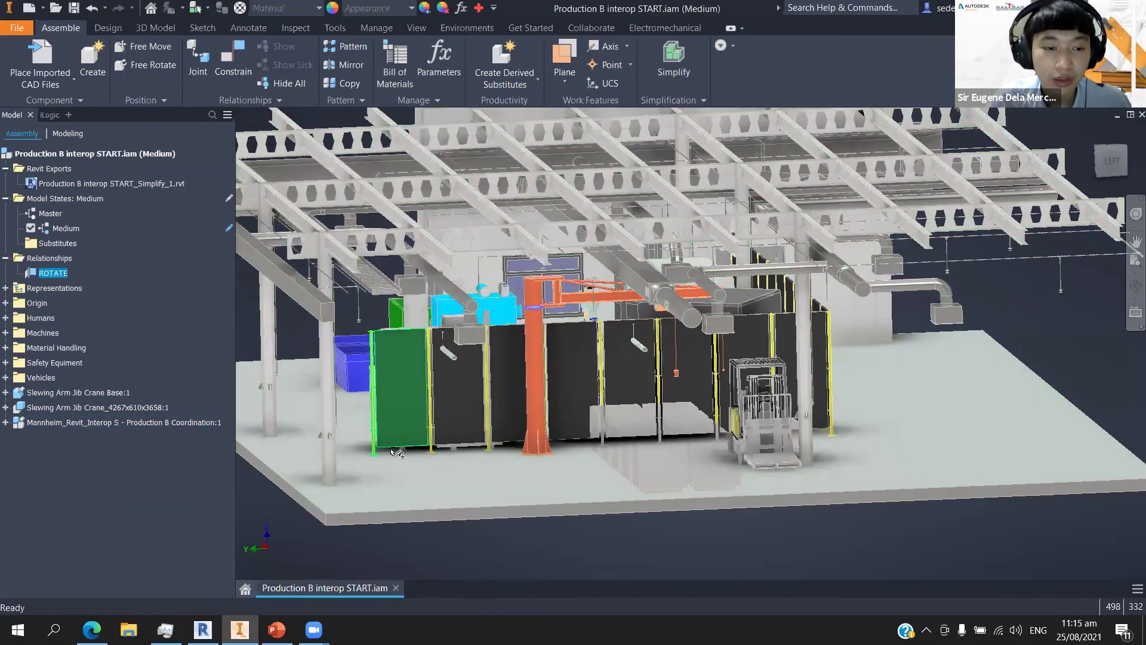
Switch to the Inventor 2022 presentation in PowerPoint and select slide 32, following the Technical Demonstration slide.
click(277, 630)
scroll(165, 430, down, 2)
click(137, 395)
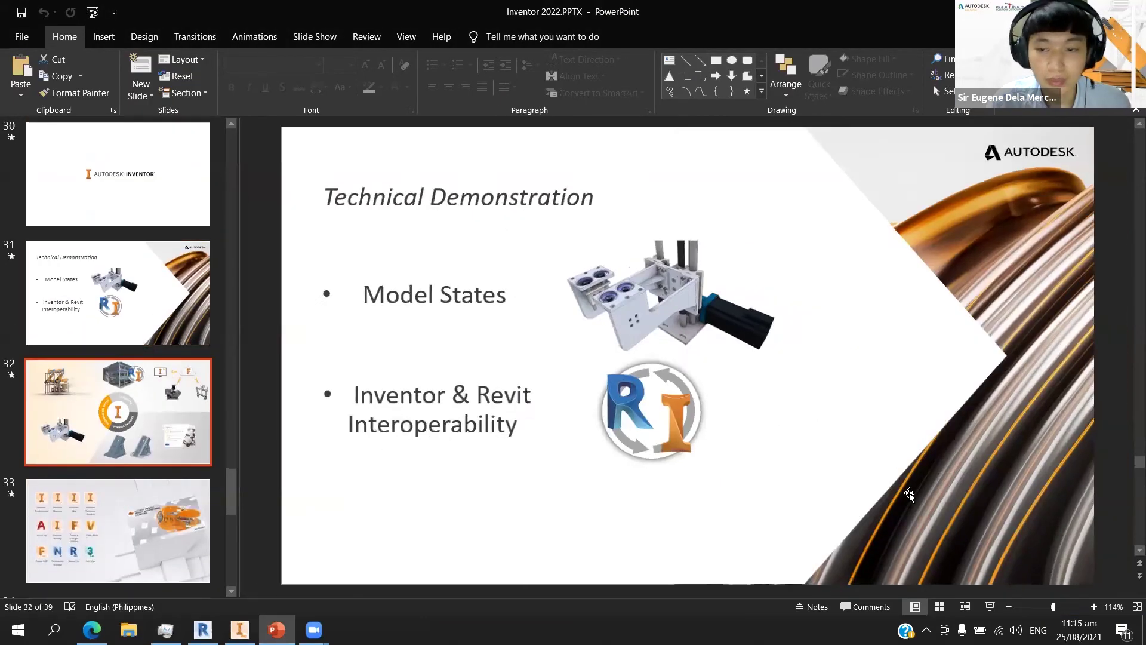